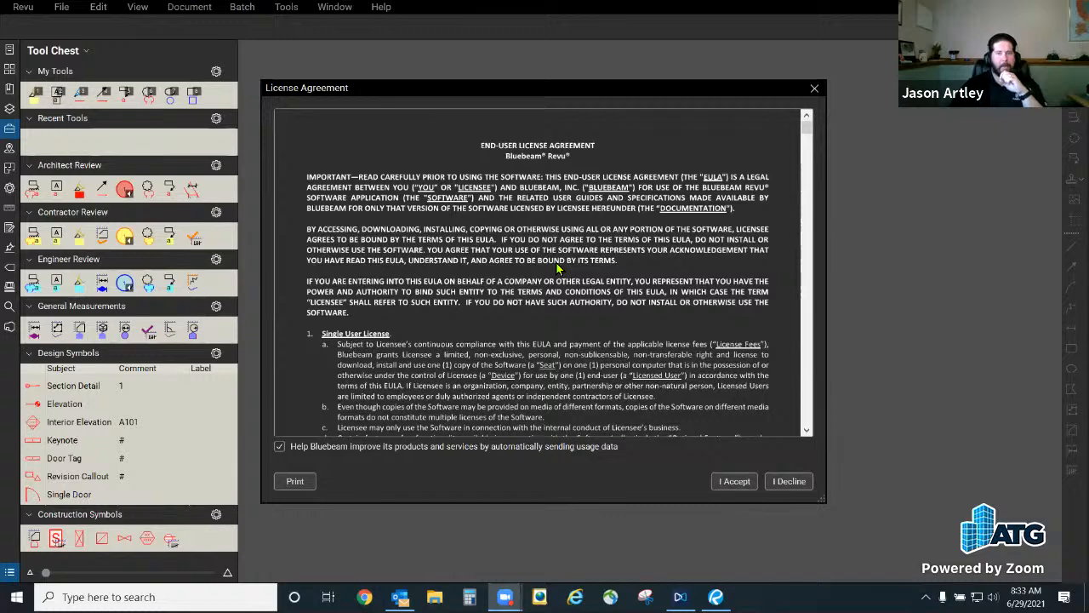
Step: Opt out of automatically sending usage data and accept the Bluebeam Revu end-user license agreement
{"action": "scroll", "coordinate": [544, 357], "scroll_direction": "down", "scroll_amount": 3}
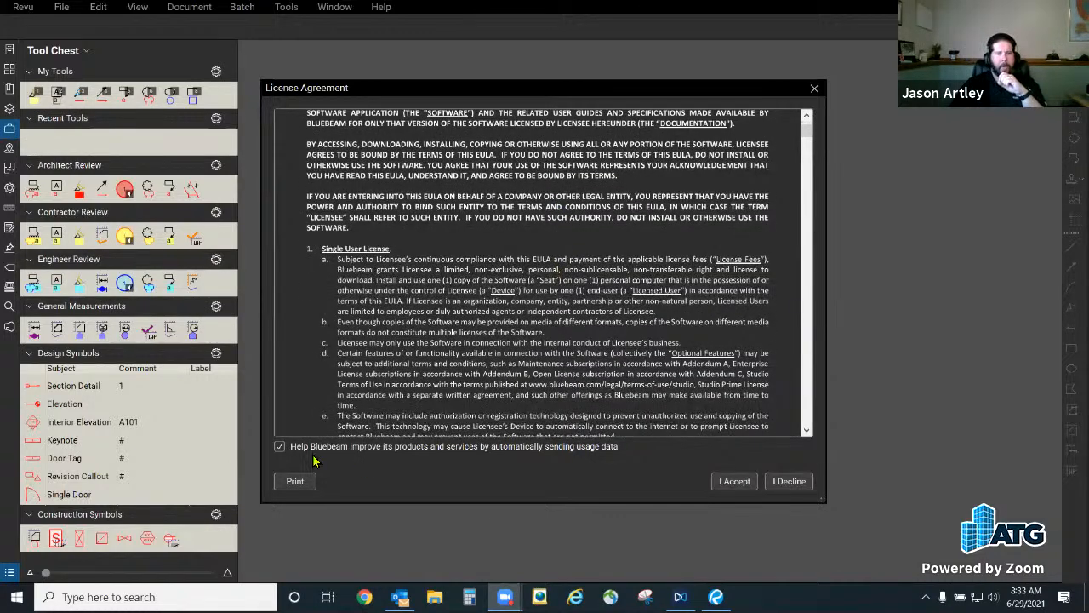
{"action": "left_click", "coordinate": [280, 447]}
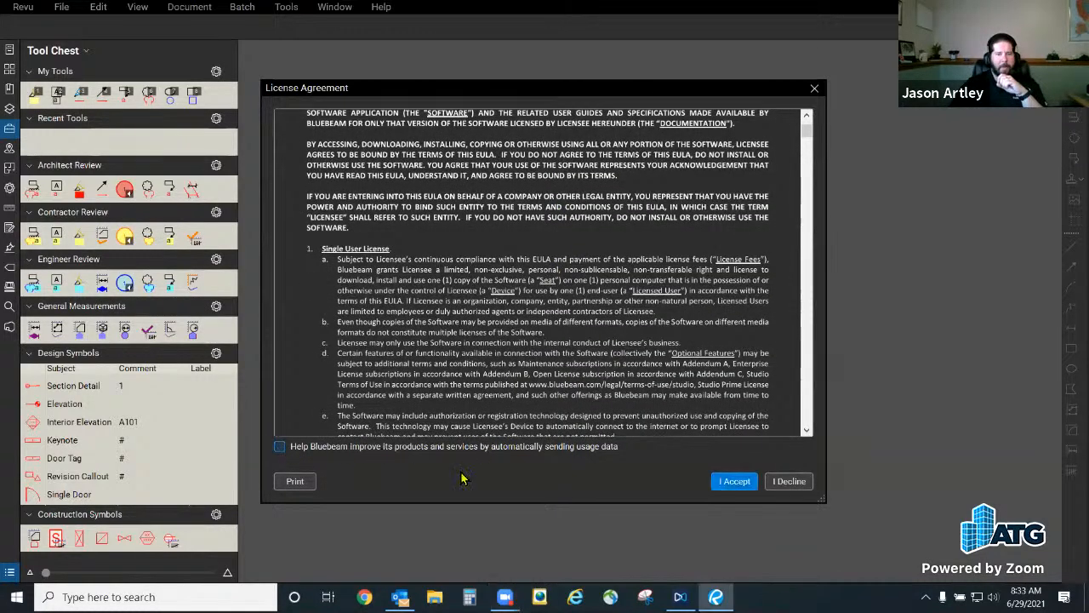
{"action": "left_click", "coordinate": [737, 482]}
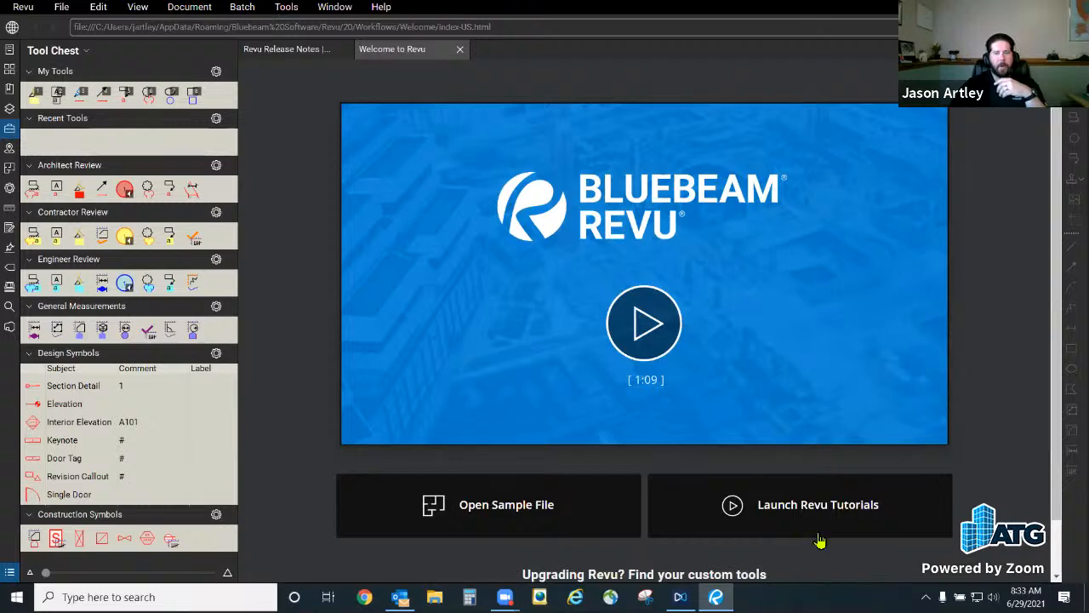
Step: Open the sample floor plan file and close the Welcome to Revu and Revu Release Notes pages
{"action": "left_click", "coordinate": [485, 508]}
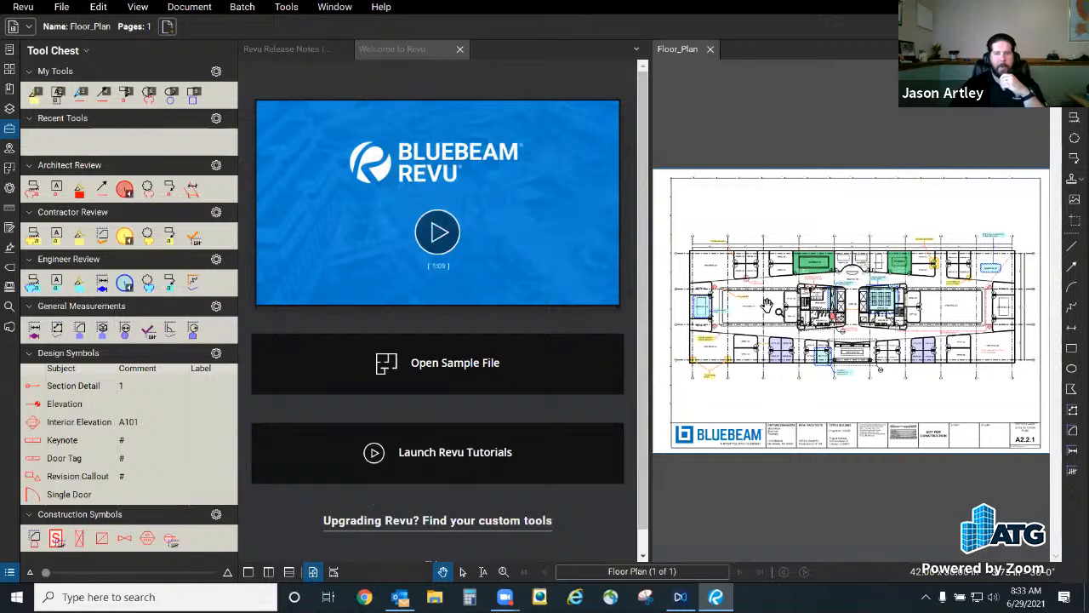
{"action": "left_click", "coordinate": [459, 49]}
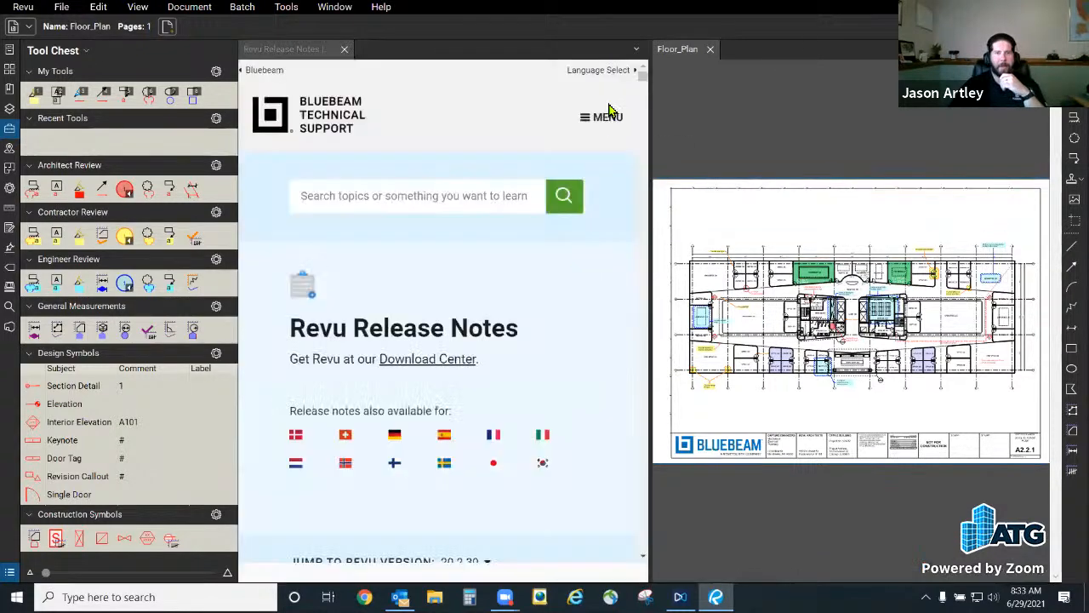
{"action": "left_click", "coordinate": [344, 50]}
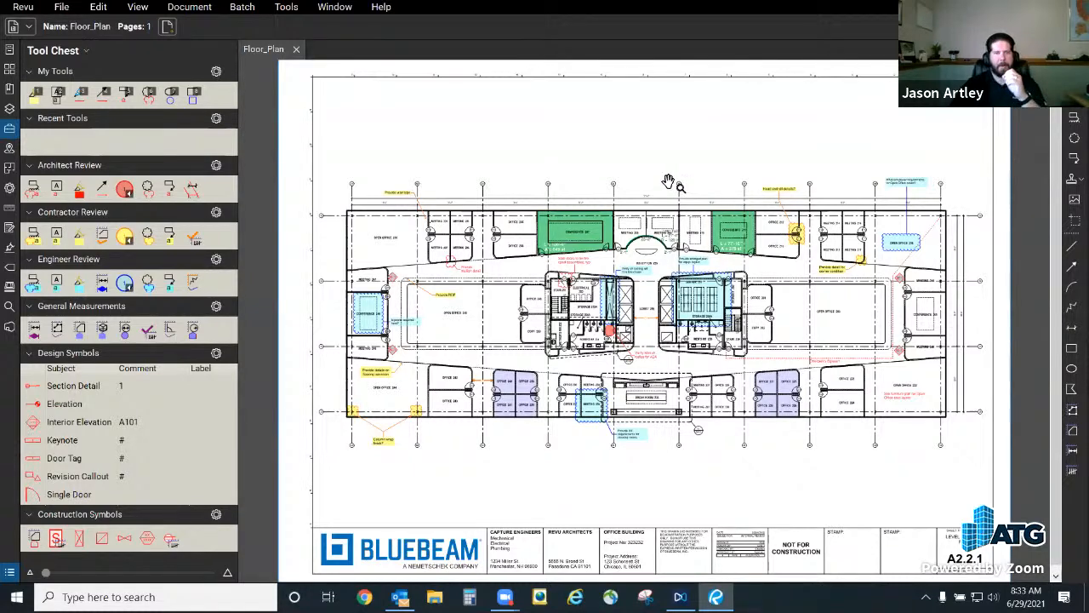
Step: Switch the interface to the Revu Advanced profile with the floor plan open
{"action": "left_click", "coordinate": [23, 7]}
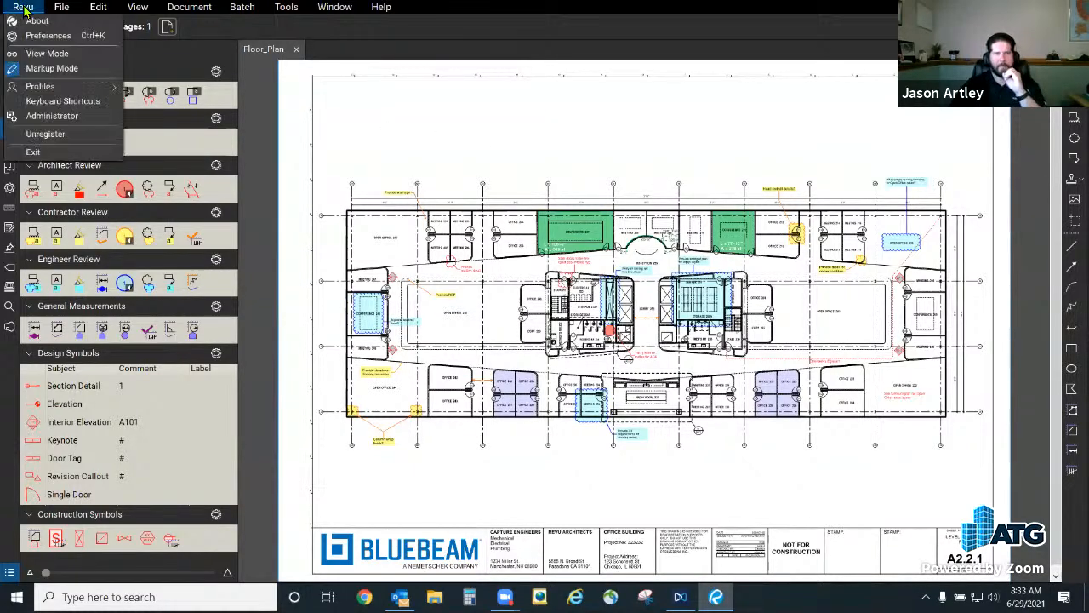
{"action": "mouse_move", "coordinate": [50, 86]}
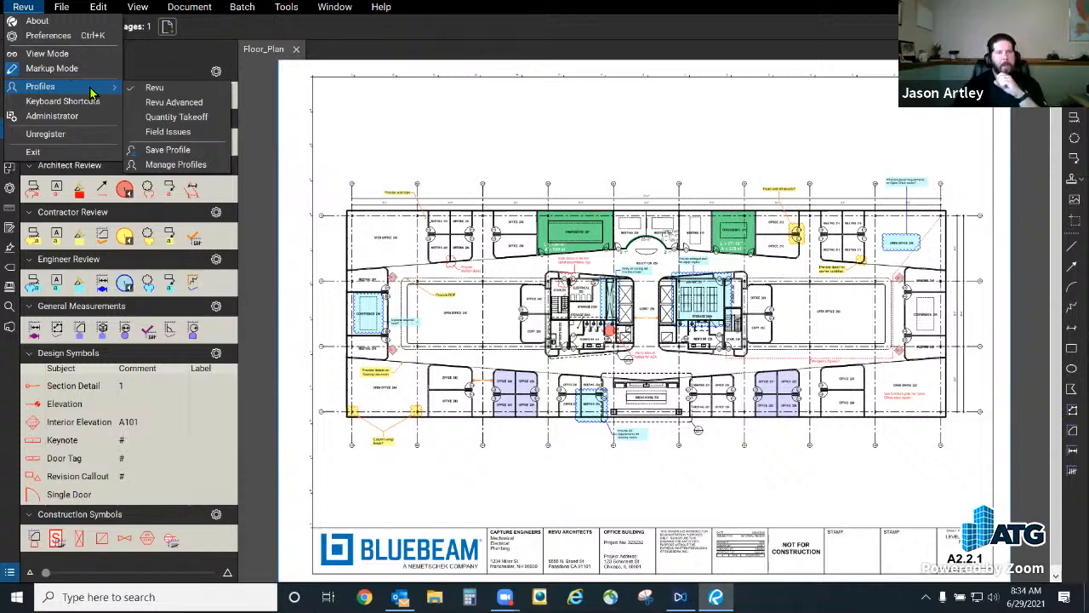
{"action": "left_click", "coordinate": [211, 106]}
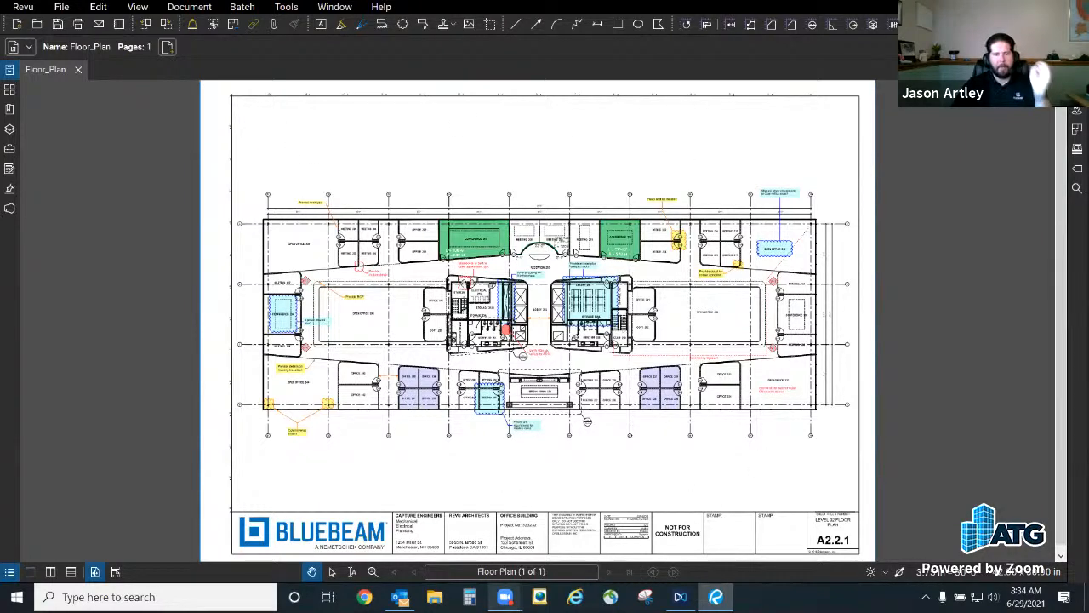
{"action": "mouse_move", "coordinate": [506, 597]}
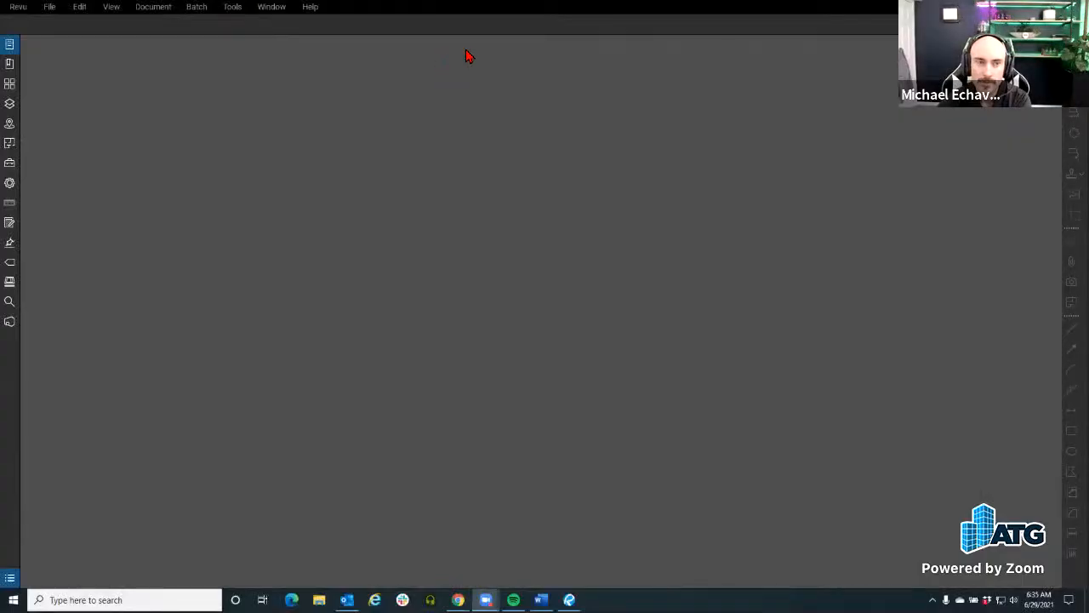
Step: Switch the active profile to the standard Revu profile
{"action": "left_click", "coordinate": [26, 11]}
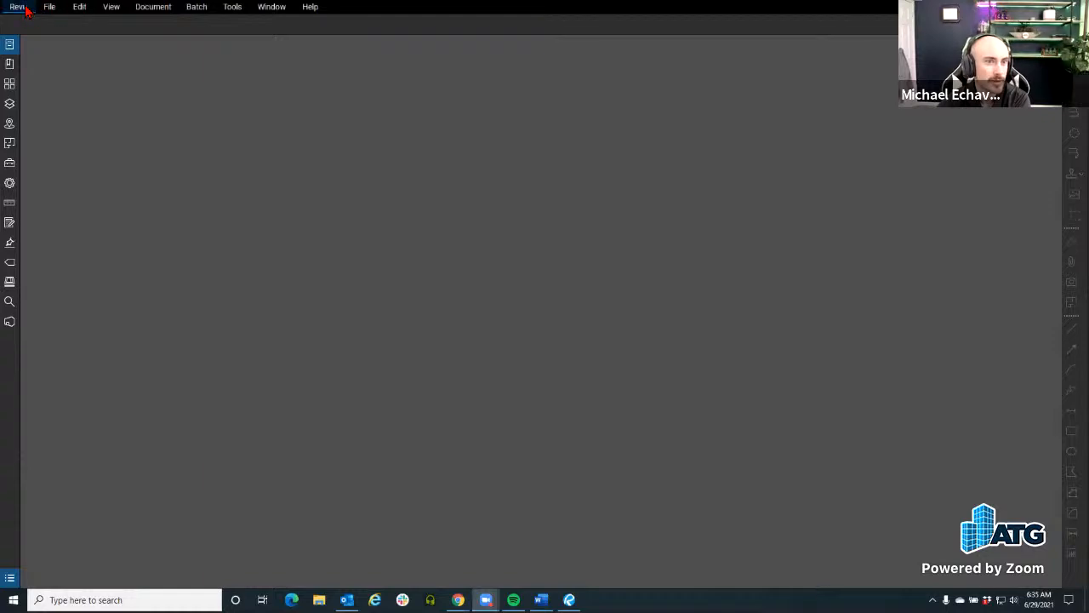
{"action": "left_click", "coordinate": [26, 9]}
{"action": "mouse_move", "coordinate": [38, 87]}
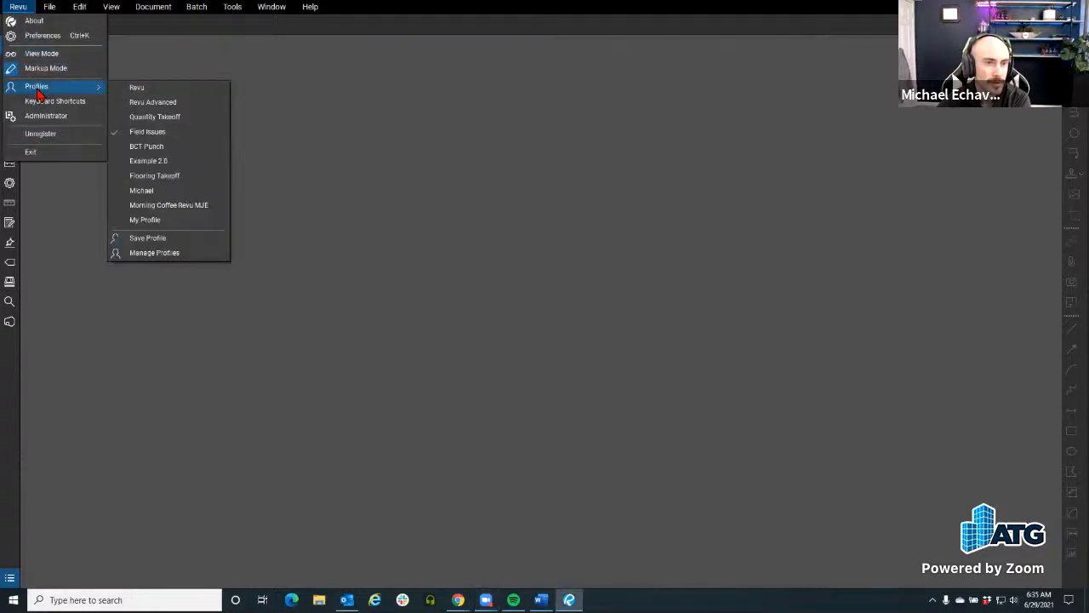
{"action": "left_click", "coordinate": [164, 92]}
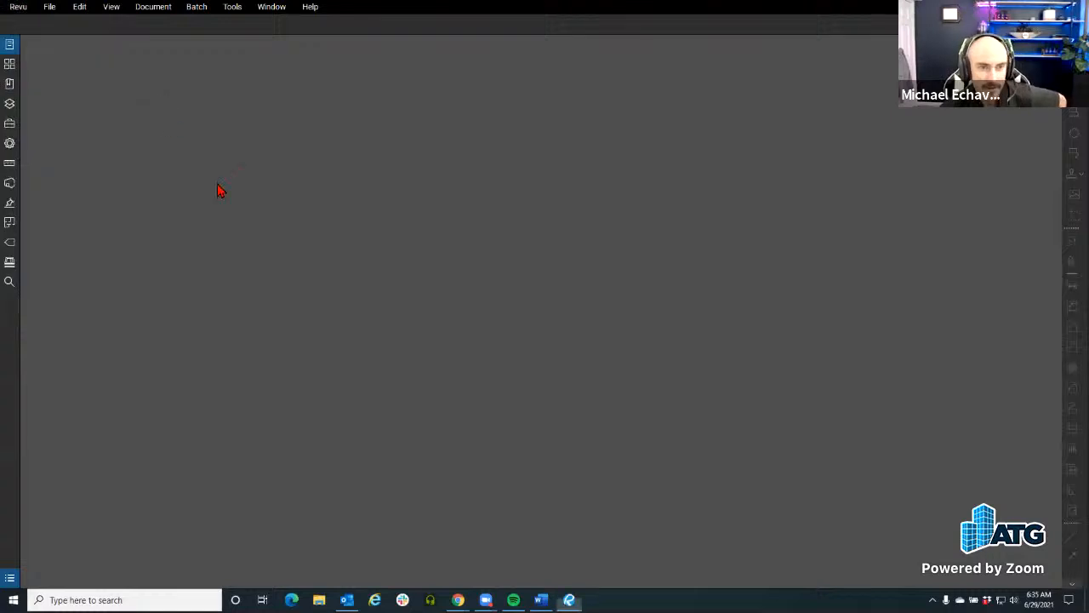
Step: Activate the Revu Advanced profile in the empty workspace and hide the Markups List
{"action": "left_click", "coordinate": [20, 8]}
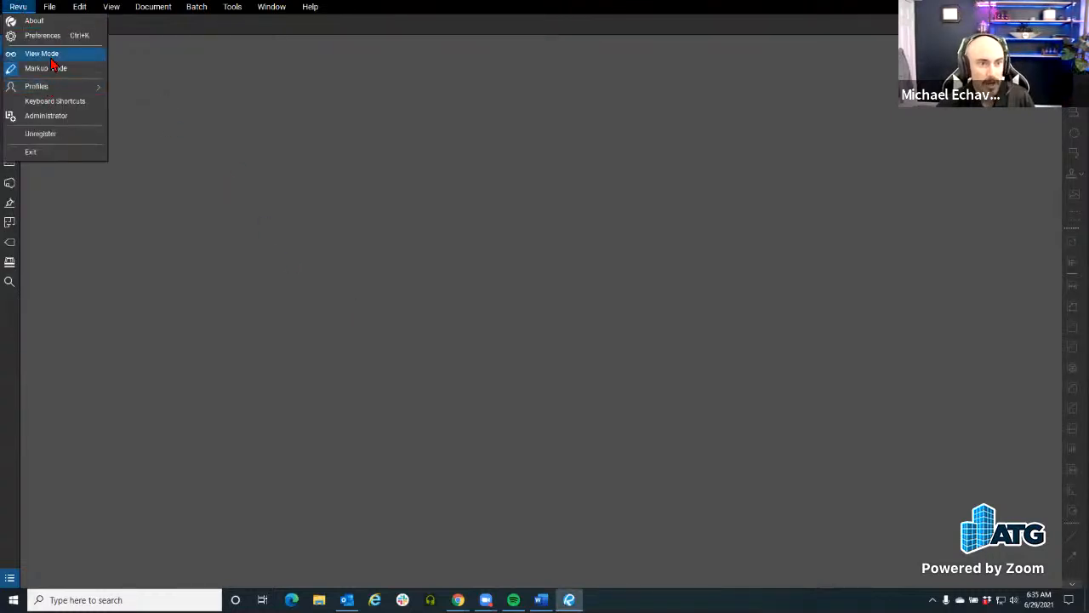
{"action": "mouse_move", "coordinate": [51, 87]}
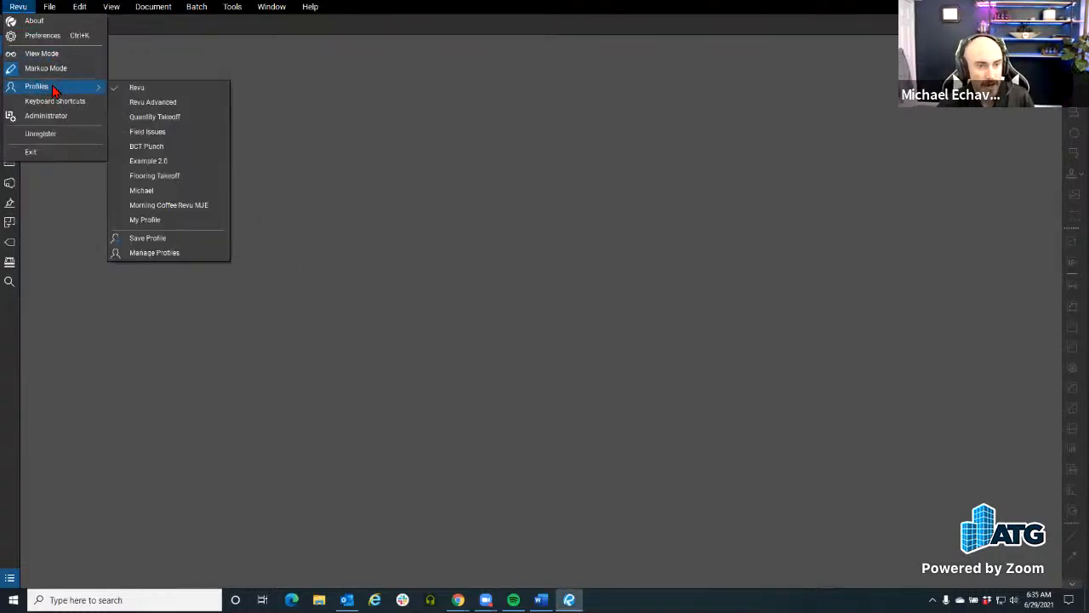
{"action": "left_click", "coordinate": [174, 102]}
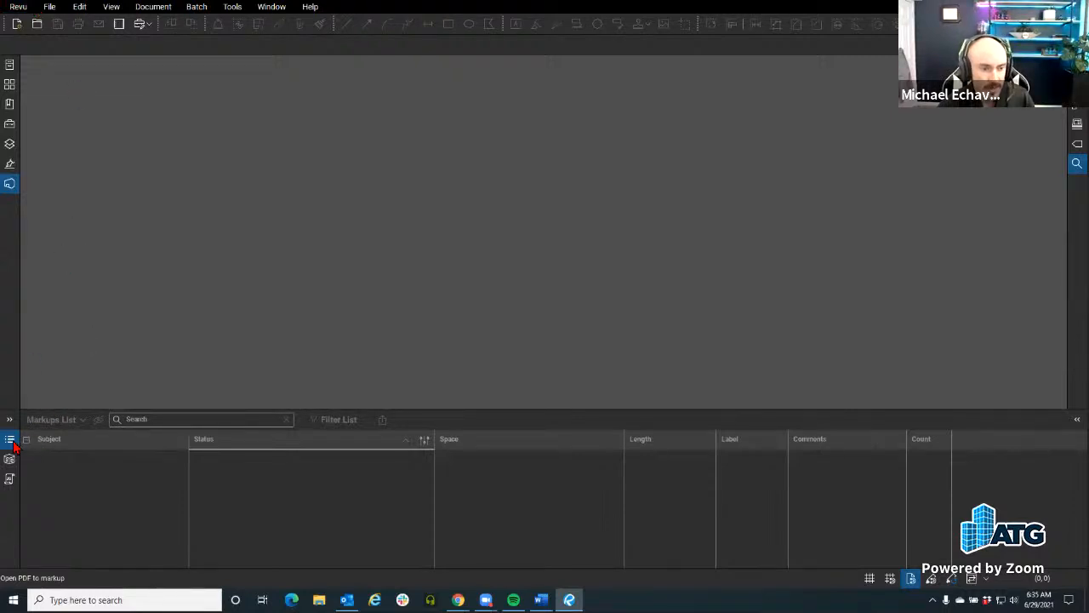
{"action": "left_click", "coordinate": [11, 441]}
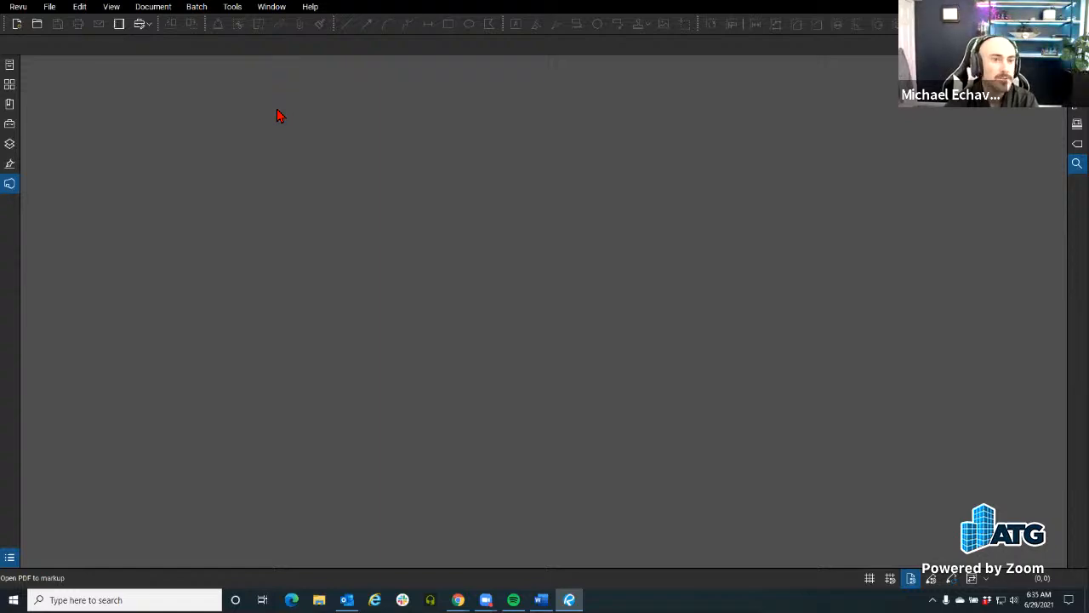
Step: Look through the available profiles and briefly show the Markups List
{"action": "left_click", "coordinate": [17, 7]}
{"action": "mouse_move", "coordinate": [47, 89]}
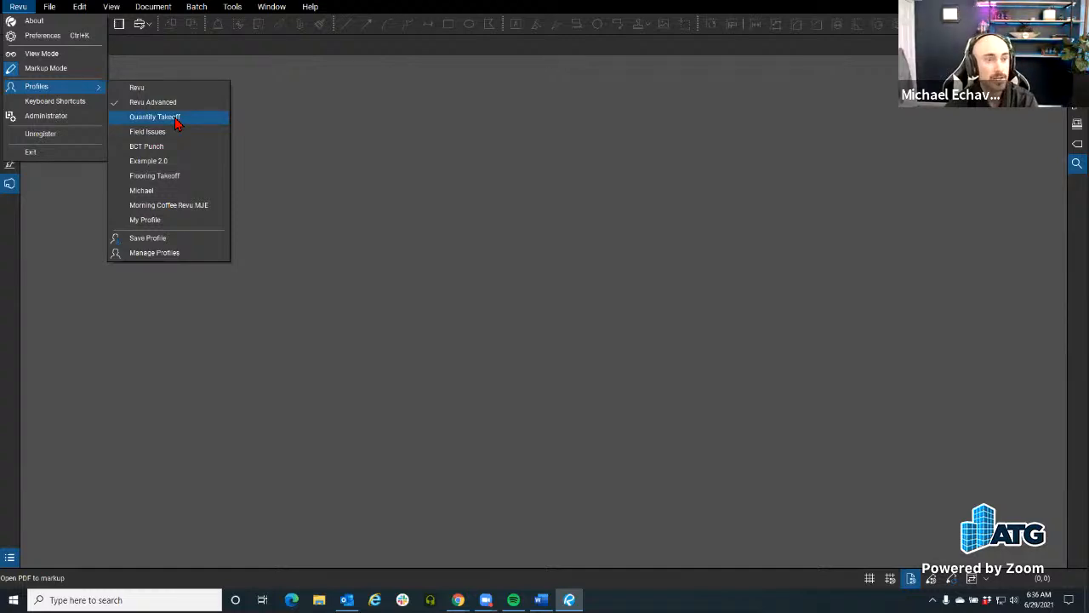
{"action": "left_click", "coordinate": [277, 177]}
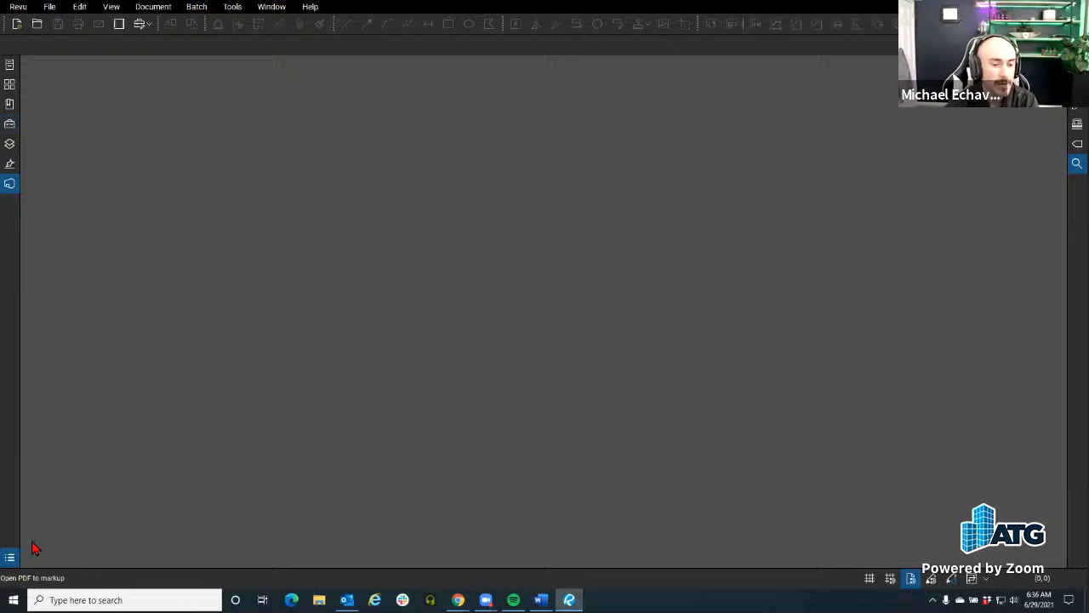
{"action": "left_click", "coordinate": [9, 557]}
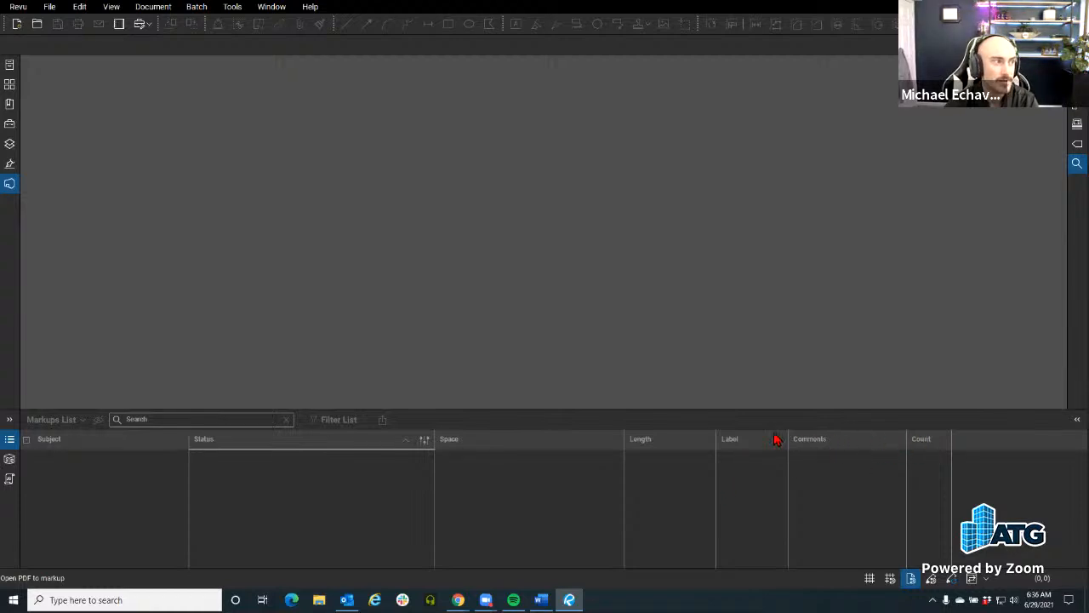
{"action": "left_click", "coordinate": [10, 439]}
Step: Examine the management options for a custom profile in the Manage Profiles dialog and close it without changes
{"action": "left_click", "coordinate": [18, 6]}
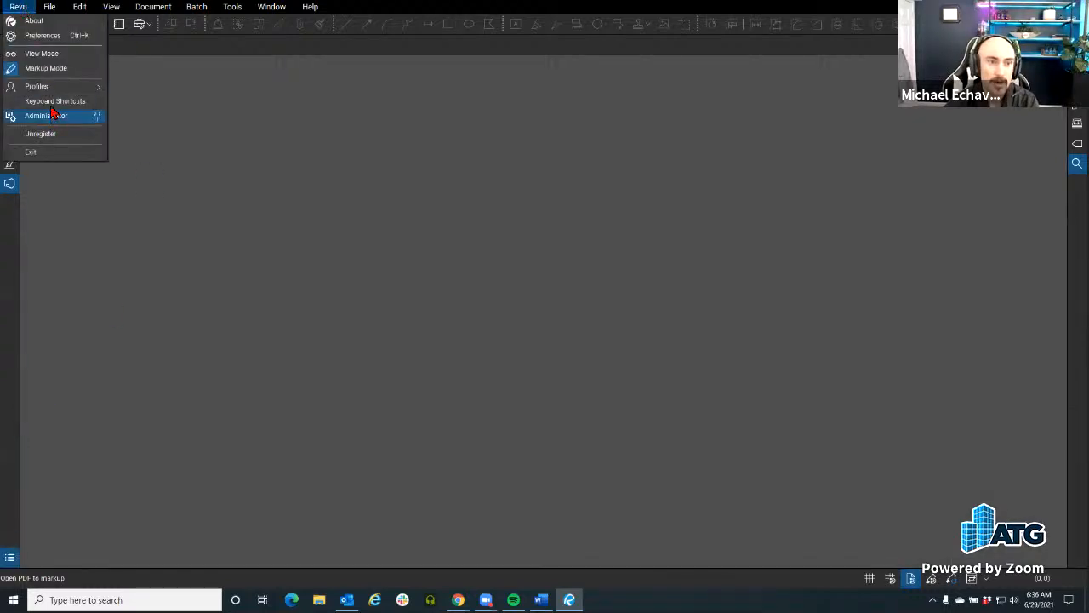
{"action": "mouse_move", "coordinate": [53, 96]}
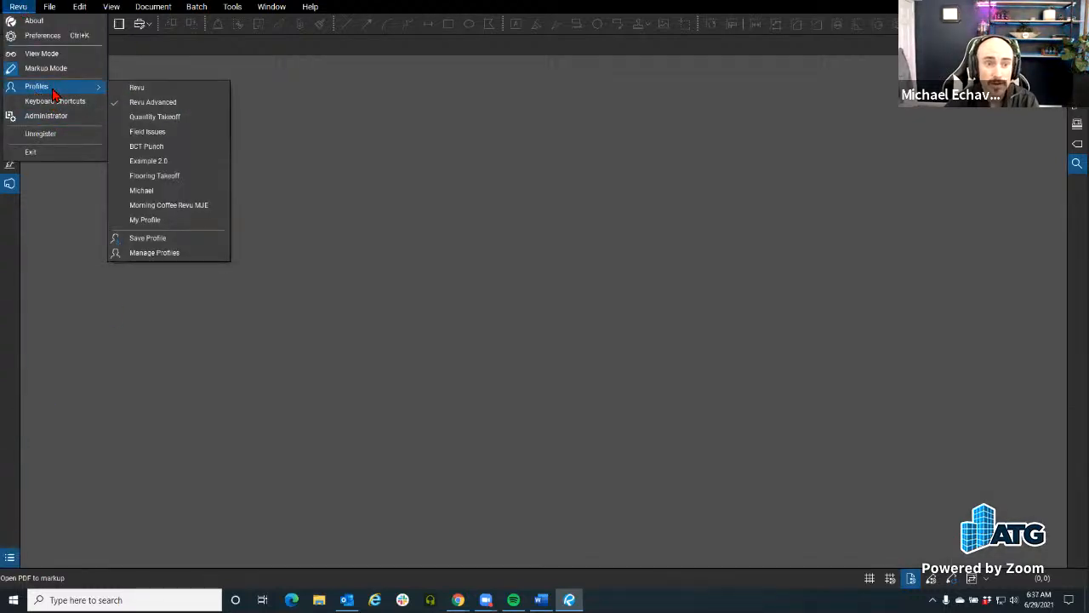
{"action": "left_click", "coordinate": [175, 254]}
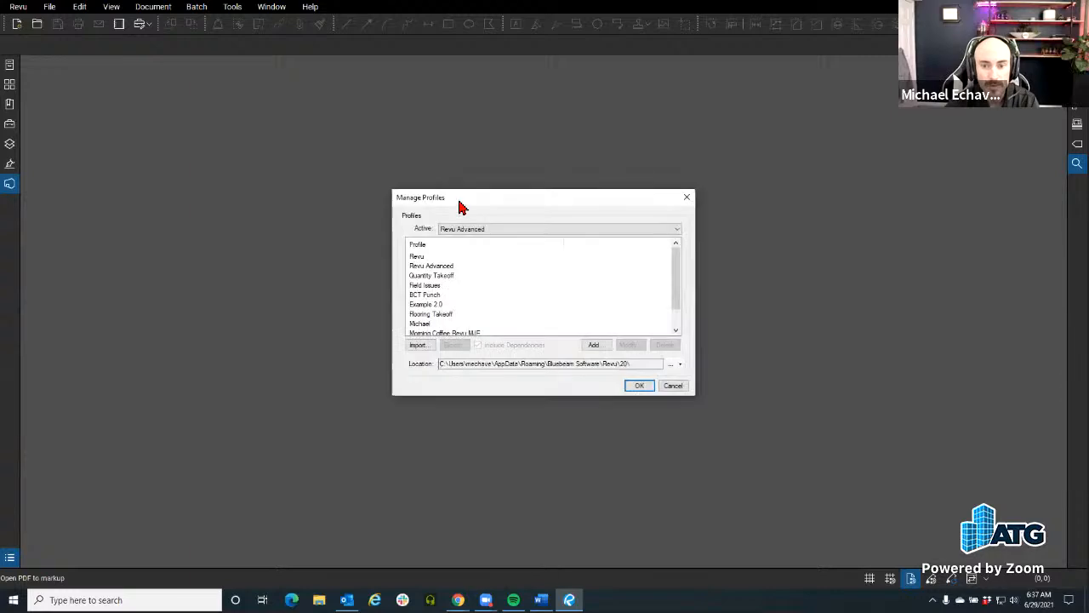
{"action": "left_click_drag", "start_coordinate": [454, 204], "coordinate": [335, 174]}
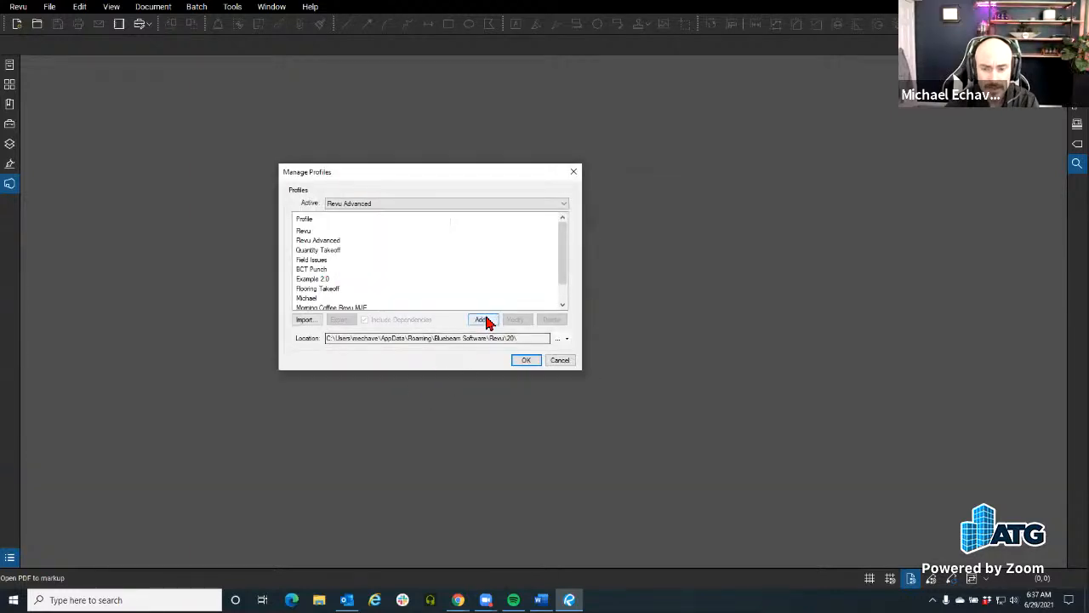
{"action": "left_click", "coordinate": [371, 297]}
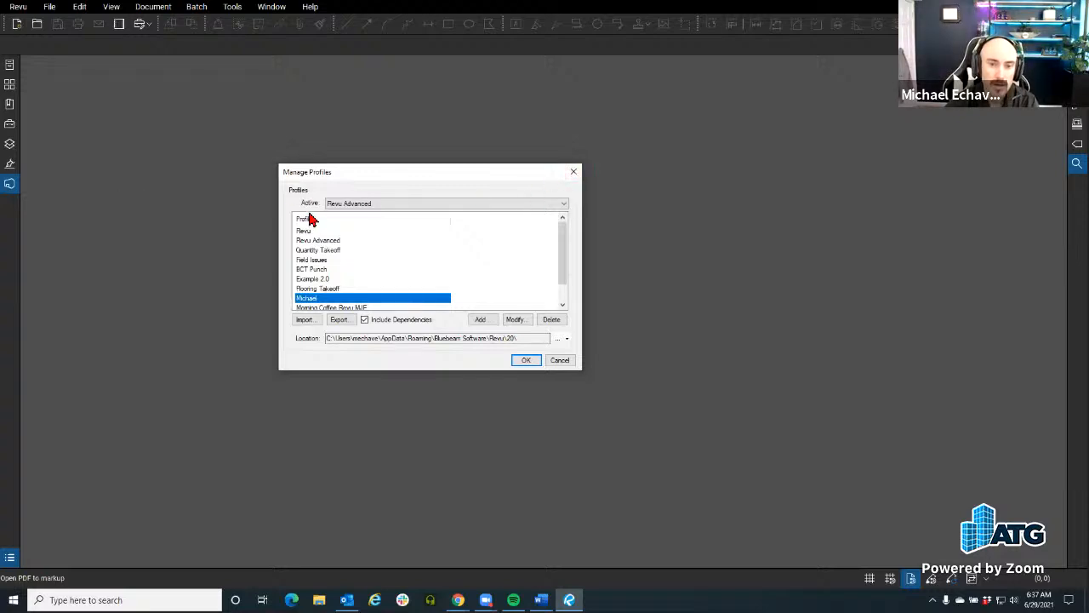
{"action": "left_click", "coordinate": [573, 174]}
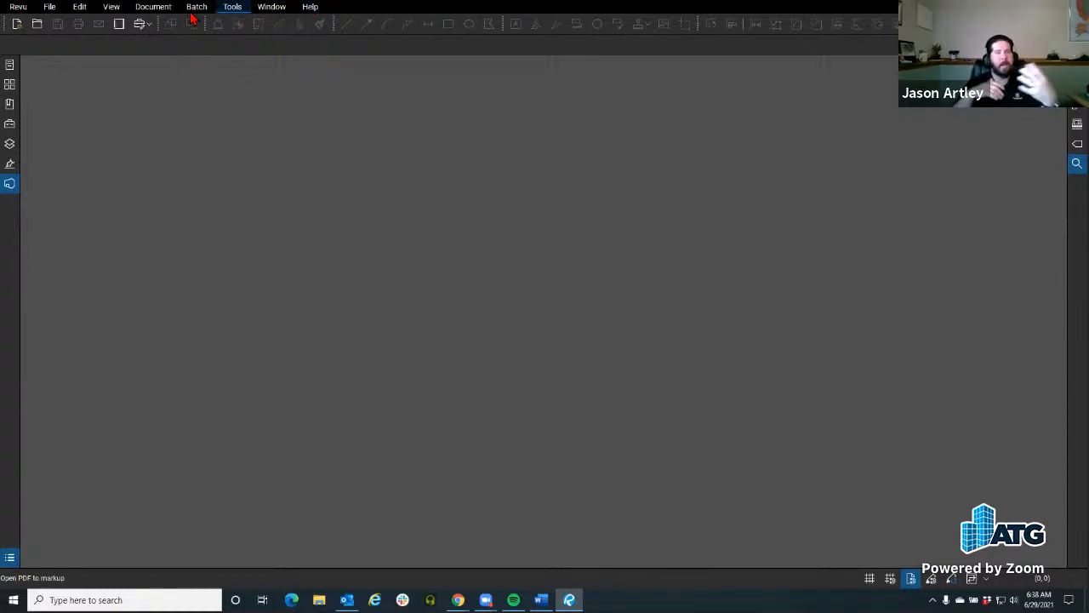
{"action": "left_click", "coordinate": [18, 7]}
{"action": "mouse_move", "coordinate": [49, 9]}
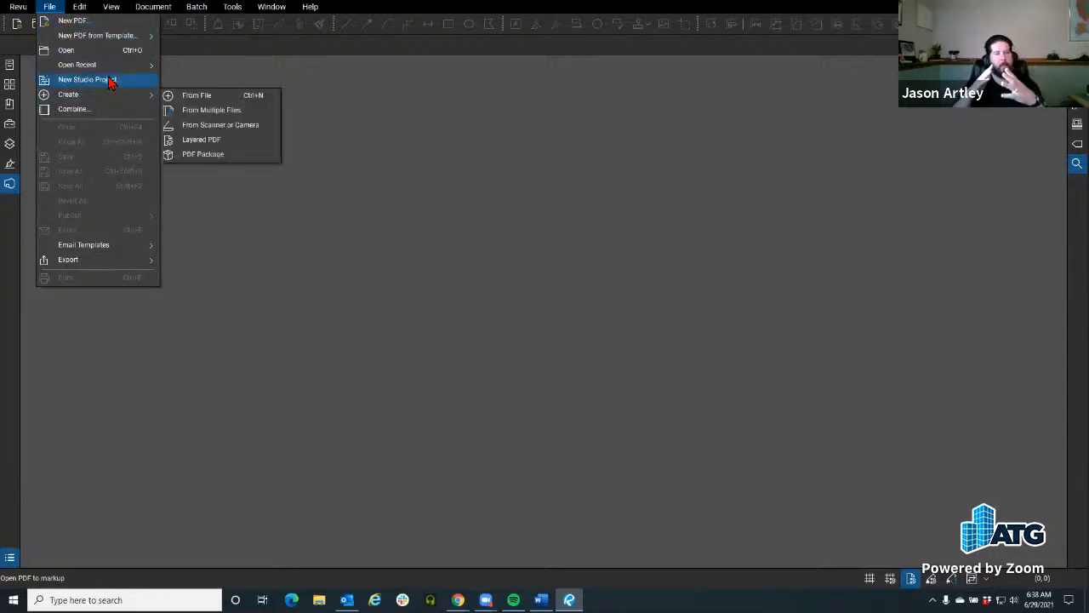
{"action": "left_click", "coordinate": [136, 9]}
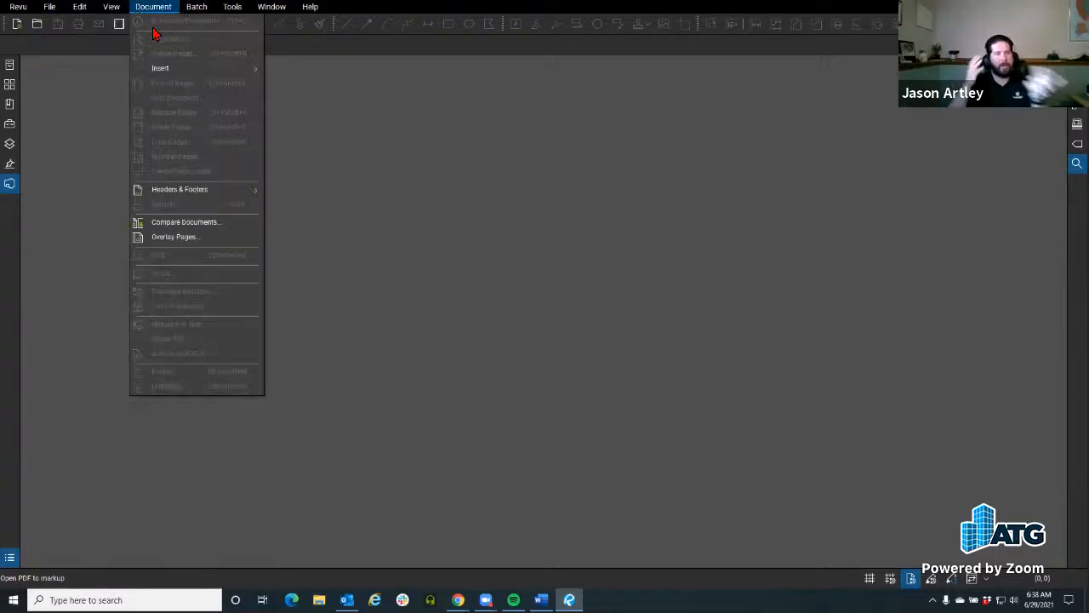
{"action": "mouse_move", "coordinate": [233, 10]}
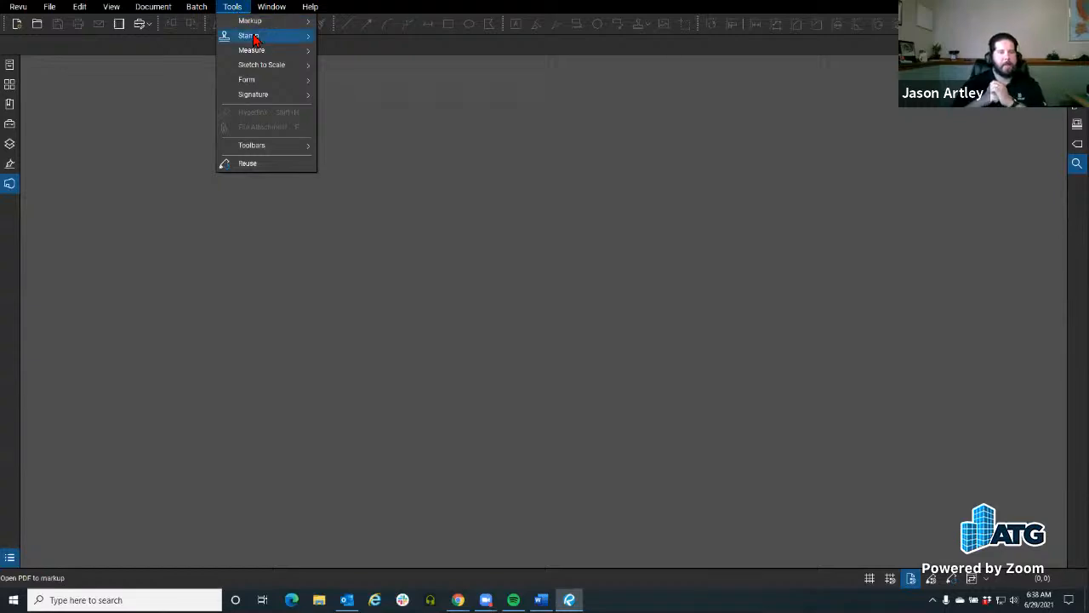
{"action": "left_click", "coordinate": [511, 74]}
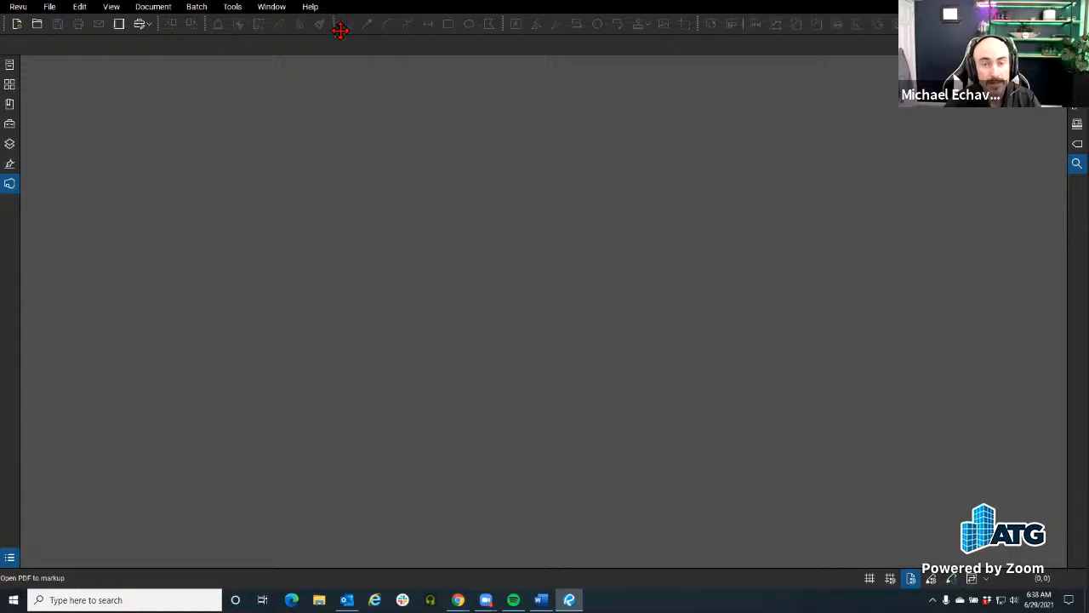
Step: Undock the line and shape drawing toolbar from its row and dock it back in place
{"action": "left_click_drag", "start_coordinate": [339, 23], "coordinate": [332, 557]}
{"action": "left_click_drag", "start_coordinate": [7, 103], "coordinate": [337, 24]}
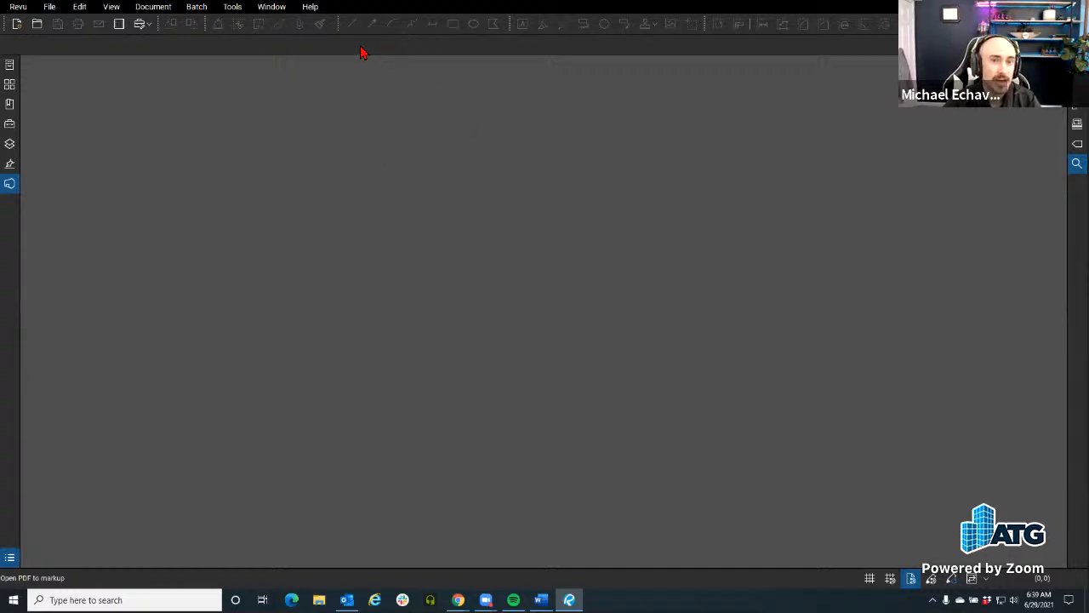
Step: View the tools in the pinned Door Symbols tool set
{"action": "left_click", "coordinate": [150, 23]}
{"action": "left_click", "coordinate": [40, 30]}
{"action": "left_click", "coordinate": [145, 25]}
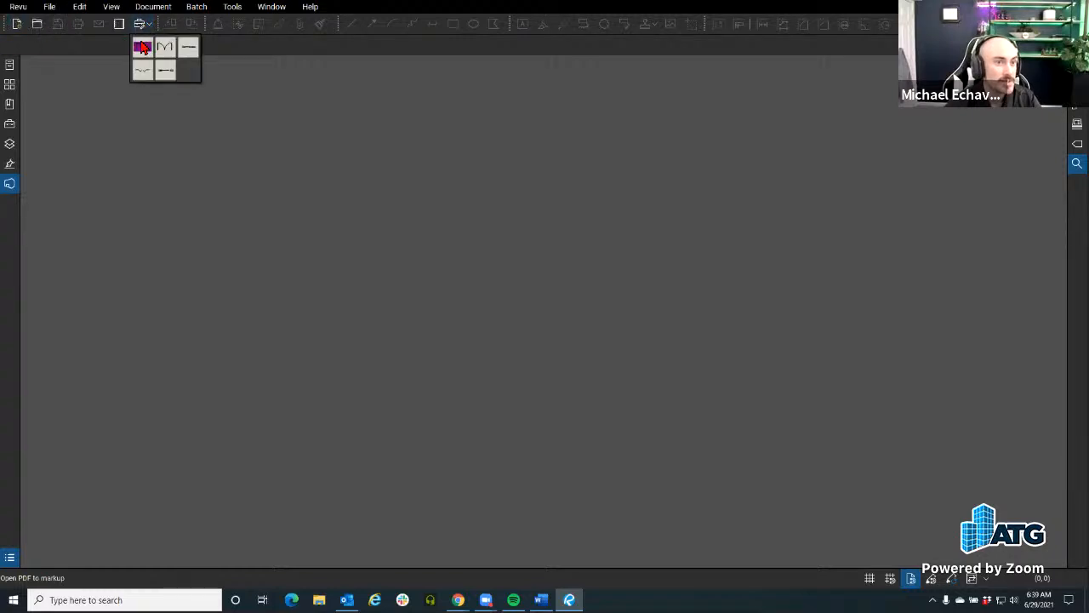
Step: View the Studio sessions and the toolbars the Architect Review tool set in the Tool Chest can be pinned to
{"action": "left_click", "coordinate": [9, 184]}
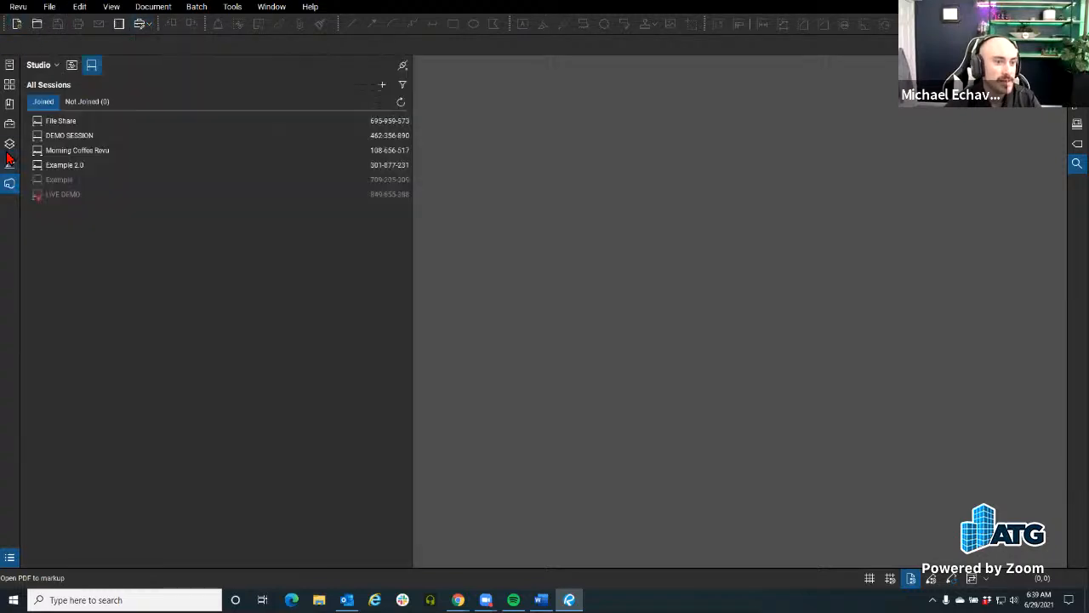
{"action": "left_click", "coordinate": [10, 184]}
{"action": "left_click", "coordinate": [10, 123]}
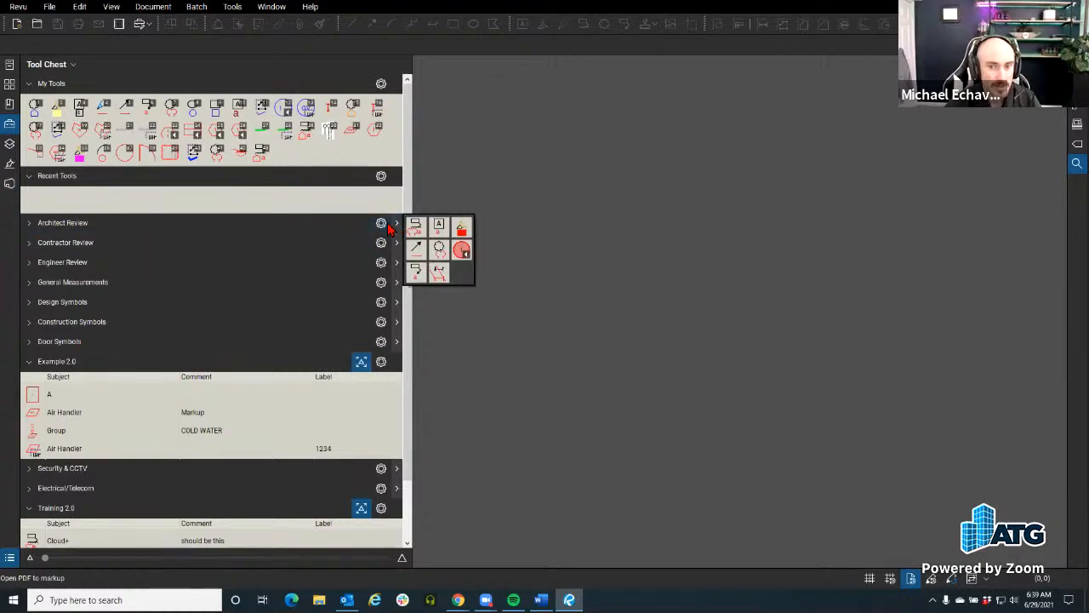
{"action": "left_click", "coordinate": [382, 224]}
{"action": "mouse_move", "coordinate": [414, 343]}
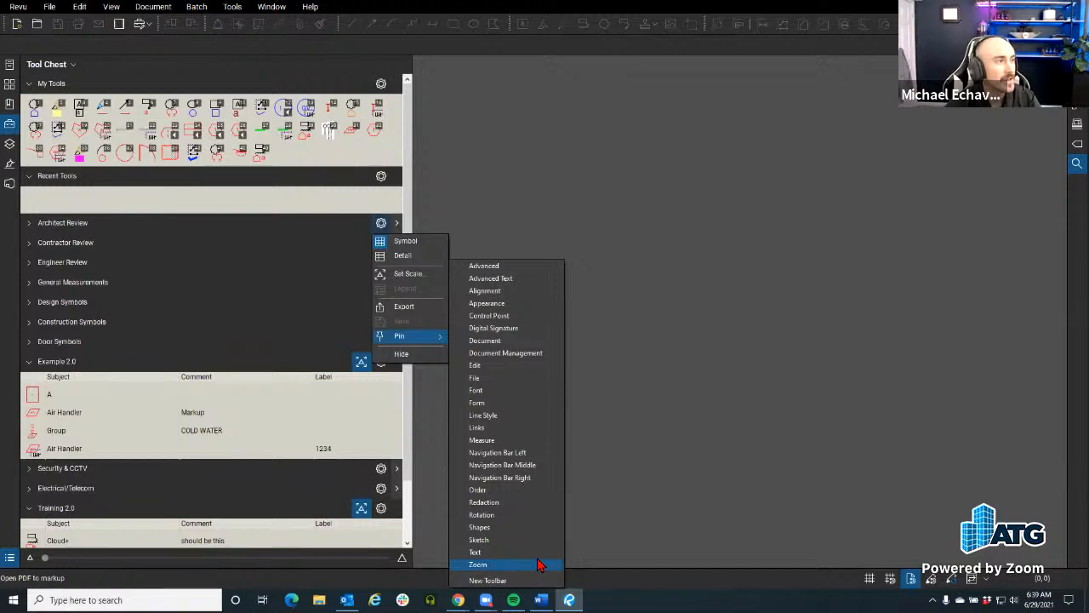
{"action": "left_click", "coordinate": [591, 297]}
{"action": "left_click", "coordinate": [18, 123]}
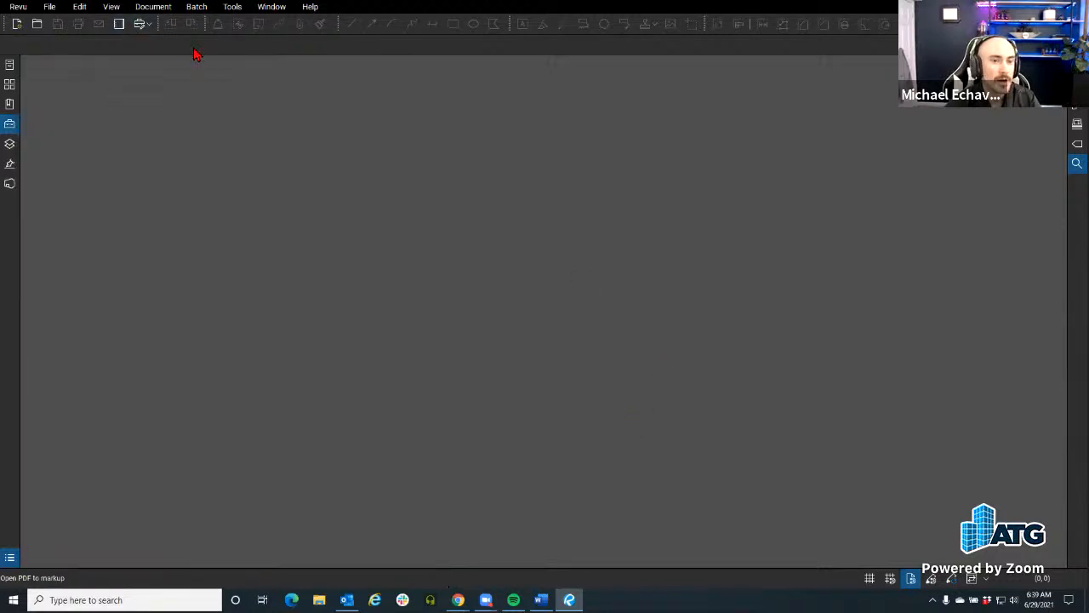
Step: Add the Count command from the All category to the Advanced toolbar in the toolbar customization and apply it
{"action": "right_click", "coordinate": [329, 29]}
{"action": "left_click", "coordinate": [362, 324]}
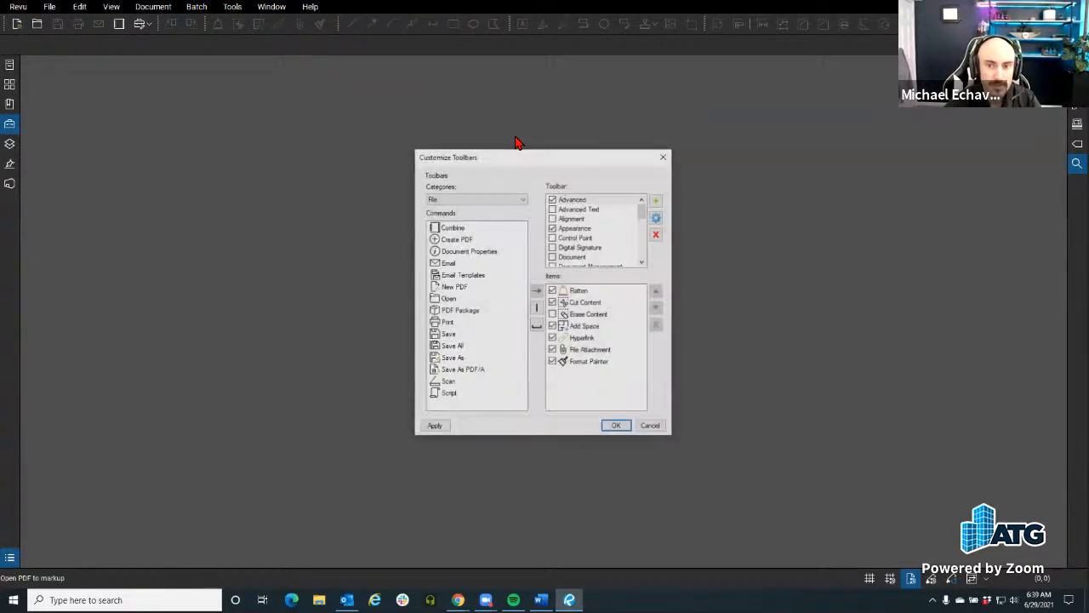
{"action": "left_click_drag", "start_coordinate": [503, 157], "coordinate": [313, 116]}
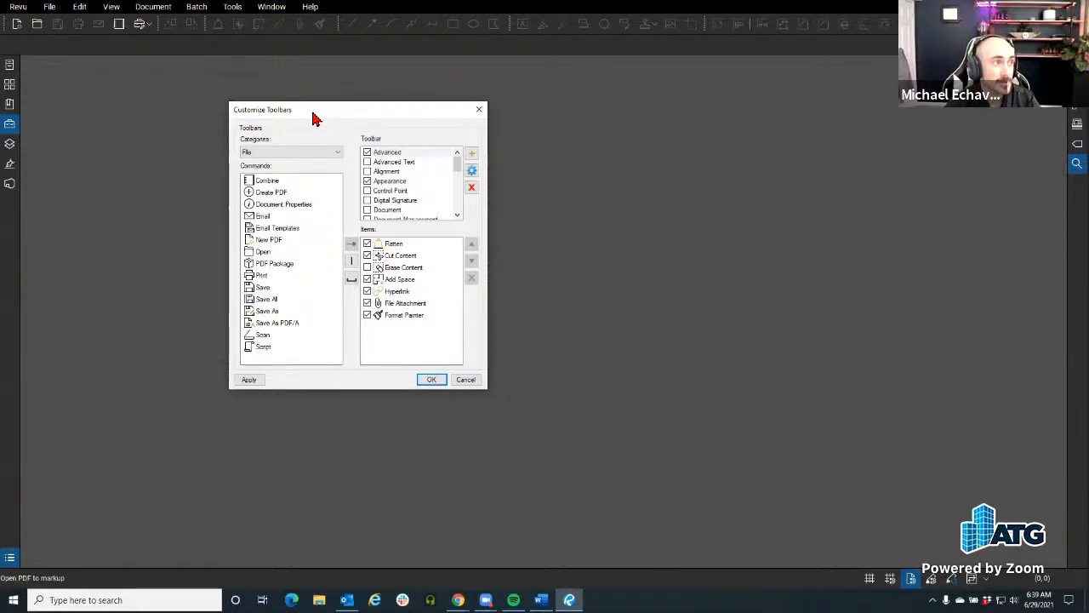
{"action": "left_click", "coordinate": [385, 153]}
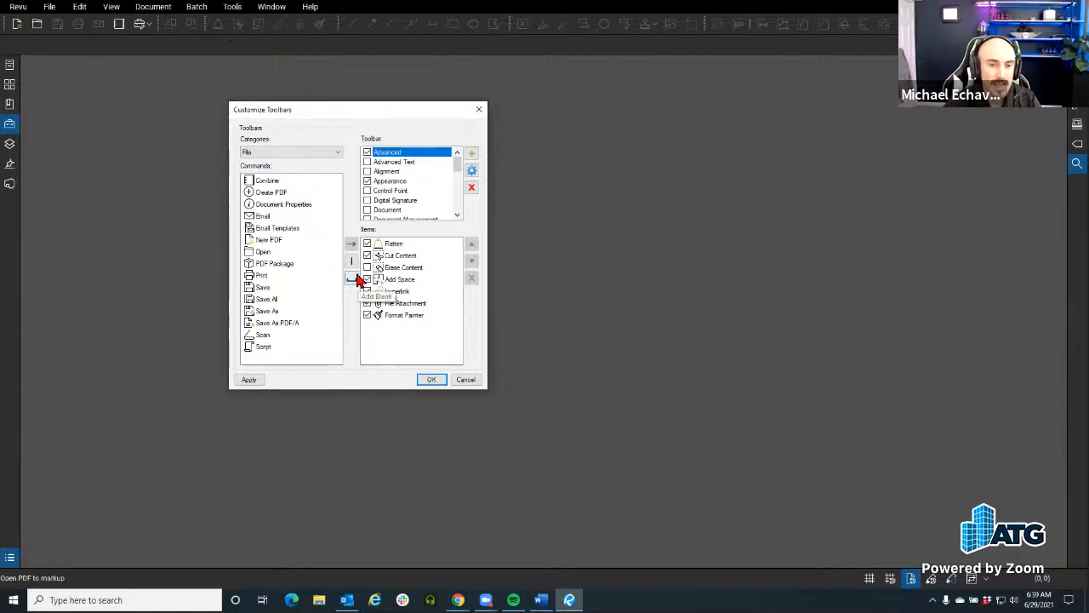
{"action": "left_click", "coordinate": [265, 153]}
{"action": "left_click", "coordinate": [266, 158]}
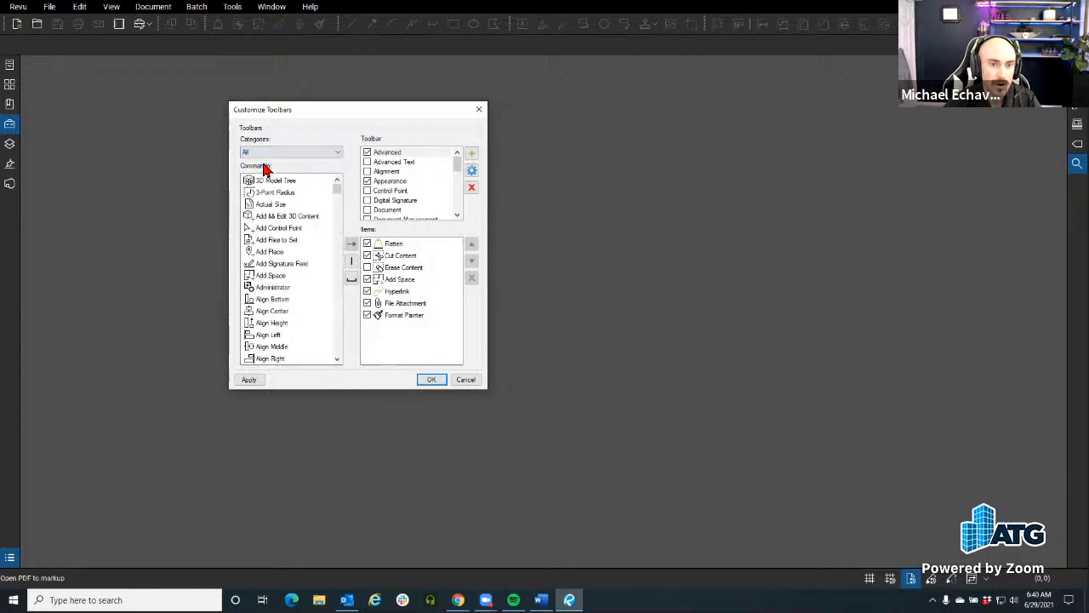
{"action": "scroll", "coordinate": [279, 245], "scroll_direction": "down", "scroll_amount": 10}
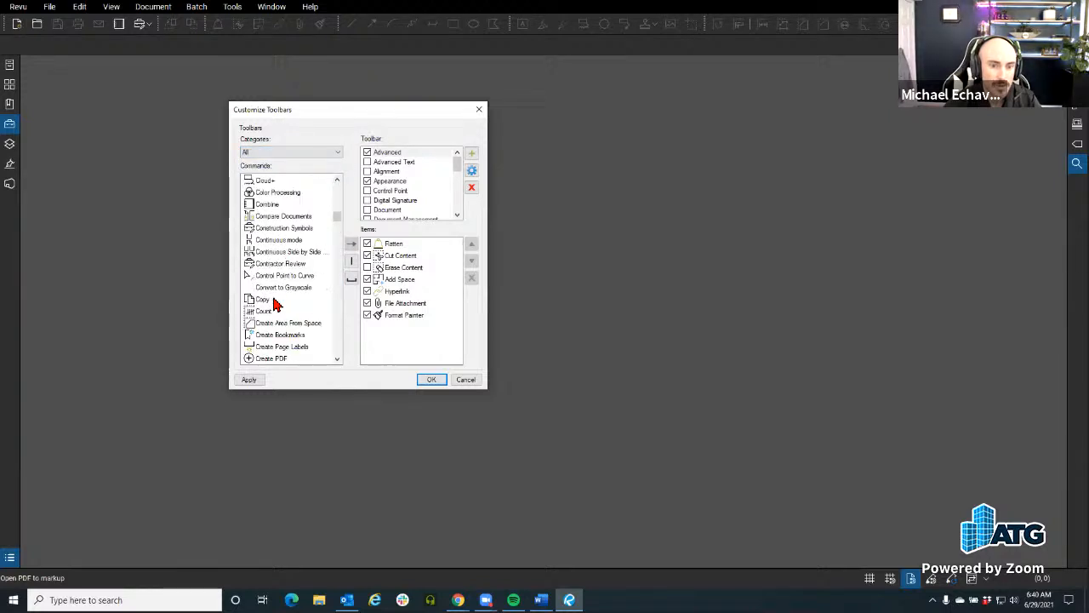
{"action": "left_click", "coordinate": [266, 312]}
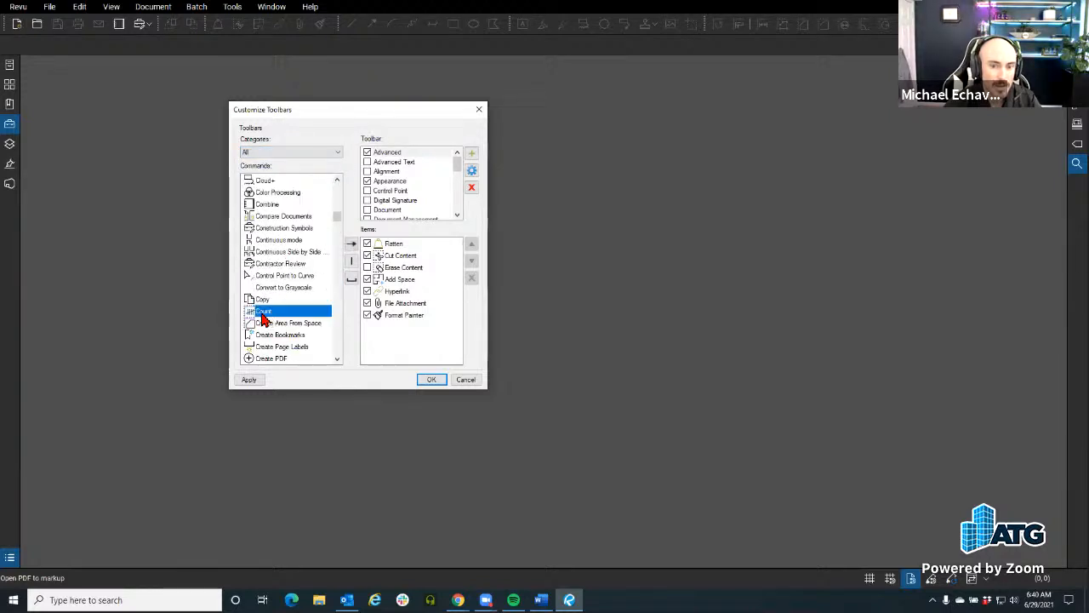
{"action": "left_click", "coordinate": [352, 245]}
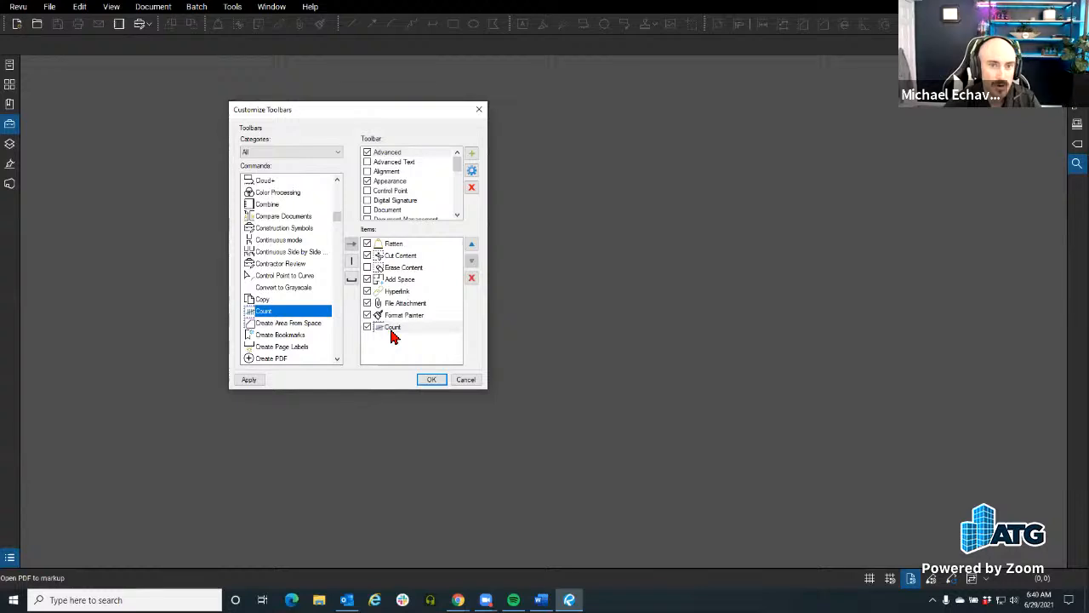
{"action": "left_click", "coordinate": [429, 380]}
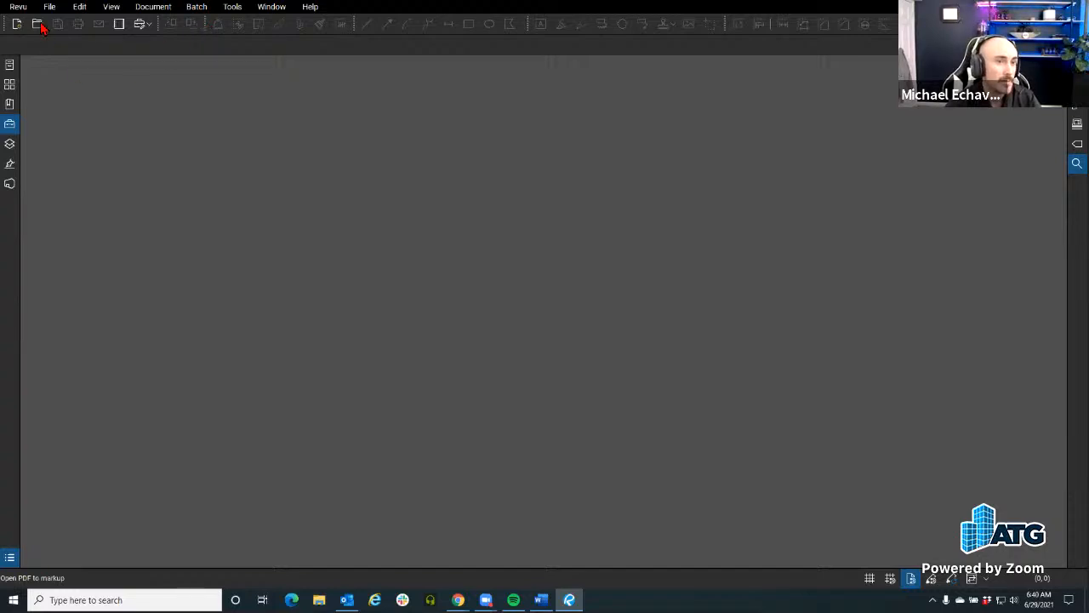
Step: Examine the plugin, network configuration, printer and AutoCAD page size settings in Bluebeam Administrator and close it without changes
{"action": "left_click", "coordinate": [19, 7]}
{"action": "mouse_move", "coordinate": [51, 86]}
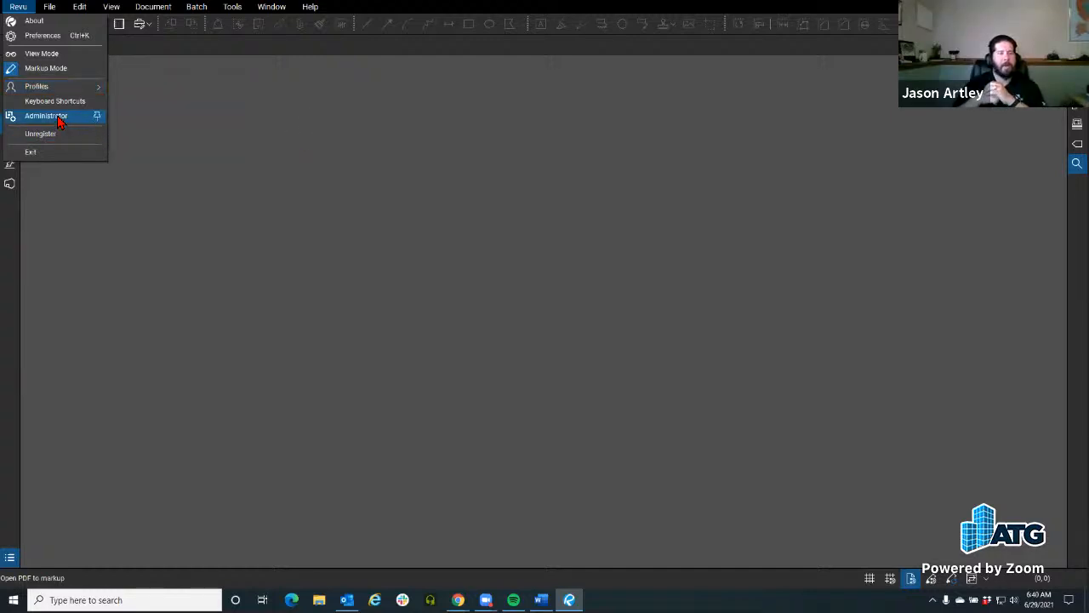
{"action": "left_click", "coordinate": [59, 123]}
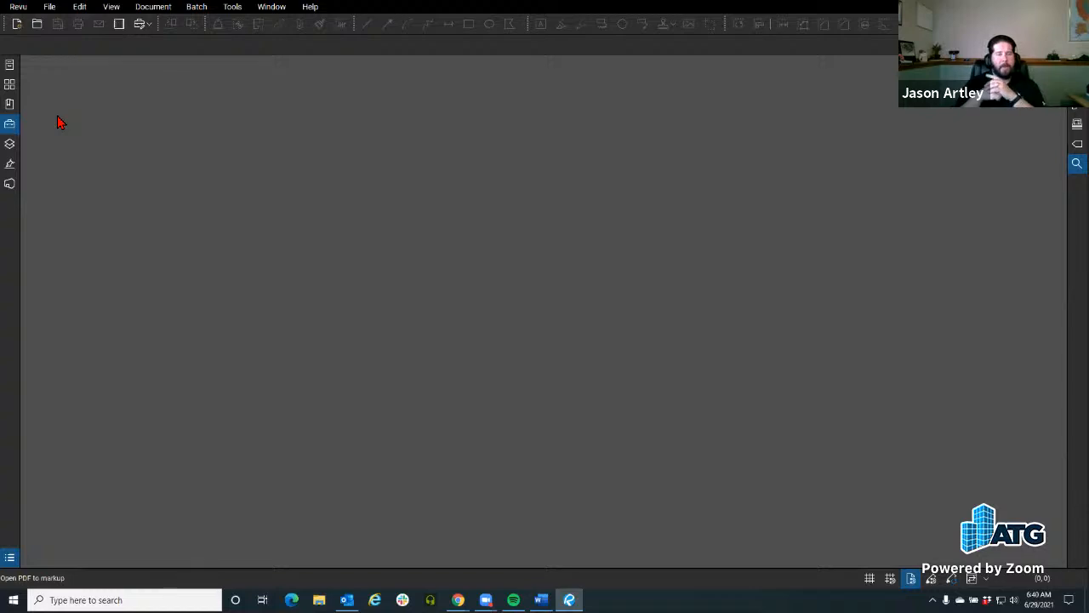
{"action": "left_click_drag", "start_coordinate": [417, 136], "coordinate": [315, 135]}
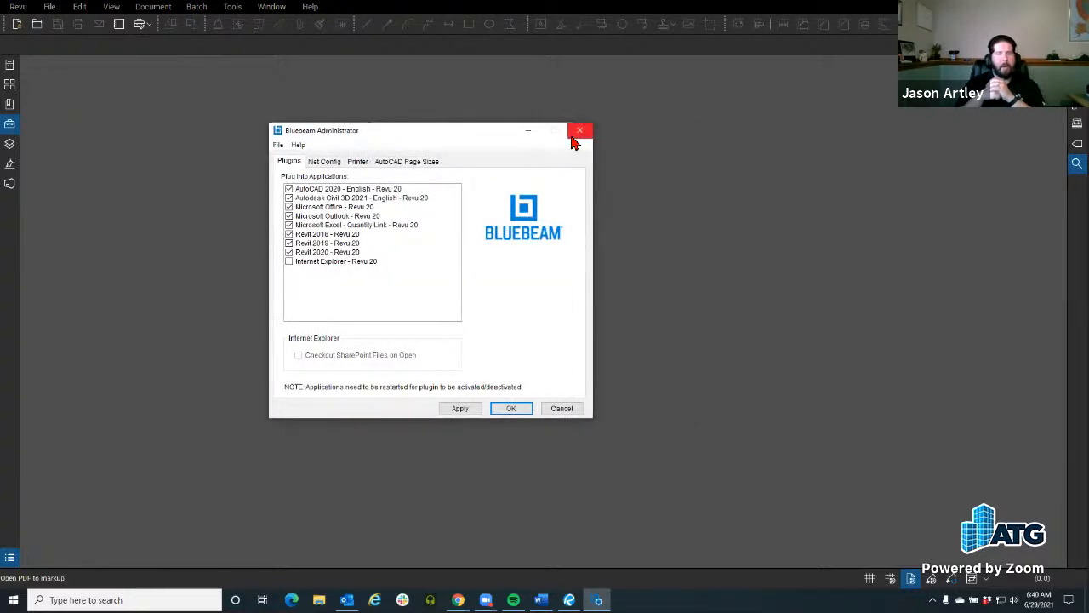
{"action": "left_click", "coordinate": [322, 161]}
{"action": "left_click", "coordinate": [357, 161]}
{"action": "left_click", "coordinate": [397, 162]}
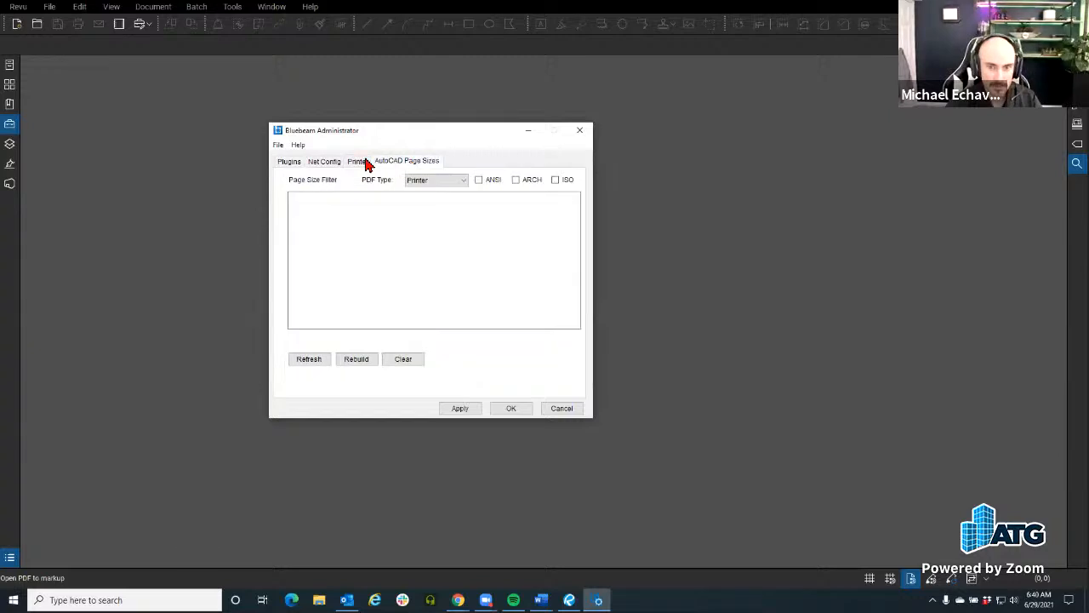
{"action": "left_click", "coordinate": [289, 160]}
{"action": "left_click", "coordinate": [579, 130]}
Step: View the Admin options for default PDF viewer, support logs and settings backup in the Preferences
{"action": "left_click", "coordinate": [18, 6]}
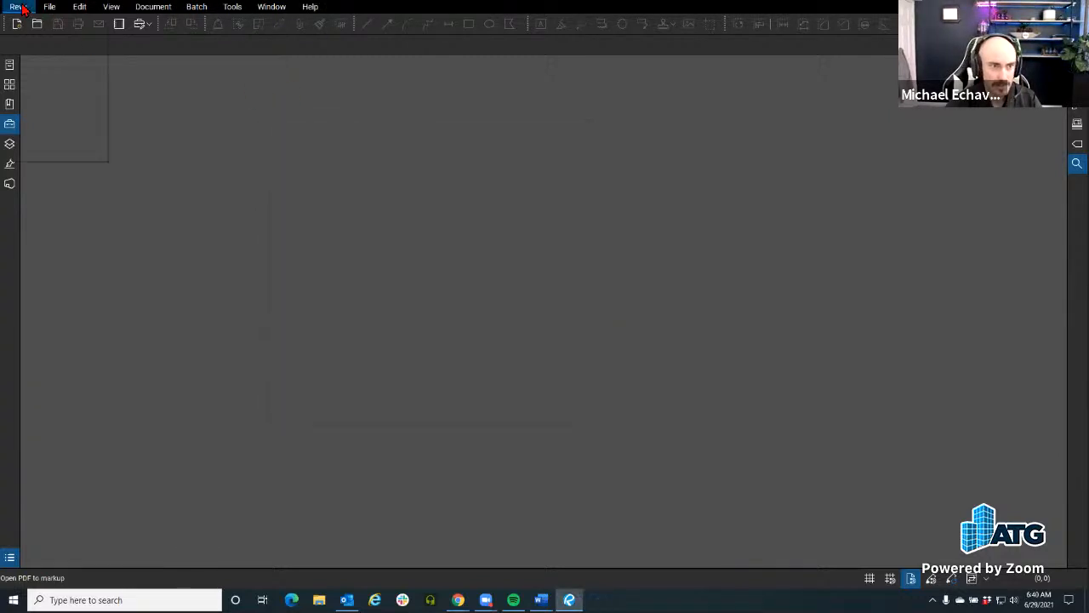
{"action": "left_click", "coordinate": [25, 36]}
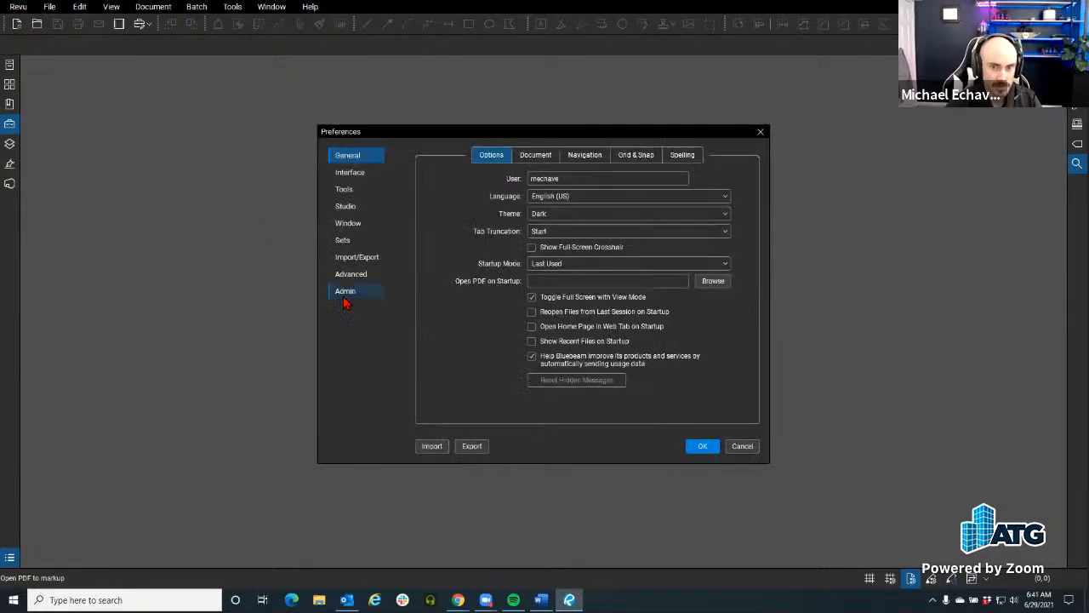
{"action": "left_click", "coordinate": [345, 293]}
{"action": "left_click_drag", "start_coordinate": [382, 131], "coordinate": [211, 100]}
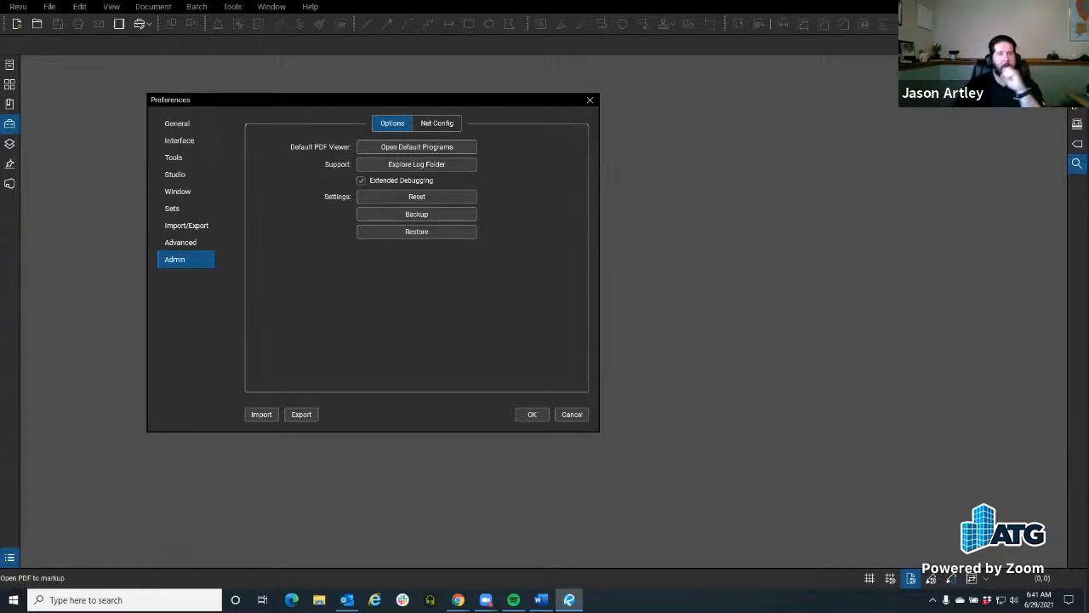
Step: Set the interface theme to Light in the General preferences and apply it
{"action": "left_click", "coordinate": [177, 125]}
{"action": "left_click", "coordinate": [407, 185]}
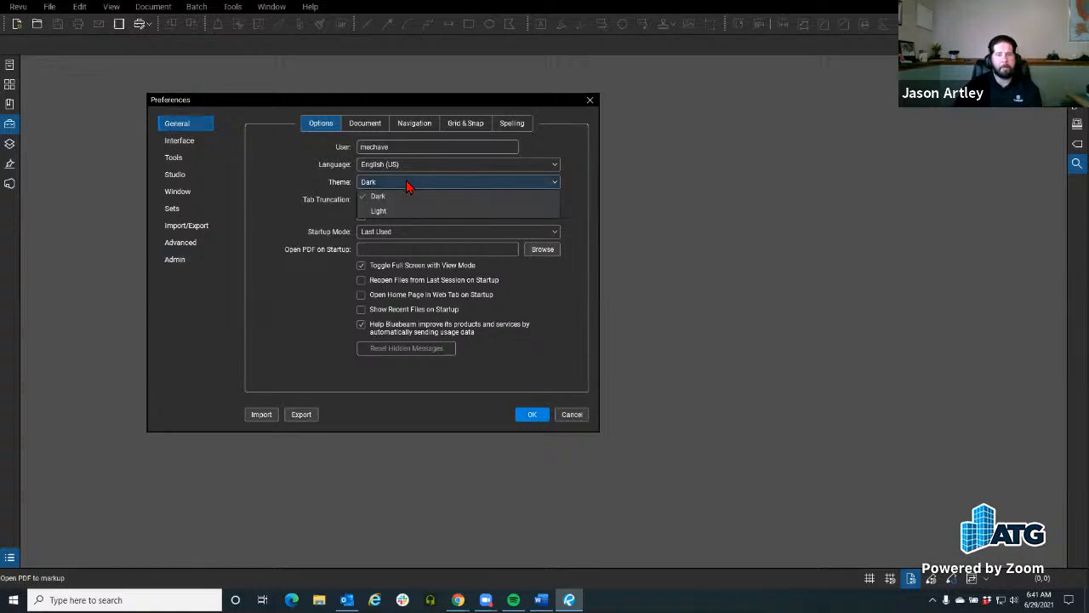
{"action": "left_click", "coordinate": [395, 215]}
{"action": "left_click", "coordinate": [524, 414]}
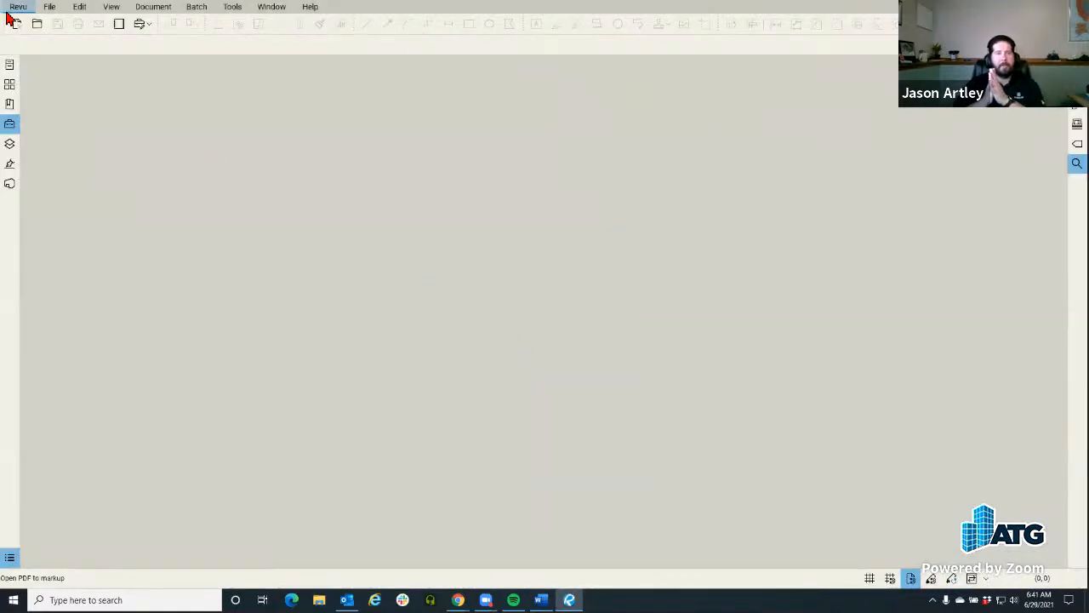
Step: Switch the interface theme back to Dark in the General preferences
{"action": "left_click", "coordinate": [17, 7]}
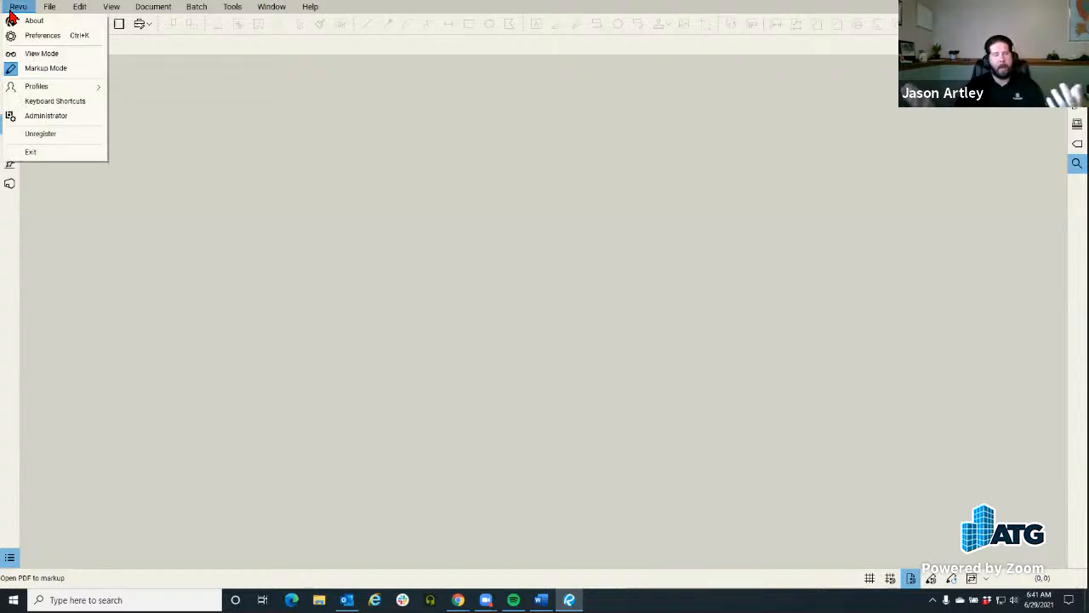
{"action": "left_click", "coordinate": [14, 36]}
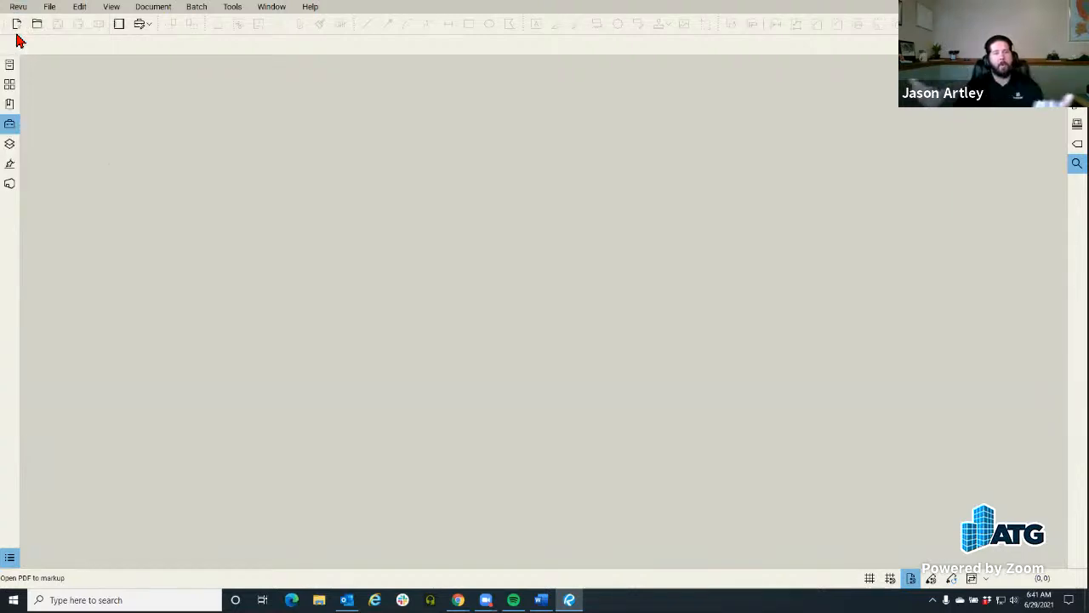
{"action": "left_click_drag", "start_coordinate": [382, 139], "coordinate": [237, 123]}
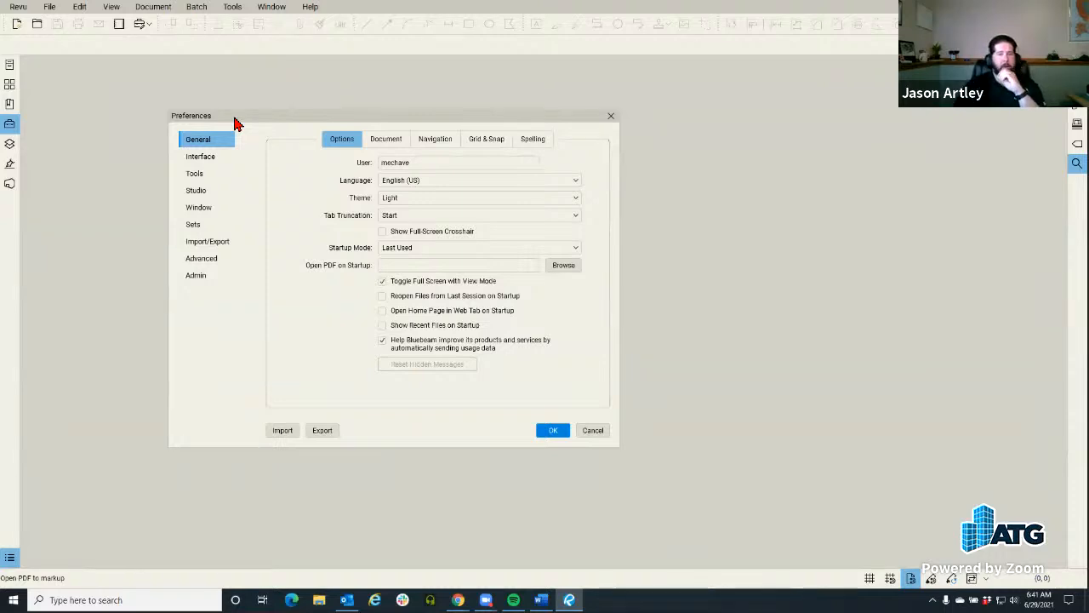
{"action": "left_click", "coordinate": [452, 205]}
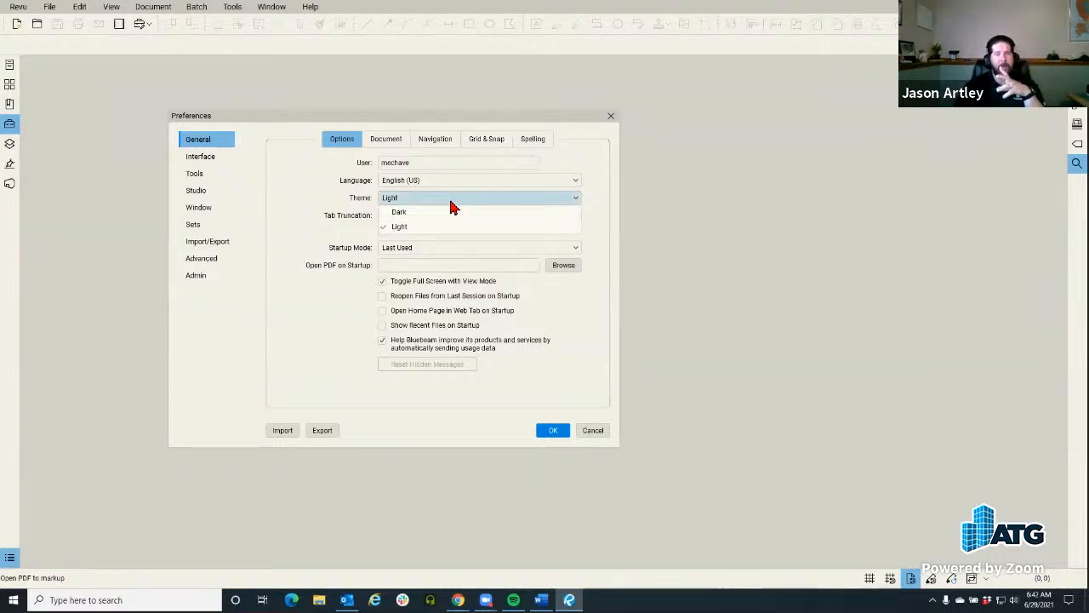
{"action": "left_click", "coordinate": [452, 213]}
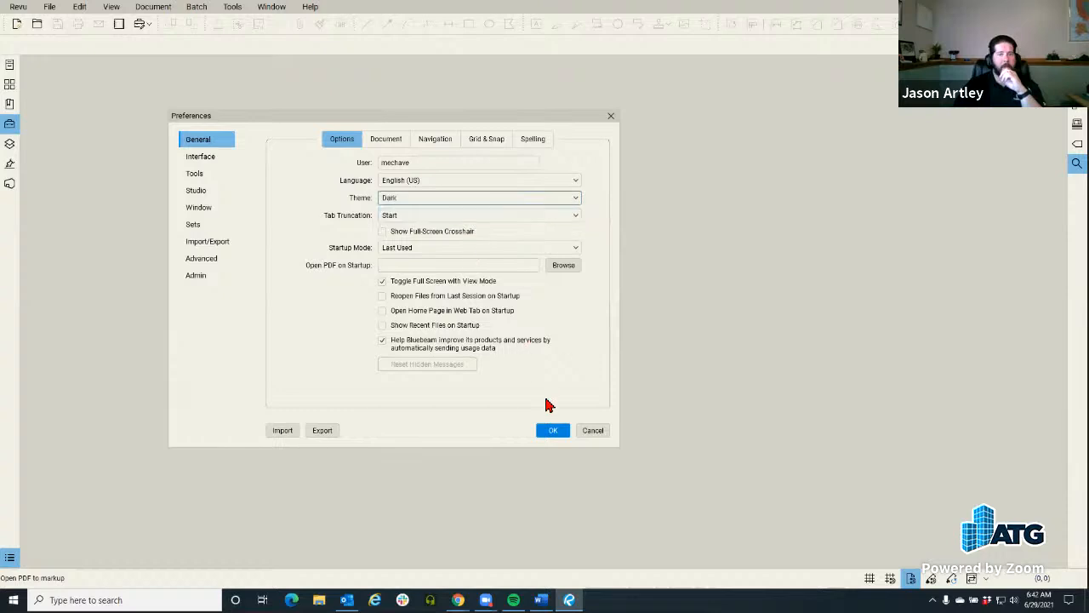
{"action": "left_click", "coordinate": [551, 432]}
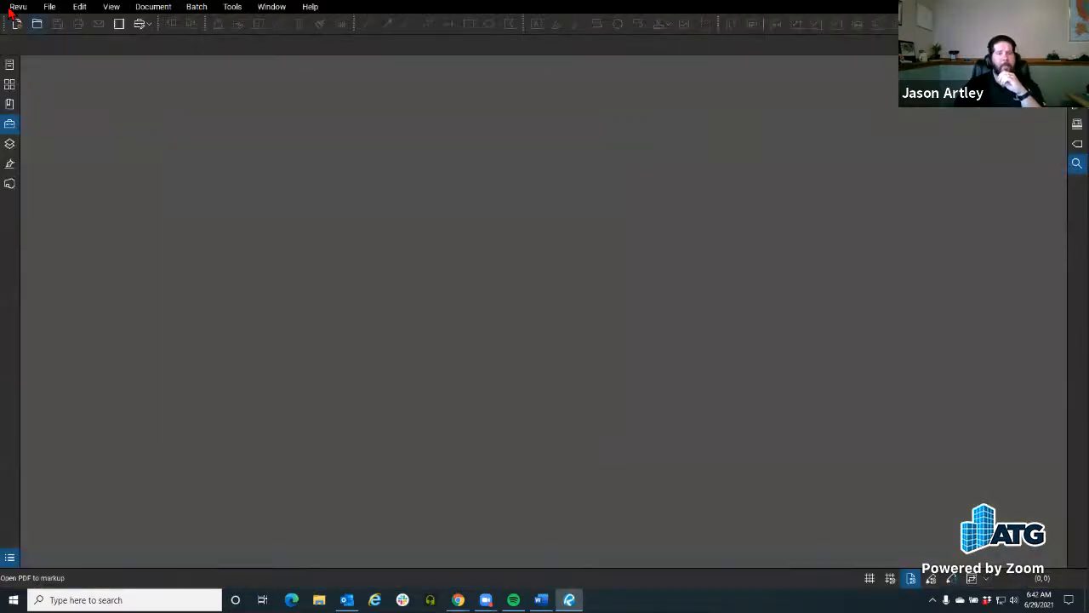
Step: Examine the user name field and the Grid & Snap settings in the General preferences and close them without changes
{"action": "left_click", "coordinate": [17, 7]}
{"action": "left_click", "coordinate": [38, 36]}
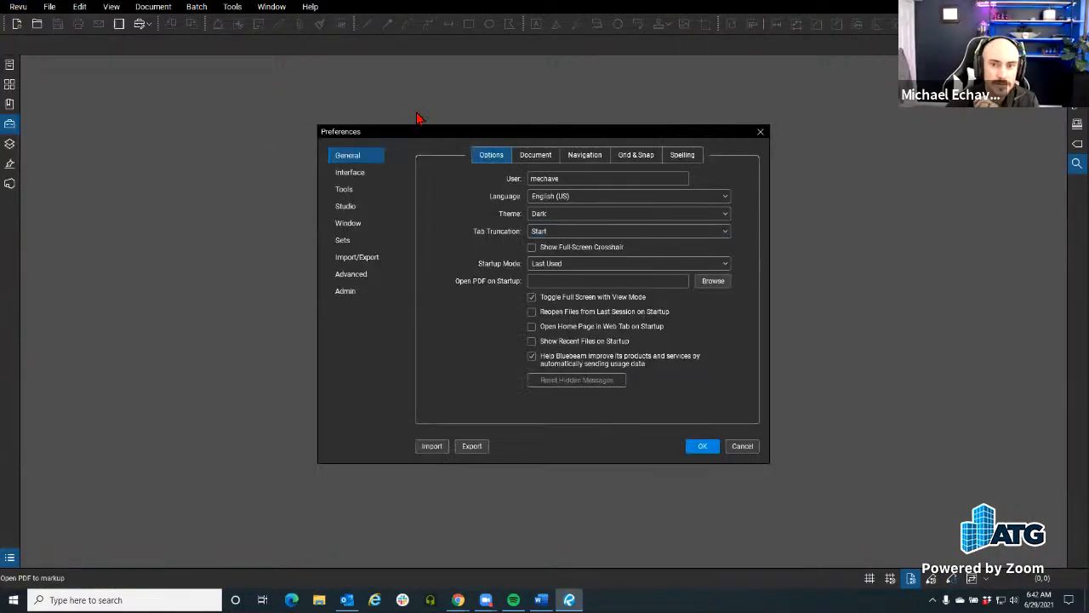
{"action": "left_click_drag", "start_coordinate": [393, 134], "coordinate": [259, 120]}
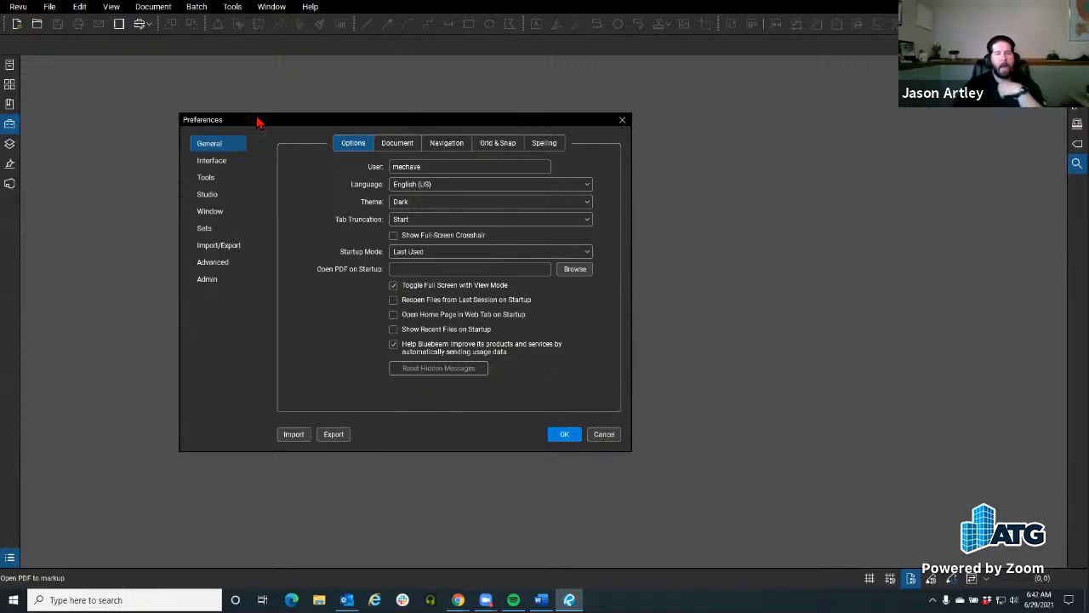
{"action": "left_click_drag", "start_coordinate": [434, 170], "coordinate": [366, 177]}
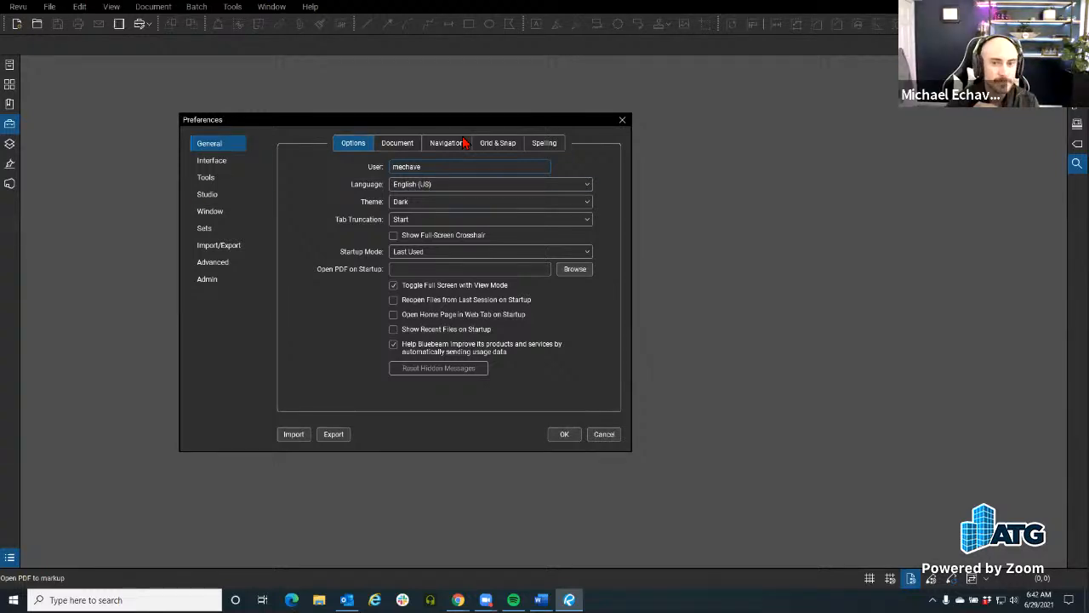
{"action": "left_click", "coordinate": [498, 147]}
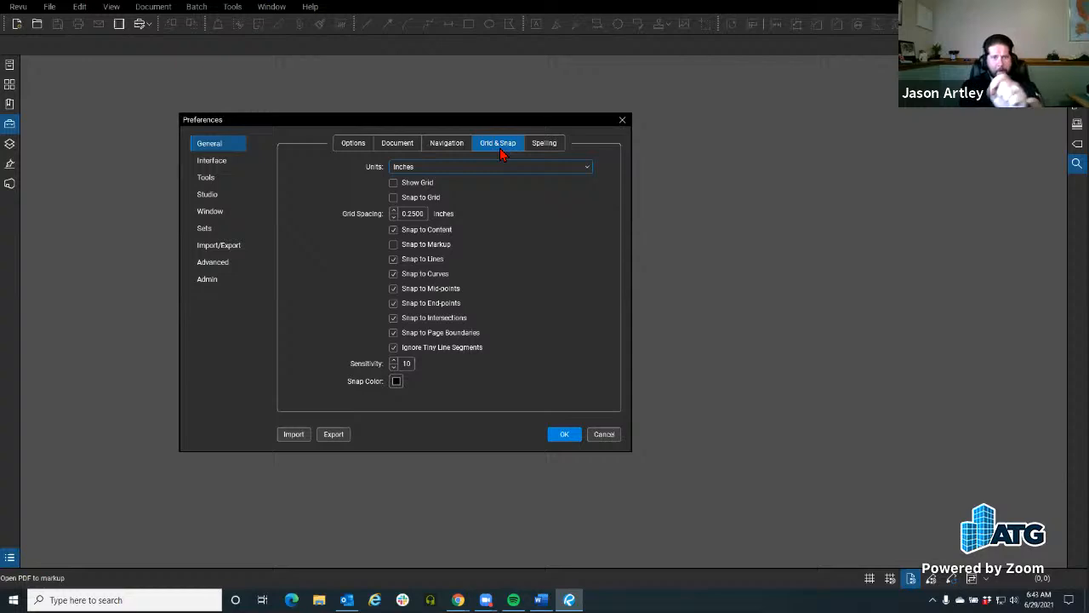
{"action": "left_click", "coordinate": [354, 148]}
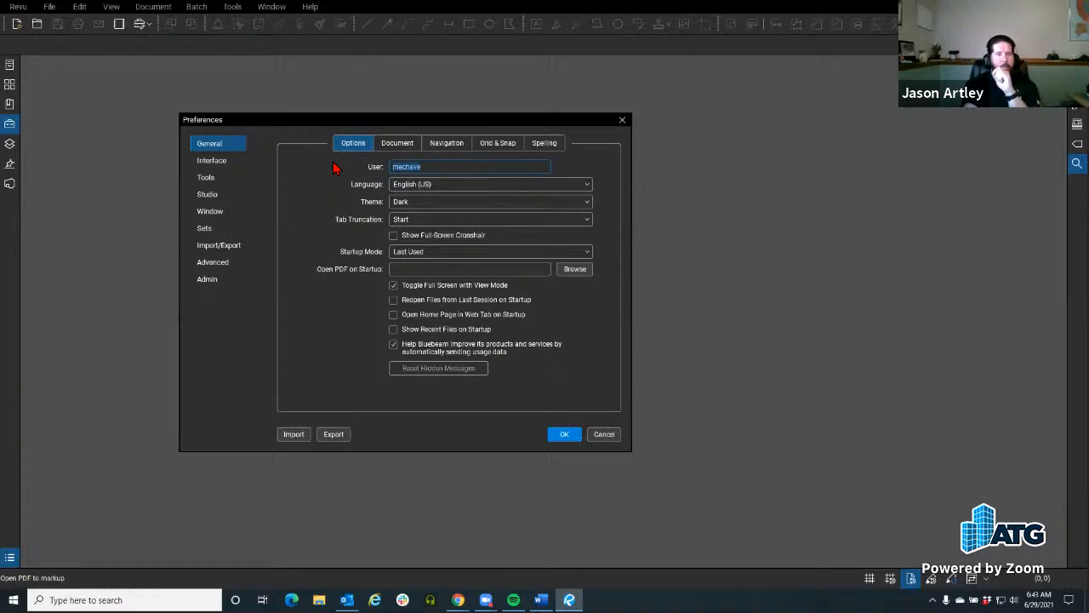
{"action": "left_click", "coordinate": [622, 120]}
Step: Examine the Open PDF on Startup setting in the General preferences, including its file browser, without choosing a file
{"action": "left_click", "coordinate": [19, 7]}
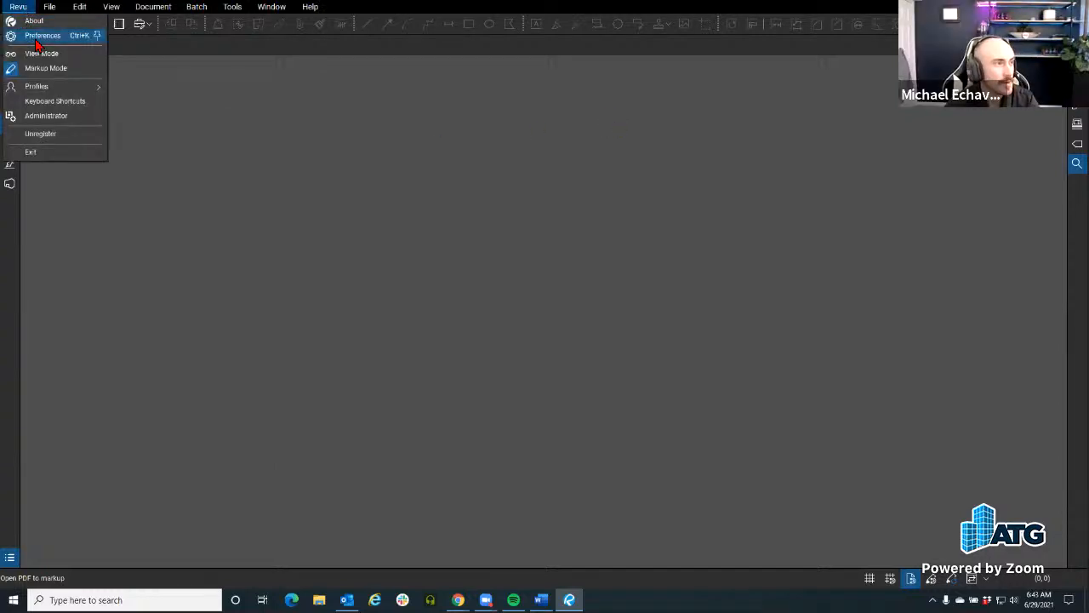
{"action": "left_click", "coordinate": [39, 35]}
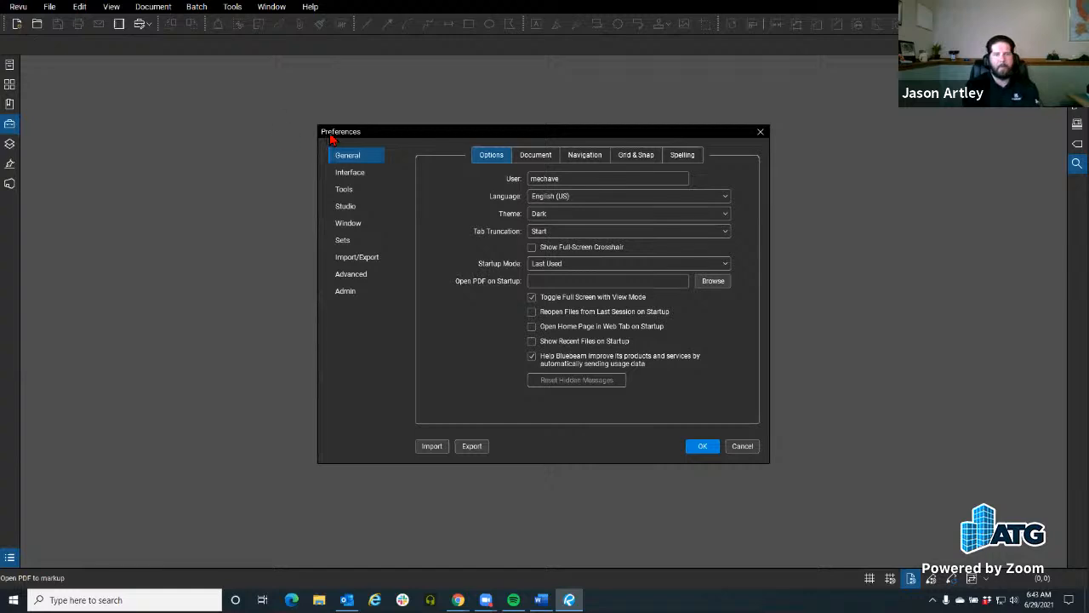
{"action": "left_click_drag", "start_coordinate": [338, 138], "coordinate": [245, 127]}
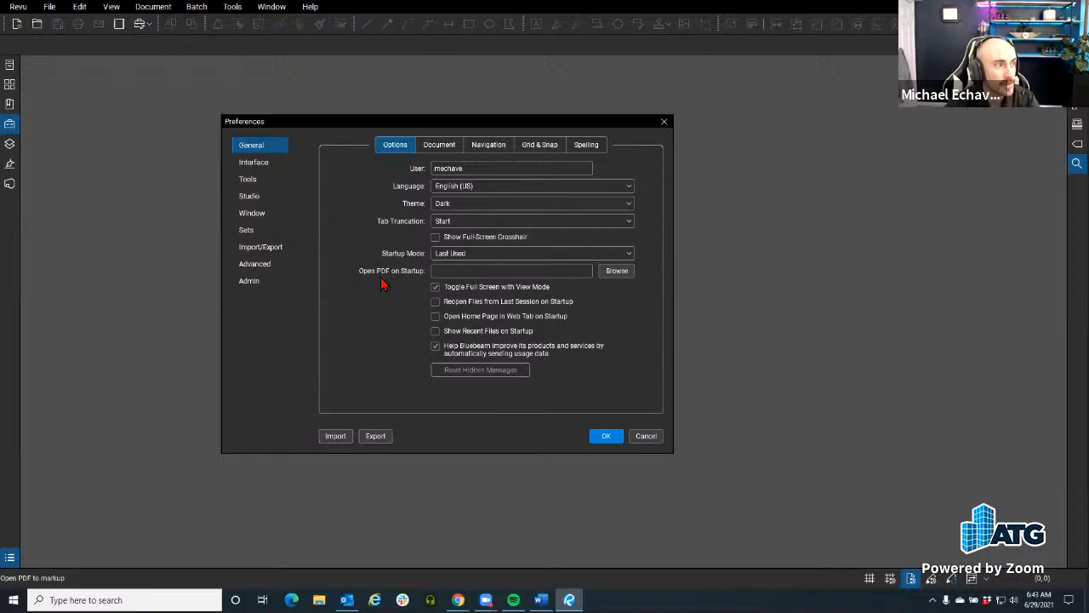
{"action": "left_click", "coordinate": [610, 272]}
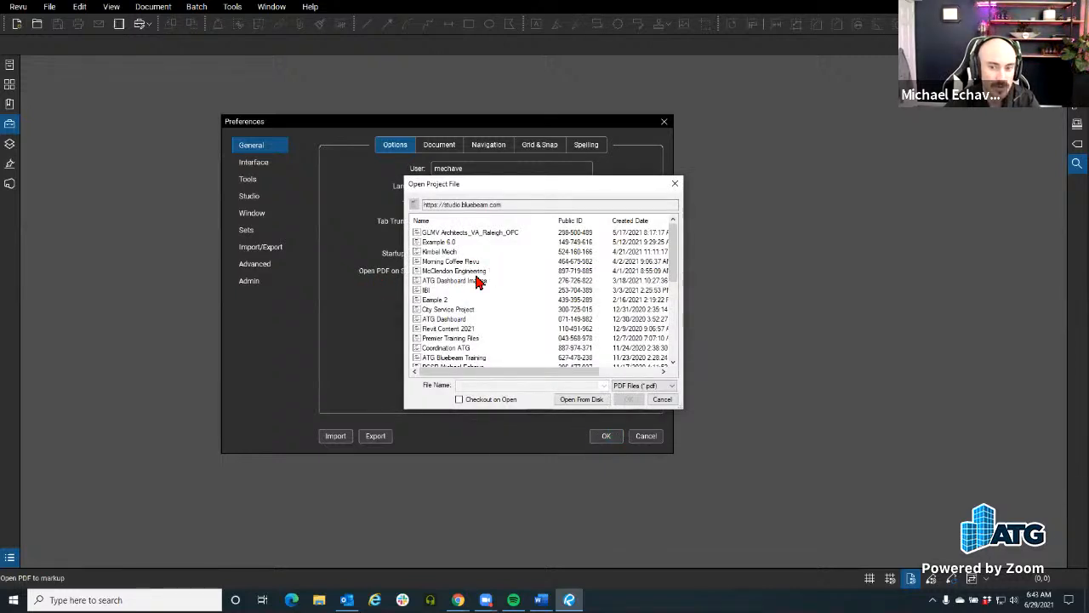
{"action": "left_click", "coordinate": [662, 400]}
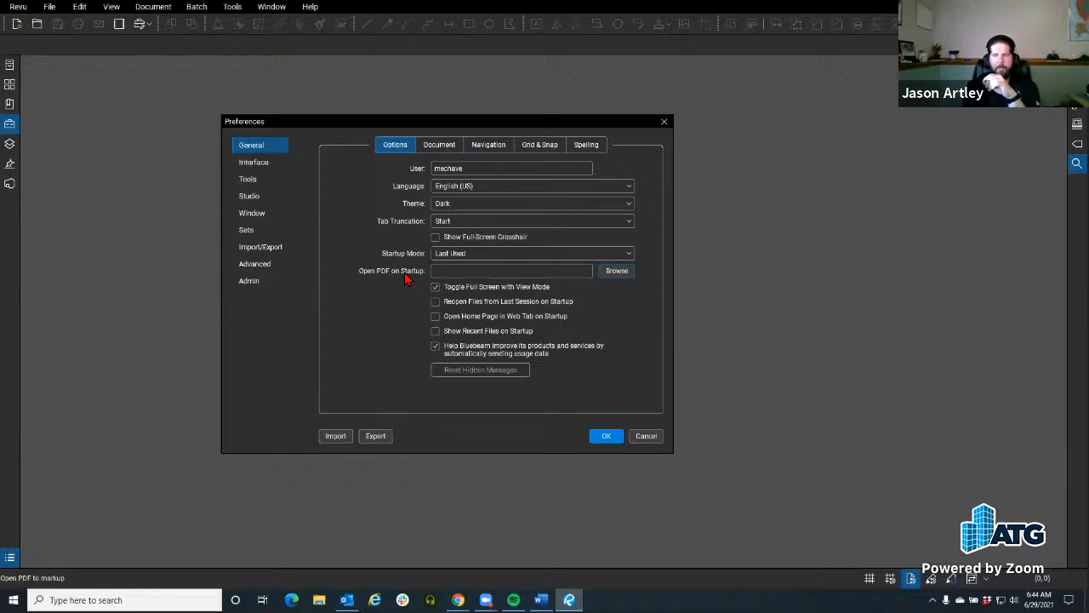
{"action": "left_click", "coordinate": [613, 273]}
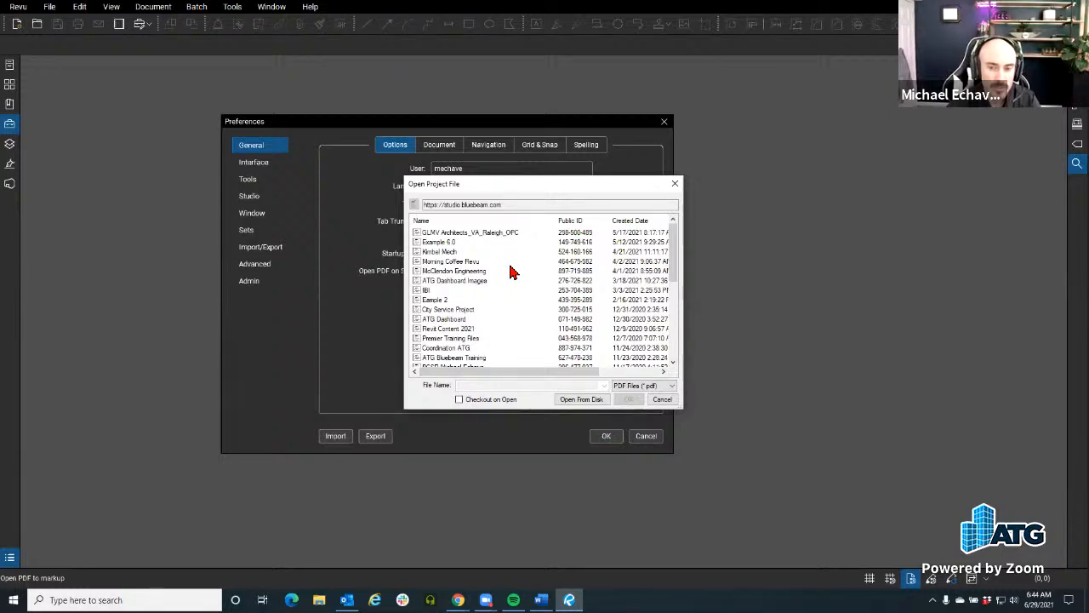
{"action": "left_click", "coordinate": [661, 399]}
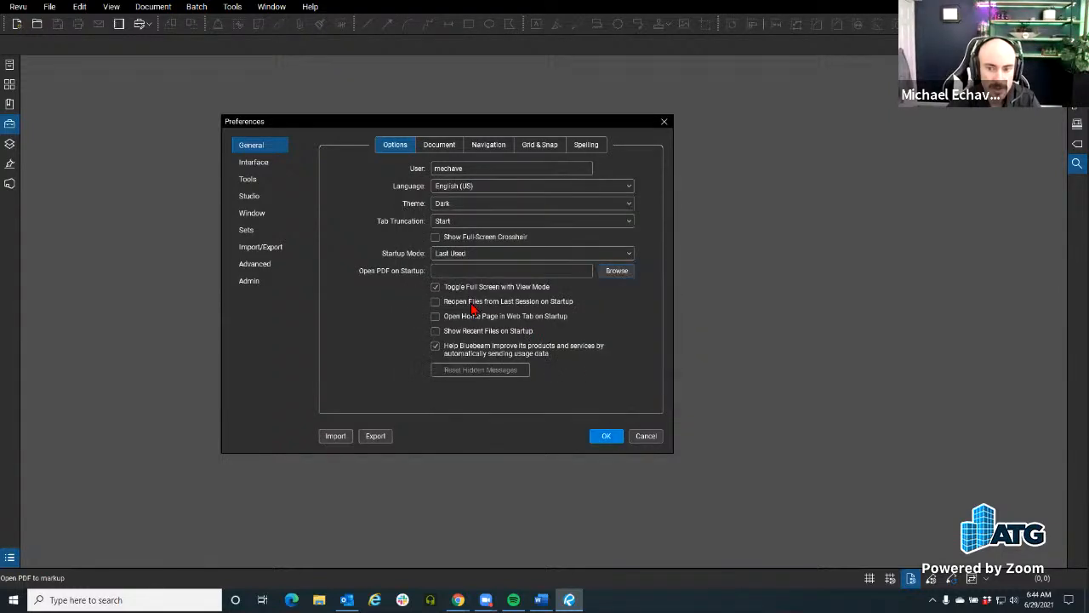
{"action": "left_click", "coordinate": [439, 271]}
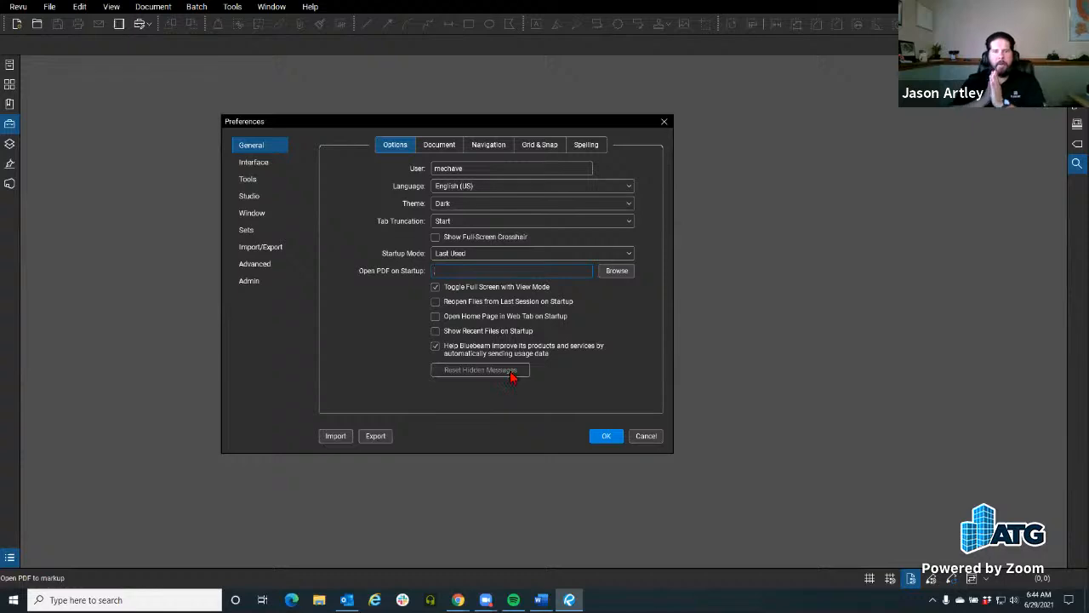
Step: Try a pink snap color in the Grid & Snap preferences, view the Navigation settings, and cancel the changes
{"action": "left_click", "coordinate": [530, 150]}
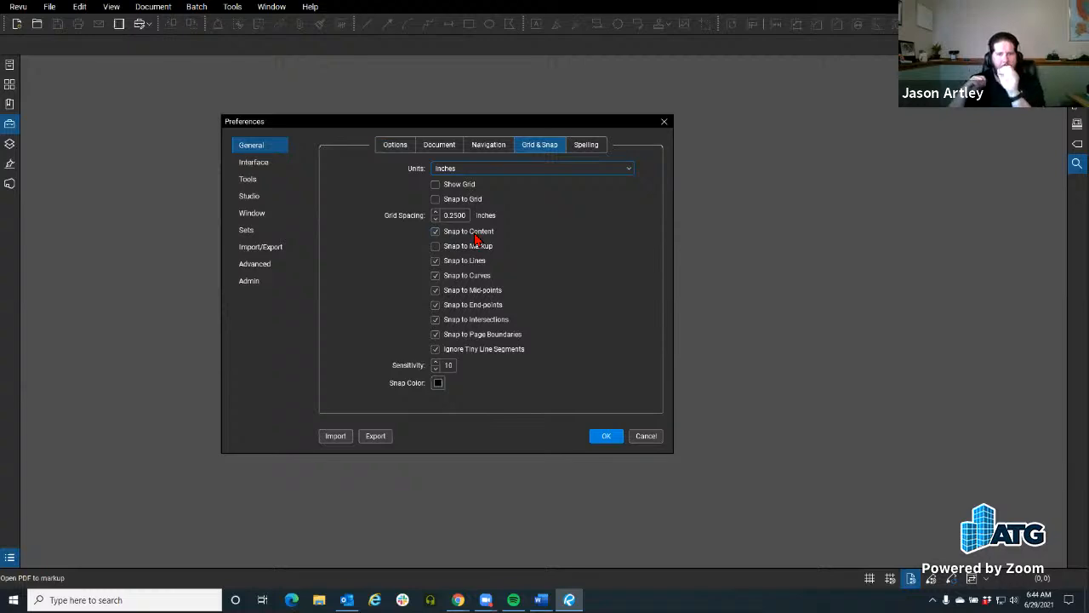
{"action": "left_click", "coordinate": [437, 384]}
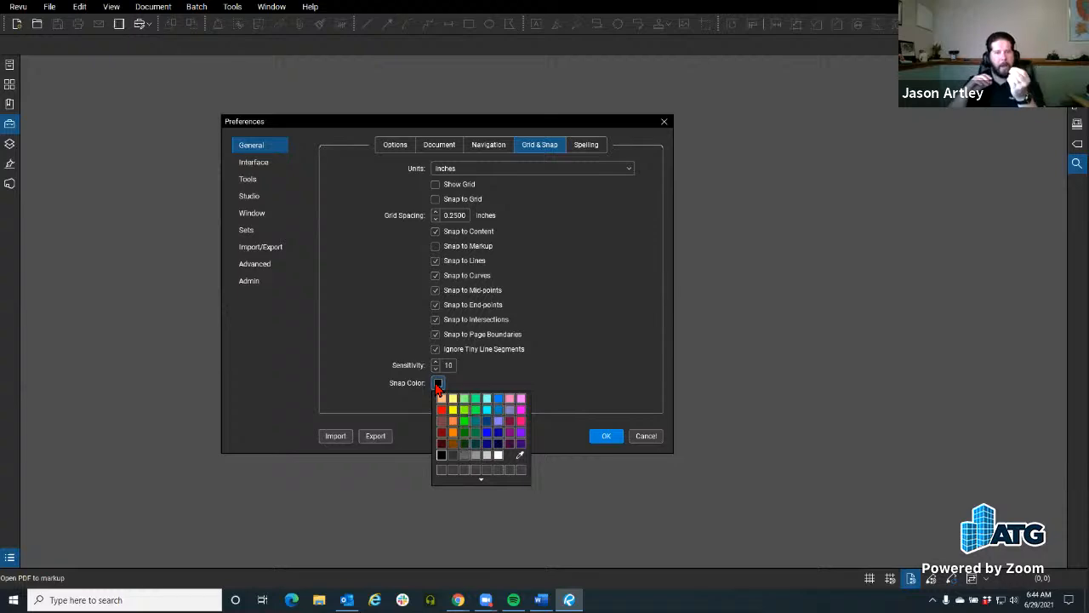
{"action": "left_click", "coordinate": [515, 421]}
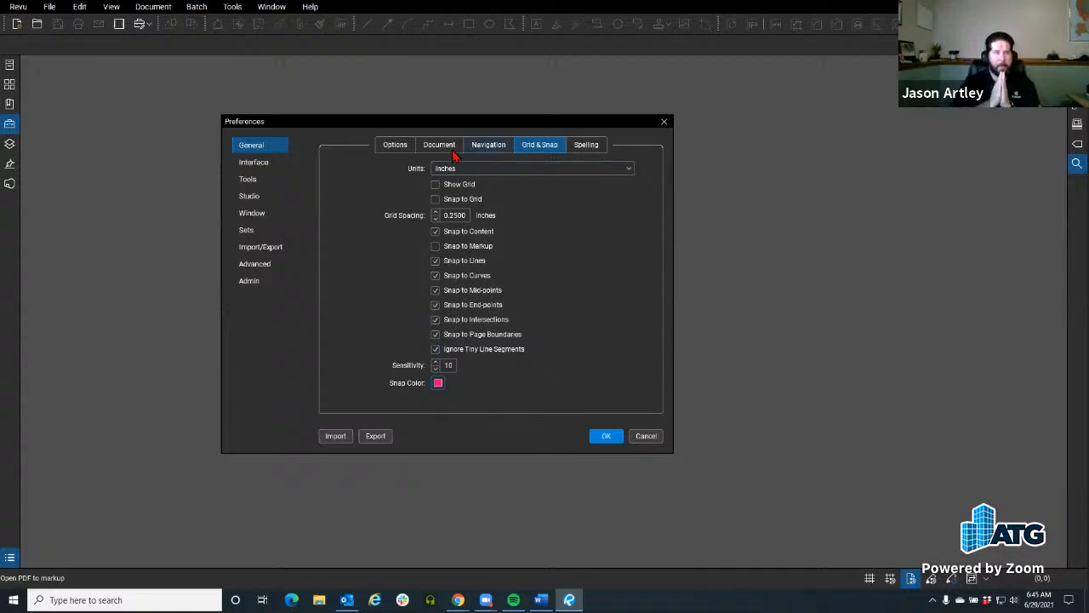
{"action": "left_click", "coordinate": [482, 147]}
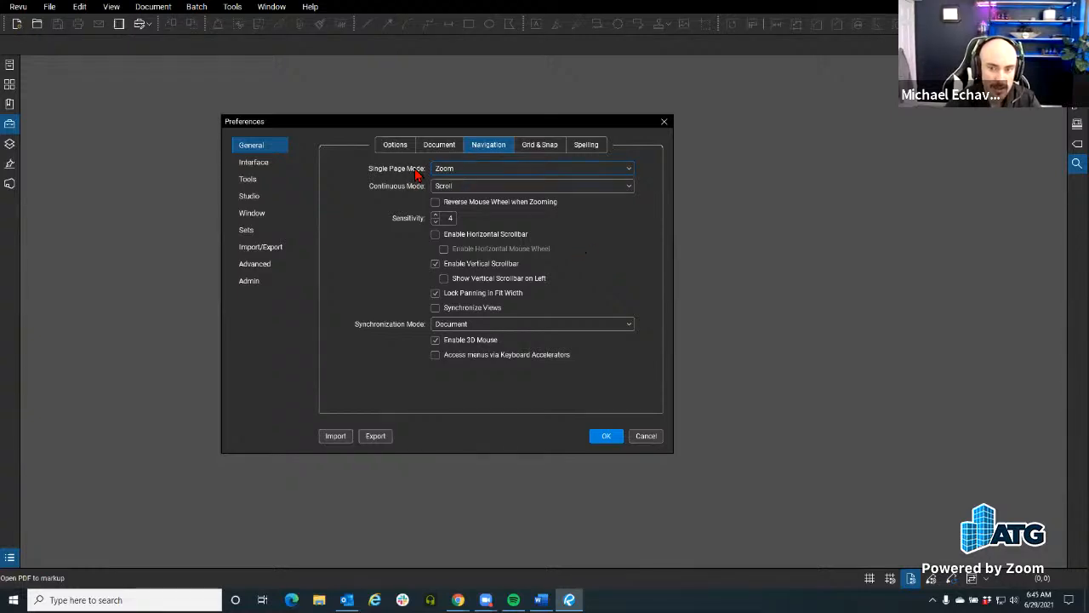
{"action": "left_click", "coordinate": [652, 440]}
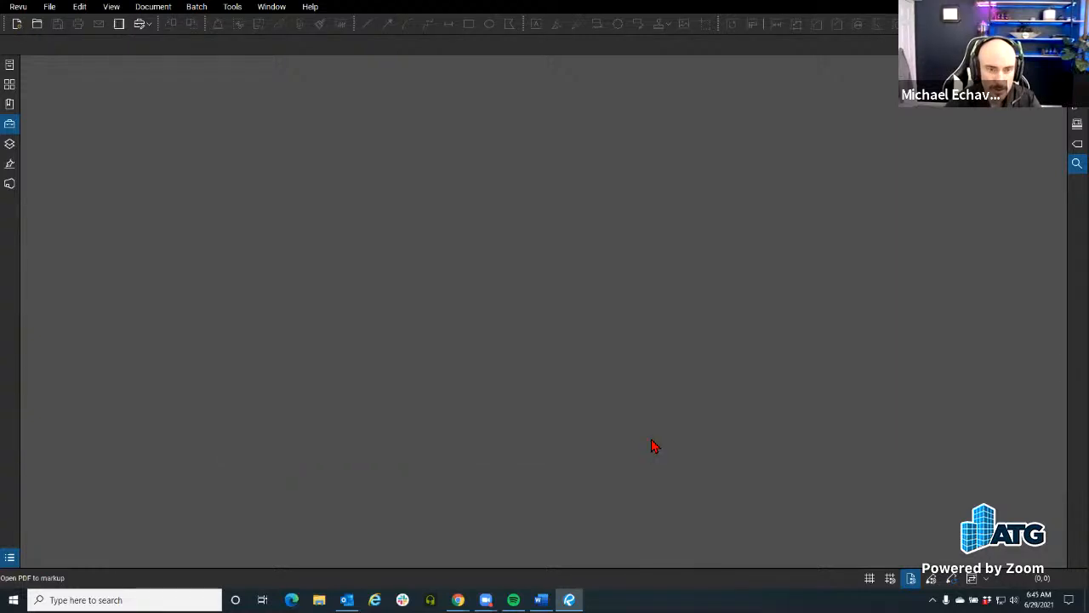
{"action": "left_click", "coordinate": [18, 6]}
{"action": "mouse_move", "coordinate": [51, 89]}
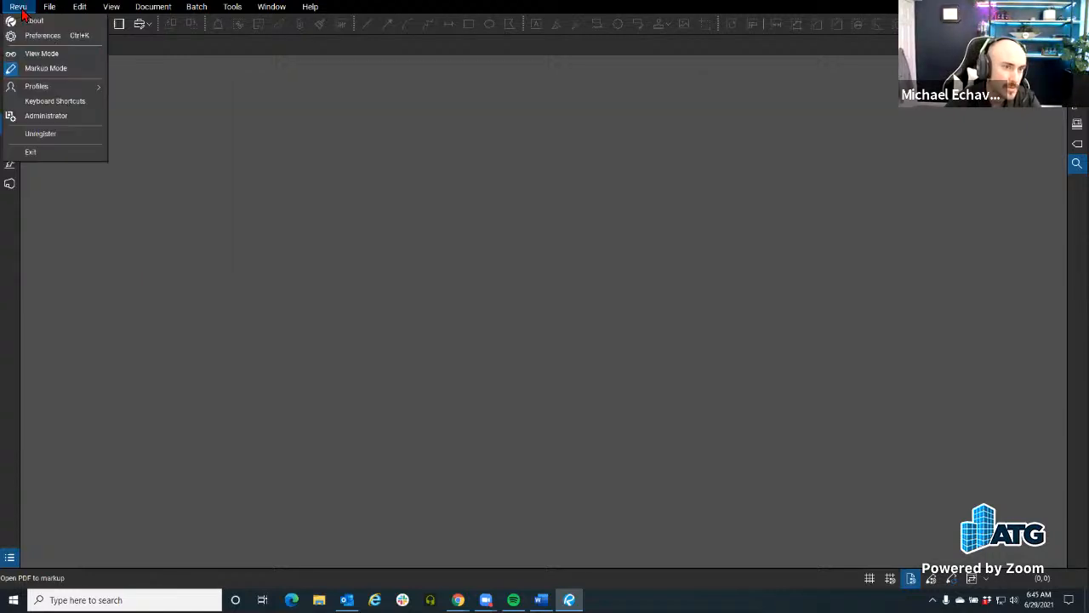
{"action": "left_click", "coordinate": [295, 206]}
{"action": "left_click", "coordinate": [51, 8]}
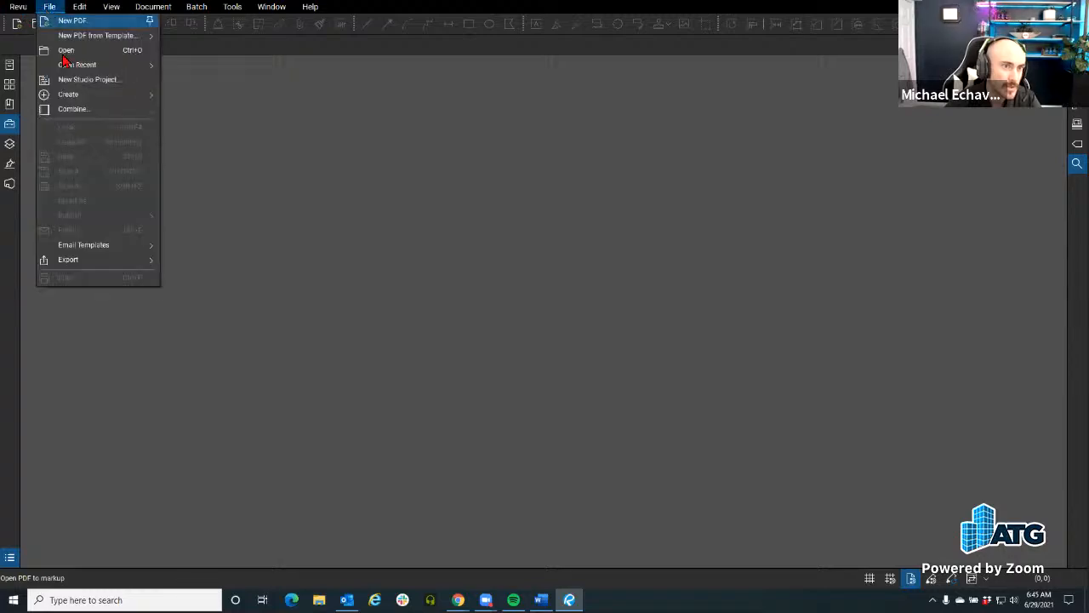
{"action": "left_click", "coordinate": [81, 55]}
{"action": "left_click", "coordinate": [562, 399]}
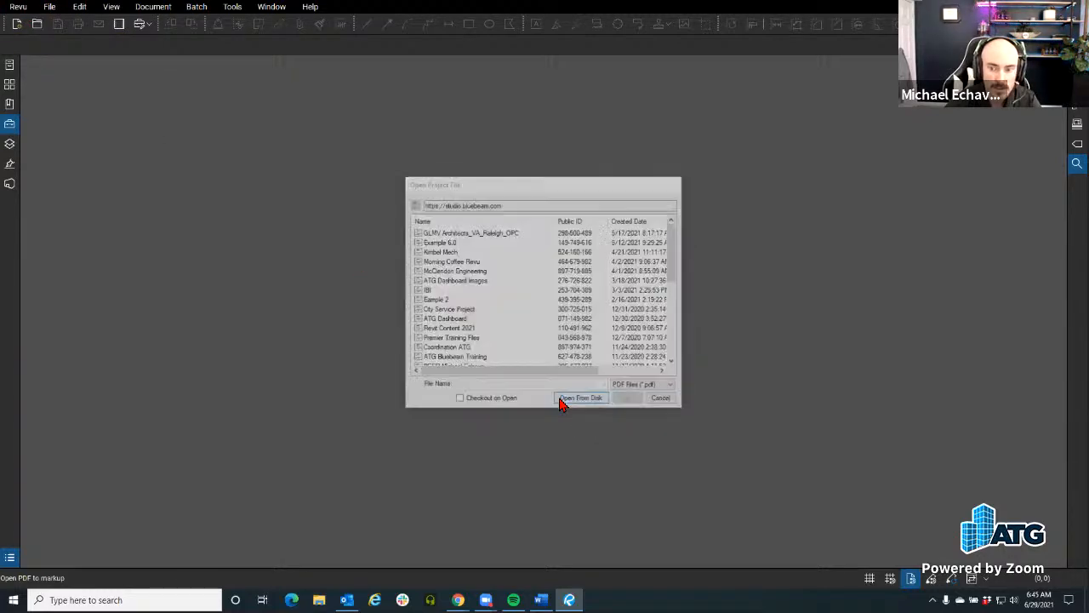
{"action": "left_click", "coordinate": [450, 373]}
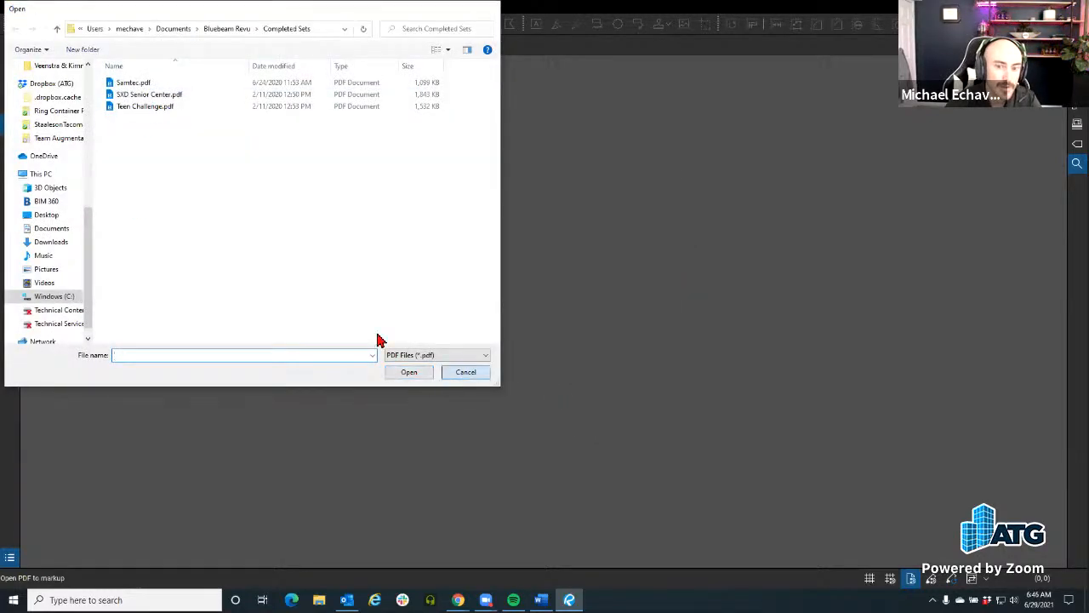
Step: Open 03 30 00 Concrete.pdf from the Specifications folder, starting at the pinned Sheets folder in File Access, and close the document again
{"action": "left_click", "coordinate": [10, 63]}
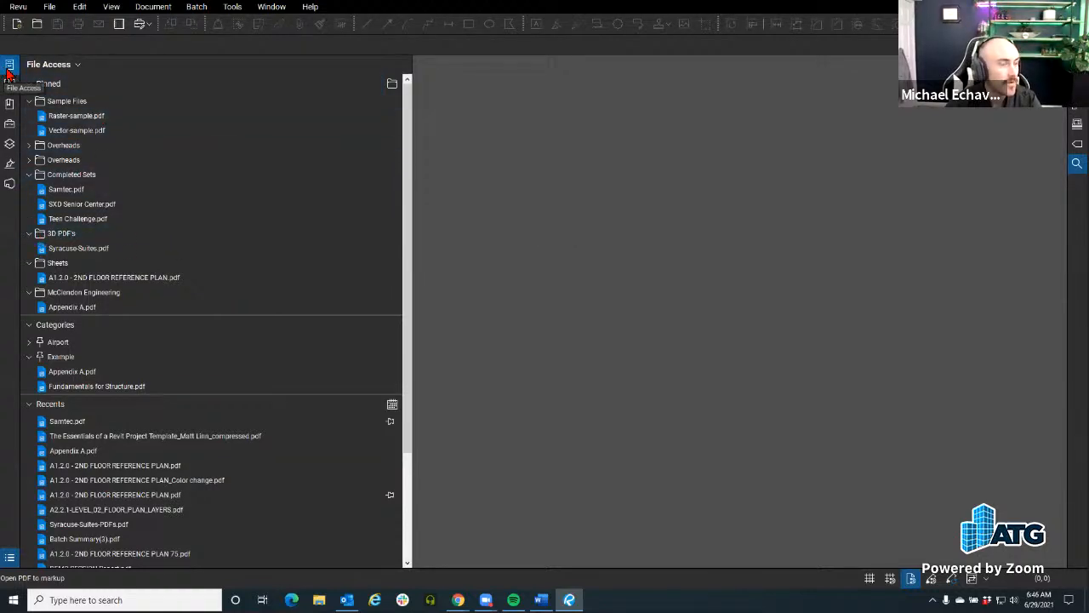
{"action": "left_click", "coordinate": [56, 267]}
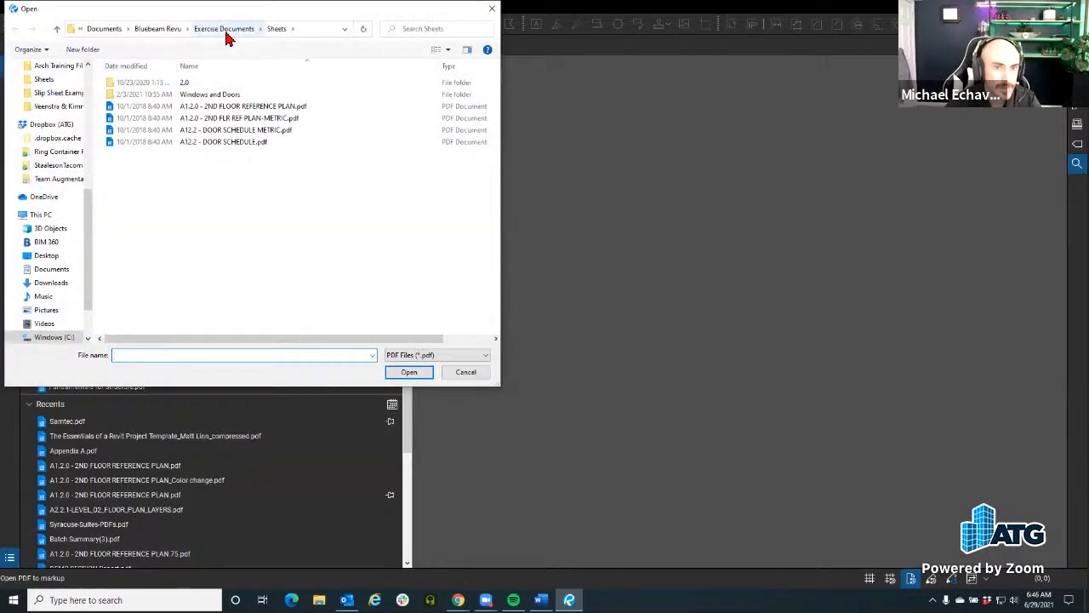
{"action": "left_click", "coordinate": [226, 31]}
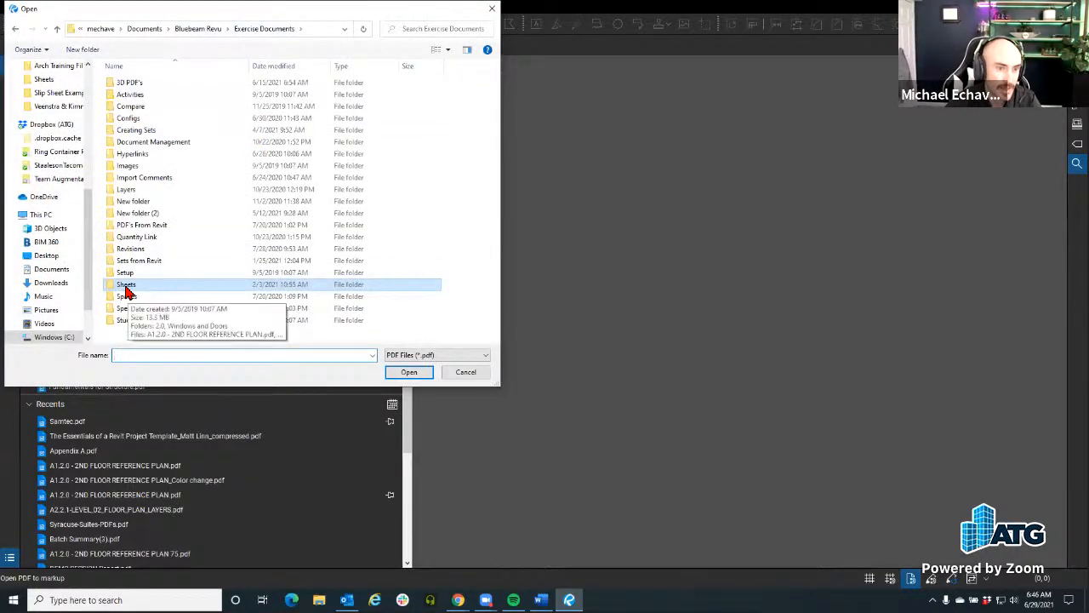
{"action": "double_click", "coordinate": [142, 310]}
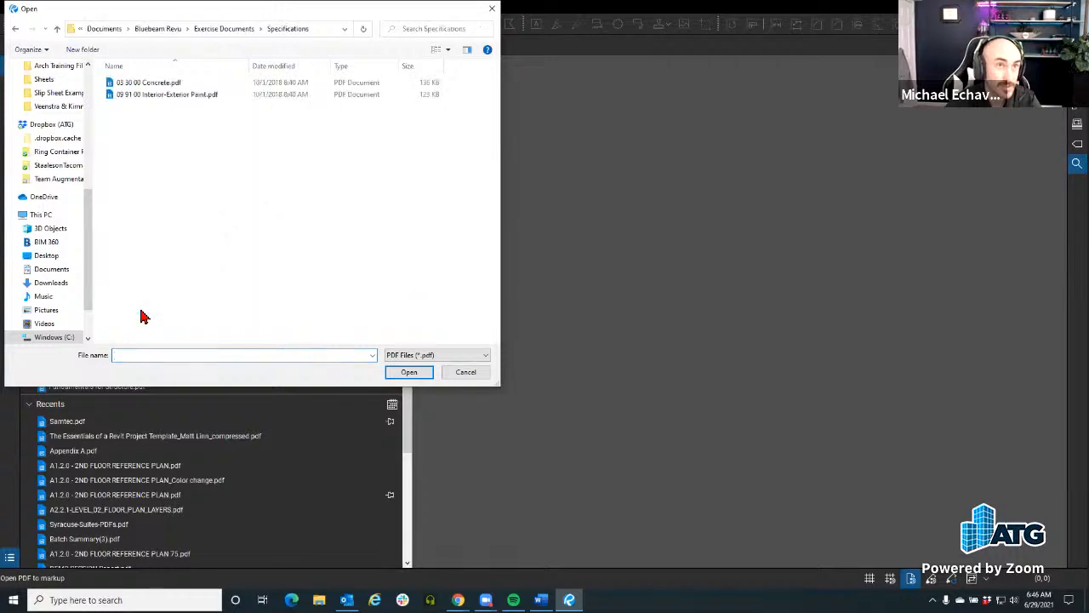
{"action": "left_click", "coordinate": [153, 85]}
{"action": "left_click", "coordinate": [409, 372]}
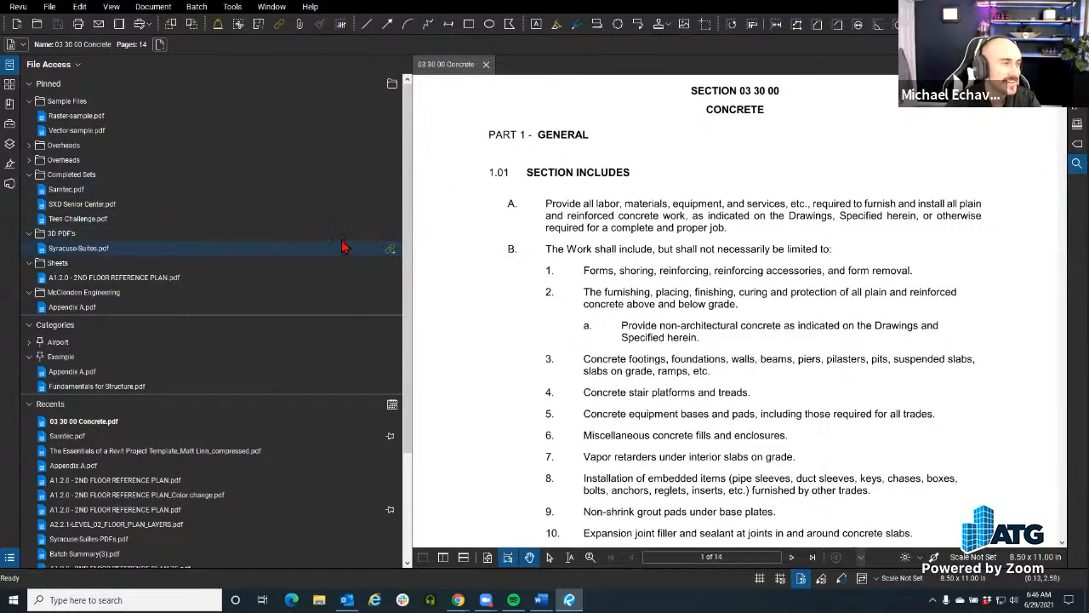
{"action": "left_click", "coordinate": [486, 63]}
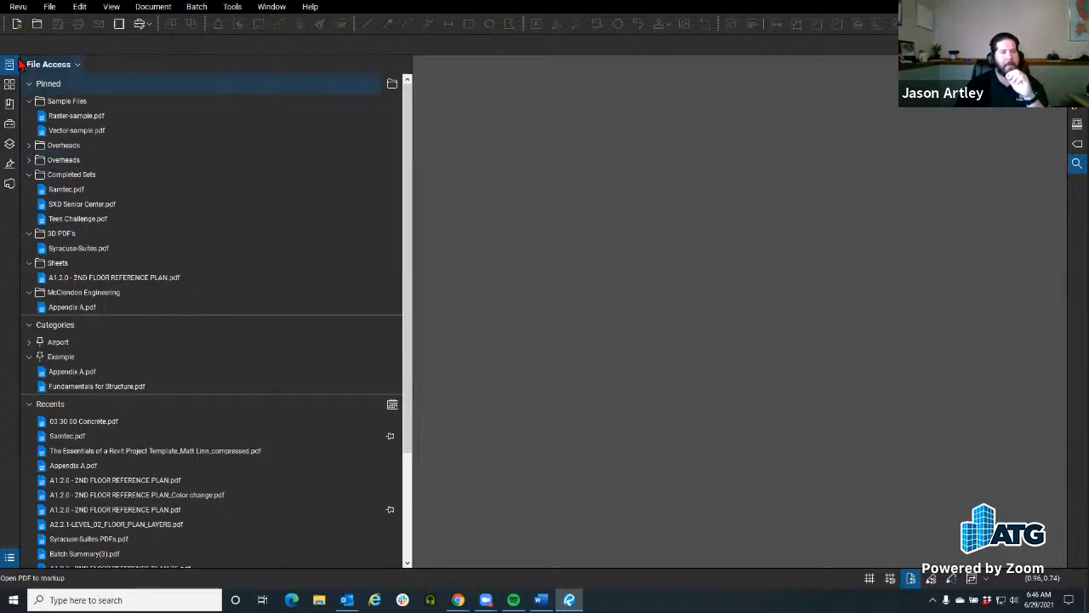
Step: Hide and redisplay File Access, and view the Studio project list offered for opening a PDF without choosing a file
{"action": "left_click", "coordinate": [10, 65]}
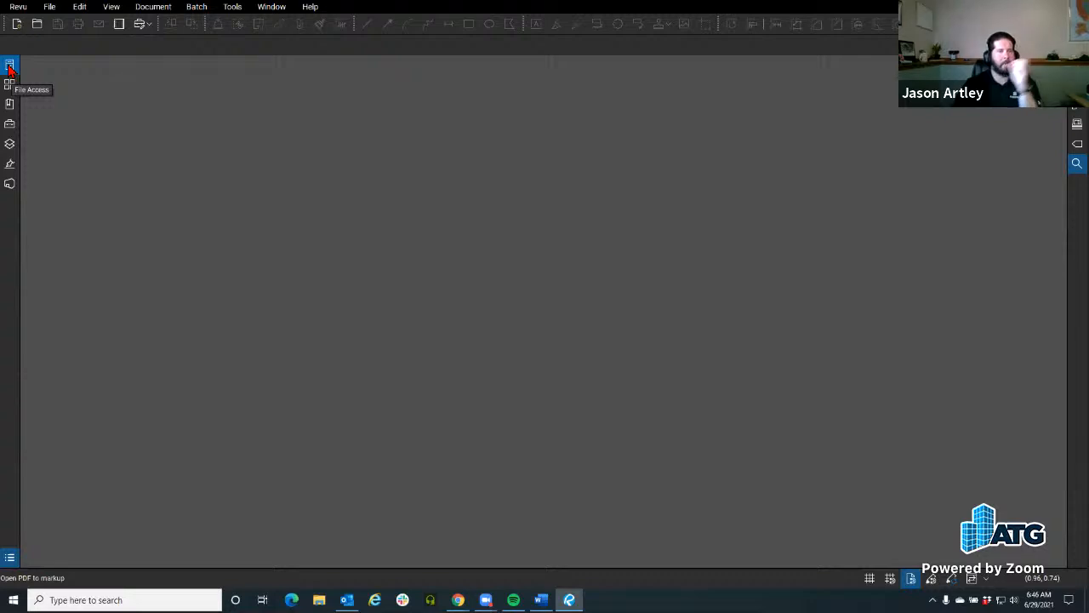
{"action": "left_click", "coordinate": [9, 67]}
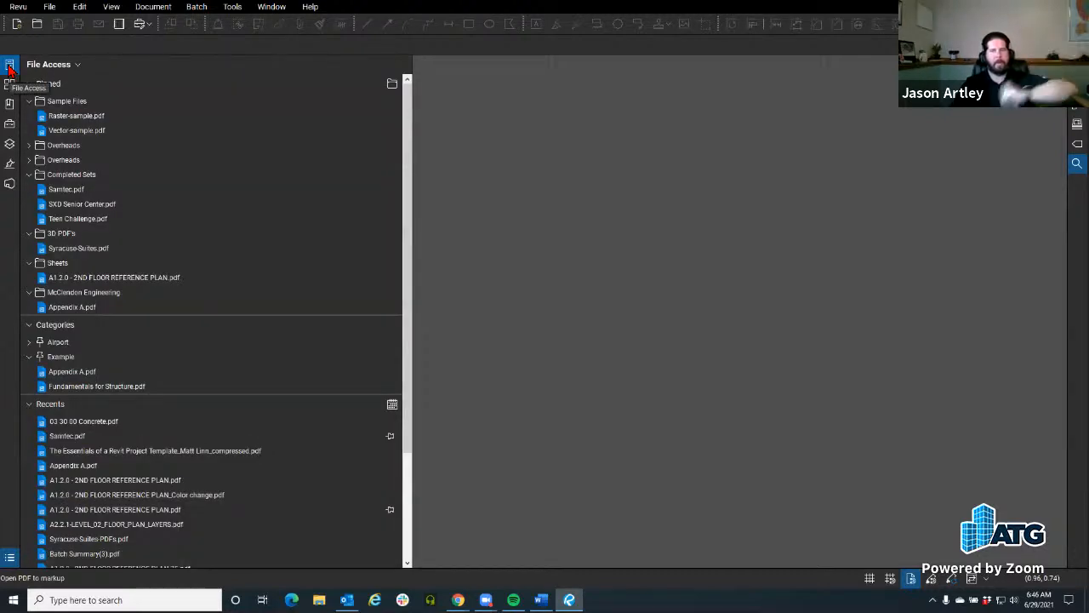
{"action": "left_click", "coordinate": [49, 6]}
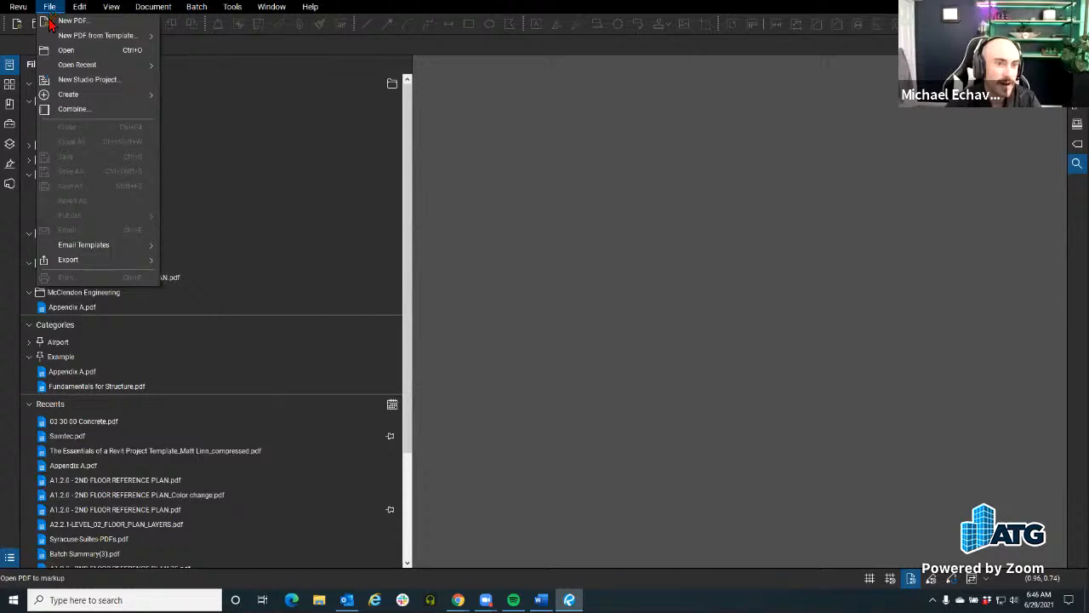
{"action": "left_click", "coordinate": [85, 58]}
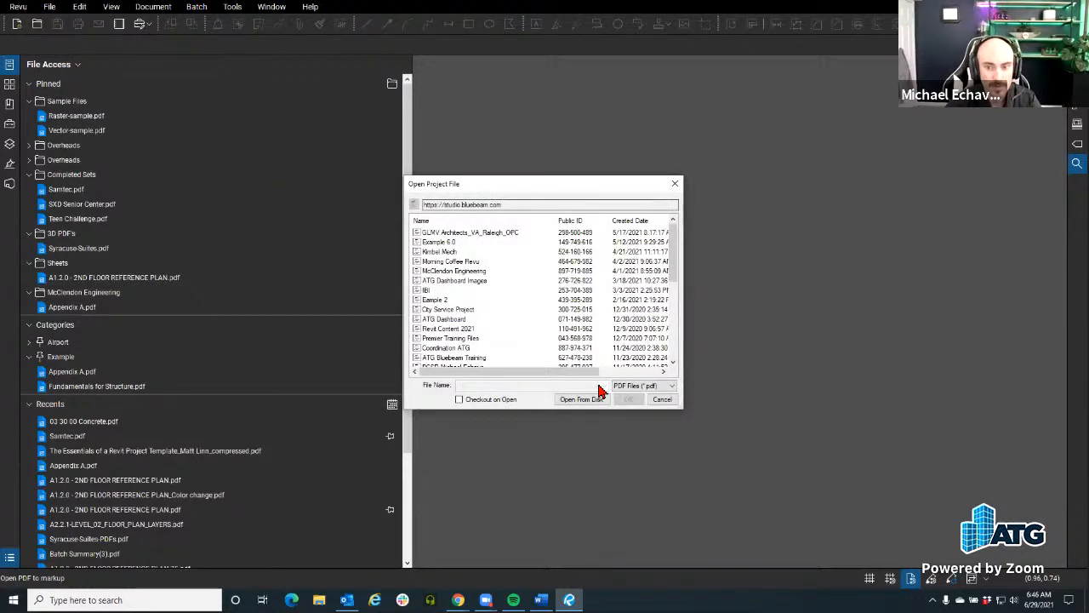
{"action": "left_click", "coordinate": [661, 398]}
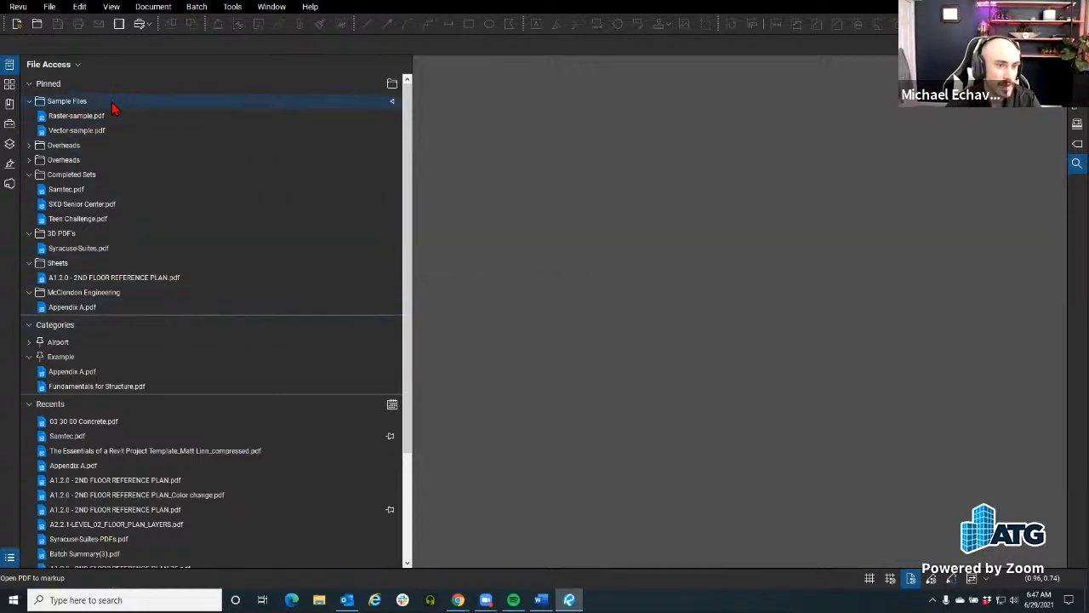
Step: Browse from the pinned Sheets folder to Exercise Documents > Specifications, open 03 30 00 Concrete.pdf, and hide File Access
{"action": "mouse_move", "coordinate": [100, 313]}
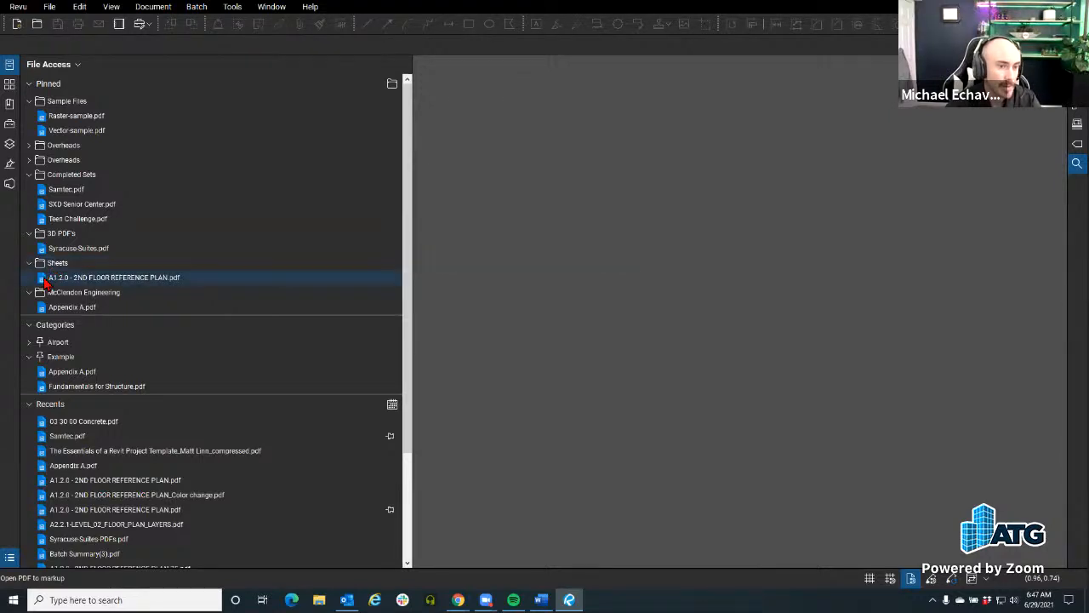
{"action": "mouse_move", "coordinate": [107, 286]}
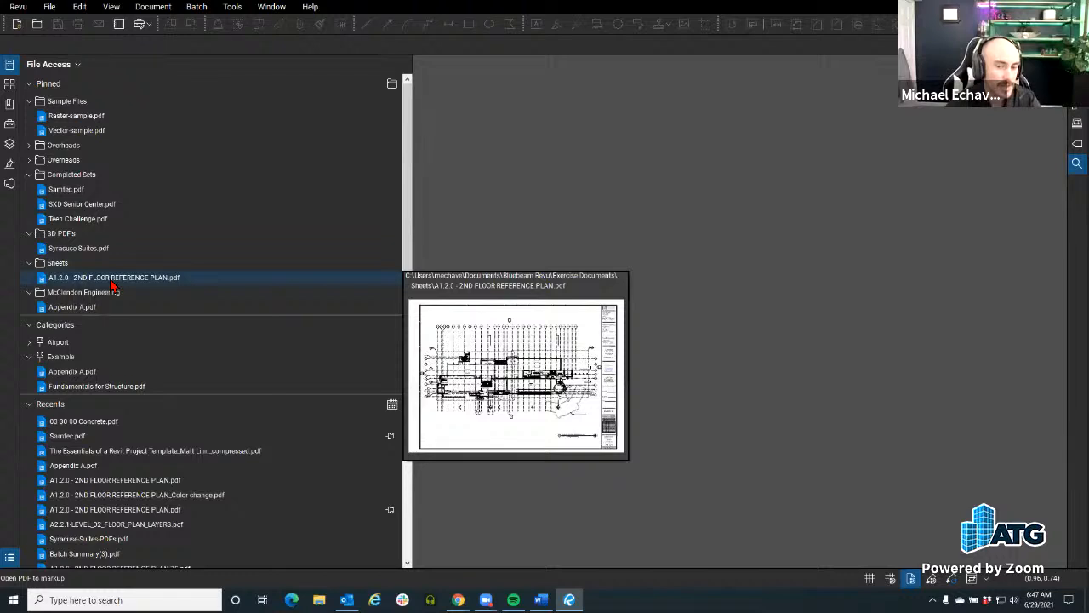
{"action": "double_click", "coordinate": [53, 264]}
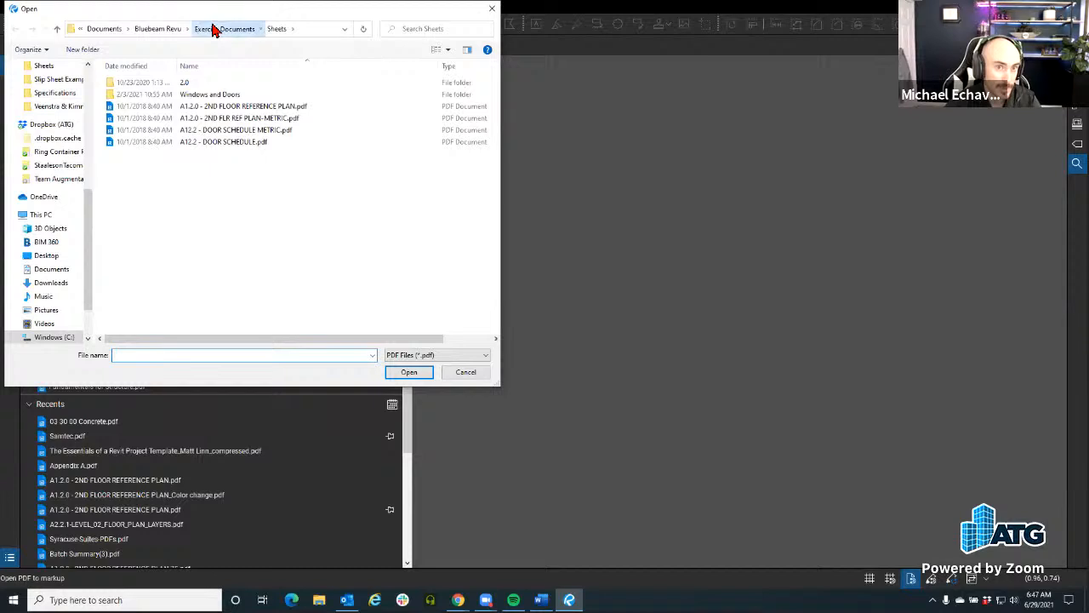
{"action": "left_click", "coordinate": [213, 29]}
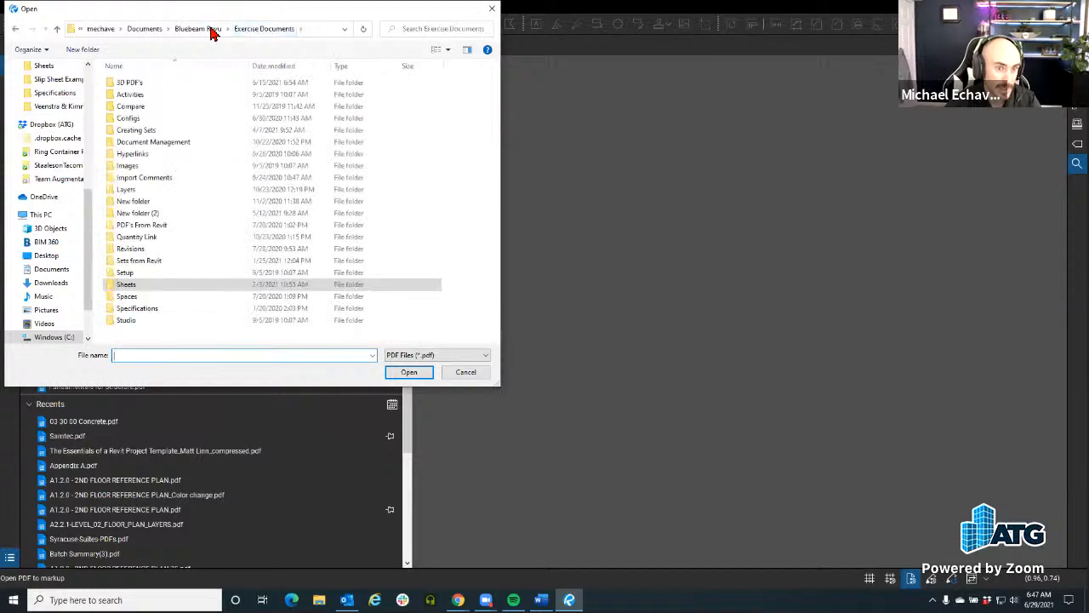
{"action": "double_click", "coordinate": [154, 312]}
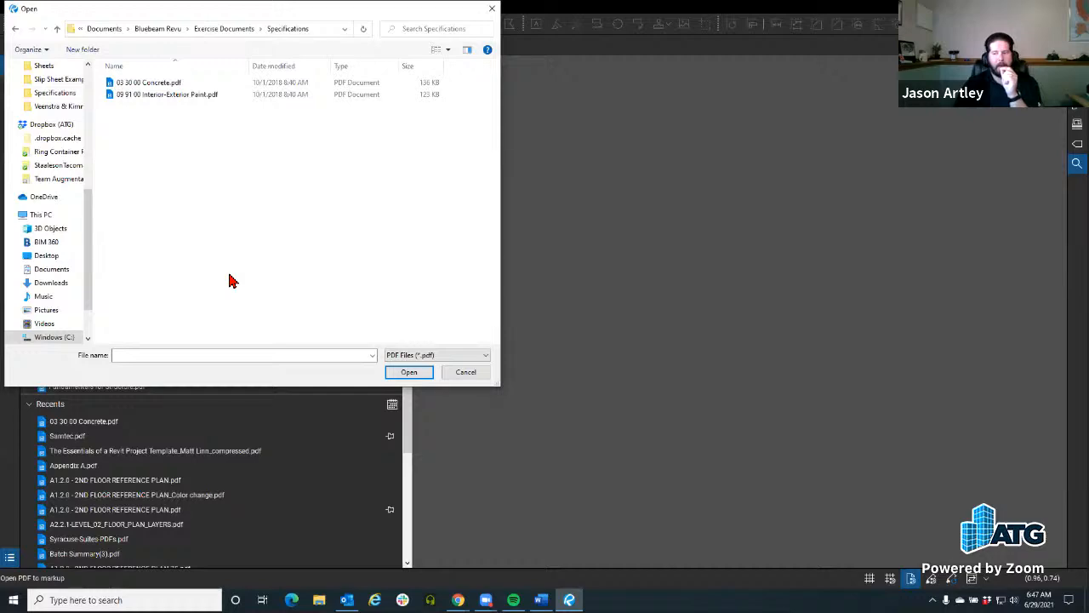
{"action": "left_click", "coordinate": [146, 82]}
{"action": "left_click", "coordinate": [400, 373]}
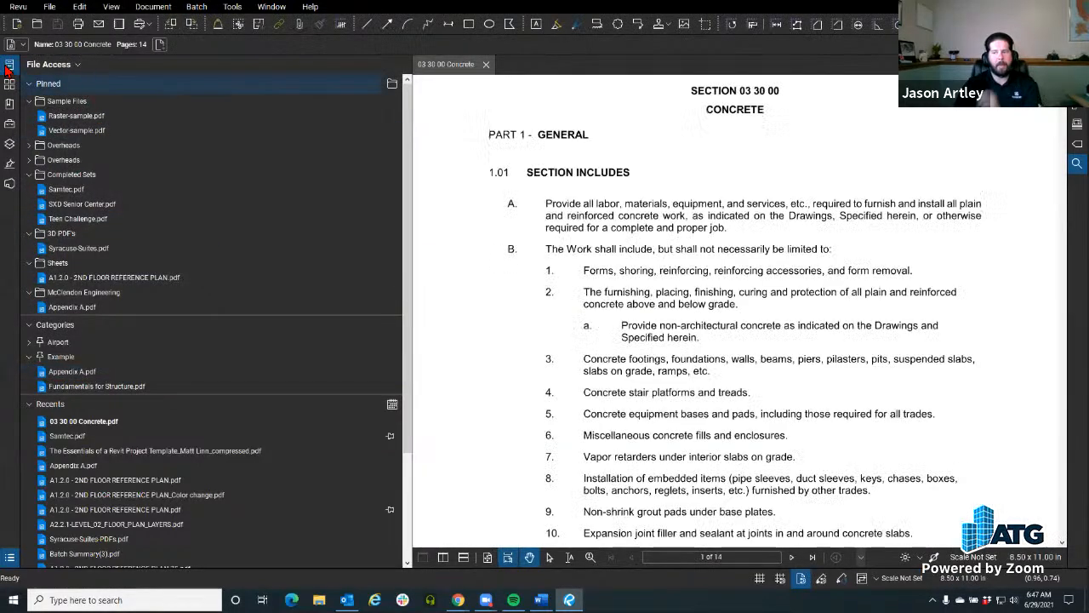
{"action": "left_click", "coordinate": [9, 67]}
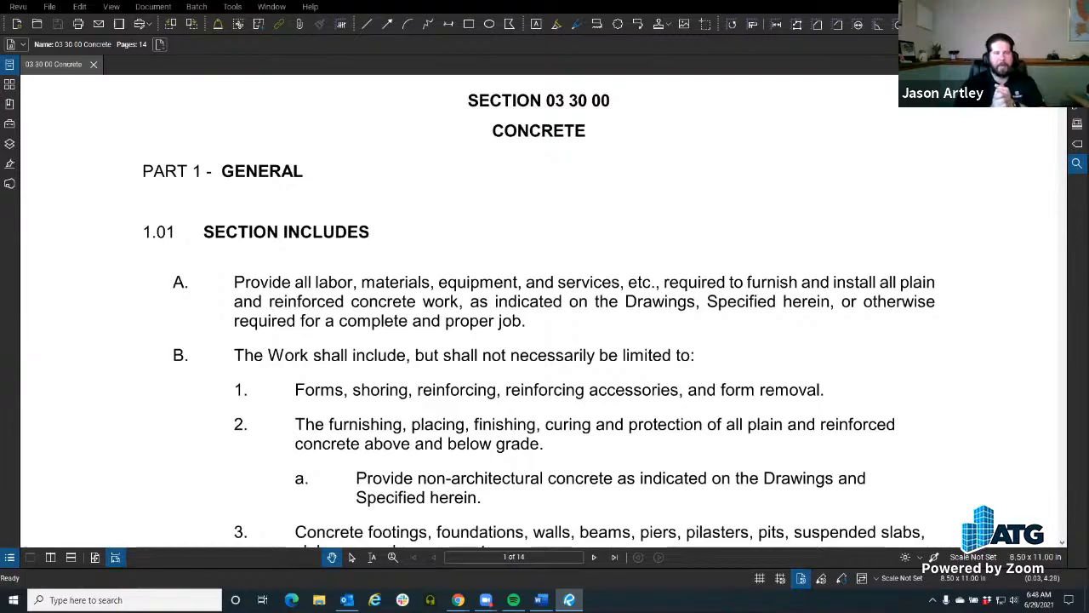
{"action": "scroll", "coordinate": [274, 337], "scroll_direction": "down", "scroll_amount": 2}
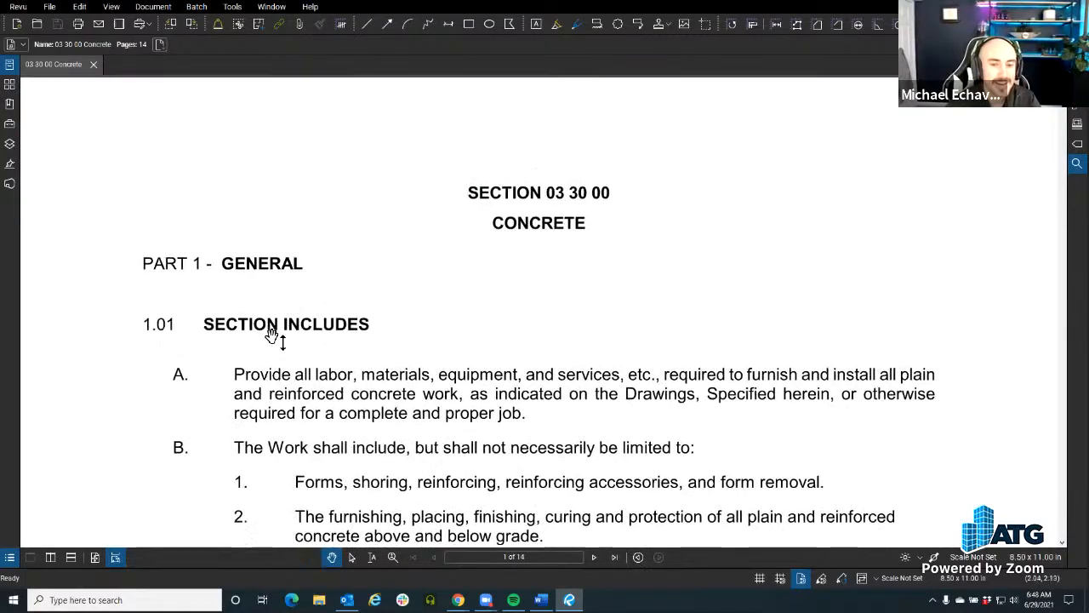
{"action": "scroll", "coordinate": [274, 337], "scroll_direction": "down", "scroll_amount": 4}
{"action": "scroll", "coordinate": [275, 342], "scroll_direction": "up", "scroll_amount": 6}
{"action": "scroll", "coordinate": [275, 342], "scroll_direction": "down", "scroll_amount": 1}
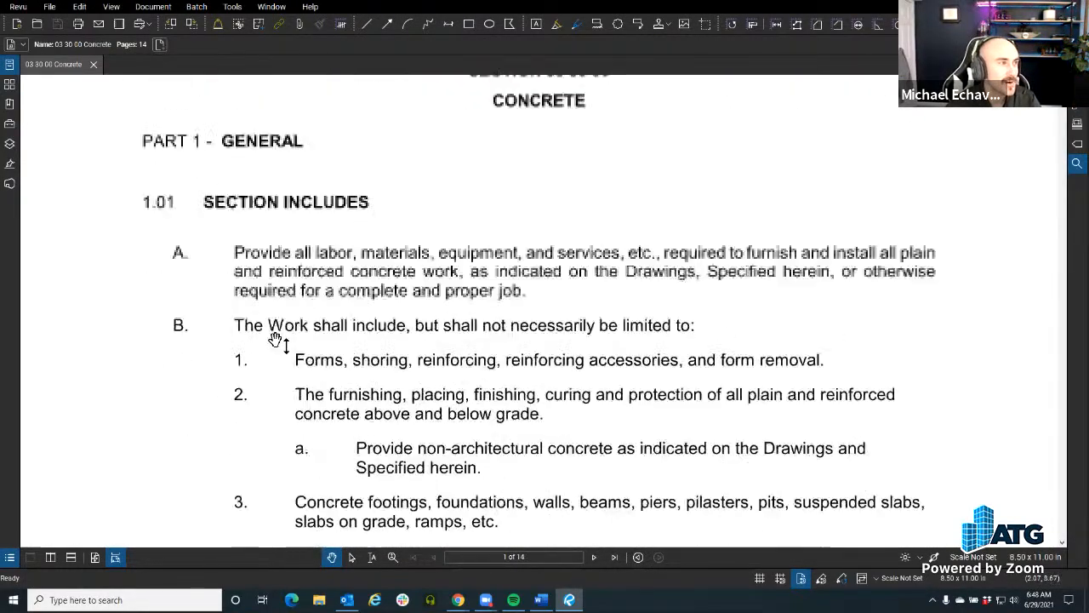
{"action": "scroll", "coordinate": [276, 340], "scroll_direction": "up", "scroll_amount": 3}
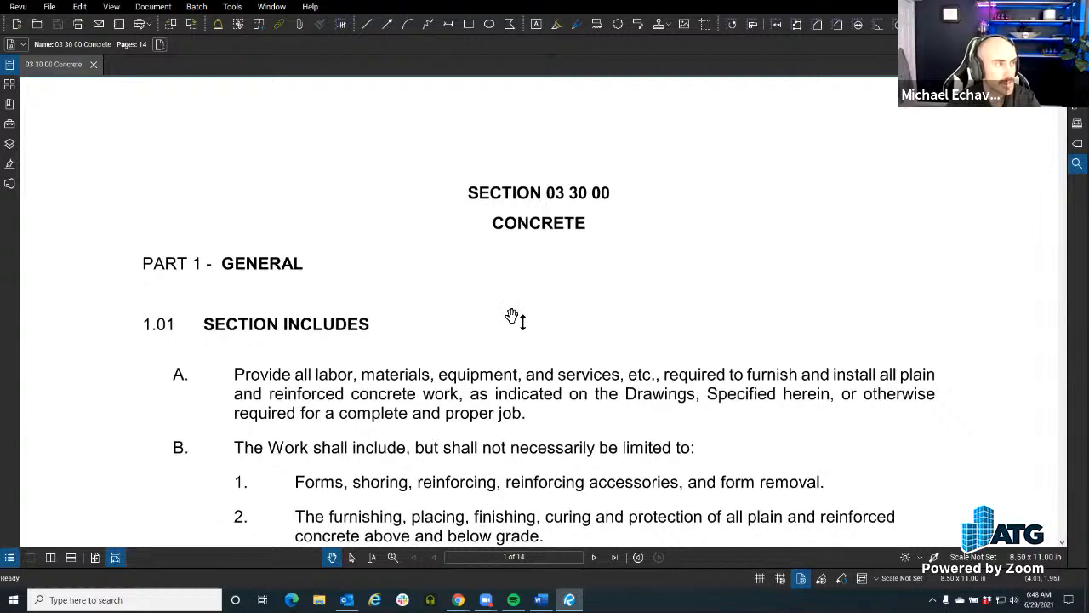
Step: Hide the Navigation Bar below the concrete specification and display it again
{"action": "left_click", "coordinate": [232, 7]}
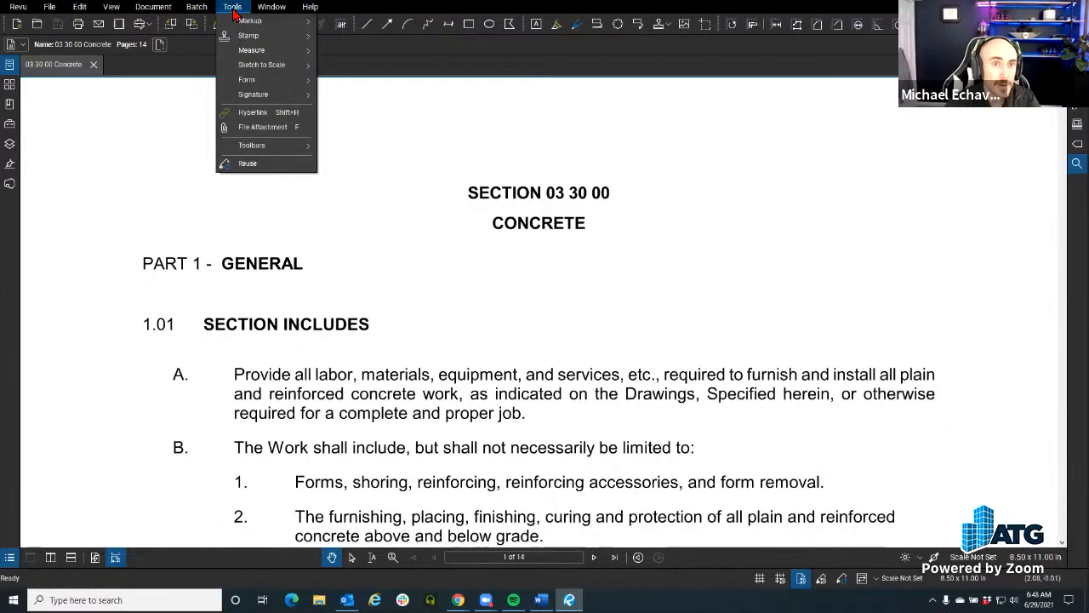
{"action": "mouse_move", "coordinate": [256, 146]}
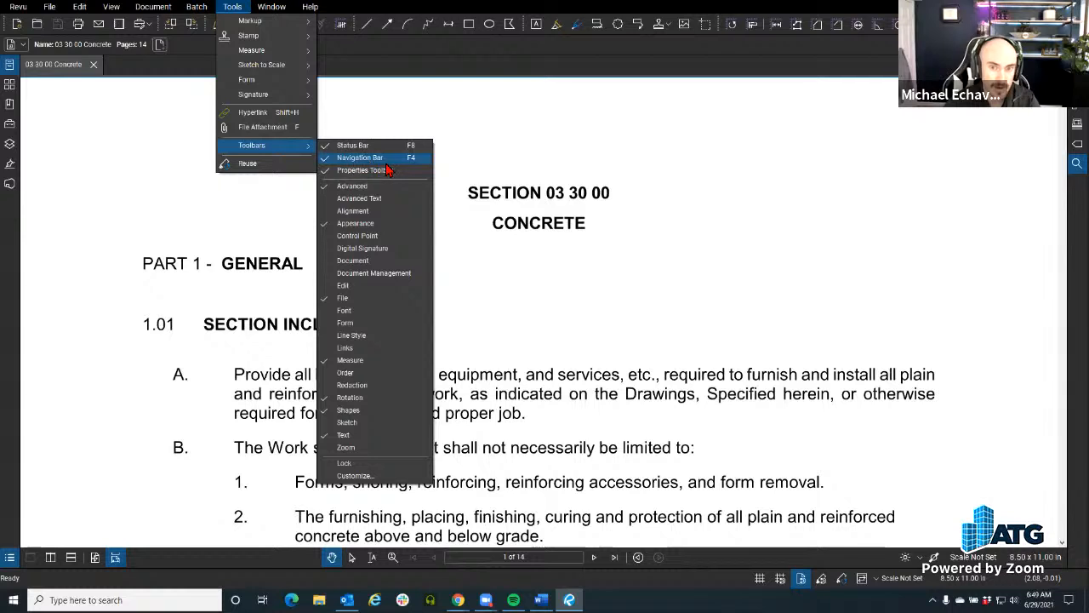
{"action": "left_click", "coordinate": [382, 164]}
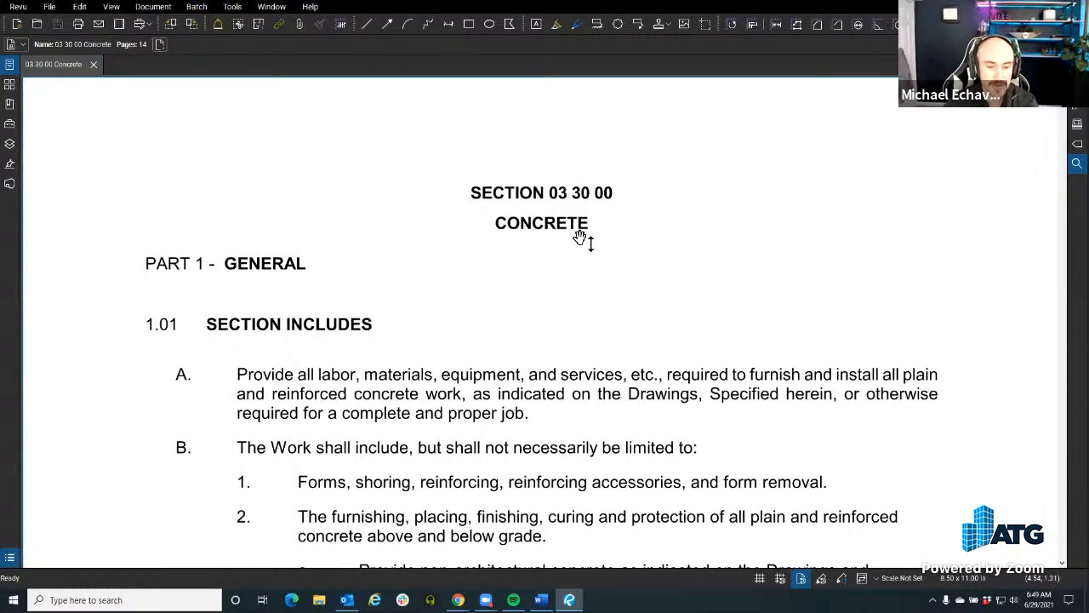
{"action": "key", "text": "F4"}
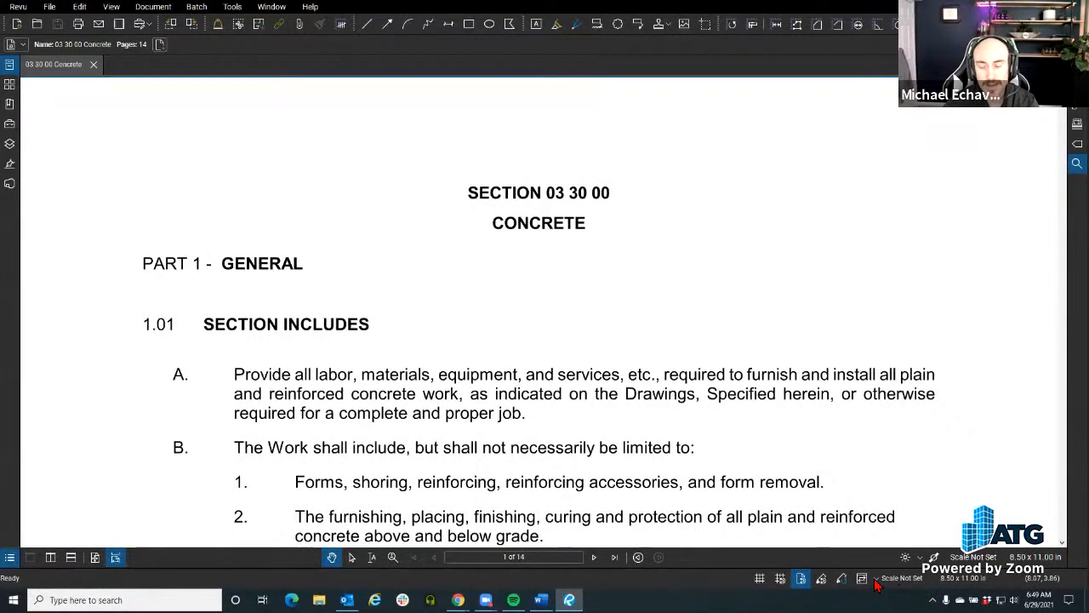
Step: View the list of available toolbars, including the Status Bar and Navigation Bar entries, and close it without changing any
{"action": "left_click", "coordinate": [232, 7]}
{"action": "mouse_move", "coordinate": [293, 150]}
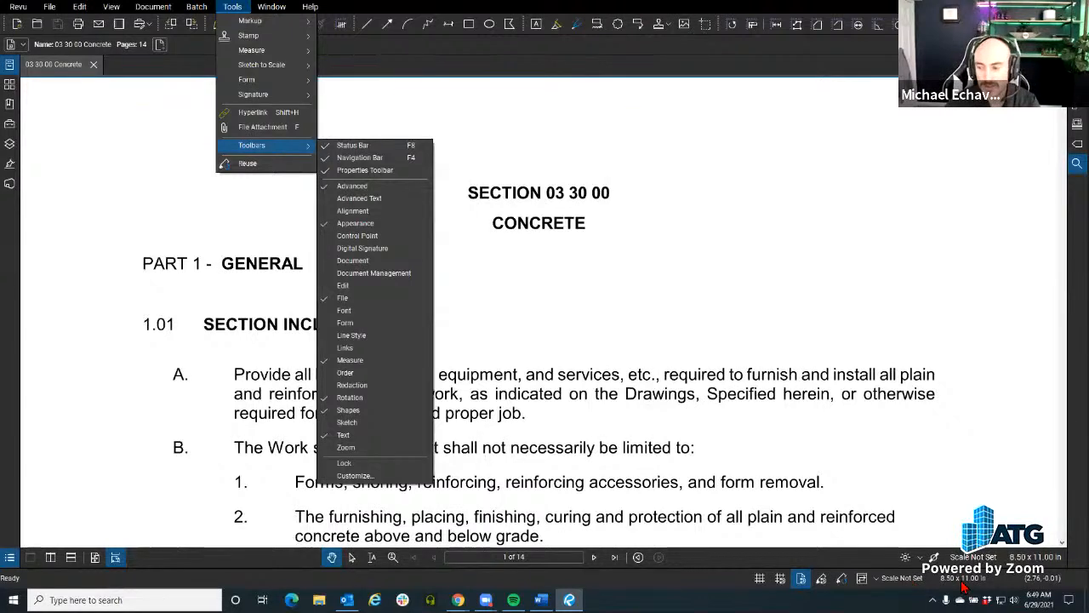
{"action": "left_click", "coordinate": [814, 566]}
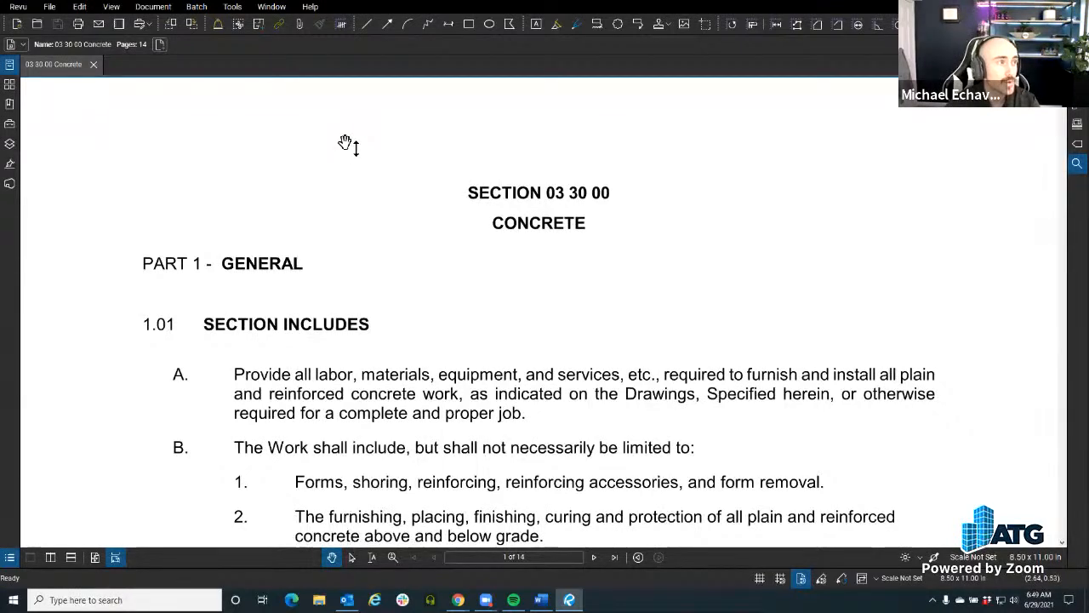
{"action": "scroll", "coordinate": [346, 143], "scroll_direction": "down", "scroll_amount": 3}
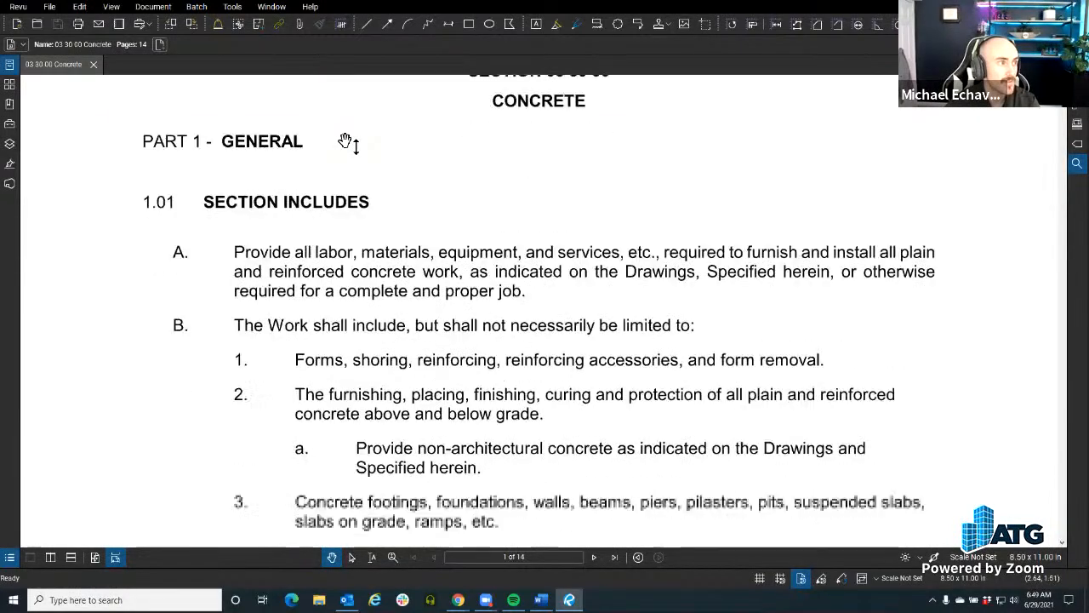
{"action": "scroll", "coordinate": [346, 143], "scroll_direction": "down", "scroll_amount": 3}
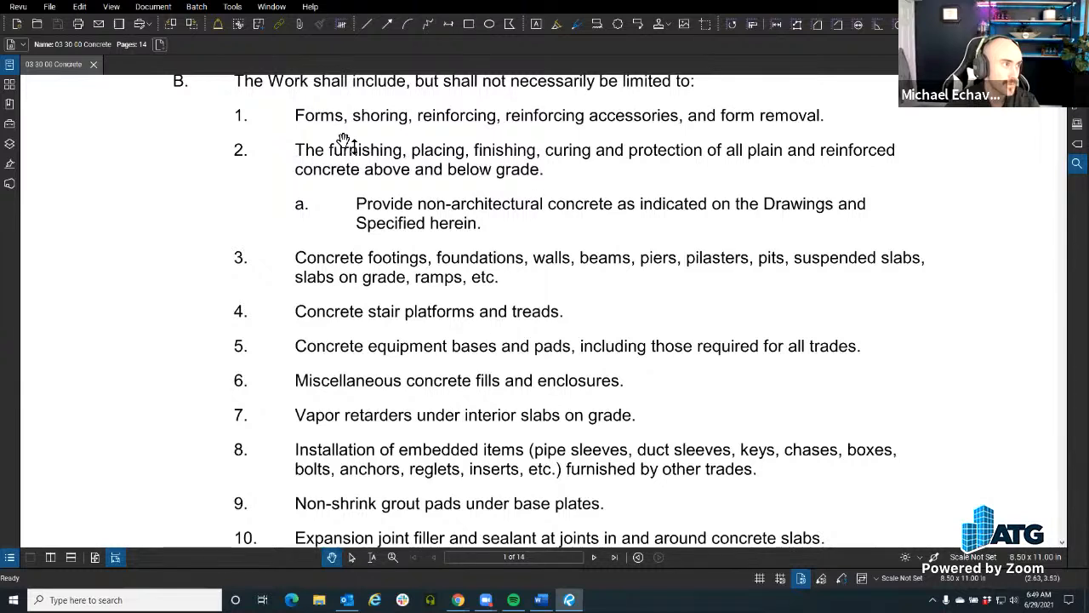
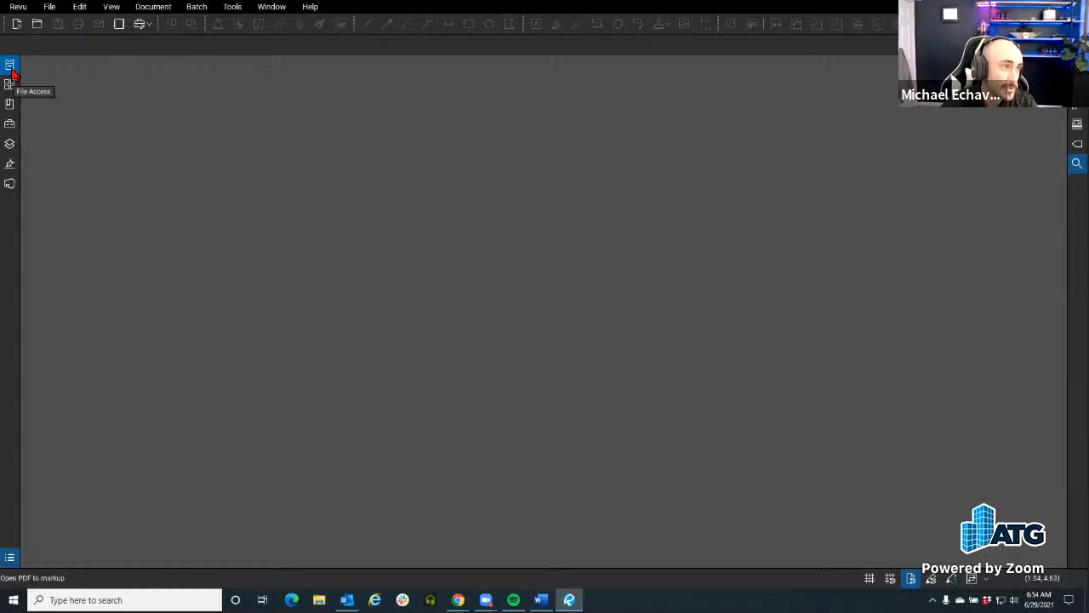
Step: Display File Access and view which panels can be shown from the panel access bar
{"action": "left_click", "coordinate": [10, 73]}
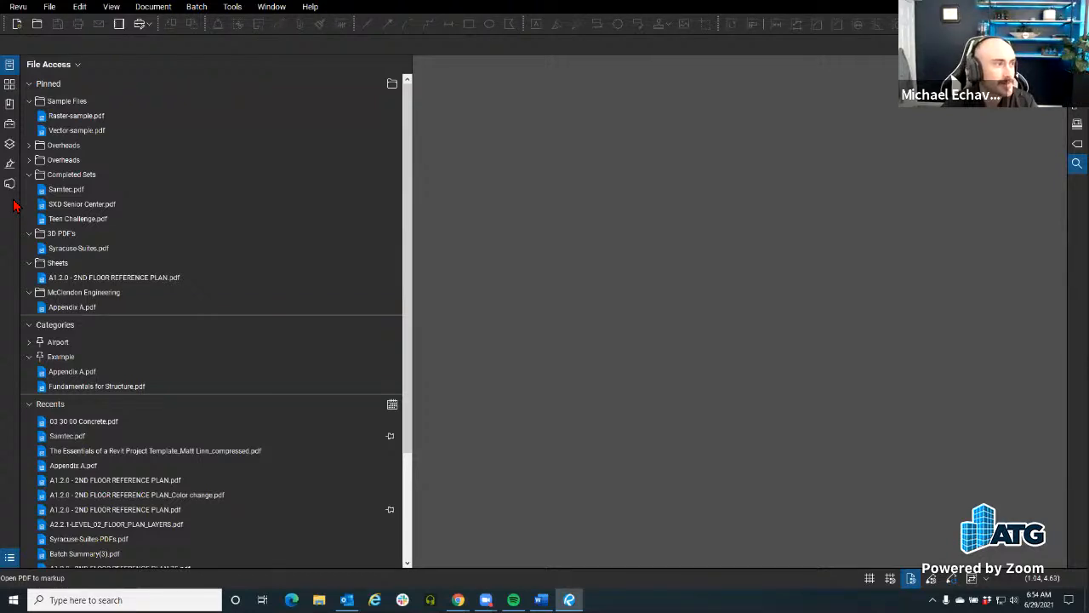
{"action": "right_click", "coordinate": [14, 205]}
{"action": "left_click", "coordinate": [9, 207]}
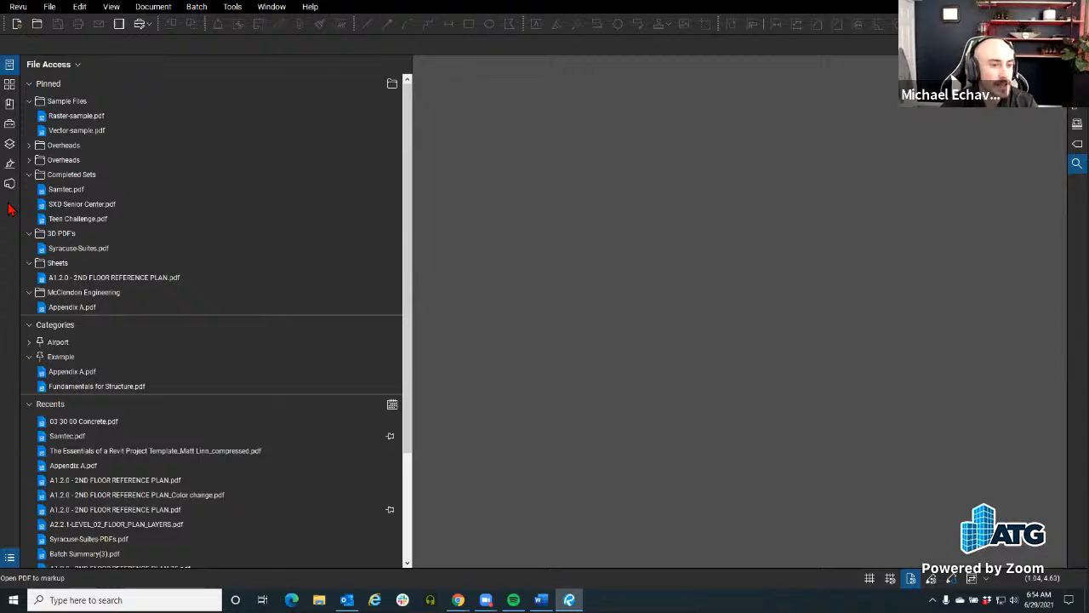
{"action": "right_click", "coordinate": [7, 226]}
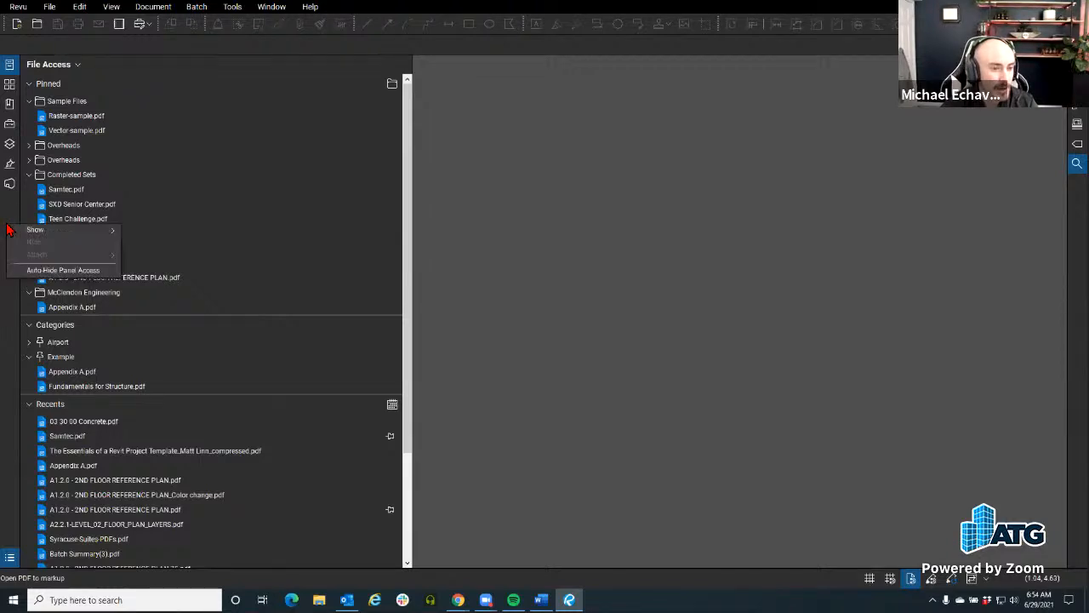
{"action": "mouse_move", "coordinate": [39, 231]}
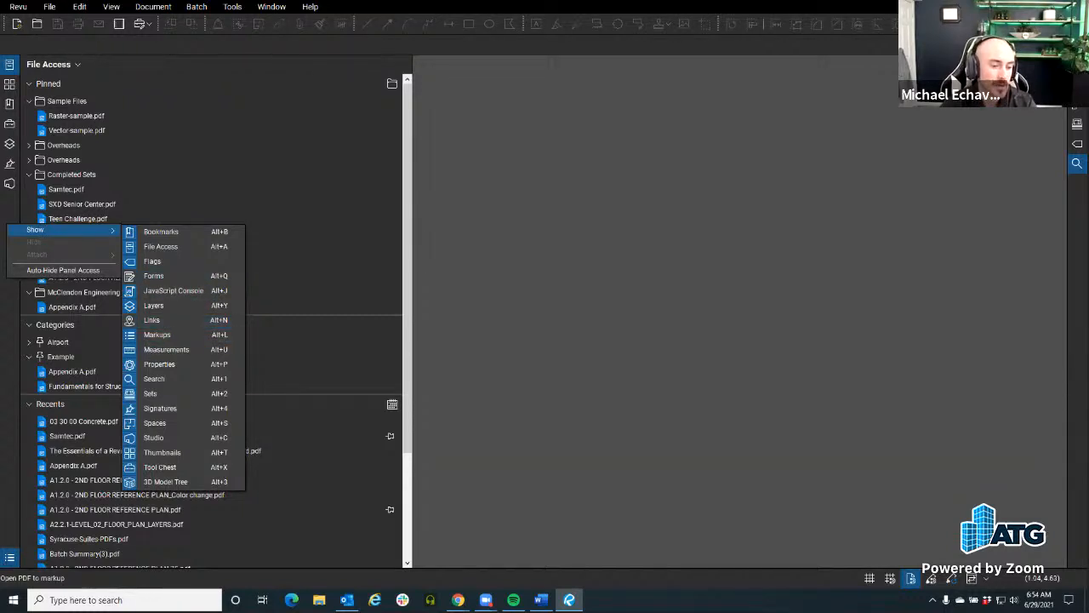
Step: Display the Markups List and move the Studio panel into its panel group, with the Markups List in front
{"action": "left_click", "coordinate": [7, 563]}
{"action": "left_click", "coordinate": [9, 560]}
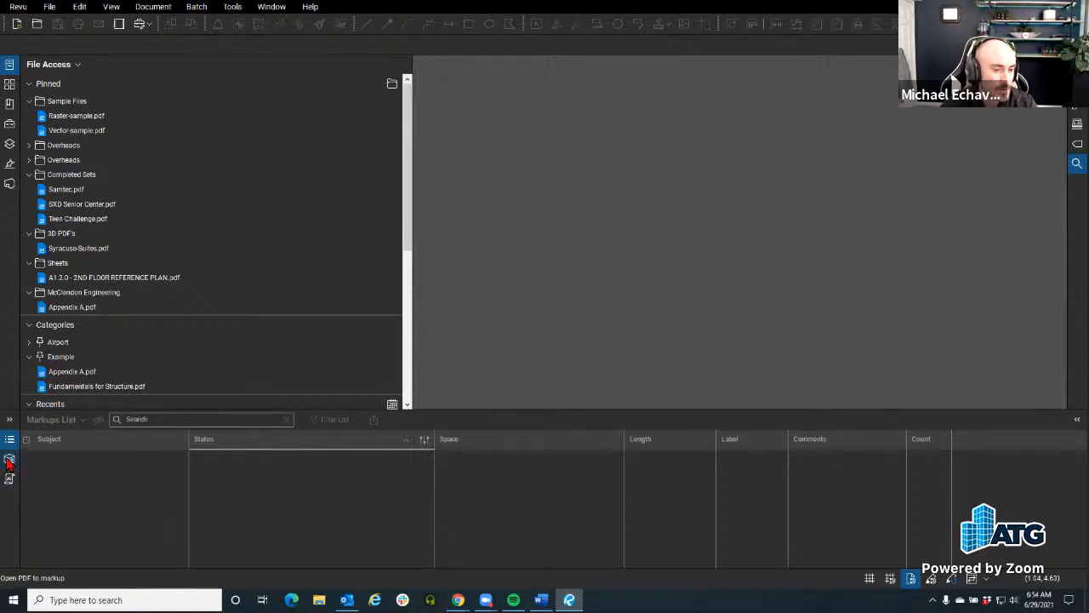
{"action": "left_click", "coordinate": [9, 184]}
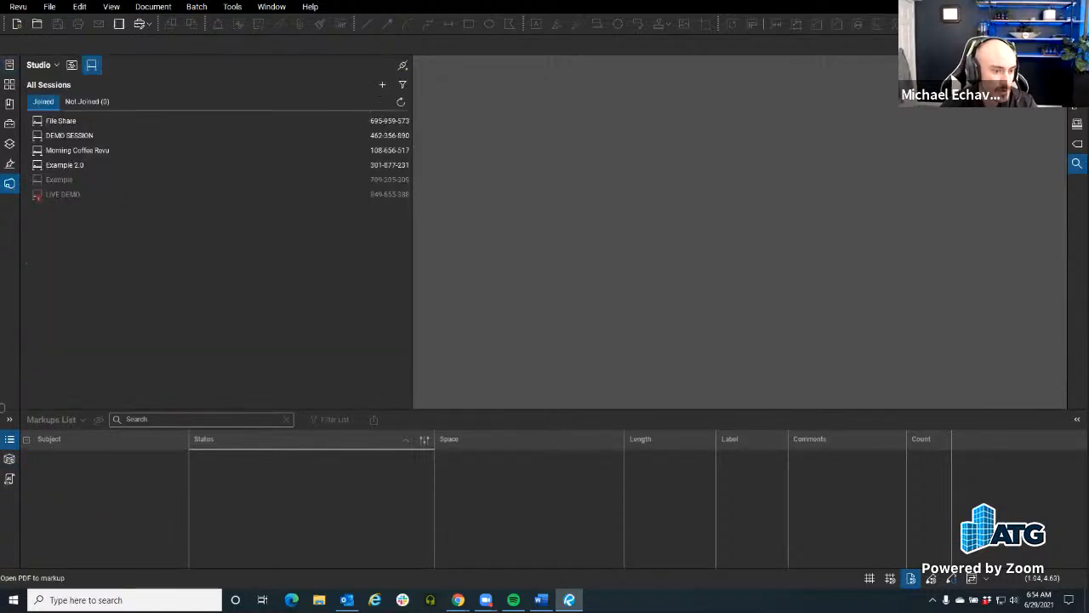
{"action": "left_click_drag", "start_coordinate": [9, 184], "coordinate": [14, 514]}
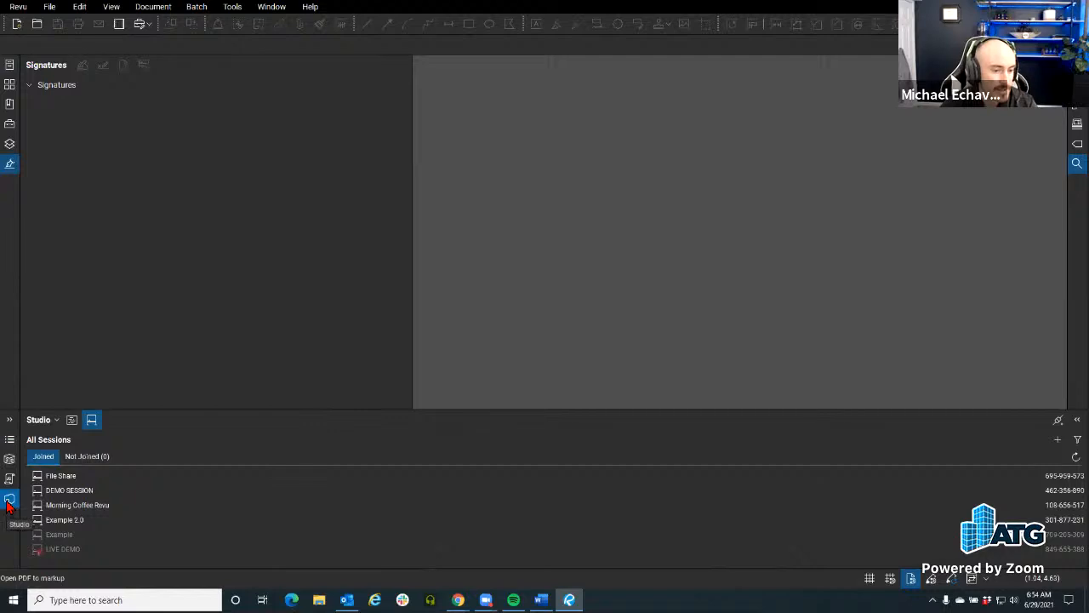
{"action": "left_click", "coordinate": [9, 440]}
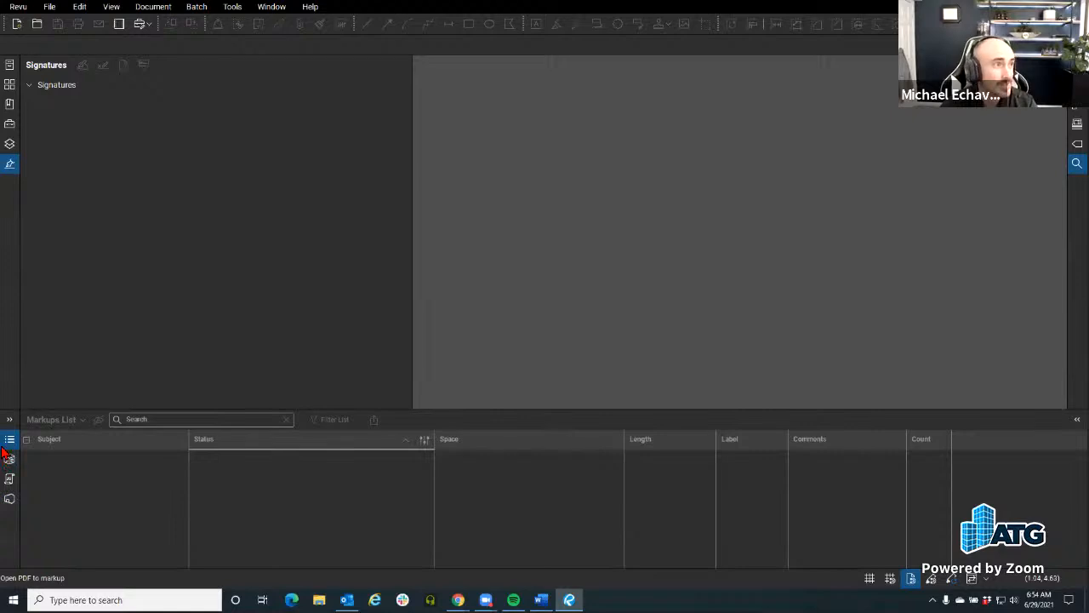
Step: View the panels that can be shown beside Signatures, hiding and redisplaying the Markups List in between
{"action": "right_click", "coordinate": [4, 181]}
{"action": "mouse_move", "coordinate": [34, 194]}
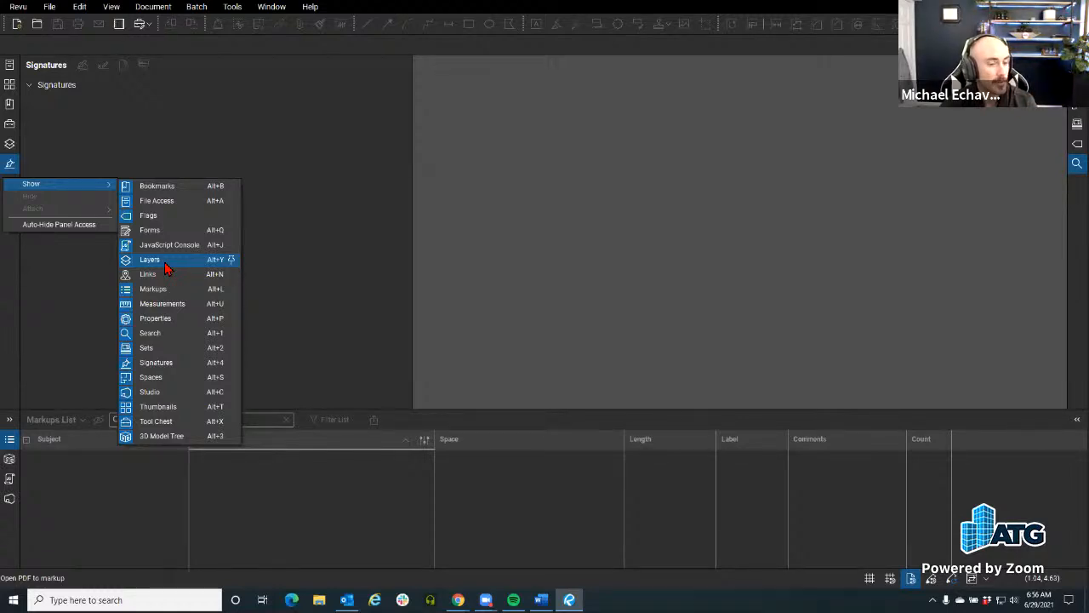
{"action": "left_click", "coordinate": [11, 441]}
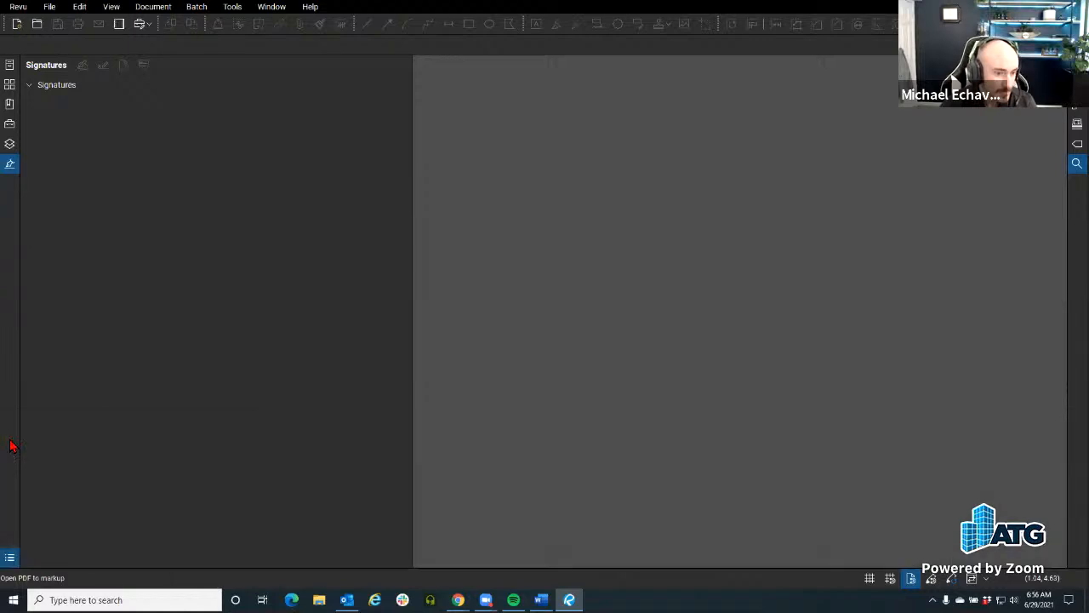
{"action": "left_click", "coordinate": [9, 556]}
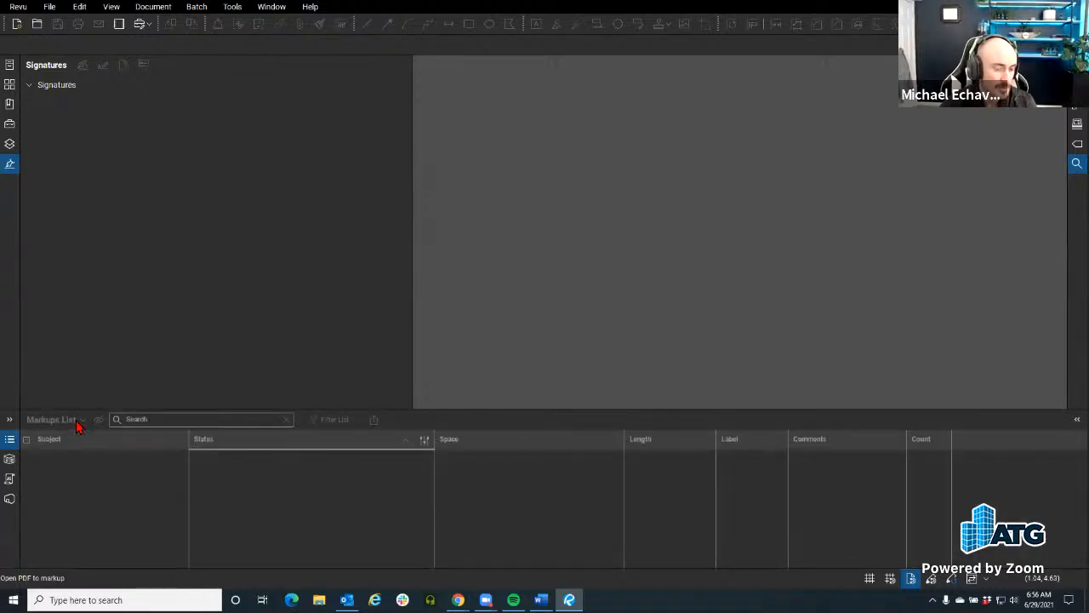
{"action": "right_click", "coordinate": [10, 204]}
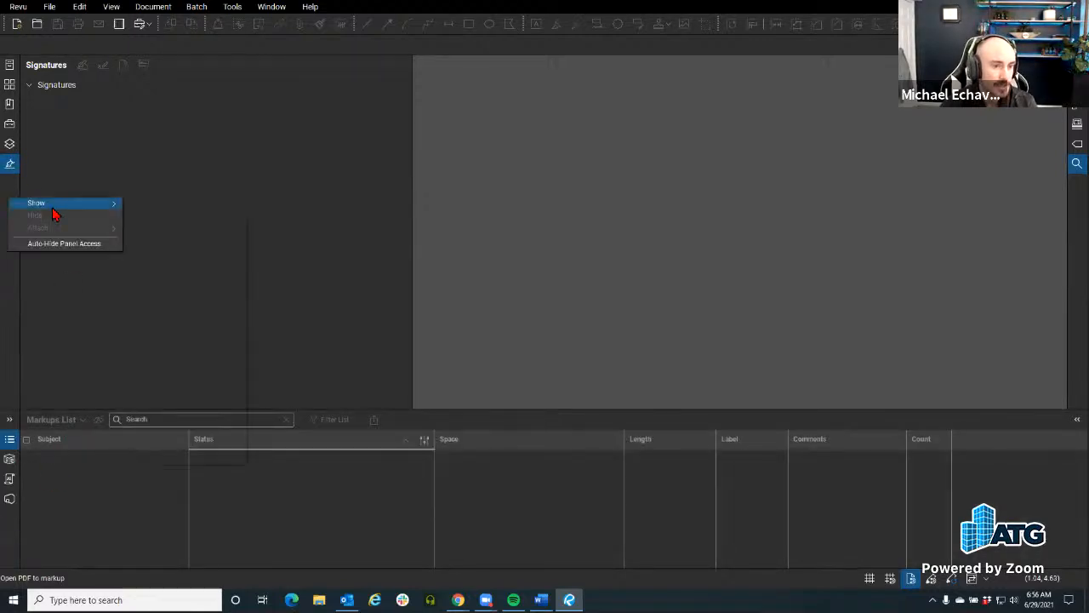
{"action": "mouse_move", "coordinate": [51, 206]}
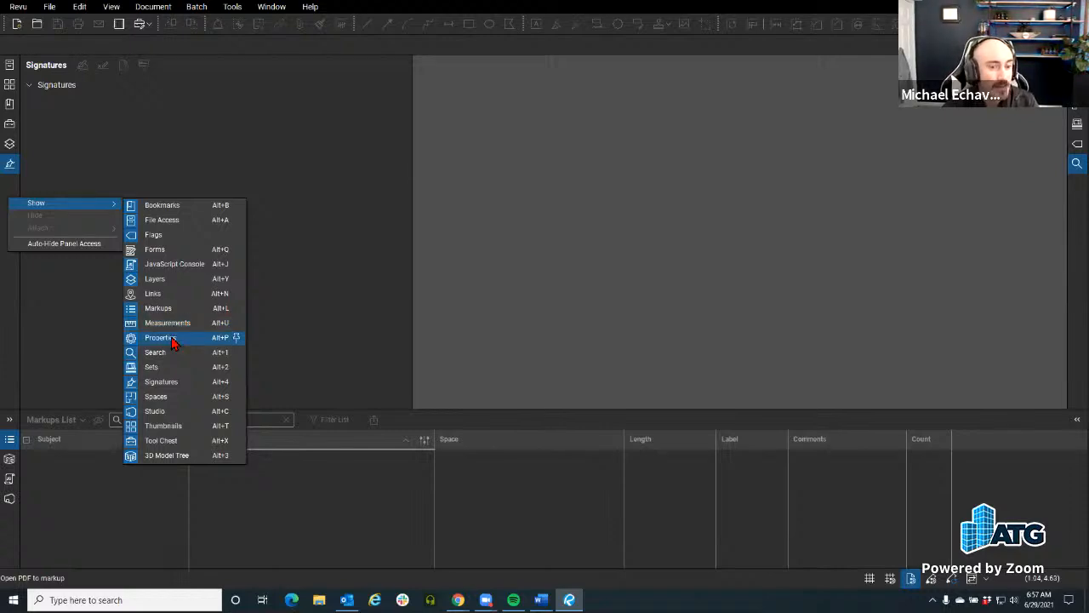
Step: Open Vector-sample.pdf from the pinned Sample Files folder and activate the Polyline tool
{"action": "left_click", "coordinate": [21, 47]}
{"action": "left_click", "coordinate": [9, 64]}
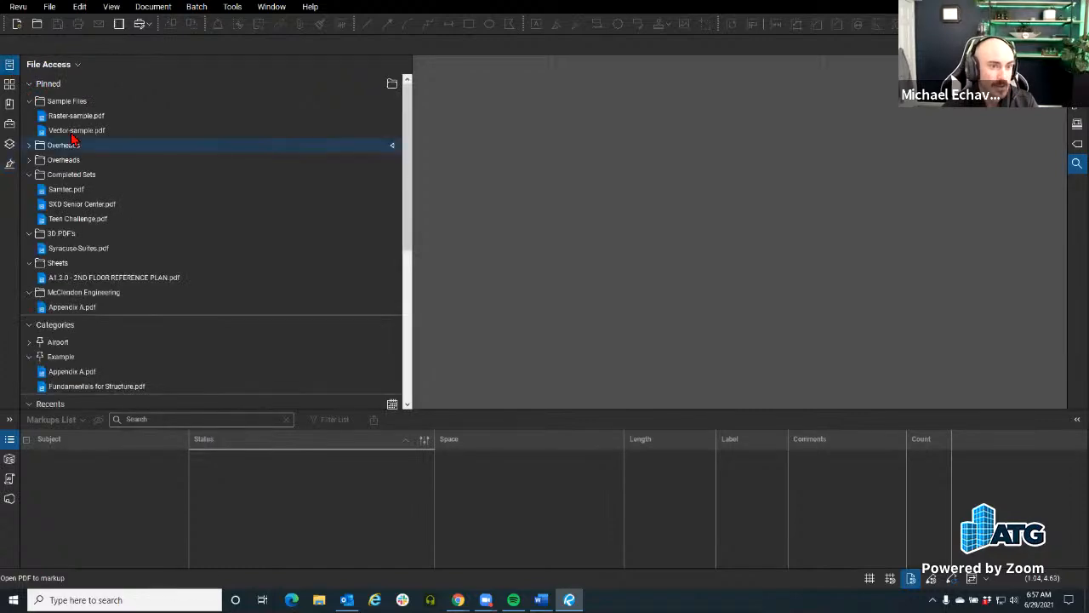
{"action": "left_click", "coordinate": [75, 131]}
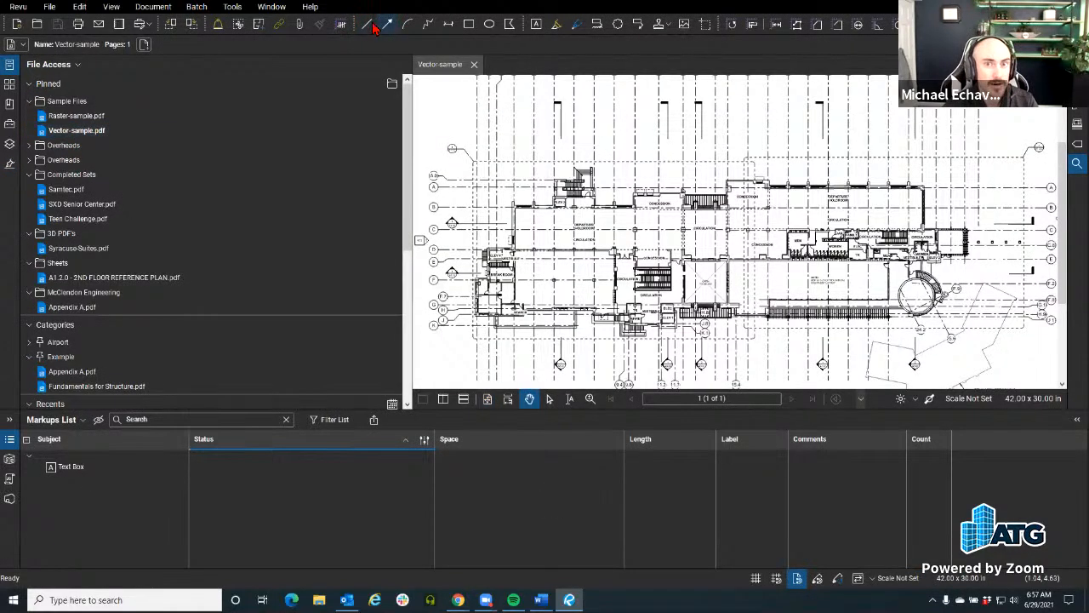
{"action": "left_click", "coordinate": [428, 24]}
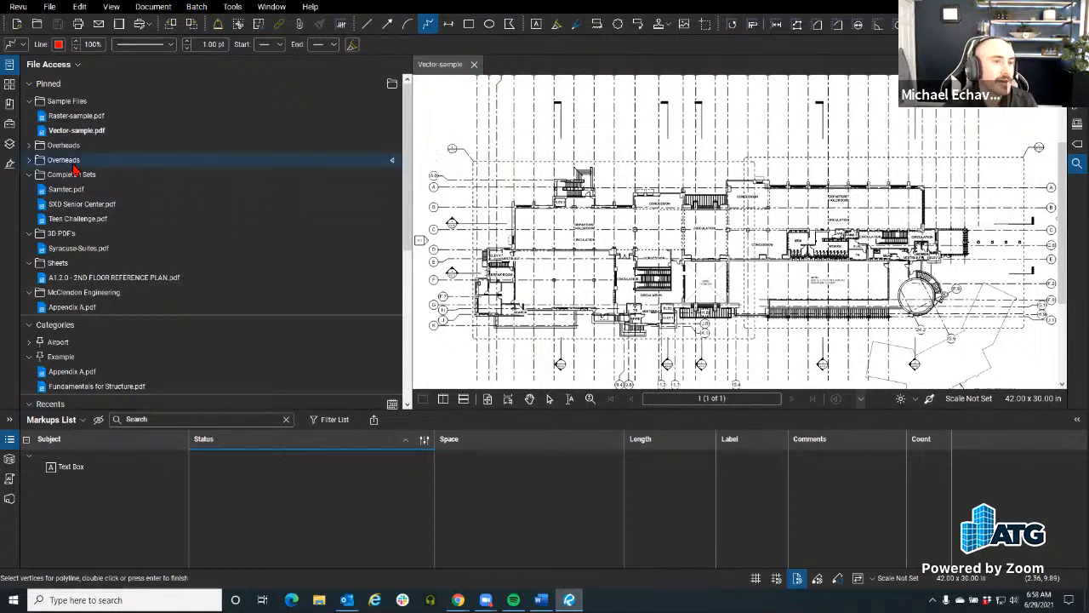
Step: Close the list of available panels after viewing it, and hide both the Markups List and File Access
{"action": "right_click", "coordinate": [7, 177]}
{"action": "mouse_move", "coordinate": [54, 184]}
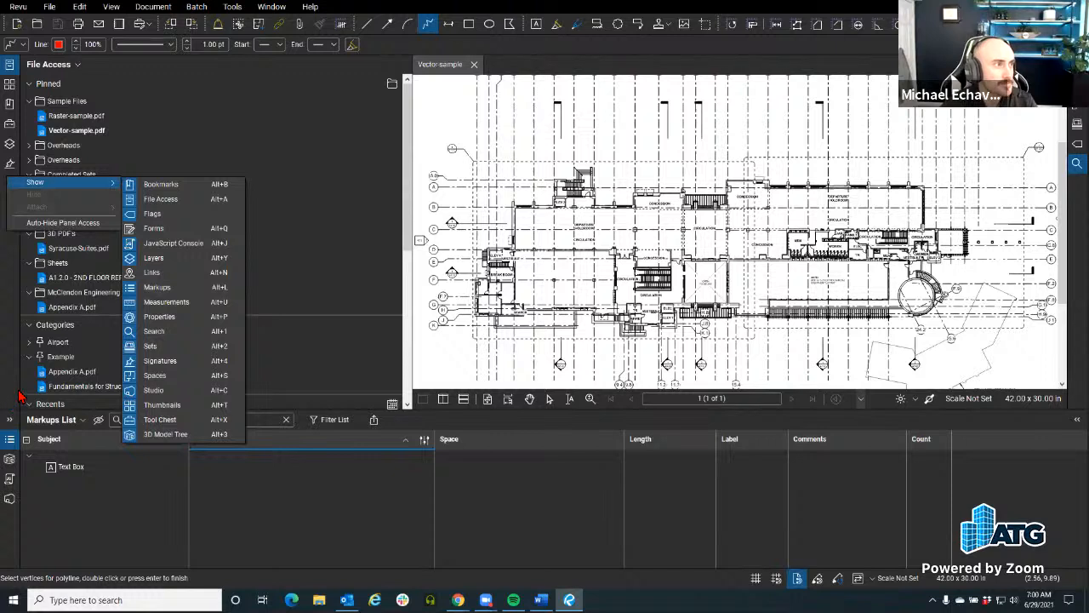
{"action": "left_click", "coordinate": [7, 293]}
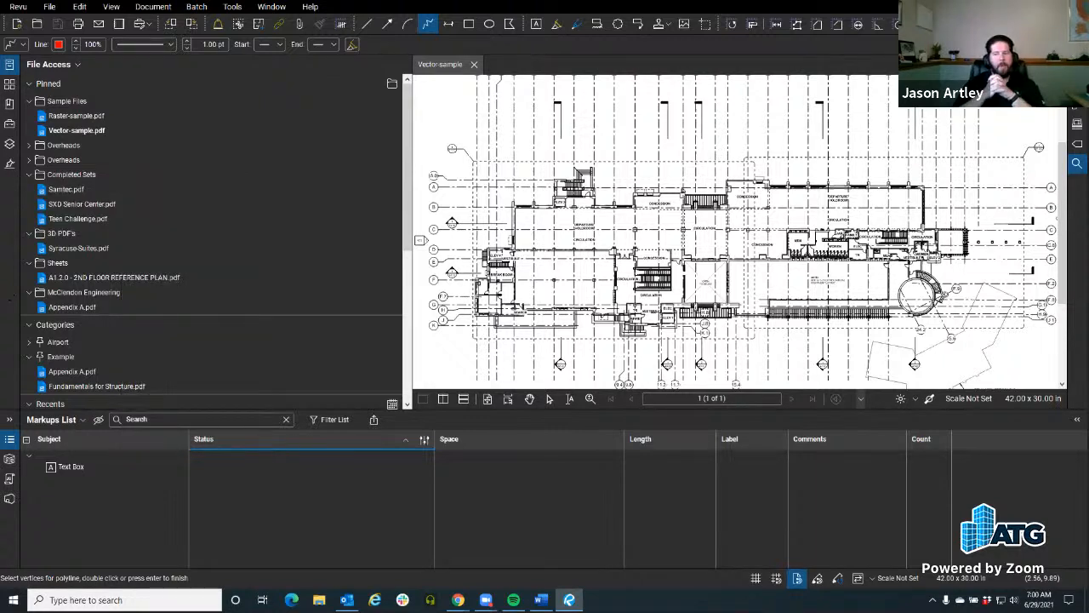
{"action": "left_click", "coordinate": [7, 420]}
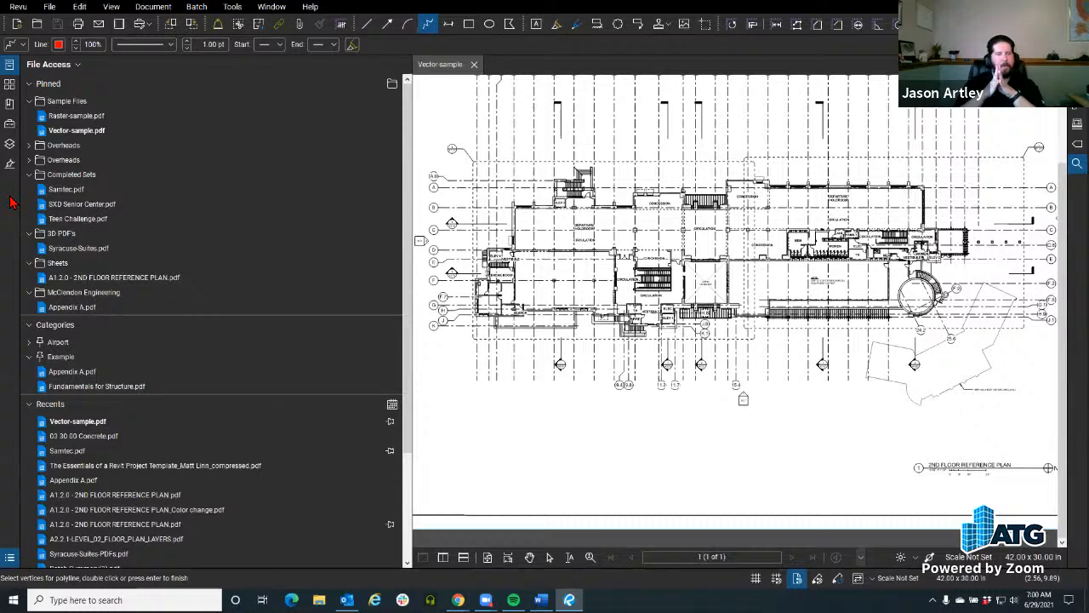
{"action": "left_click", "coordinate": [9, 65]}
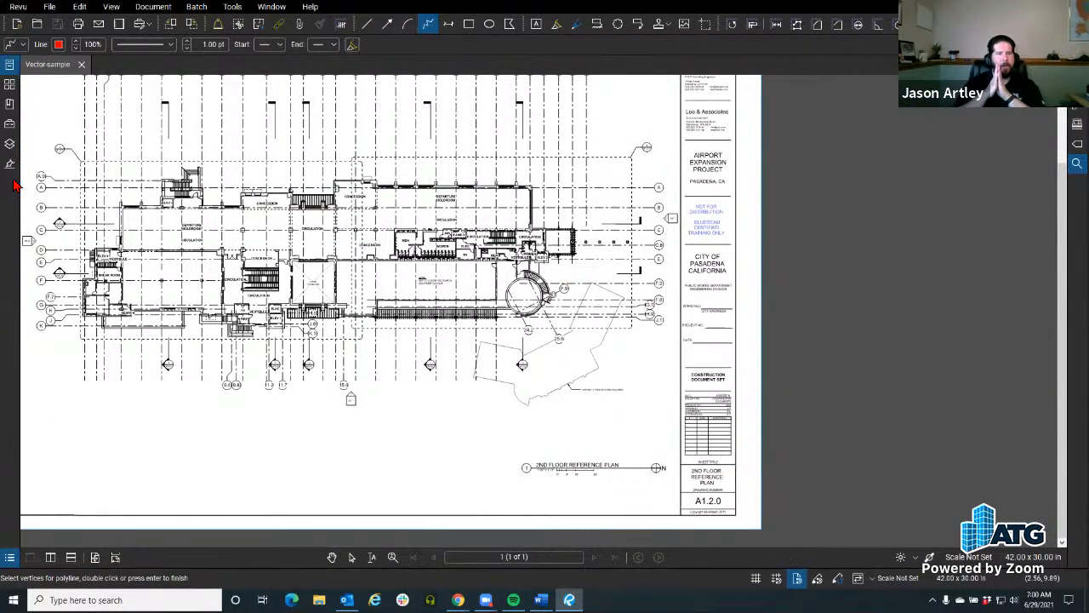
Step: View the list of panels that can be shown beside the floor plan without adding any
{"action": "right_click", "coordinate": [10, 186]}
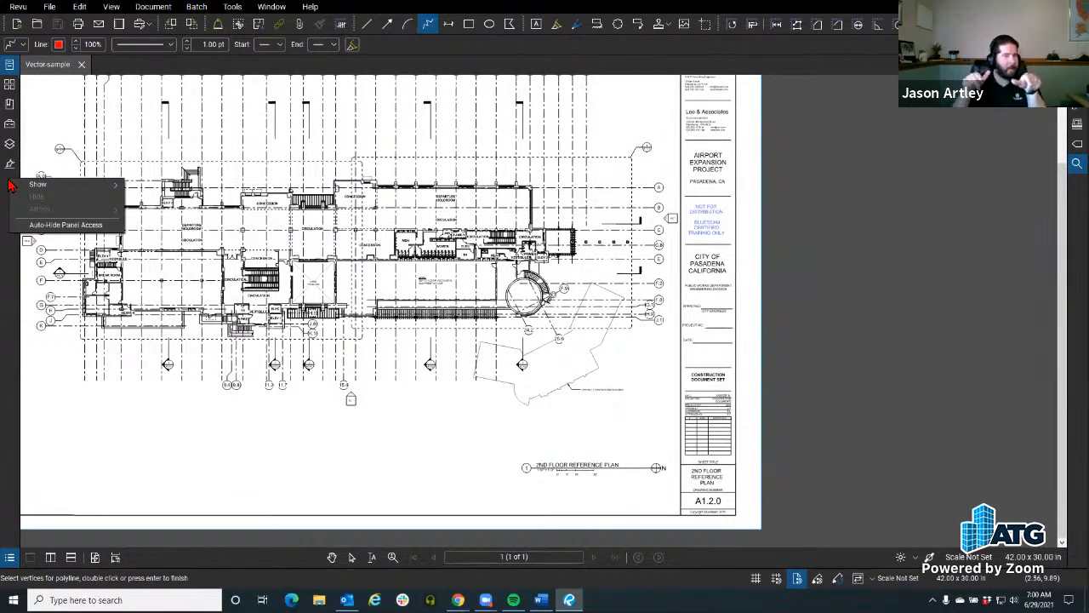
{"action": "left_click", "coordinate": [10, 249]}
{"action": "right_click", "coordinate": [8, 196]}
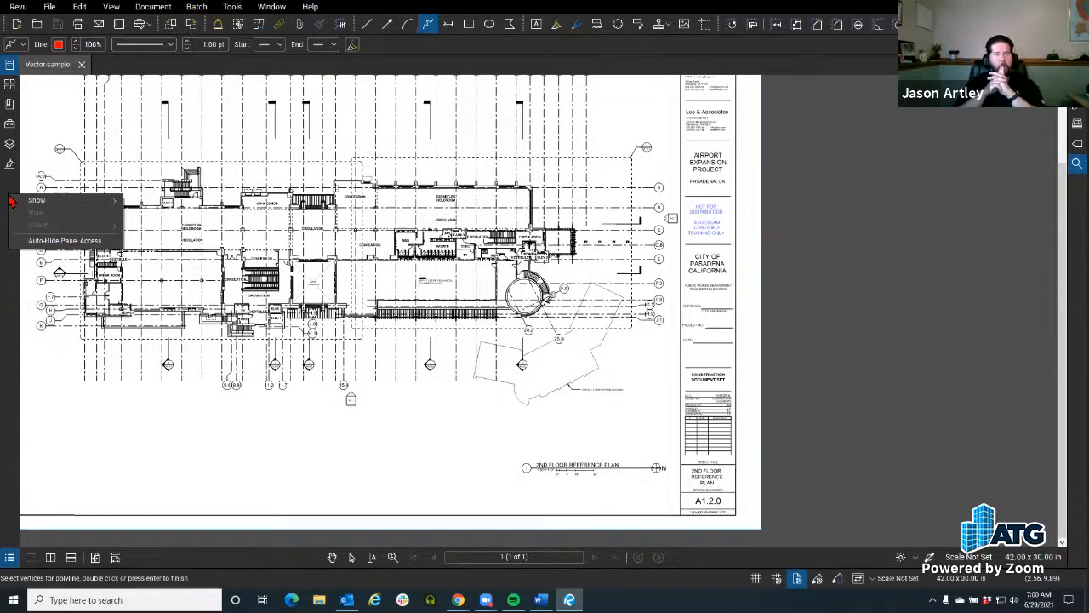
{"action": "mouse_move", "coordinate": [40, 207]}
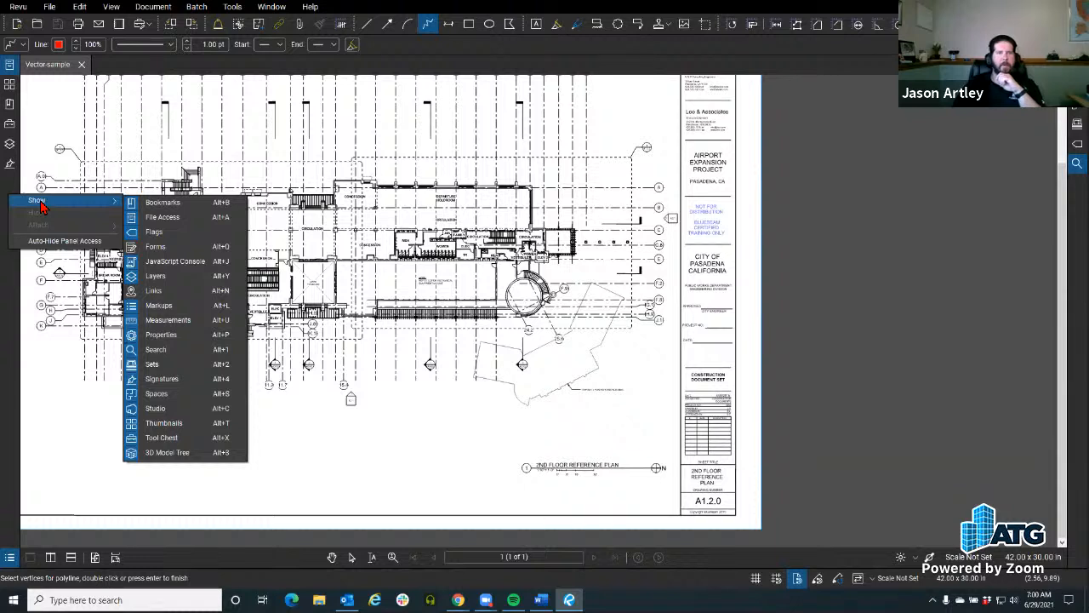
{"action": "left_click", "coordinate": [19, 7]}
Step: View the list of available toolbars and the window options for panels, leaving all of them as they are
{"action": "left_click", "coordinate": [19, 7]}
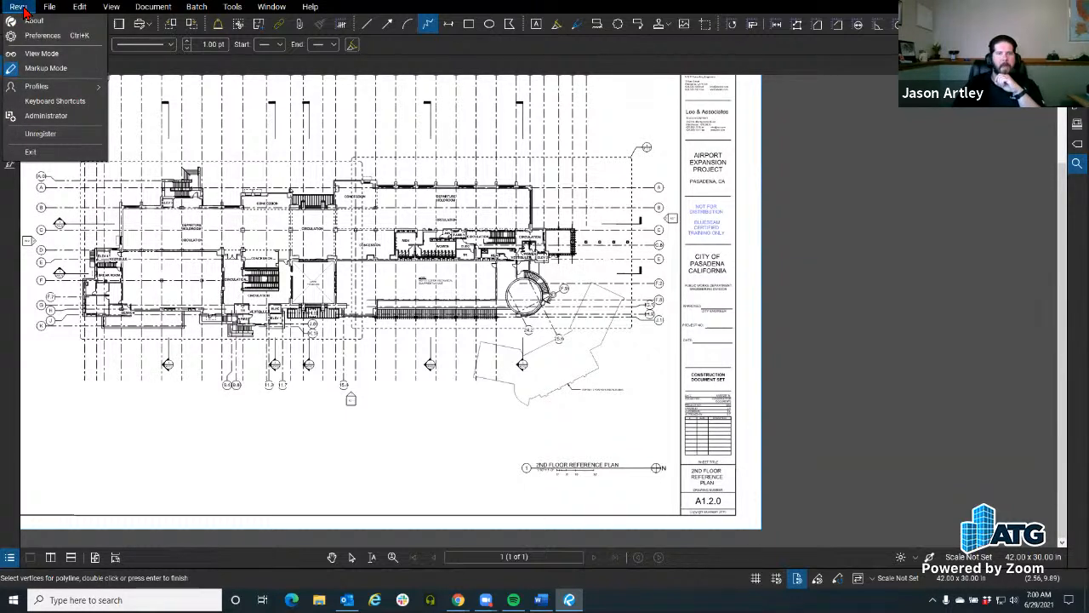
{"action": "mouse_move", "coordinate": [232, 6]}
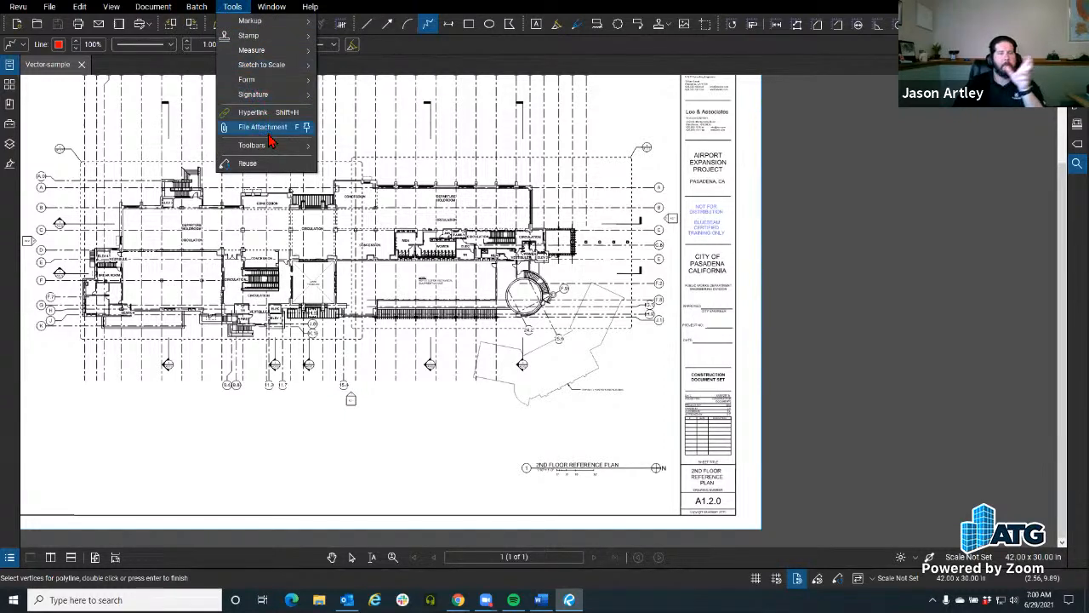
{"action": "mouse_move", "coordinate": [275, 149]}
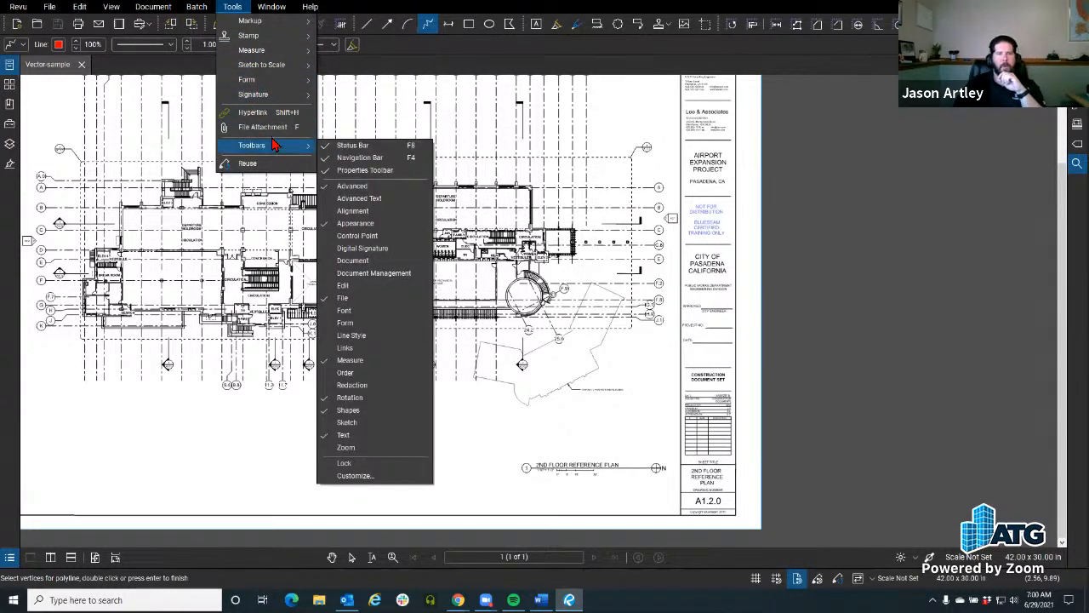
{"action": "left_click", "coordinate": [234, 8]}
{"action": "left_click", "coordinate": [235, 8]}
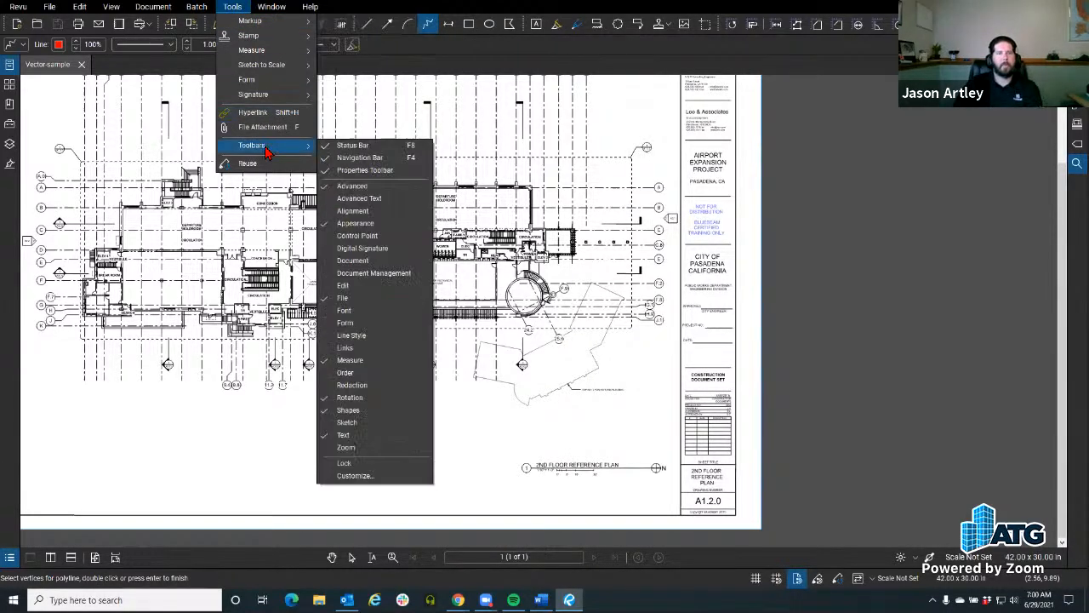
{"action": "left_click", "coordinate": [232, 7]}
{"action": "left_click", "coordinate": [154, 7]}
{"action": "left_click", "coordinate": [272, 7]}
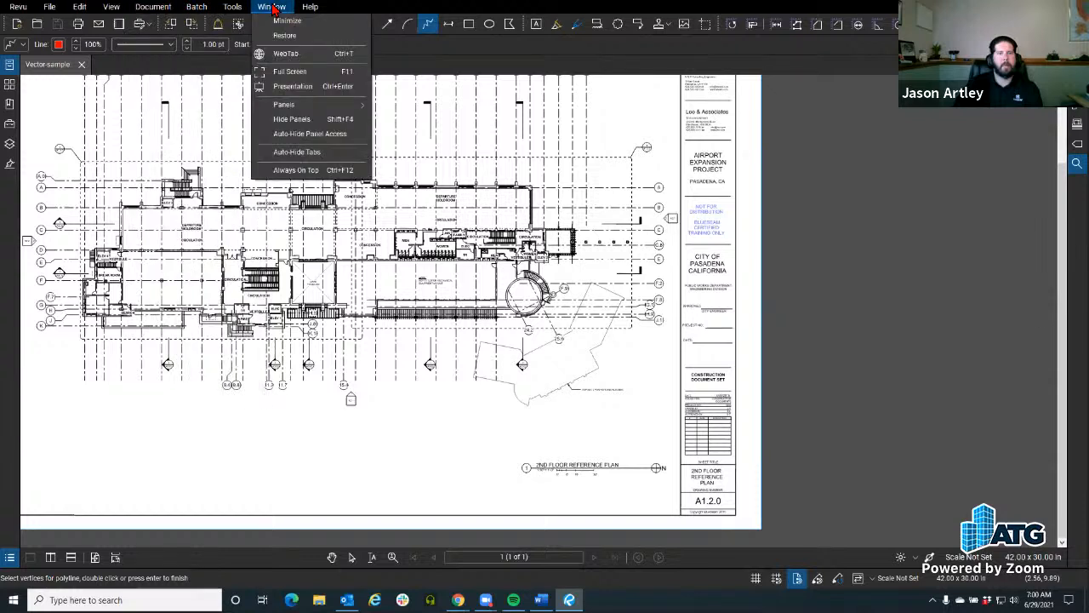
{"action": "mouse_move", "coordinate": [284, 104]}
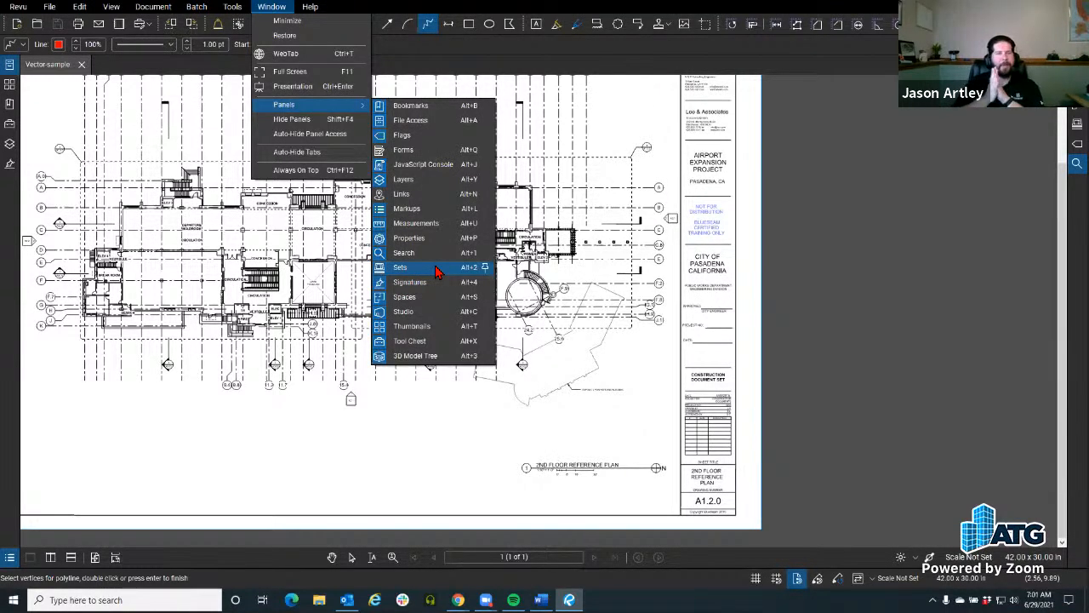
{"action": "left_click", "coordinate": [4, 211]}
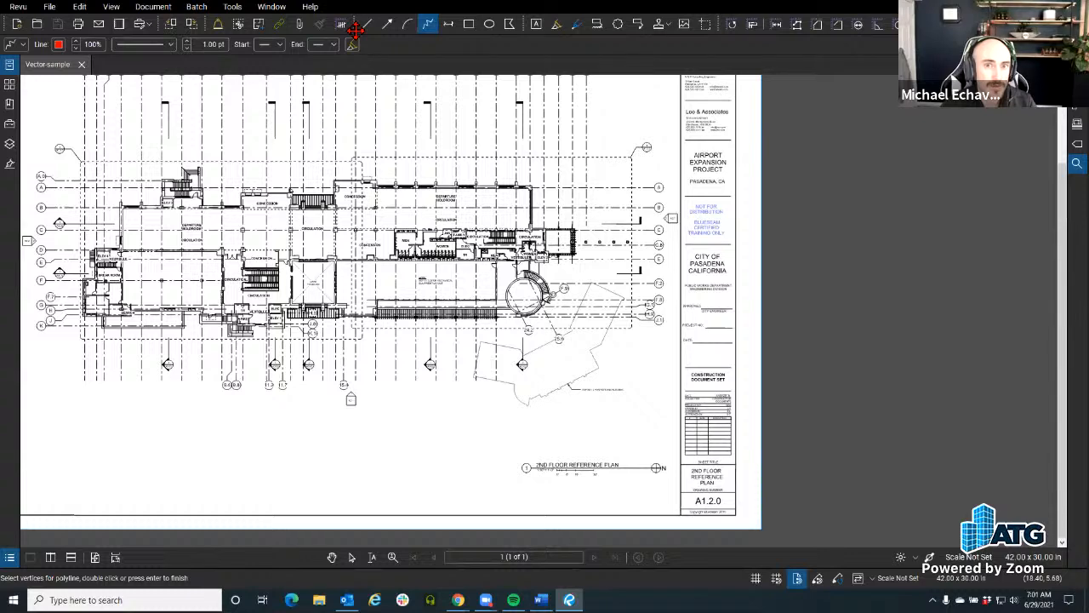
Step: Redisplay File Access and switch it to the Explorer view
{"action": "left_click", "coordinate": [8, 71]}
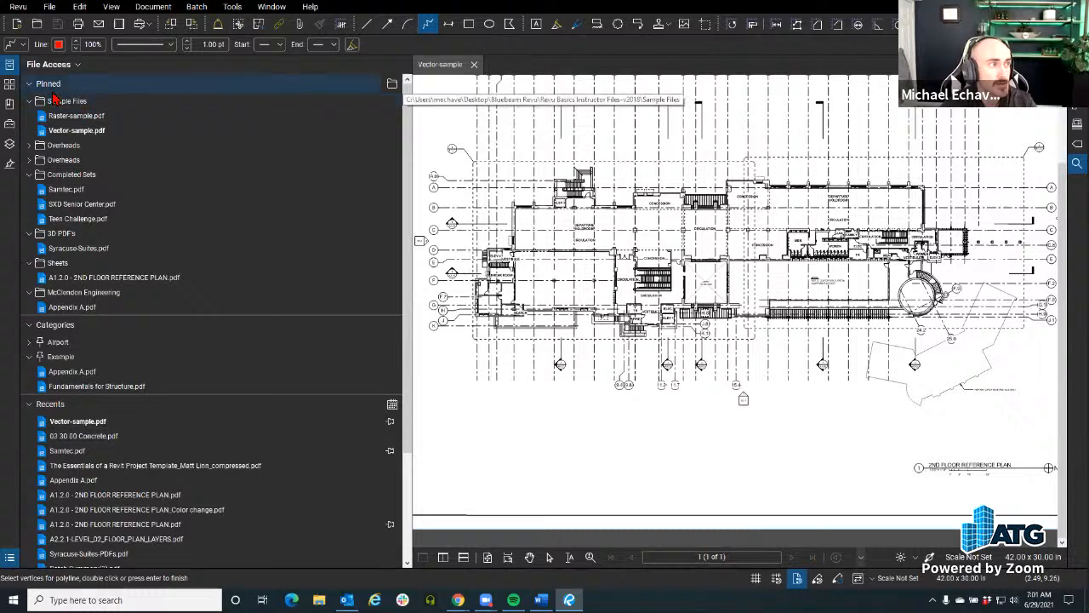
{"action": "left_click", "coordinate": [65, 66]}
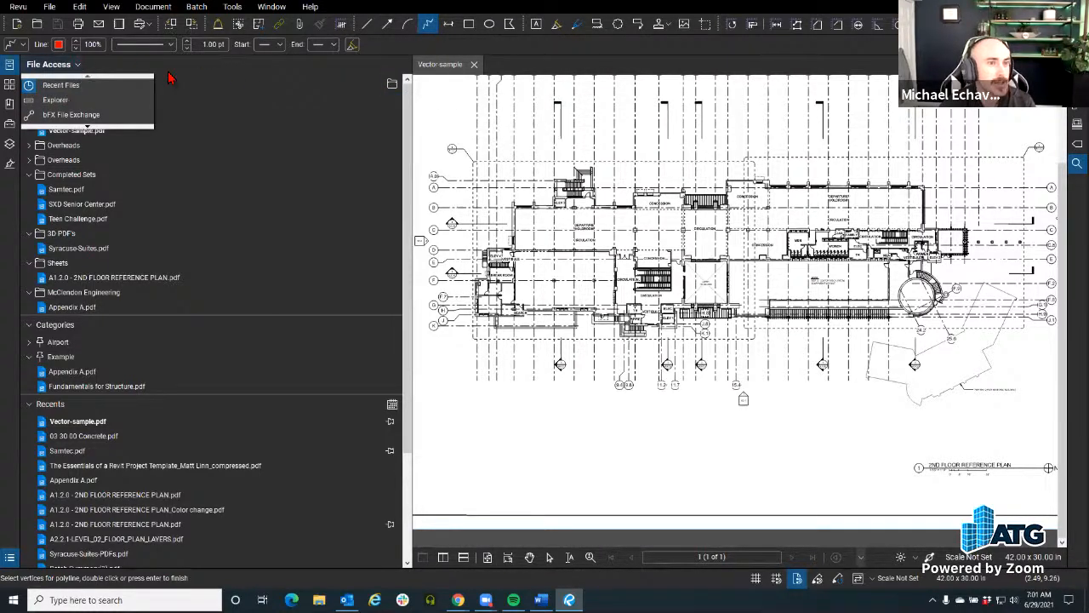
{"action": "left_click", "coordinate": [48, 70]}
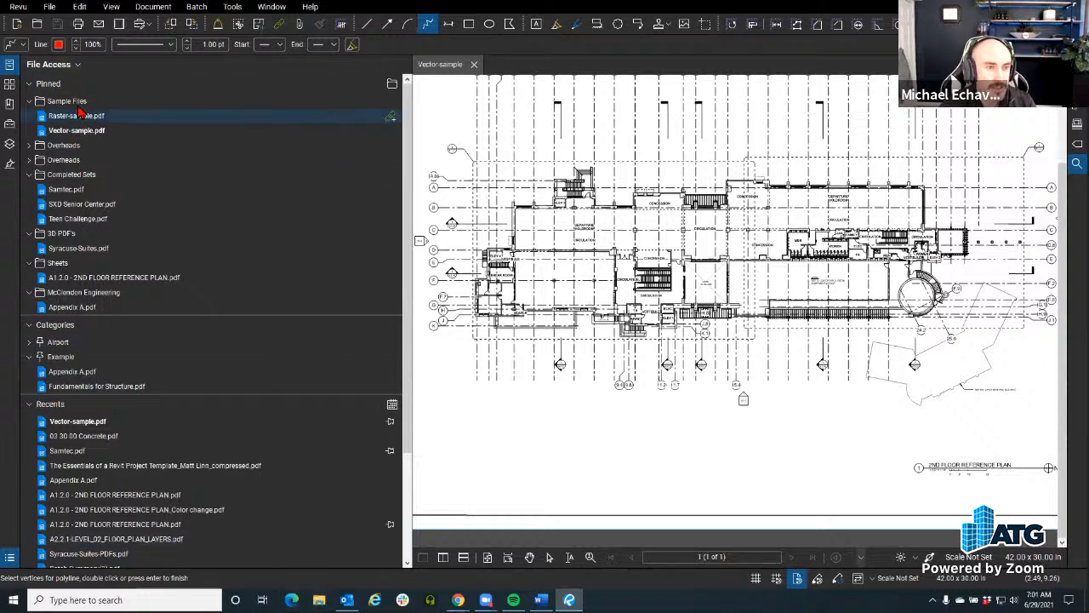
{"action": "left_click", "coordinate": [38, 68]}
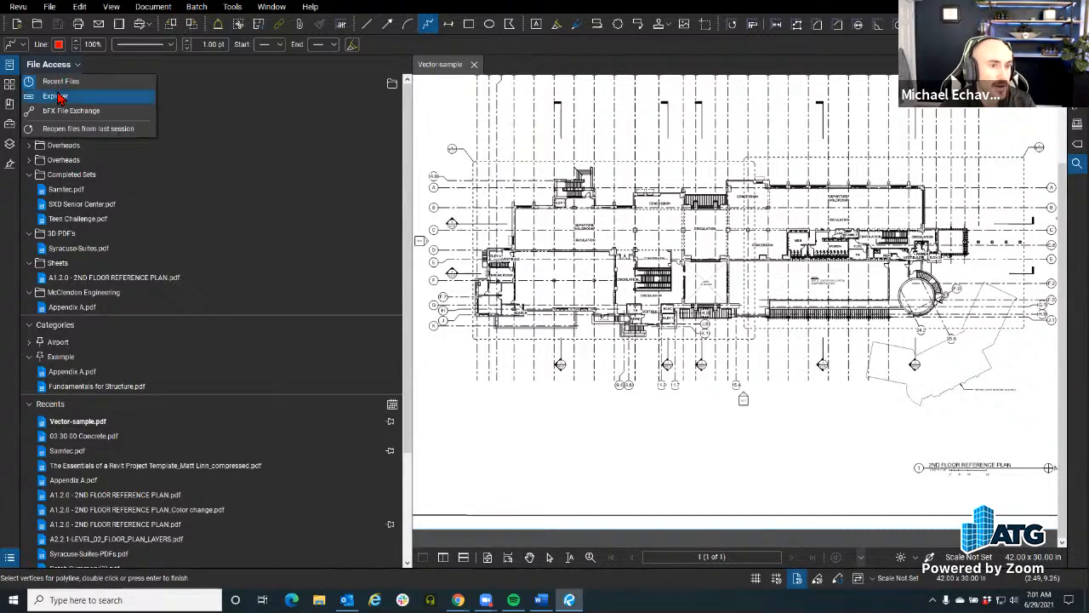
{"action": "left_click", "coordinate": [59, 98]}
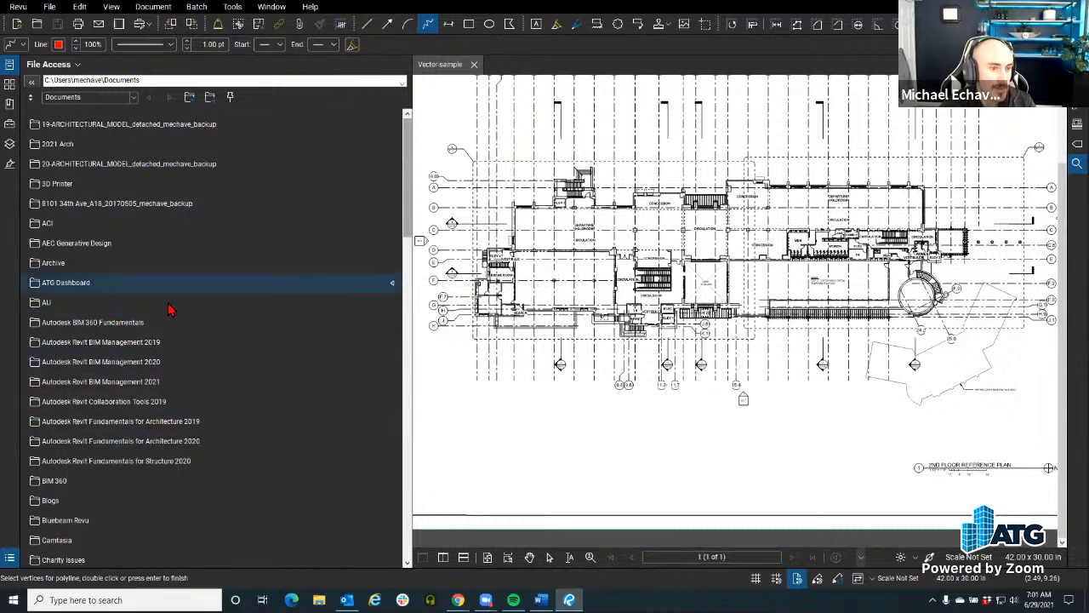
Step: Return File Access from the Explorer view to its pinned and recent files, and look through the Tool Chest's list of tool sets
{"action": "left_click", "coordinate": [51, 64]}
{"action": "left_click", "coordinate": [60, 83]}
{"action": "left_click", "coordinate": [10, 124]}
{"action": "left_click", "coordinate": [47, 64]}
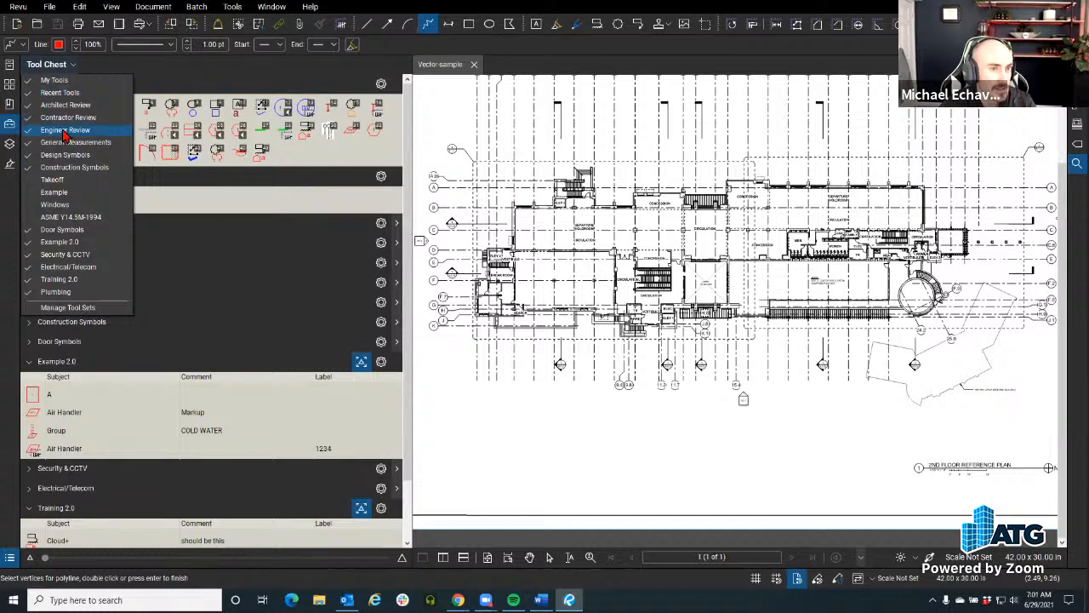
{"action": "left_click", "coordinate": [103, 66]}
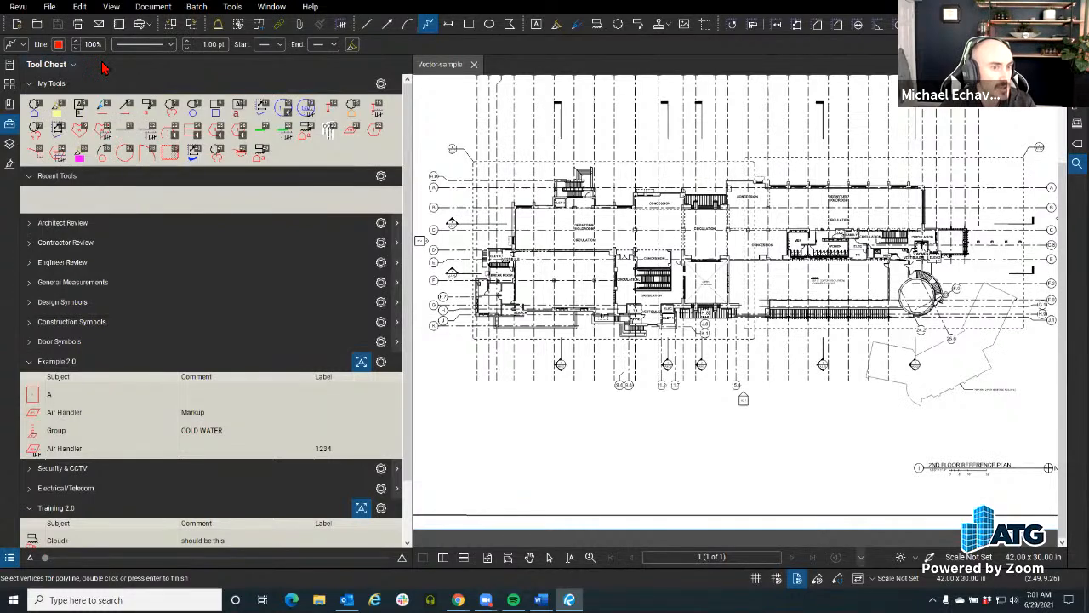
{"action": "left_click", "coordinate": [8, 67]}
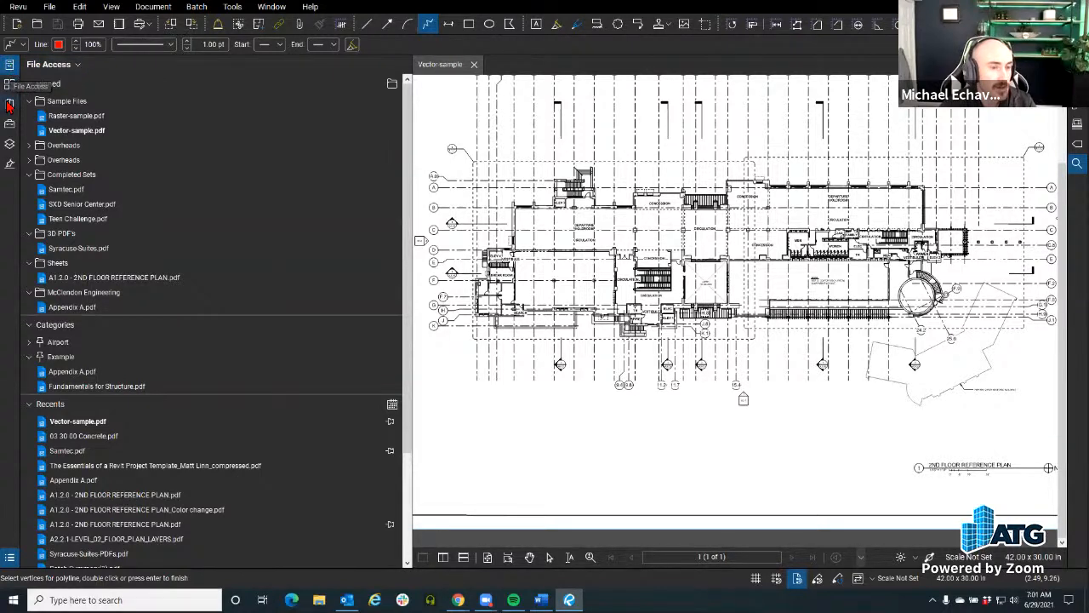
Step: Detach the File Access panel and enlarge it as a floating window over the floor plan
{"action": "right_click", "coordinate": [9, 68]}
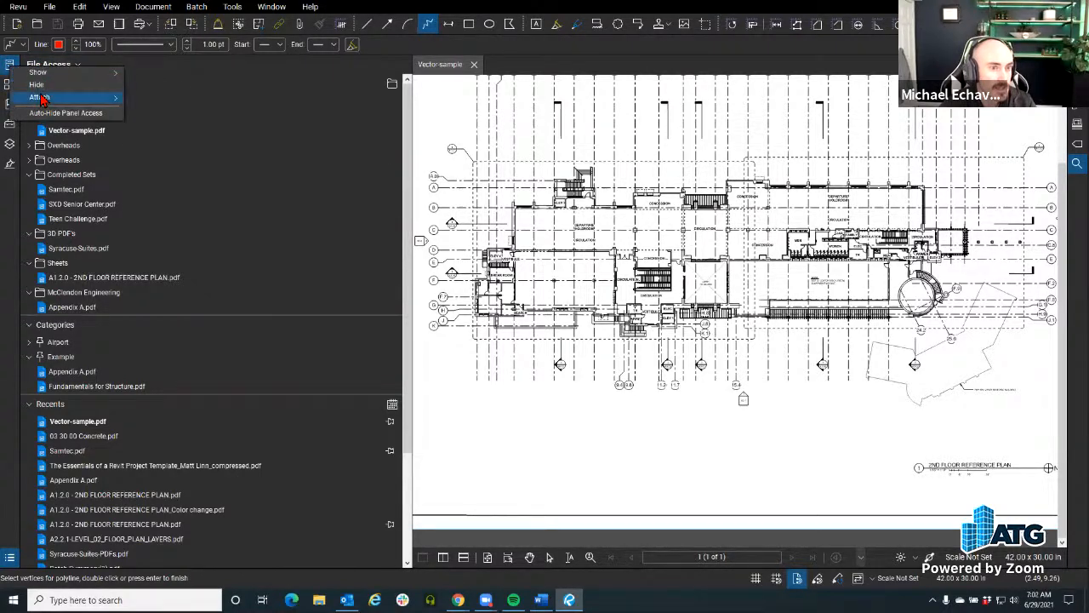
{"action": "mouse_move", "coordinate": [51, 97]}
{"action": "left_click", "coordinate": [154, 136]}
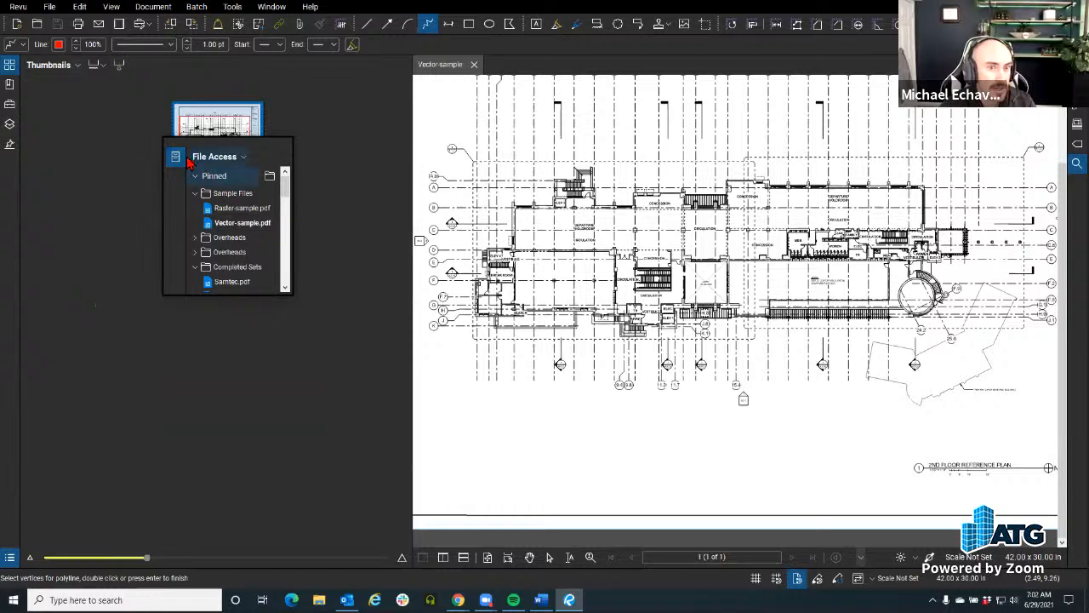
{"action": "mouse_move", "coordinate": [175, 156]}
{"action": "left_mouse_down"}
{"action": "mouse_move", "coordinate": [152, 95]}
{"action": "mouse_move", "coordinate": [537, 147]}
{"action": "mouse_move", "coordinate": [453, 94]}
{"action": "left_mouse_up"}
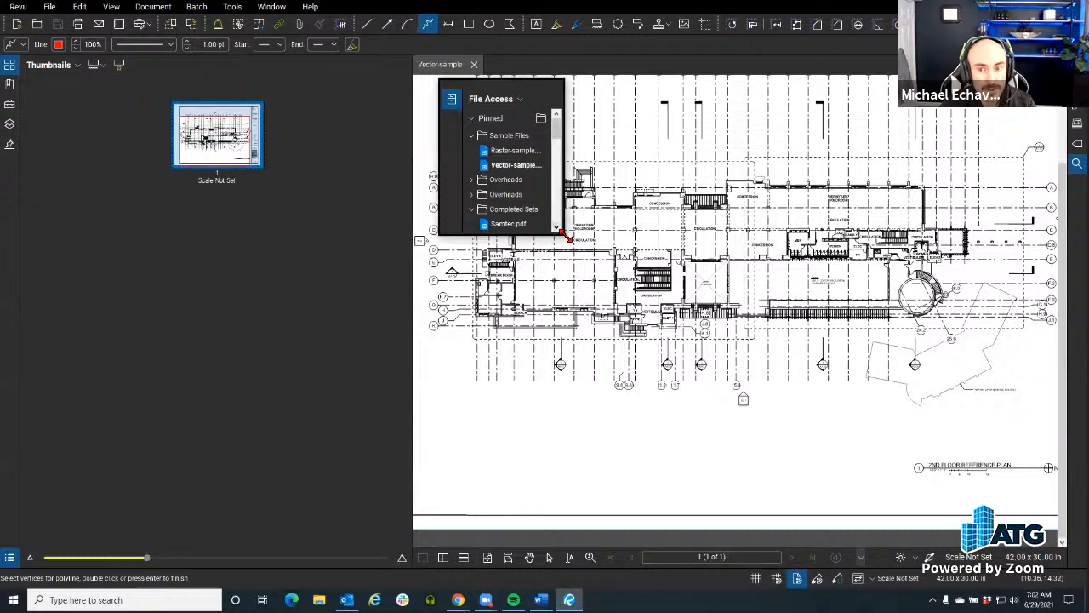
{"action": "left_click_drag", "start_coordinate": [569, 238], "coordinate": [927, 448]}
Step: Attach the floating File Access panel to the Left side again
{"action": "left_click", "coordinate": [502, 99]}
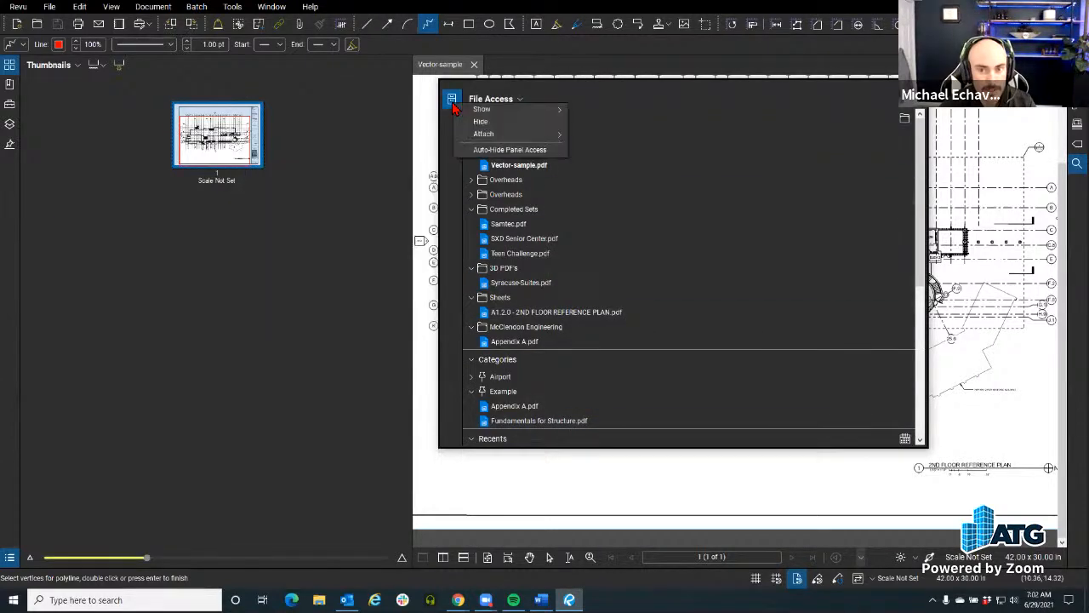
{"action": "mouse_move", "coordinate": [485, 135]}
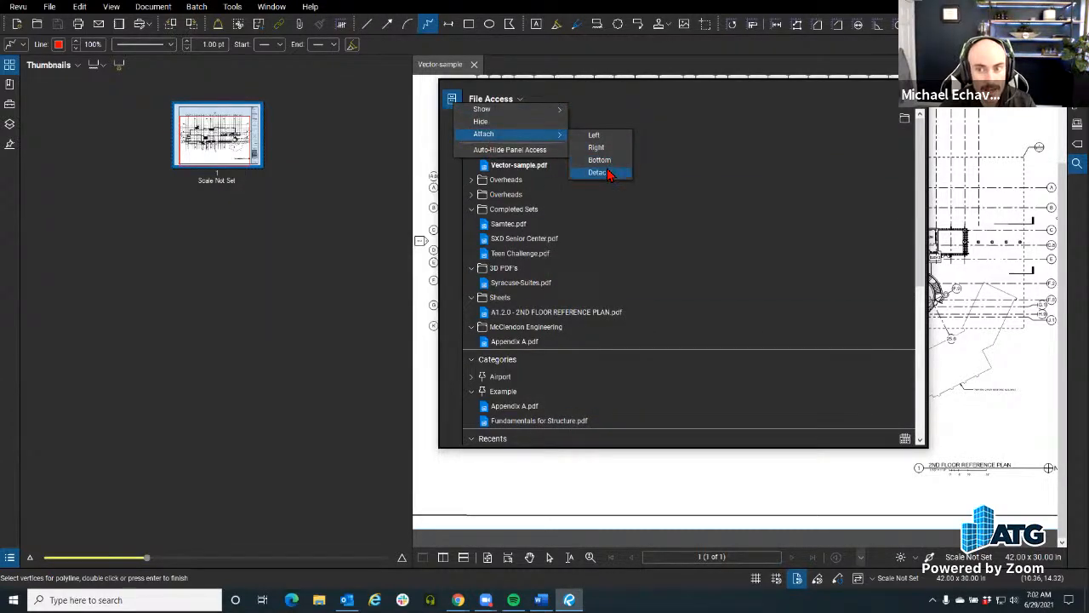
{"action": "left_click", "coordinate": [594, 135]}
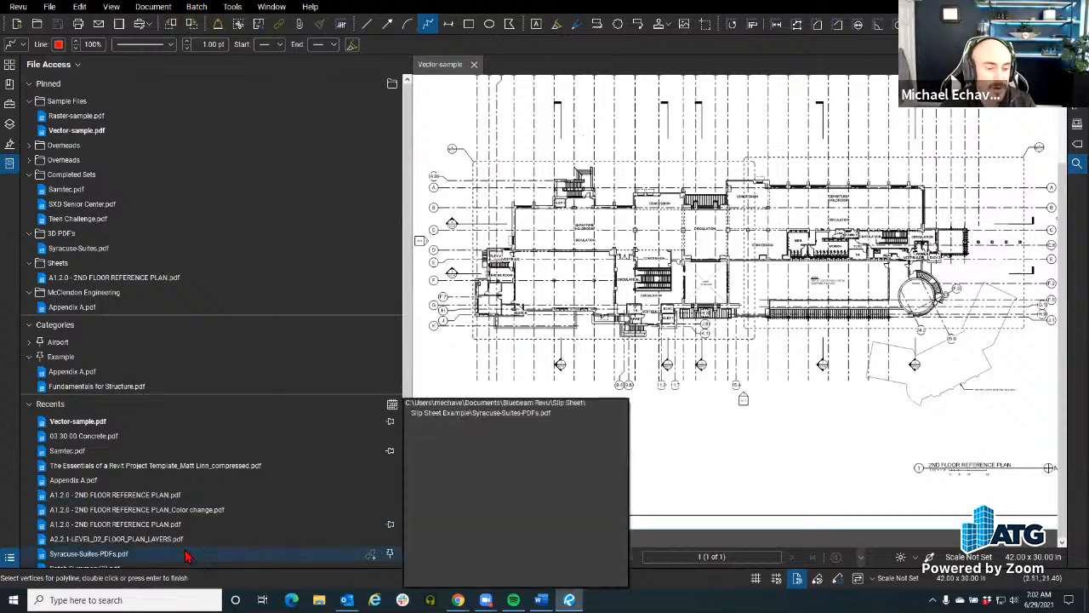
Step: Detach the Markups List and enlarge it as a floating window over the workspace
{"action": "right_click", "coordinate": [9, 561]}
{"action": "mouse_move", "coordinate": [39, 475]}
{"action": "left_click", "coordinate": [154, 512]}
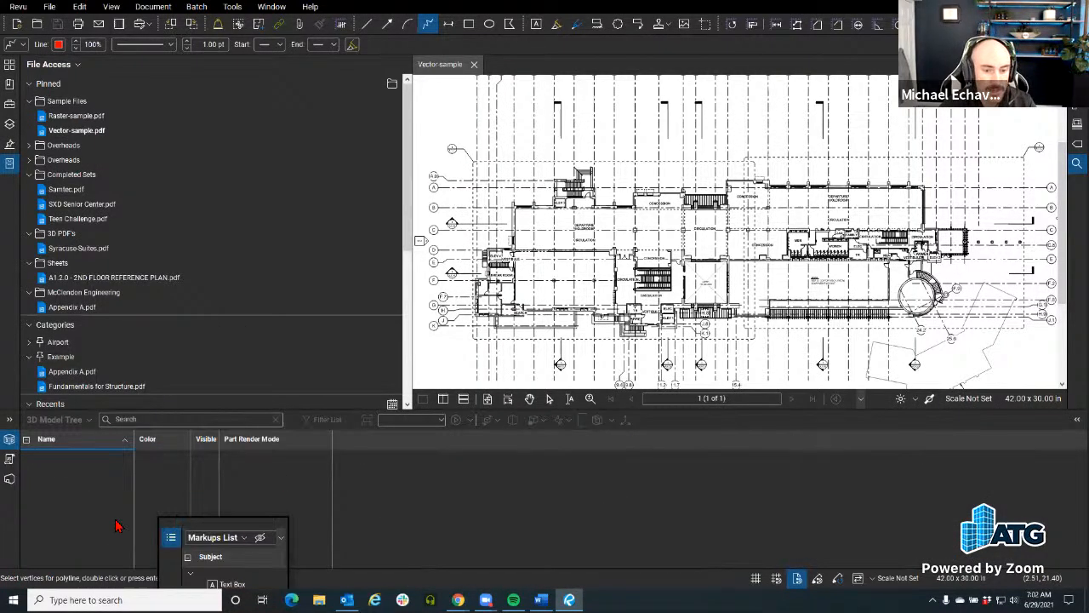
{"action": "mouse_move", "coordinate": [175, 538]}
{"action": "left_mouse_down"}
{"action": "mouse_move", "coordinate": [209, 229]}
{"action": "mouse_move", "coordinate": [434, 217]}
{"action": "mouse_move", "coordinate": [445, 154]}
{"action": "left_mouse_up"}
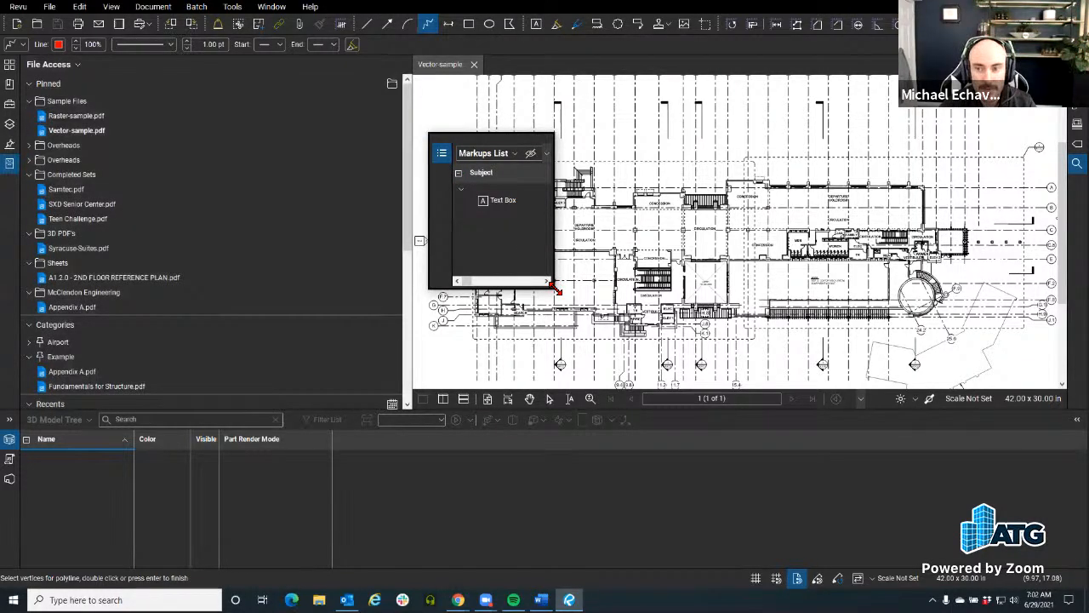
{"action": "left_click_drag", "start_coordinate": [555, 288], "coordinate": [982, 445]}
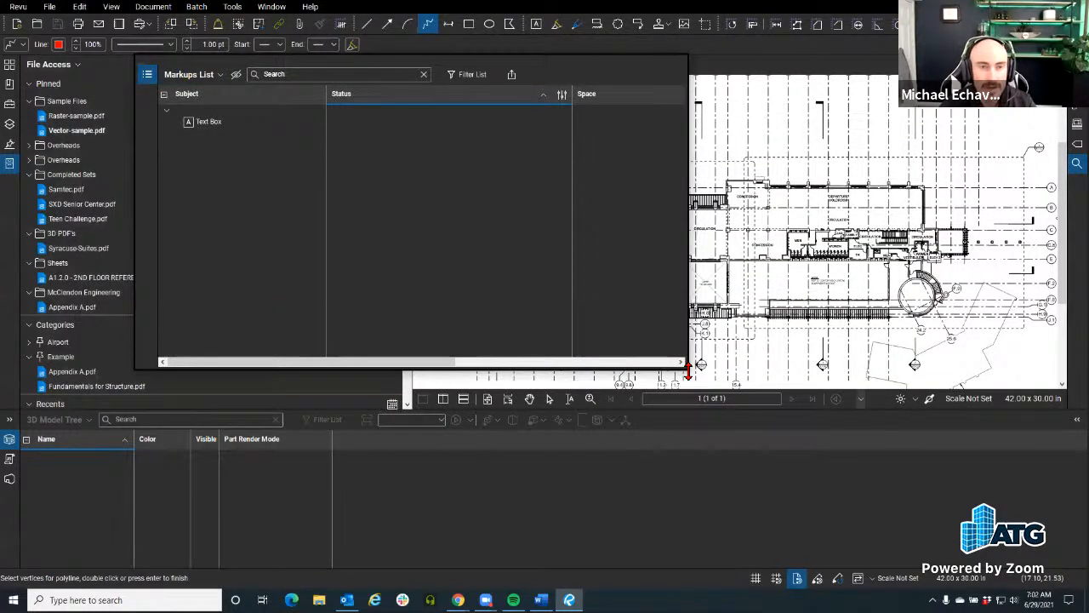
{"action": "left_click_drag", "start_coordinate": [688, 368], "coordinate": [686, 346]}
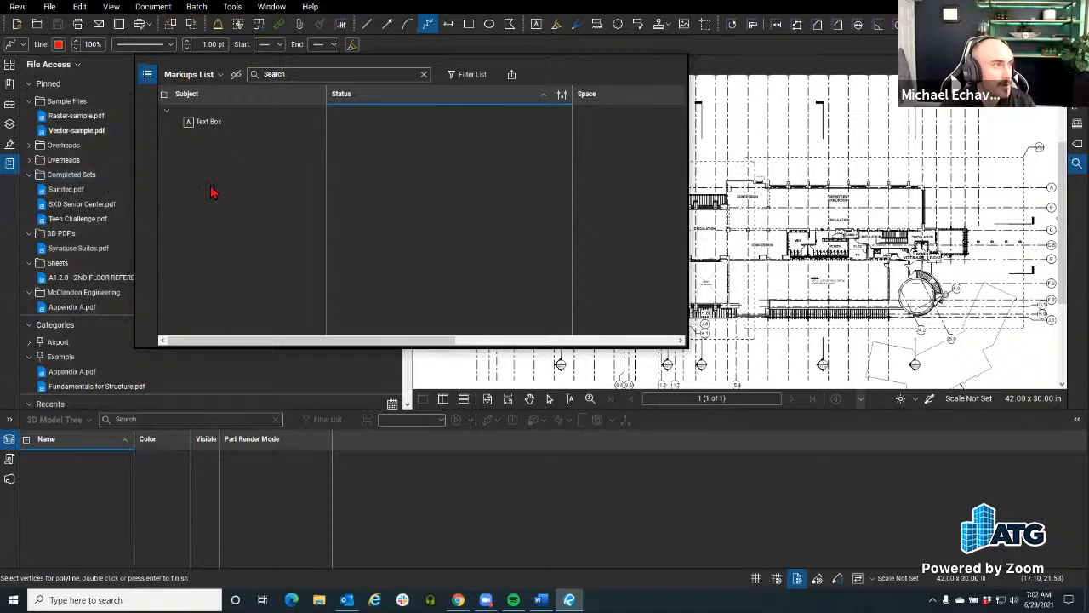
Step: Attach the floating Markups List to the Bottom of the workspace again
{"action": "left_click", "coordinate": [147, 74]}
{"action": "mouse_move", "coordinate": [181, 109]}
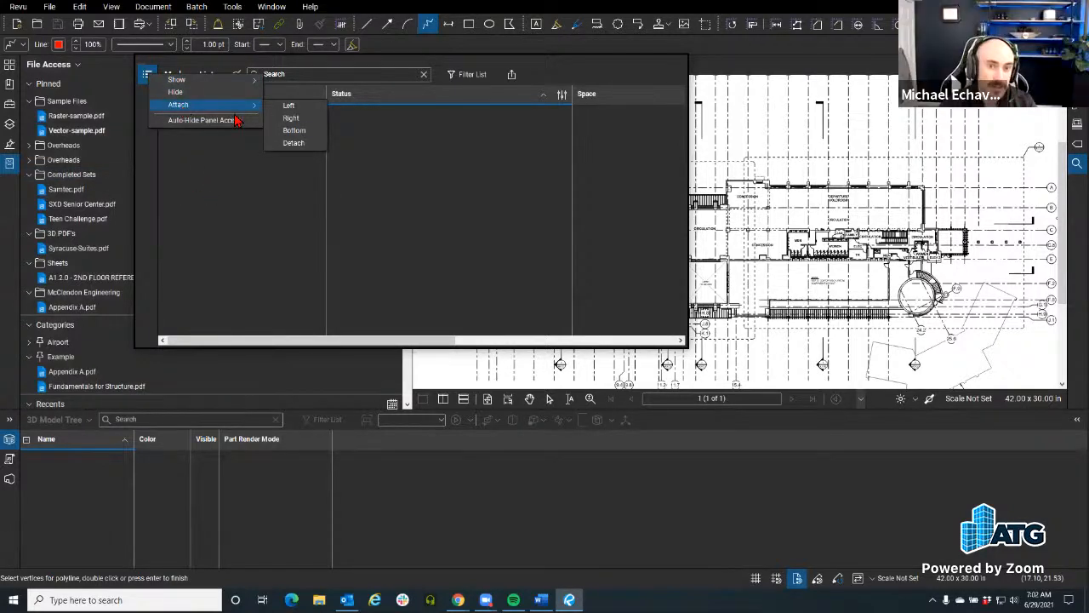
{"action": "left_click", "coordinate": [294, 131]}
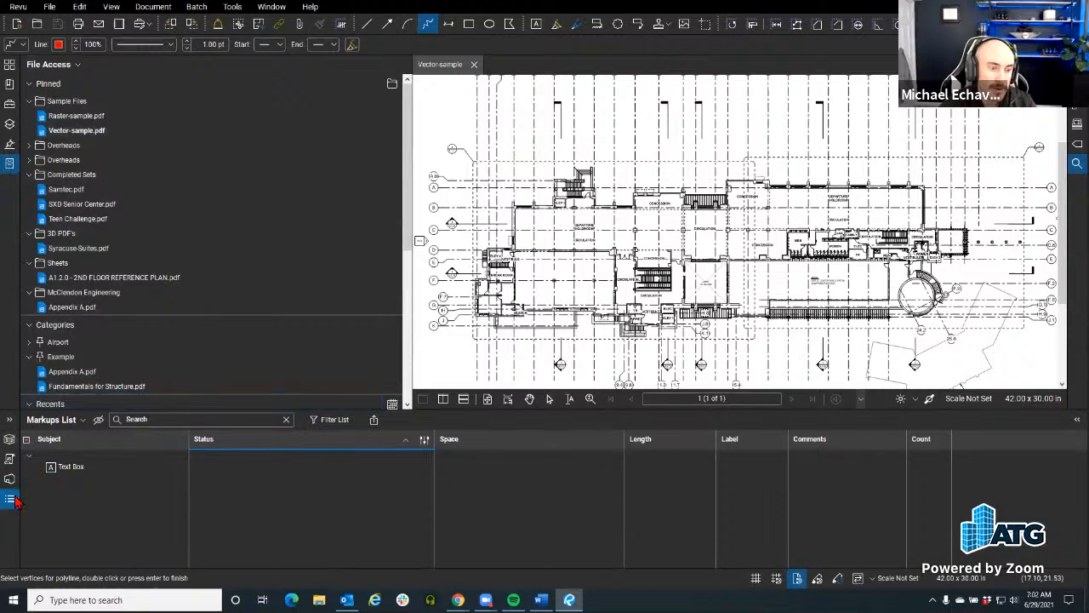
Step: Move the Markups List and File Access to first place in their panel groups, and hide the Markups List
{"action": "left_click_drag", "start_coordinate": [12, 506], "coordinate": [10, 450]}
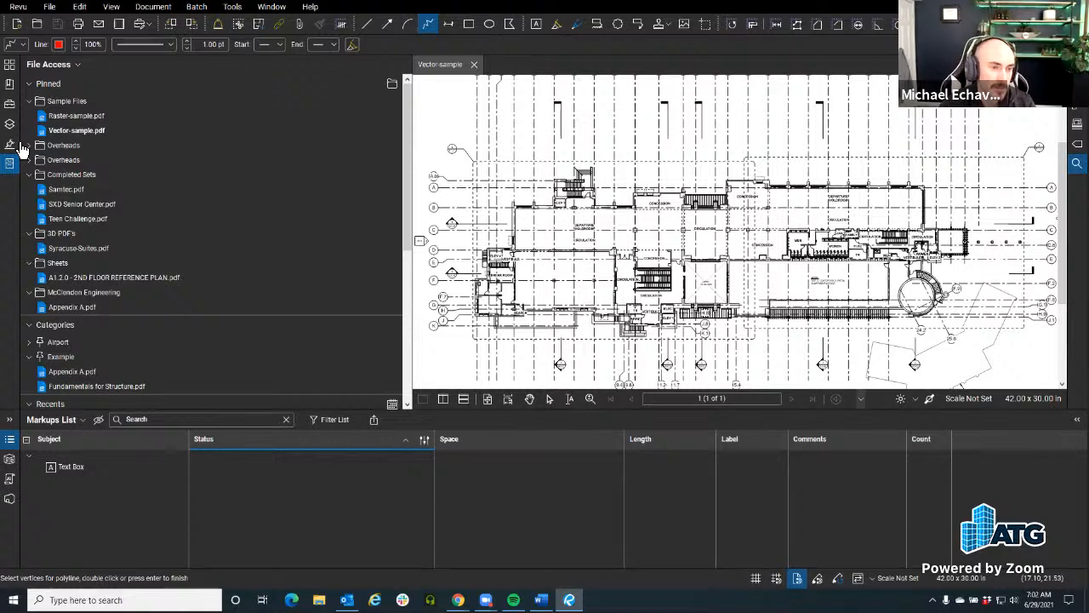
{"action": "left_click_drag", "start_coordinate": [9, 165], "coordinate": [11, 66]}
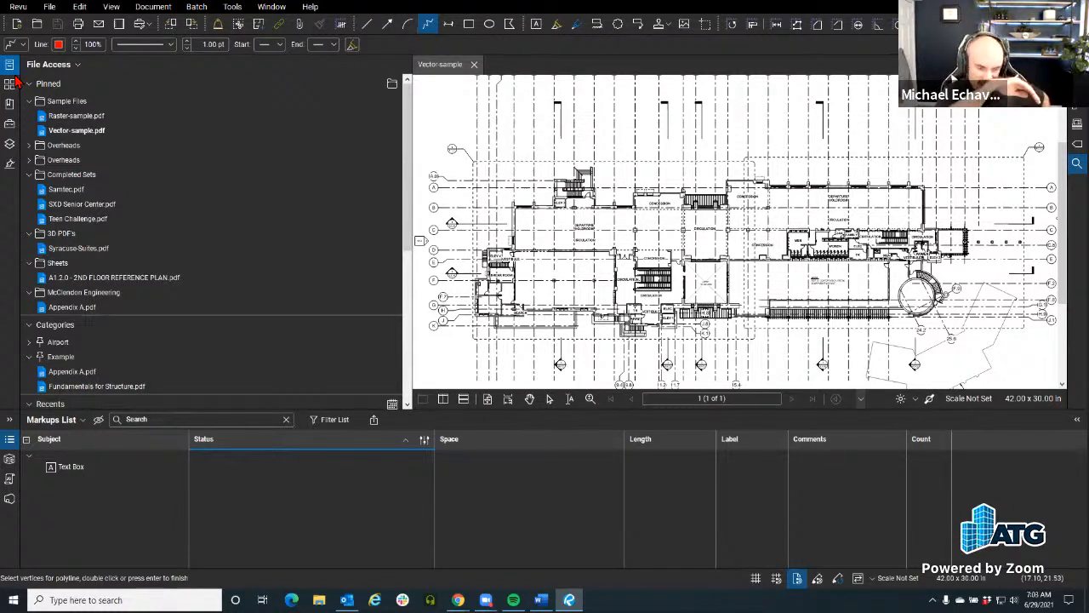
{"action": "left_click", "coordinate": [9, 439]}
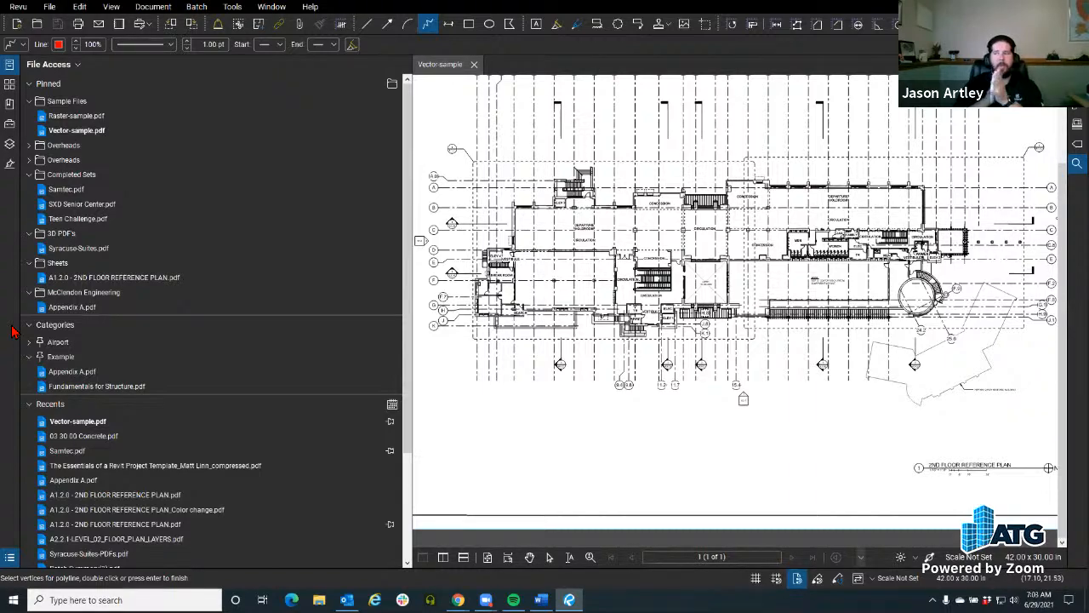
Step: Narrow the File Access panel to roughly half its width and show the Tool Chest in its place
{"action": "mouse_move", "coordinate": [408, 238]}
{"action": "left_mouse_down"}
{"action": "mouse_move", "coordinate": [175, 238]}
{"action": "mouse_move", "coordinate": [185, 239]}
{"action": "left_mouse_up"}
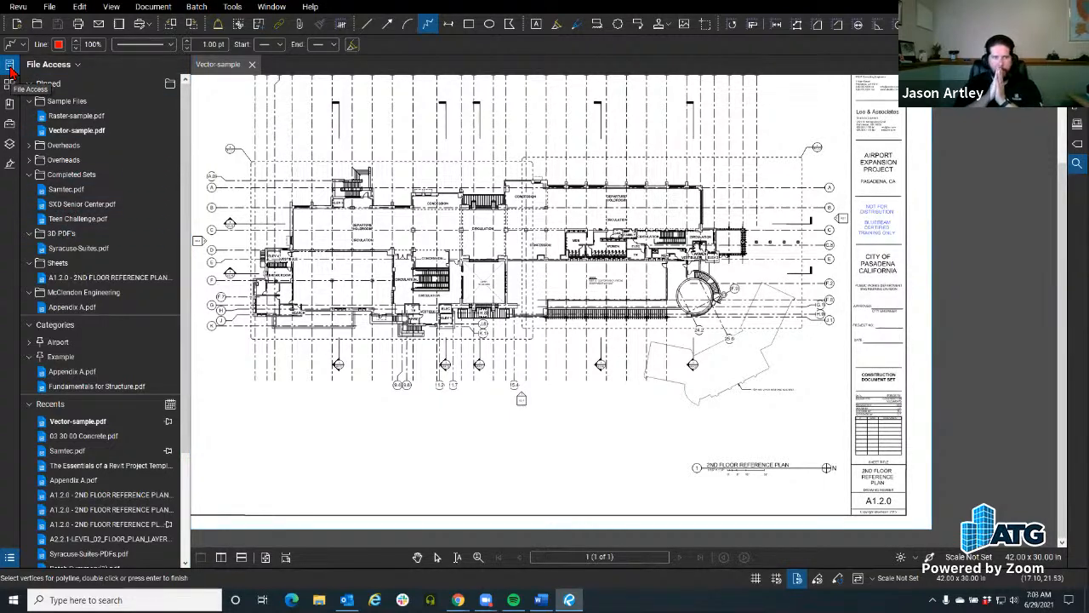
{"action": "left_click", "coordinate": [9, 124]}
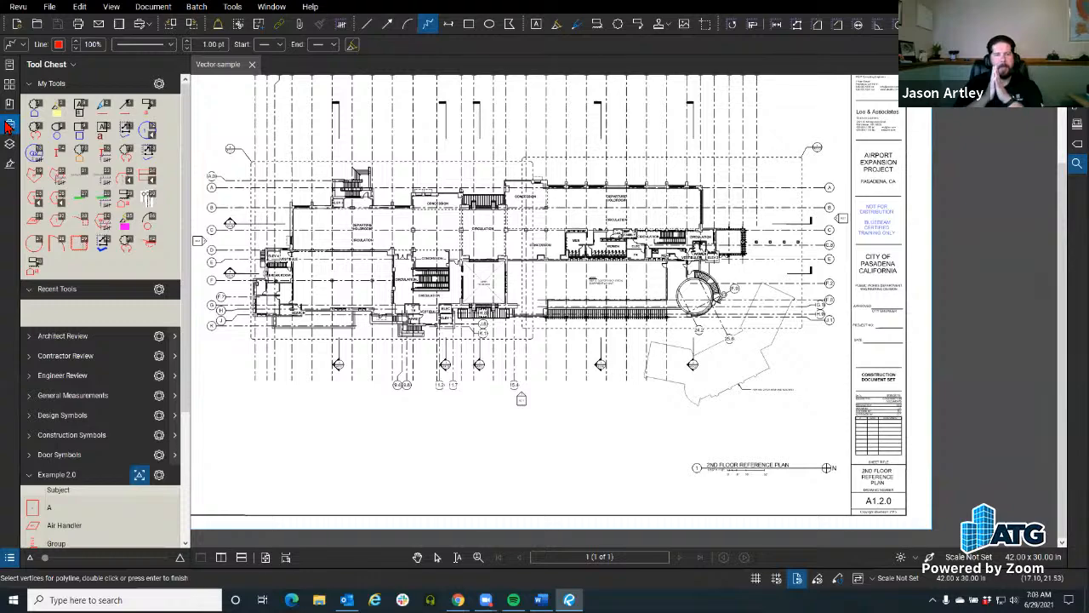
{"action": "scroll", "coordinate": [401, 188], "scroll_direction": "down", "scroll_amount": 3}
{"action": "scroll", "coordinate": [430, 228], "scroll_direction": "up", "scroll_amount": 5}
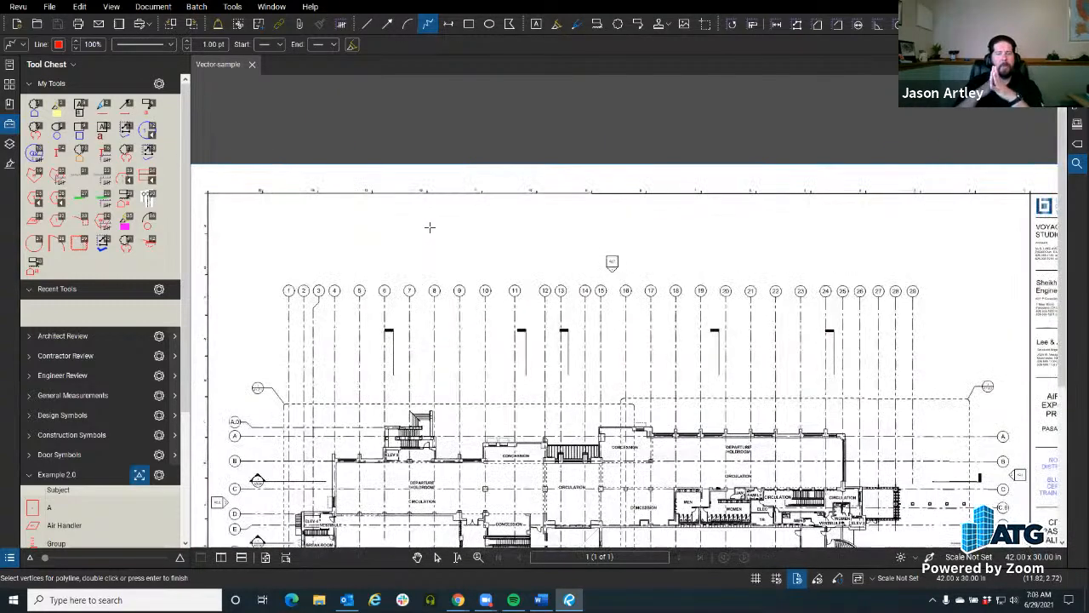
Step: Leave the Polyline tool and hide the Tool Chest to give the drawing the full width of the workspace
{"action": "key", "text": "Escape"}
{"action": "scroll", "coordinate": [420, 250], "scroll_direction": "up", "scroll_amount": 3}
{"action": "scroll", "coordinate": [420, 253], "scroll_direction": "down", "scroll_amount": 2}
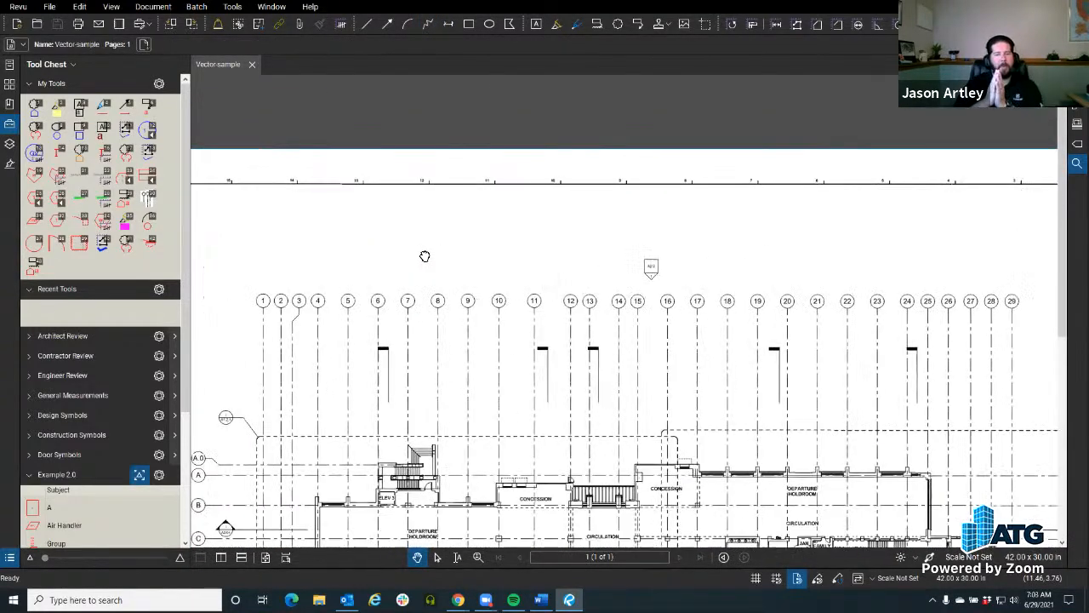
{"action": "left_click", "coordinate": [10, 123]}
{"action": "scroll", "coordinate": [445, 251], "scroll_direction": "up", "scroll_amount": 4}
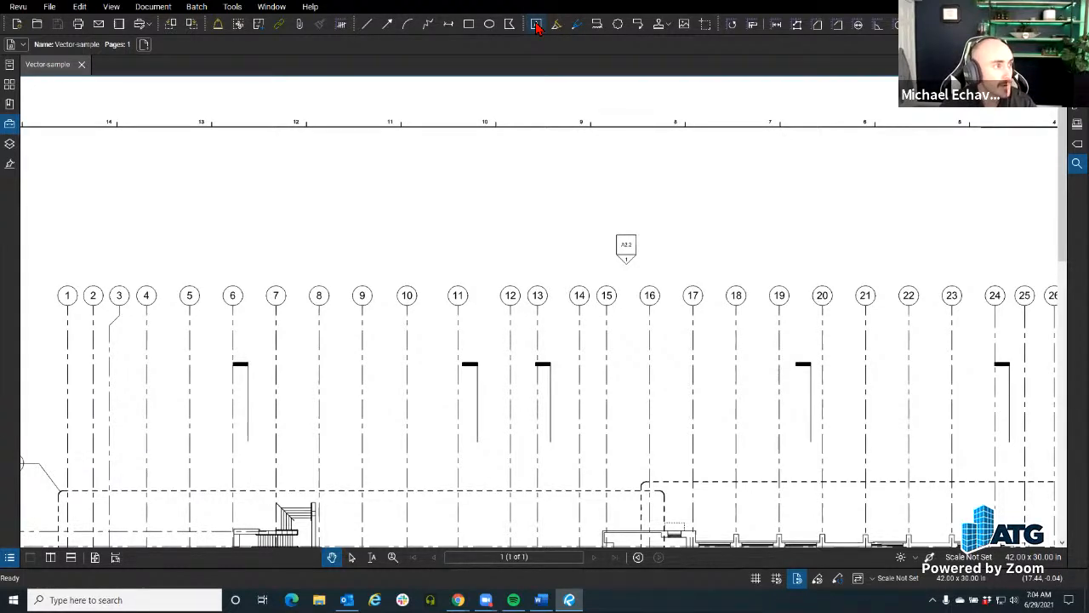
Step: Switch to a different profile, one that keeps the markup tools in a vertical toolbar
{"action": "left_click", "coordinate": [536, 24]}
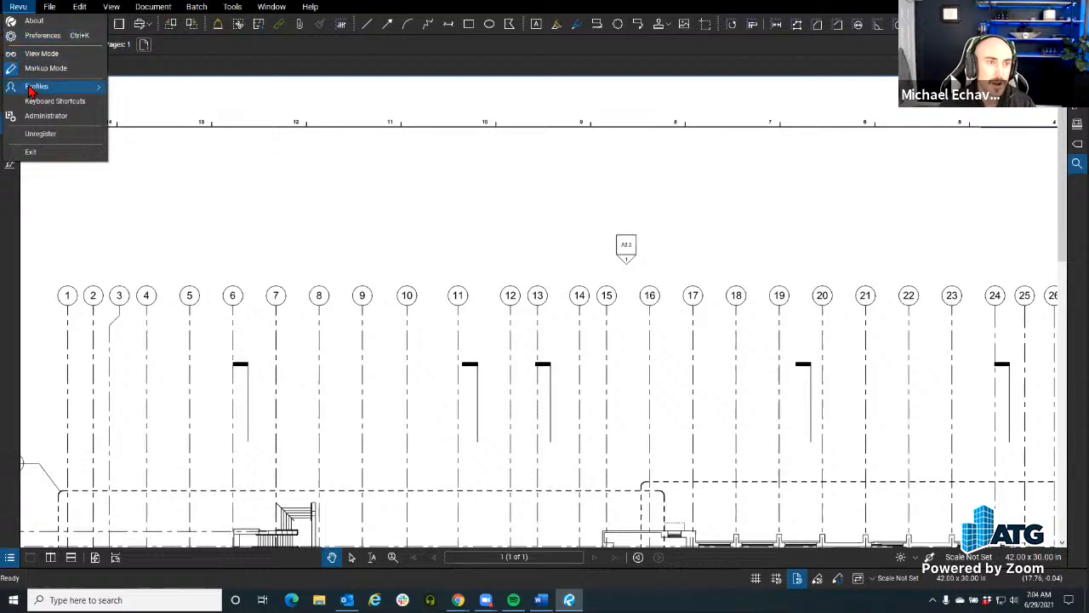
{"action": "mouse_move", "coordinate": [34, 86]}
{"action": "left_click", "coordinate": [179, 95]}
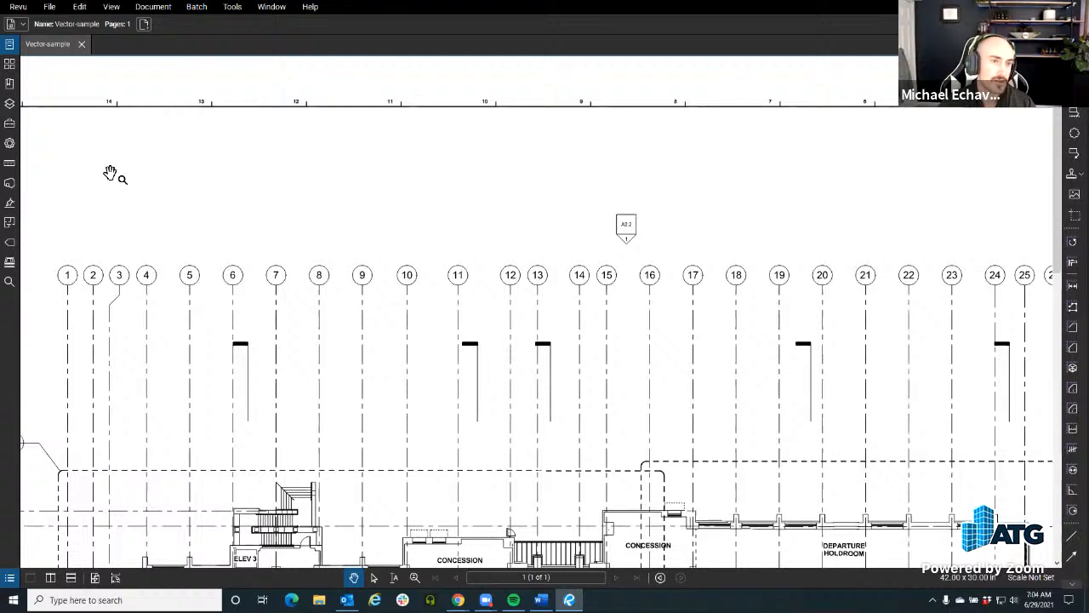
Step: View the list of markup tools and their keyboard shortcuts without choosing one
{"action": "left_click", "coordinate": [233, 7]}
{"action": "left_click", "coordinate": [682, 296]}
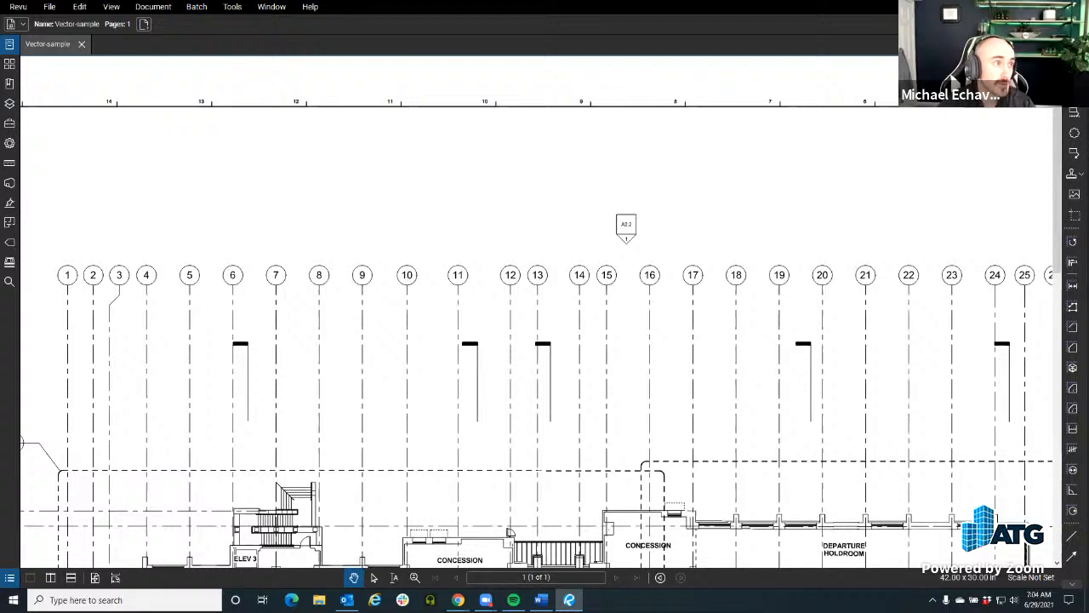
{"action": "left_click", "coordinate": [232, 7]}
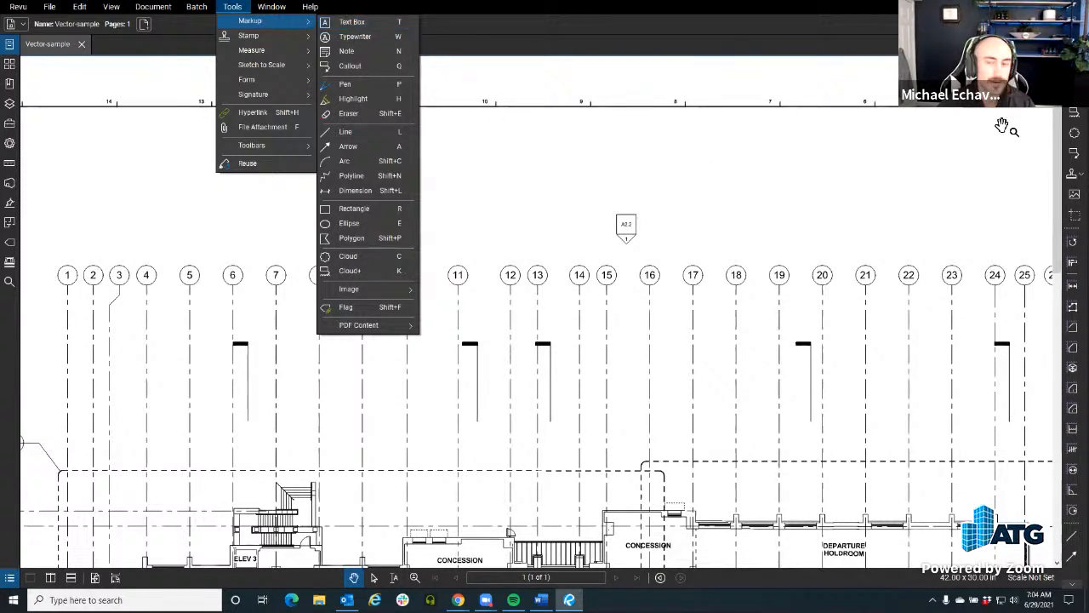
{"action": "key", "text": "Escape"}
Step: Place a text box reading "Morning Coffee Revu" in the blank area above grid bubbles 9 to 11
{"action": "key", "text": "t"}
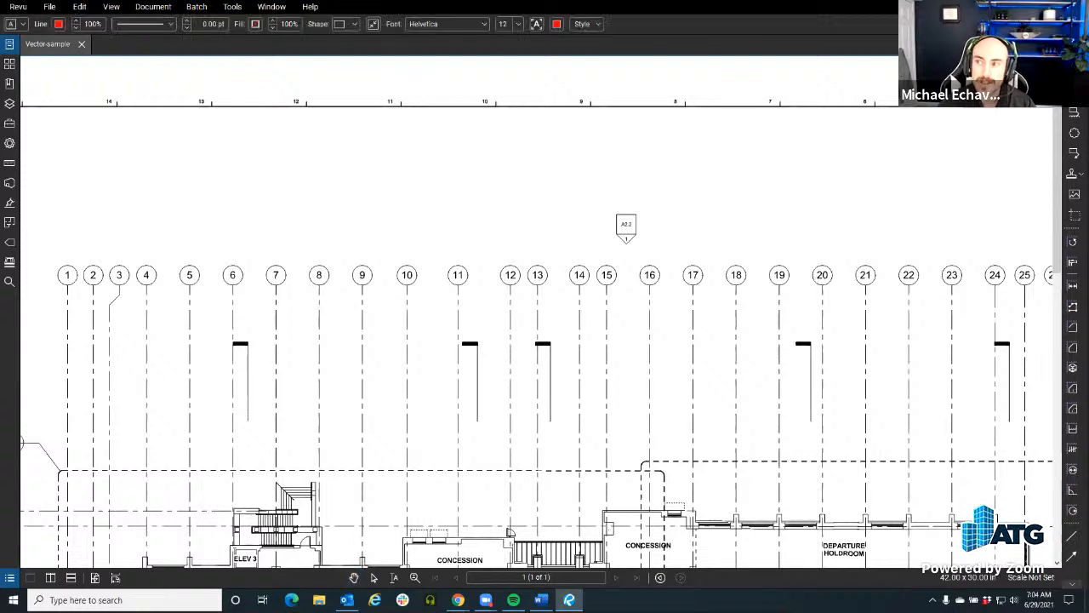
{"action": "left_click_drag", "start_coordinate": [351, 149], "coordinate": [491, 197]}
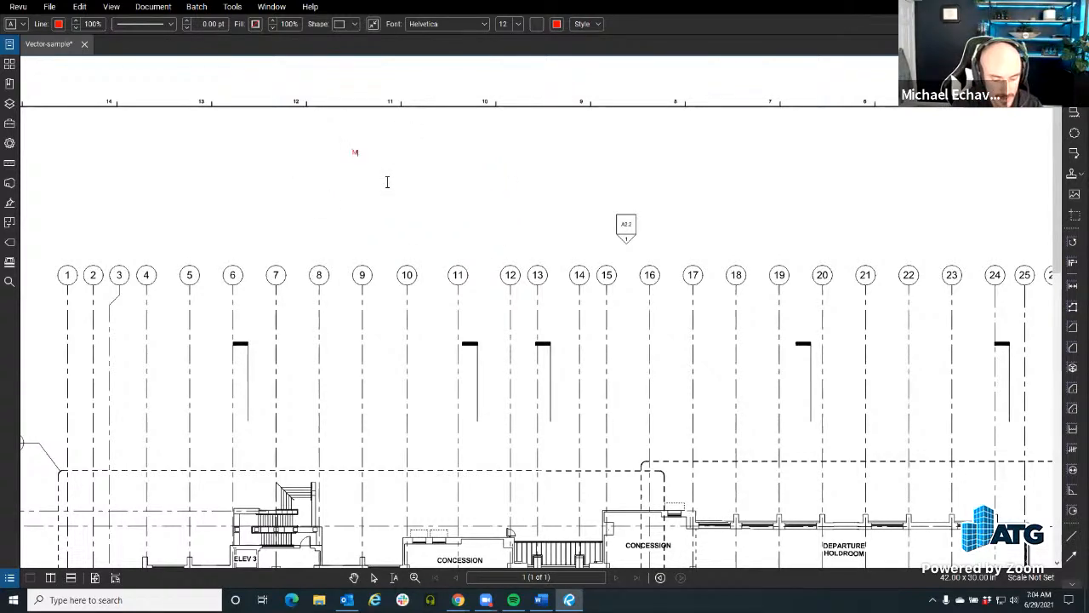
{"action": "type", "text": "Morning Coffee Revu"}
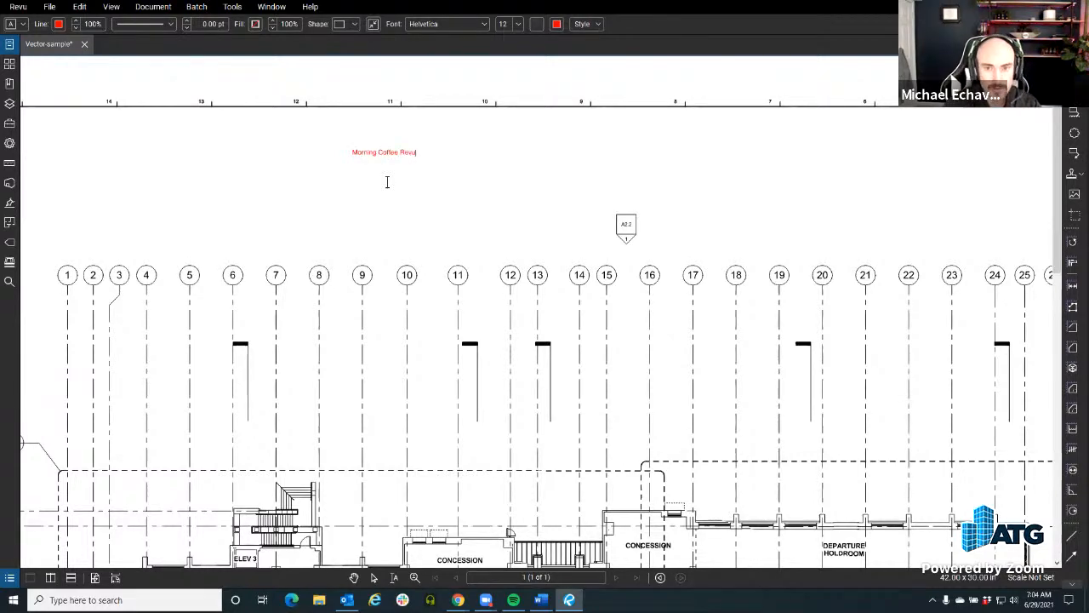
{"action": "key", "text": "Escape"}
Step: Change the "Morning Coffee Revu" text box's text color to blue and its shape to a hexagon
{"action": "scroll", "coordinate": [372, 239], "scroll_direction": "up", "scroll_amount": 4}
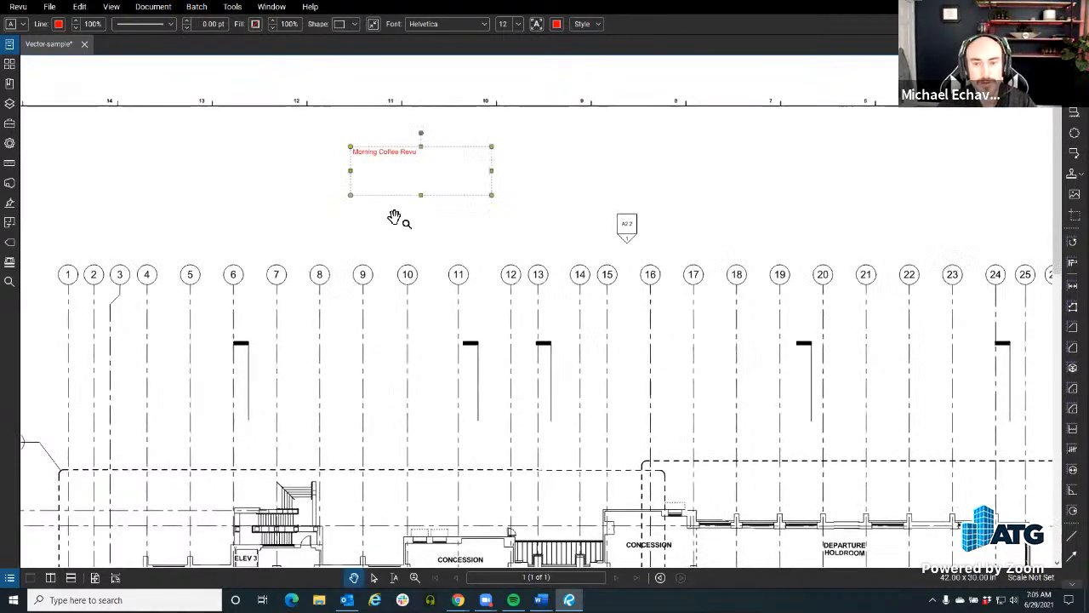
{"action": "left_click_drag", "start_coordinate": [400, 285], "coordinate": [362, 288]}
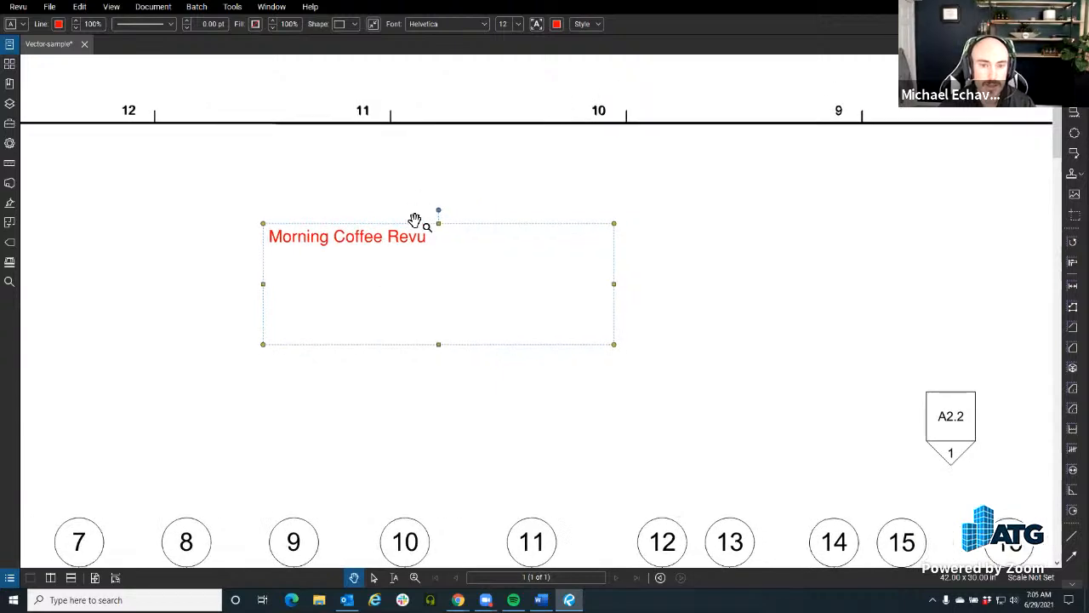
{"action": "left_click", "coordinate": [557, 24]}
{"action": "left_click", "coordinate": [606, 74]}
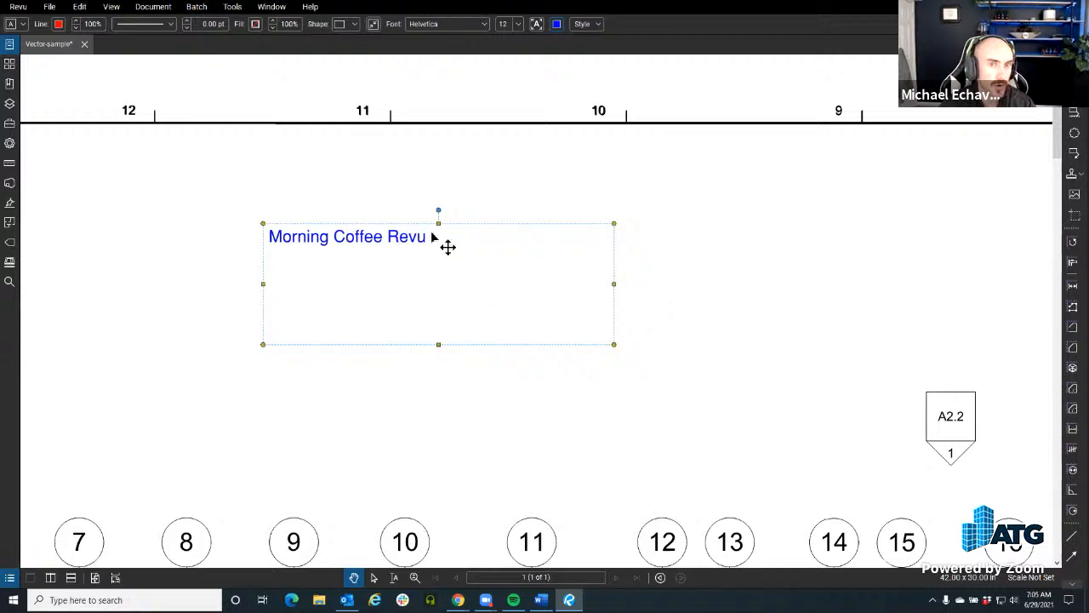
{"action": "left_click", "coordinate": [354, 24]}
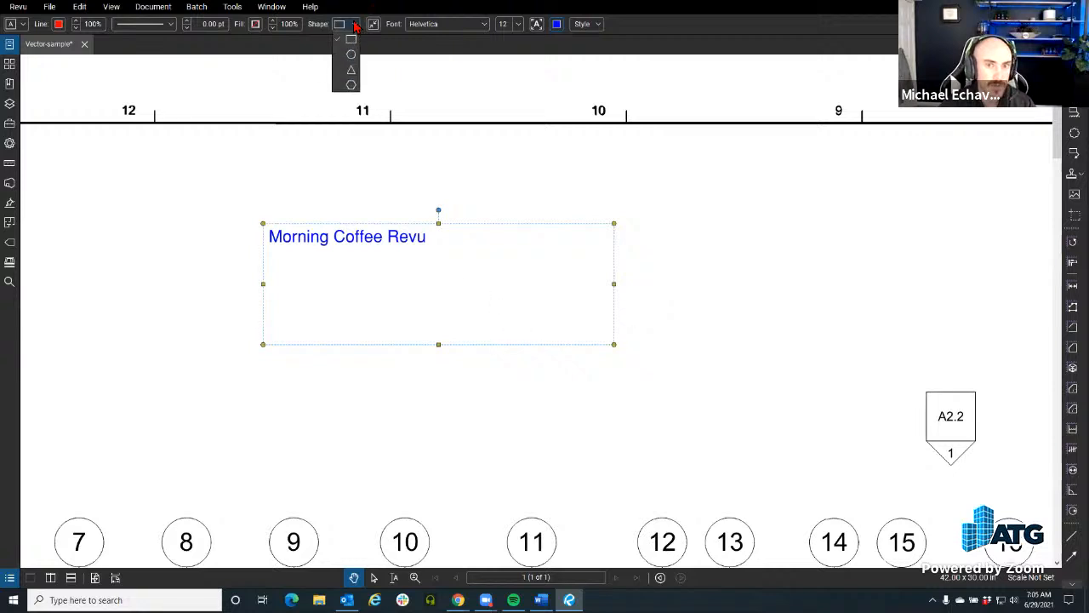
{"action": "left_click", "coordinate": [351, 85]}
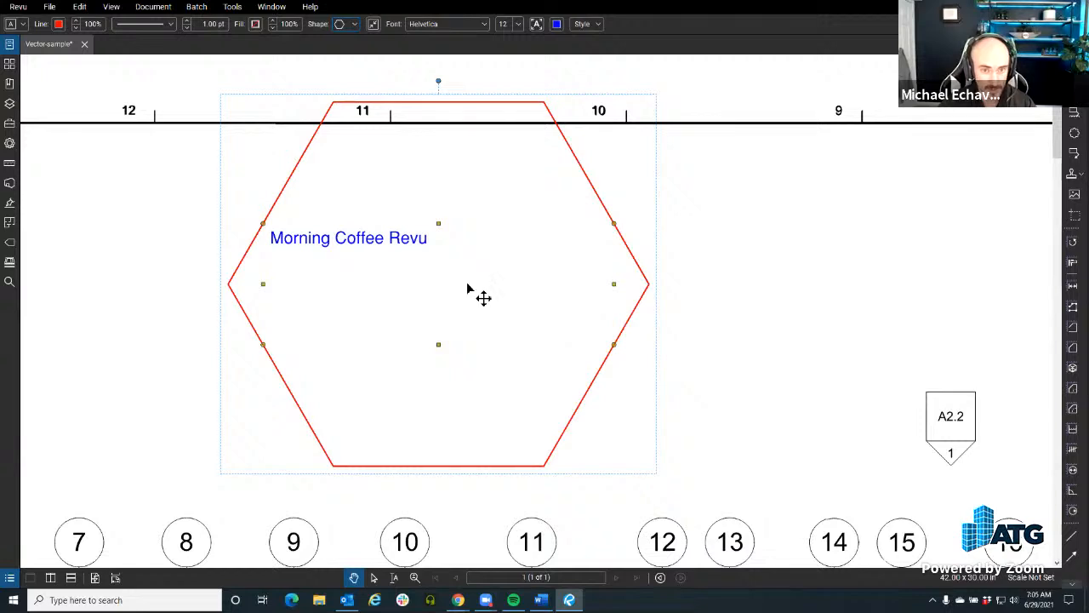
Step: Examine the markup tool preferences, including the option to autosize text box and callout markups, without changing any setting
{"action": "left_click_drag", "start_coordinate": [473, 284], "coordinate": [500, 284]}
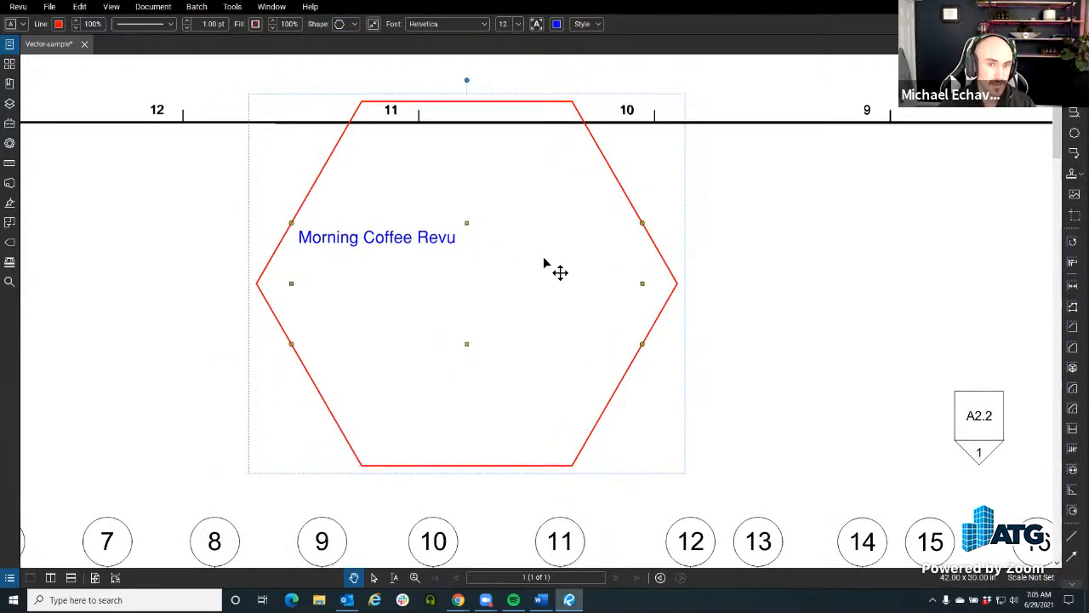
{"action": "key", "text": "ctrl"}
{"action": "key", "text": "ctrl"}
{"action": "key", "text": "ctrl"}
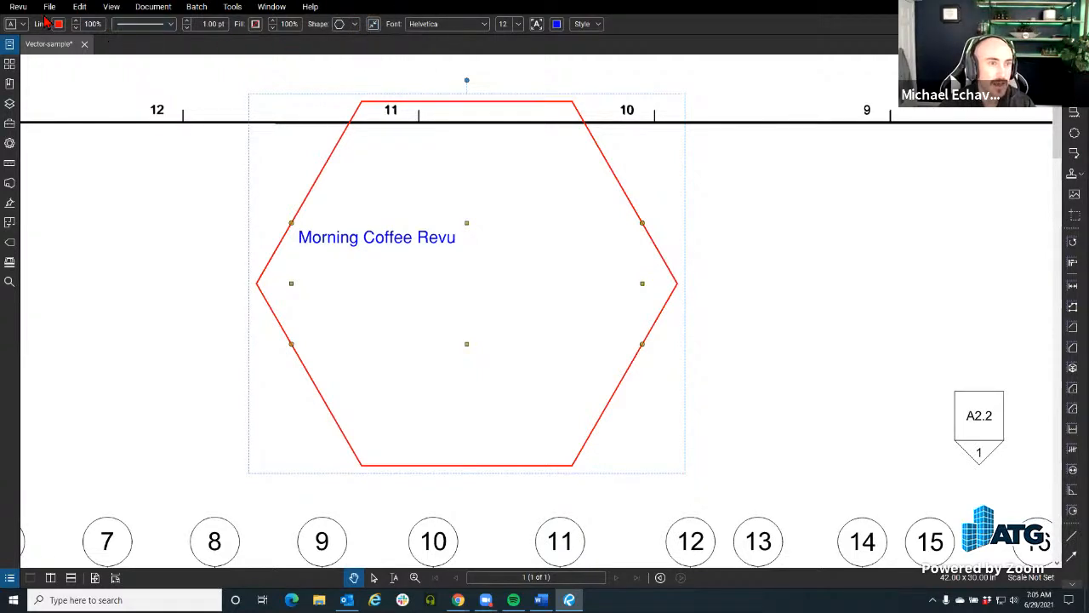
{"action": "left_click", "coordinate": [18, 7]}
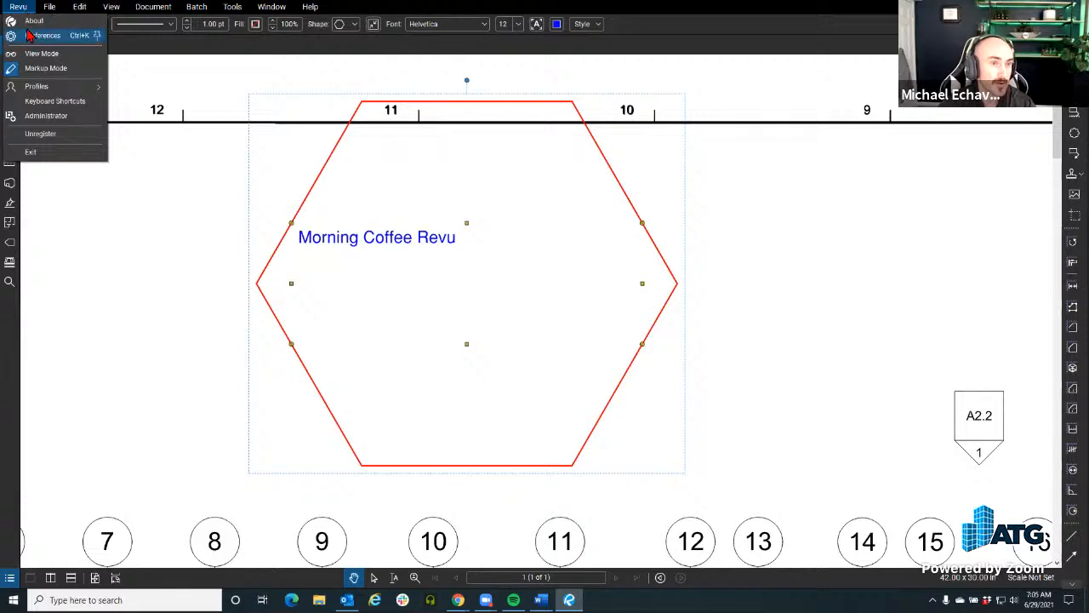
{"action": "left_click", "coordinate": [70, 39]}
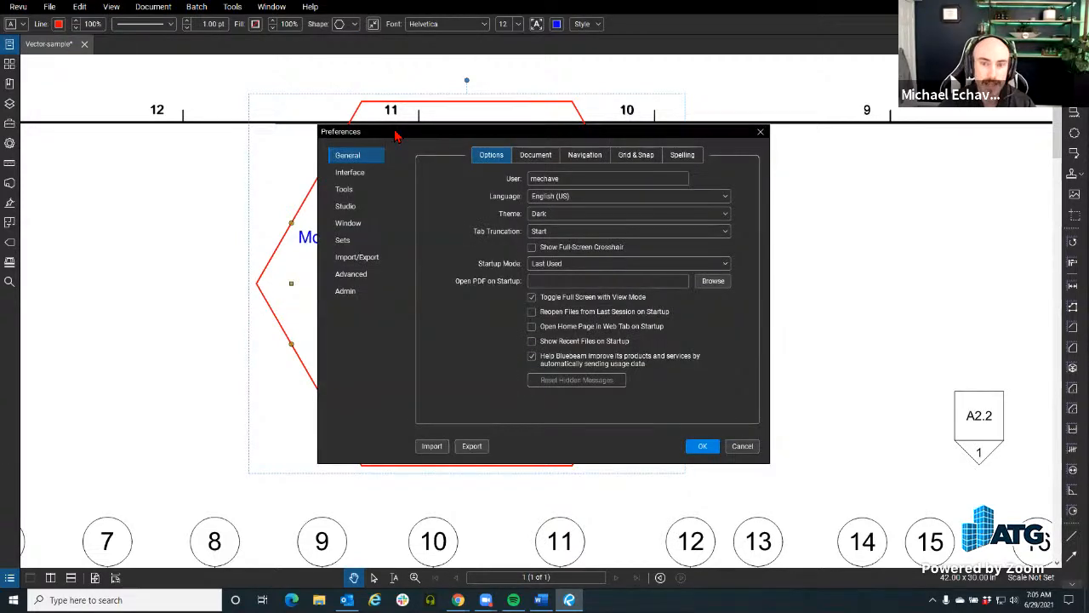
{"action": "left_click_drag", "start_coordinate": [396, 135], "coordinate": [245, 97]}
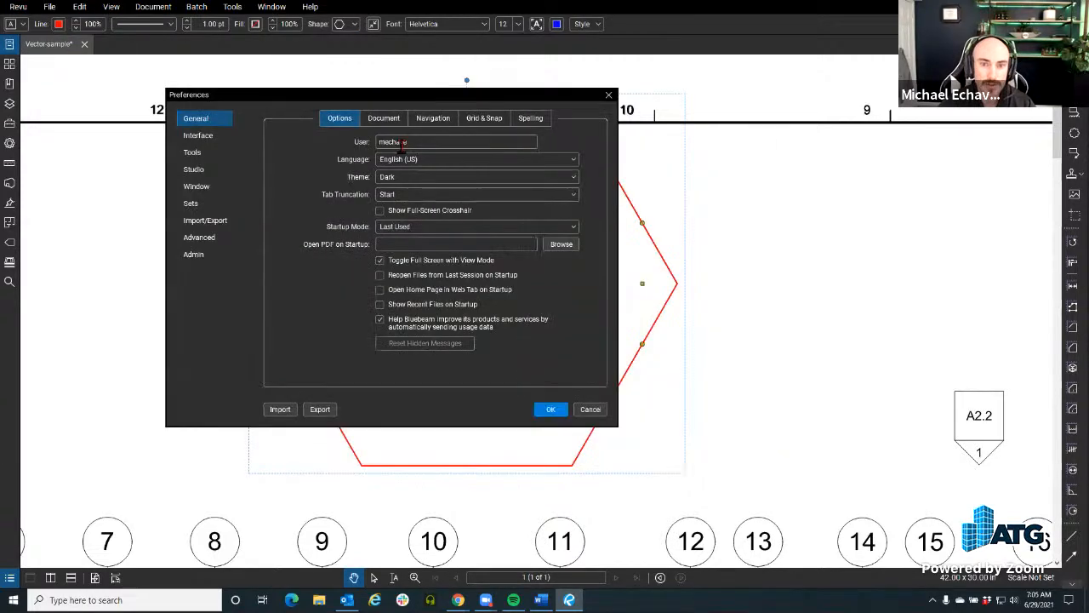
{"action": "left_click", "coordinate": [208, 155]}
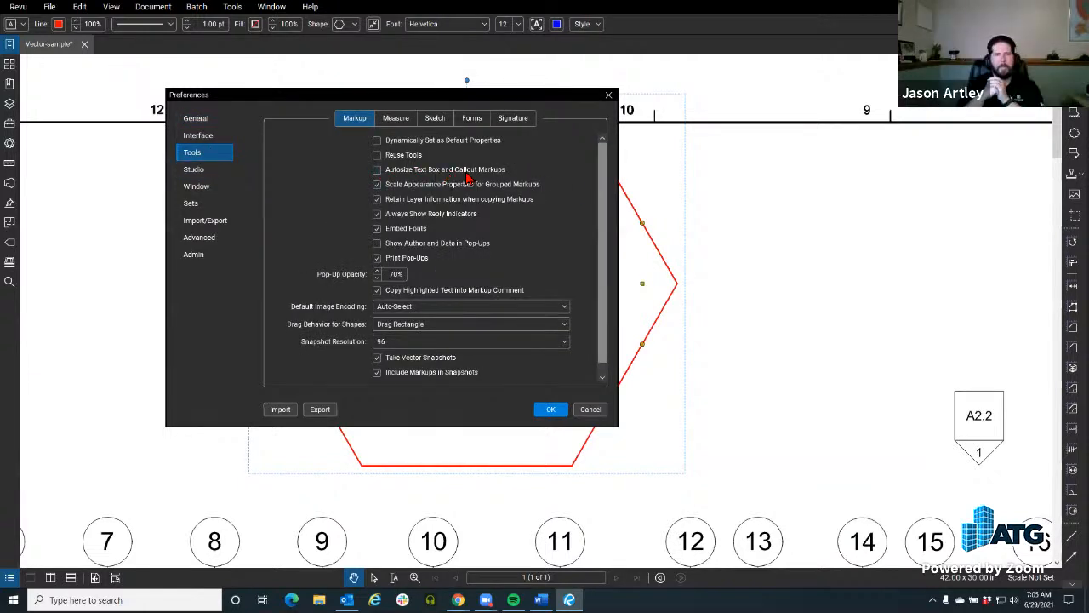
{"action": "key", "text": "ctrl"}
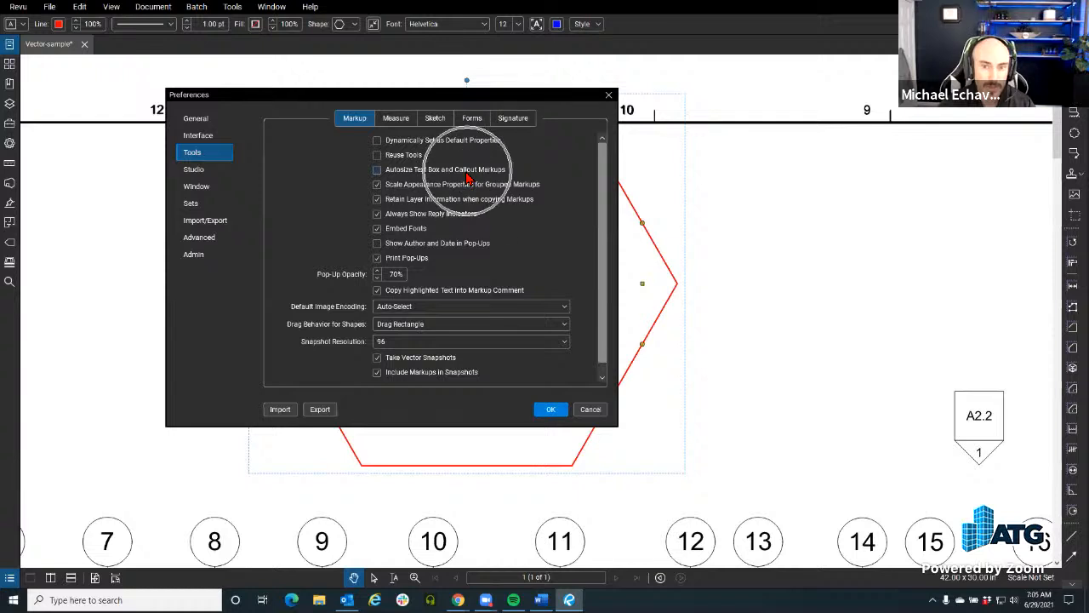
{"action": "left_click", "coordinate": [589, 411]}
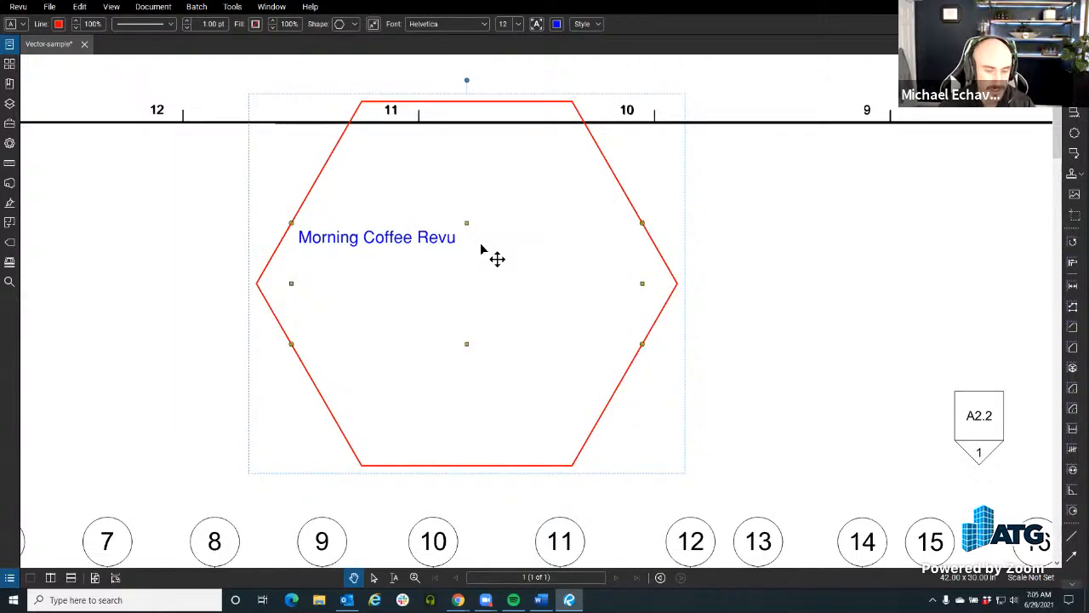
Step: Autosize the hexagonal "Morning Coffee Revu" text box to fit its text and change its shape to a rectangle
{"action": "key", "text": "alt+z"}
{"action": "left_click_drag", "start_coordinate": [540, 283], "coordinate": [621, 299]}
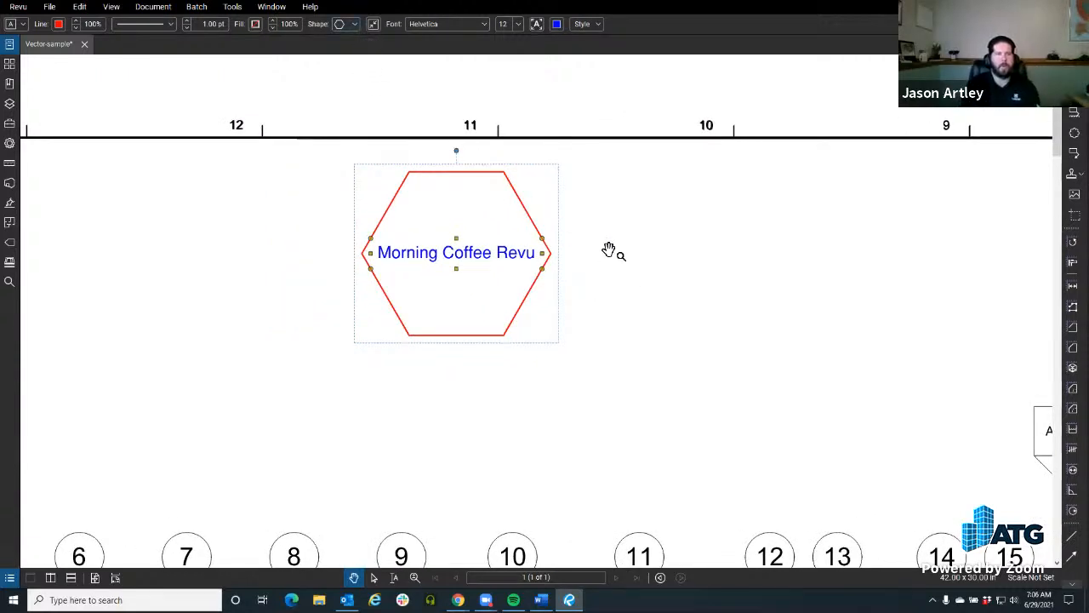
{"action": "left_click", "coordinate": [354, 28]}
{"action": "left_click", "coordinate": [351, 40]}
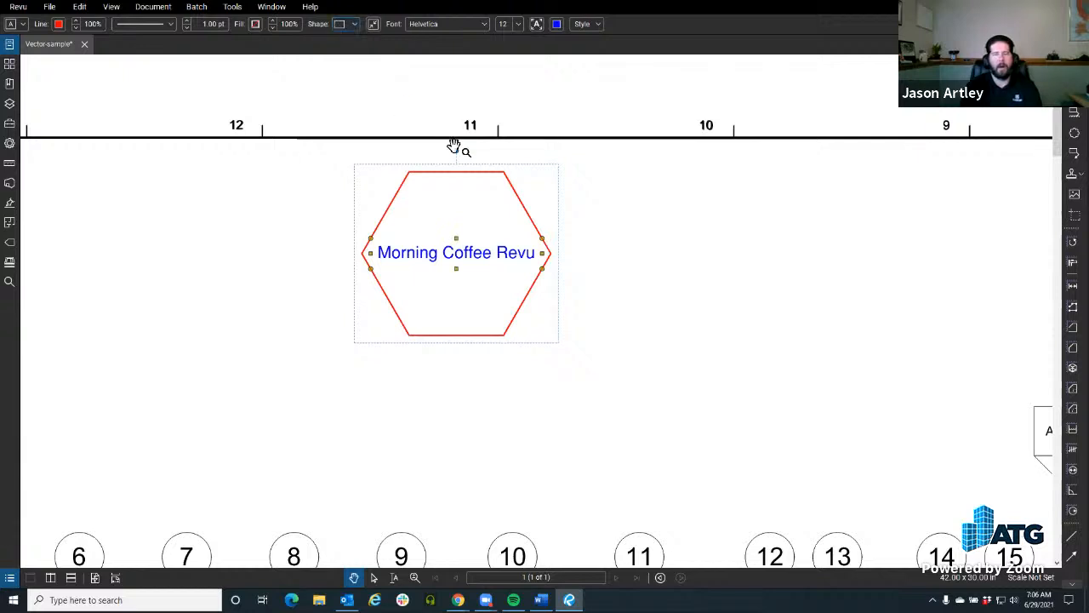
{"action": "left_click", "coordinate": [640, 287]}
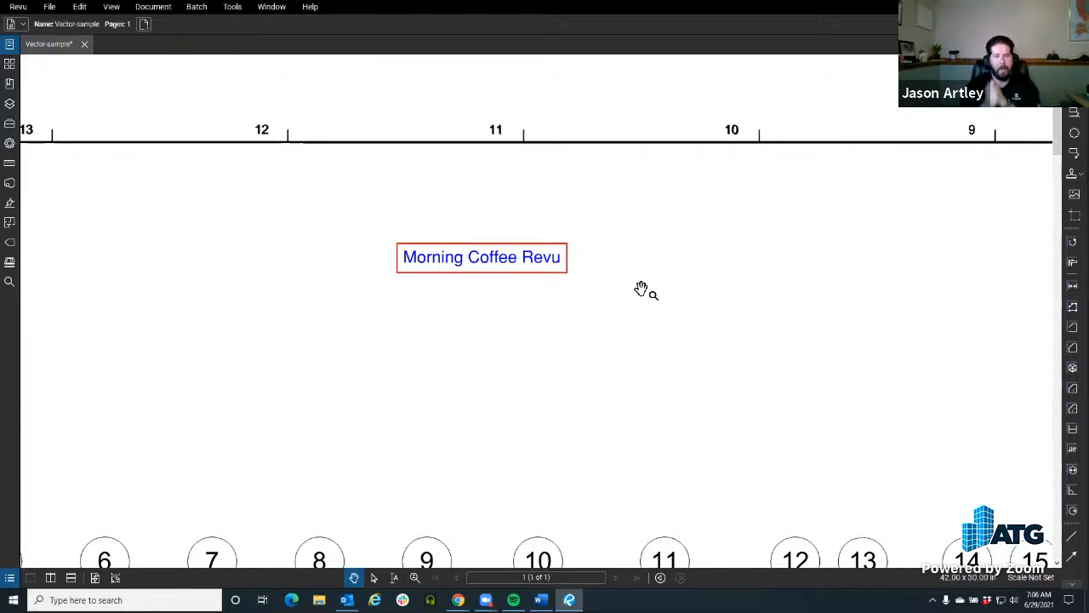
Step: Change the "Morning Coffee Revu" text box's line color to blue
{"action": "left_click", "coordinate": [478, 284]}
{"action": "left_click_drag", "start_coordinate": [475, 290], "coordinate": [437, 294]}
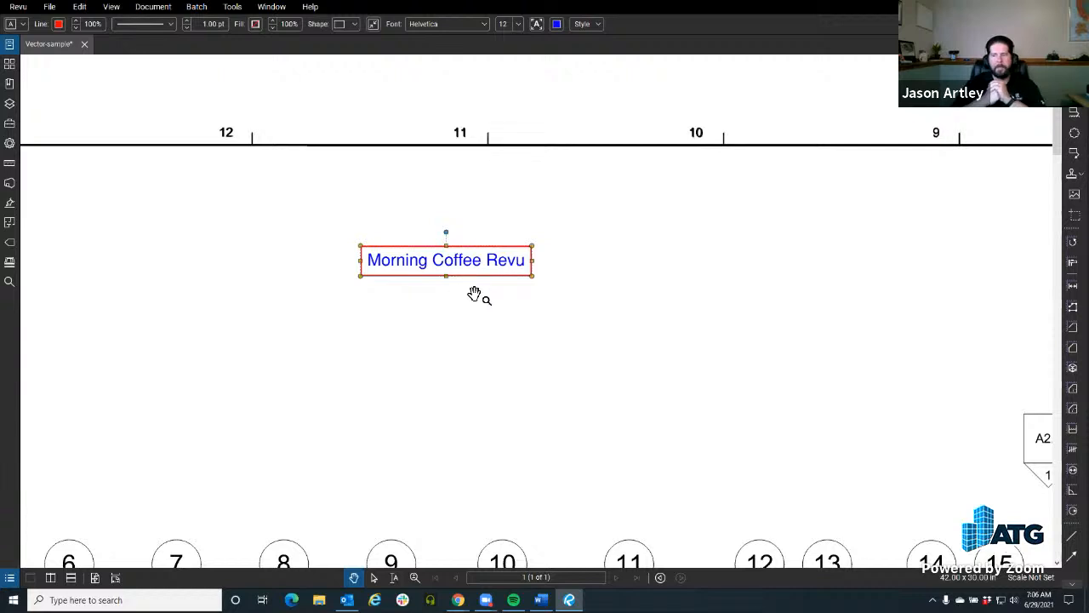
{"action": "left_click", "coordinate": [57, 25]}
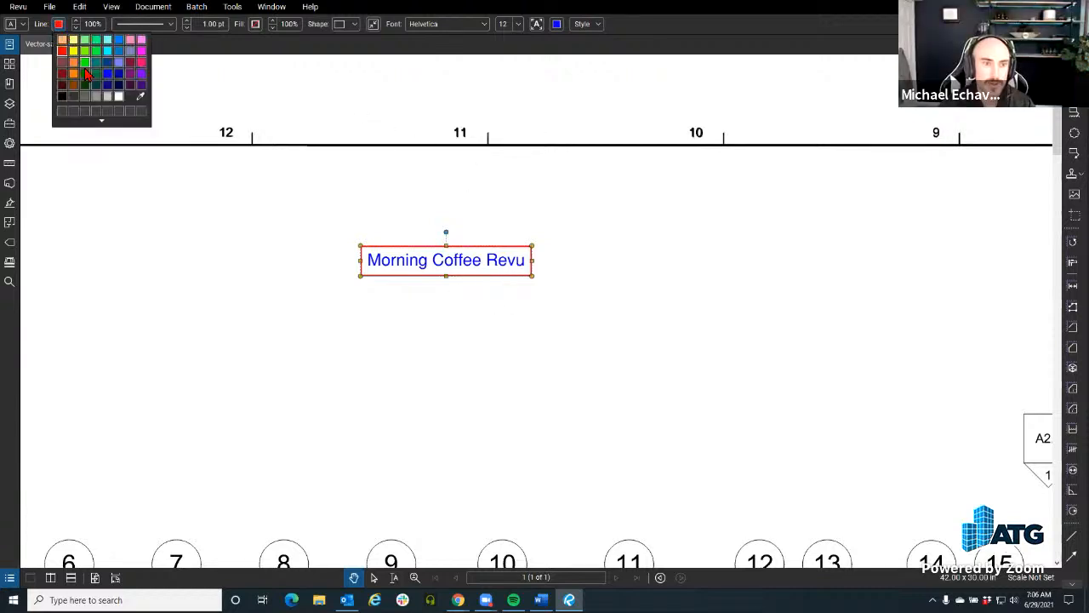
{"action": "left_click", "coordinate": [106, 80]}
{"action": "left_click", "coordinate": [301, 308]}
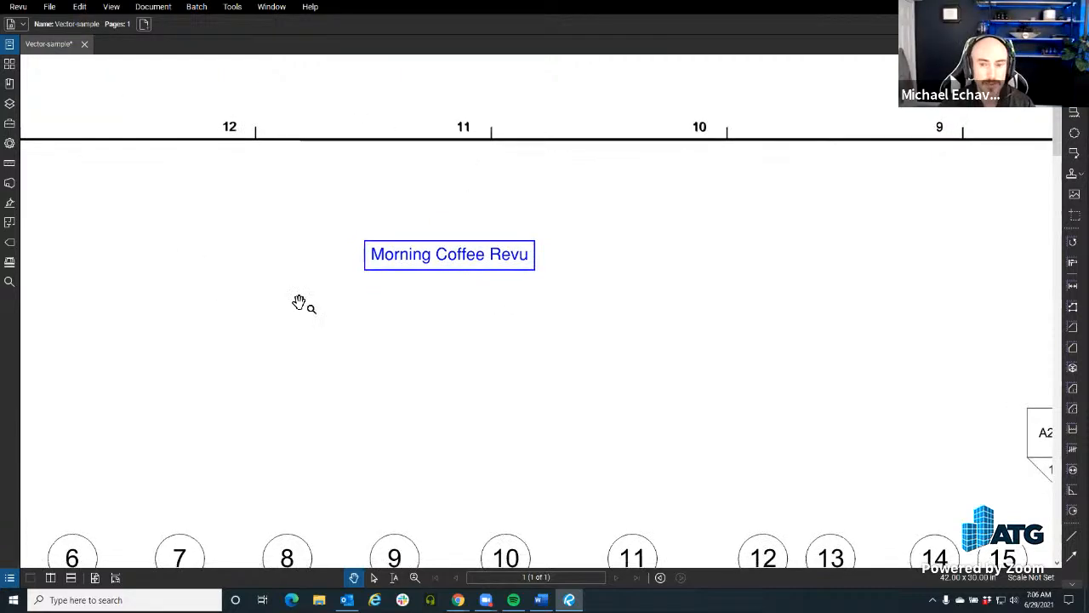
Step: Draw an arrow from the text box's lower-right corner to the top of grid bubble 11, and delete that arrow
{"action": "scroll", "coordinate": [301, 309], "scroll_direction": "down", "scroll_amount": 1}
{"action": "left_click", "coordinate": [404, 274]}
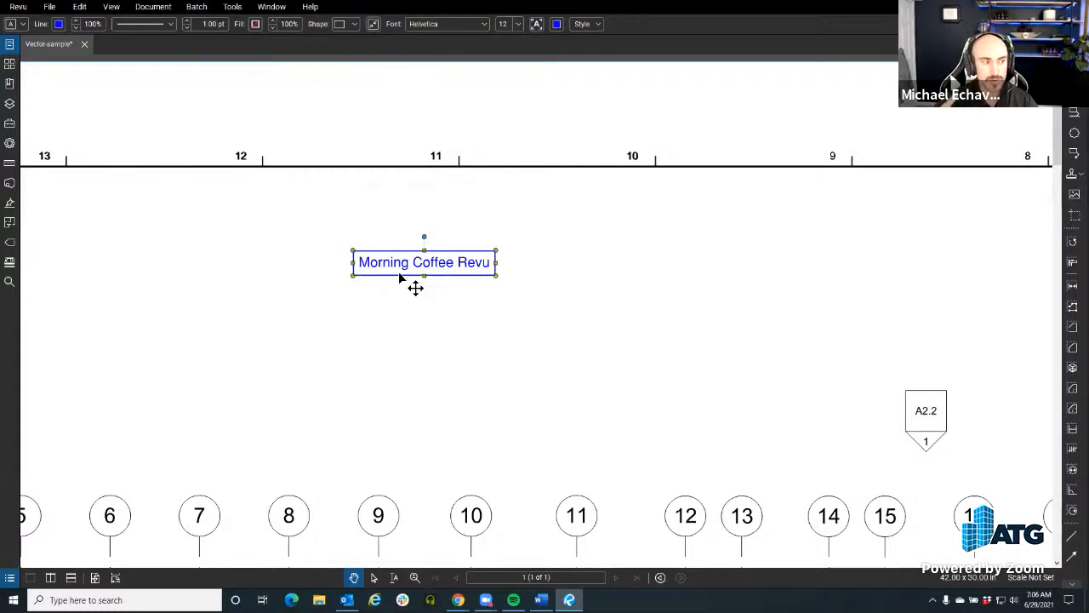
{"action": "left_click", "coordinate": [850, 297]}
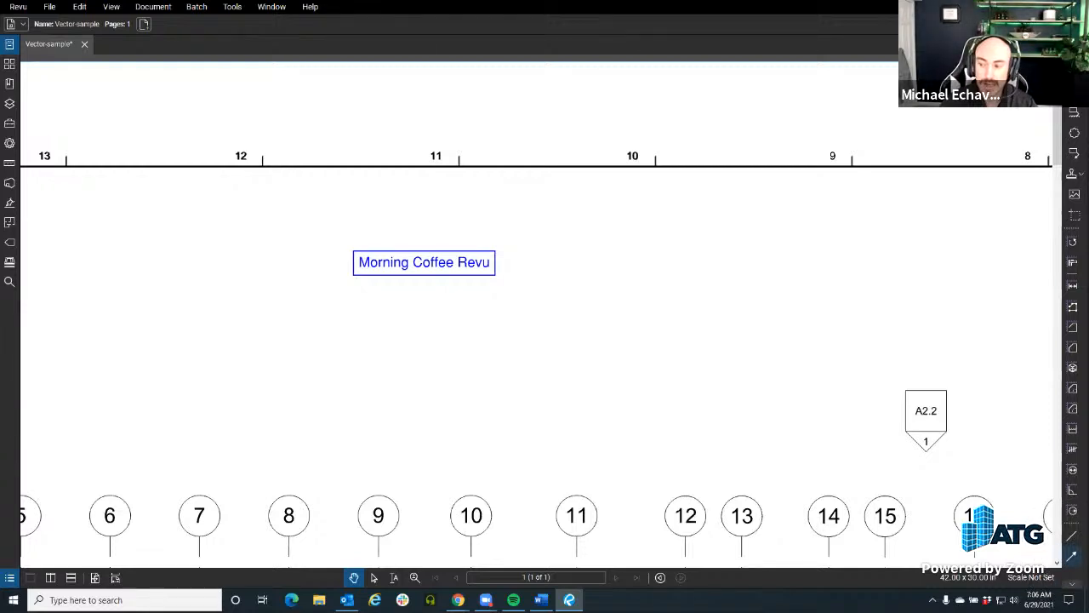
{"action": "left_click", "coordinate": [1071, 556]}
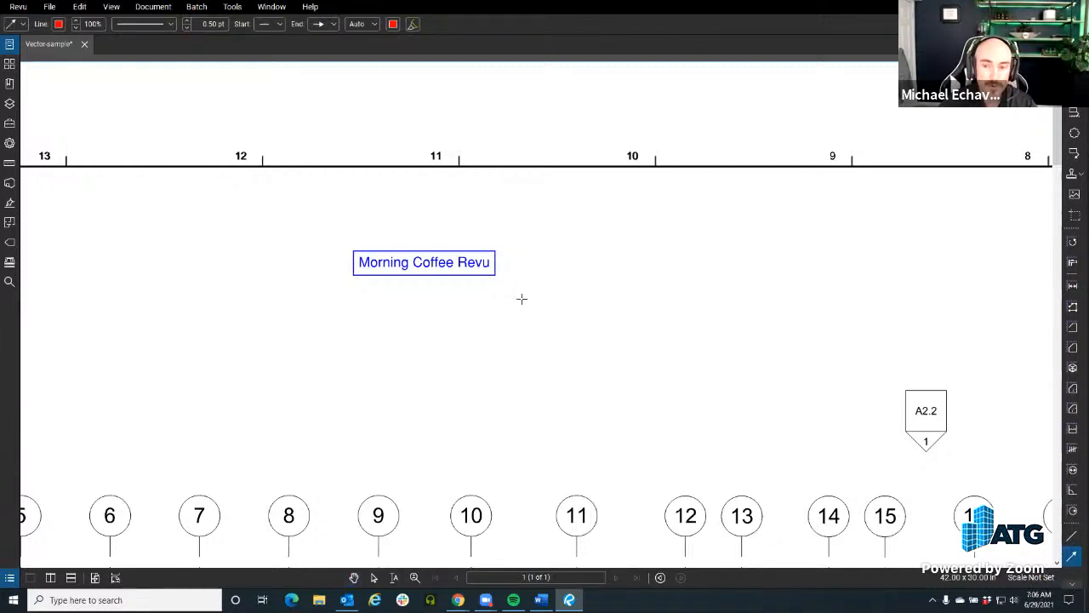
{"action": "left_click", "coordinate": [495, 275]}
{"action": "left_click", "coordinate": [580, 494]}
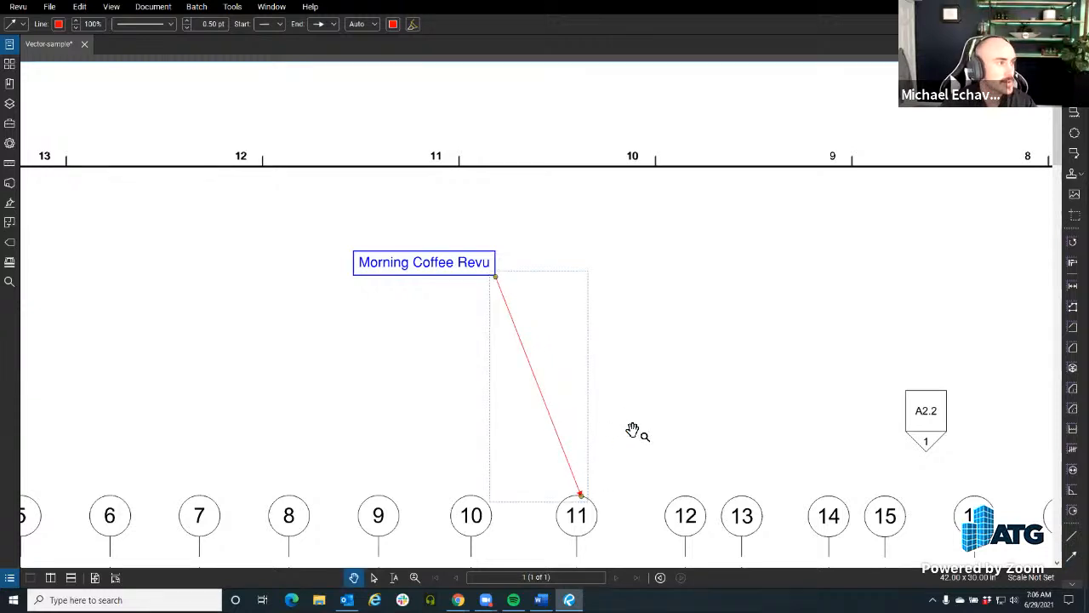
{"action": "key", "text": "Escape"}
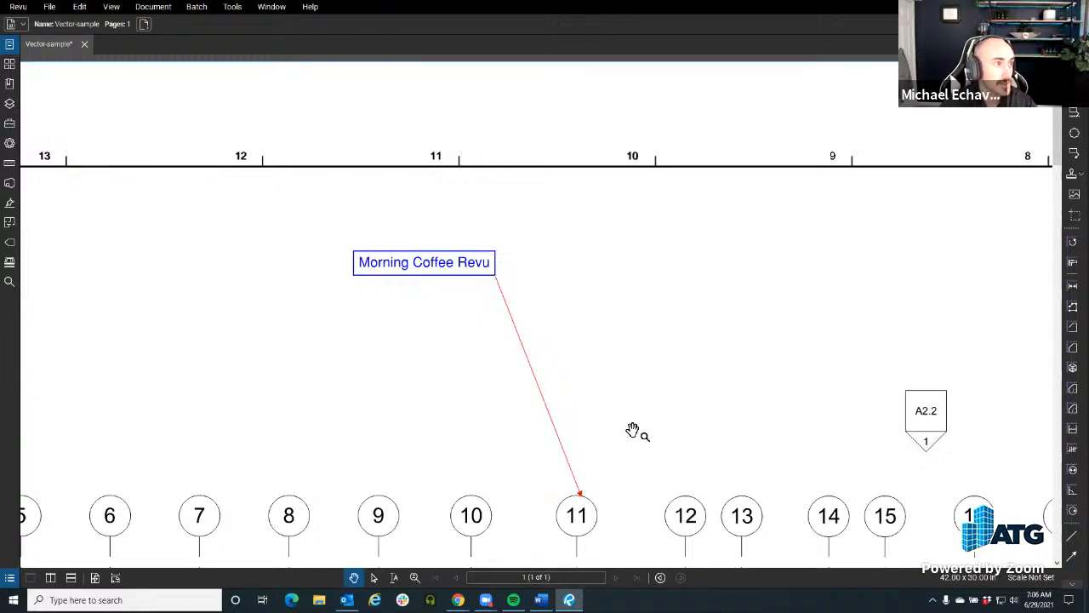
{"action": "left_click", "coordinate": [532, 372]}
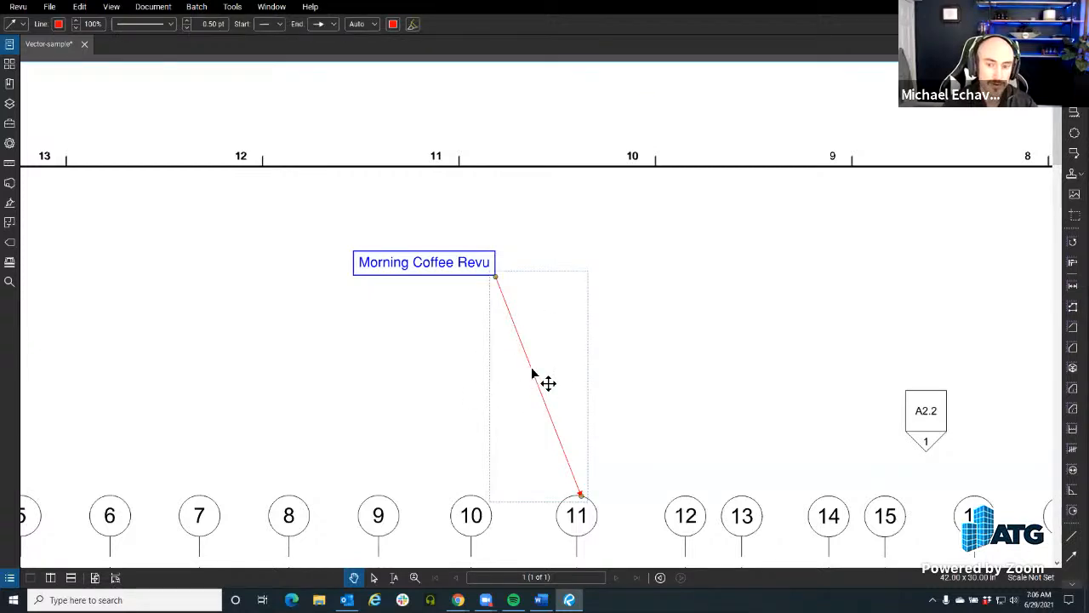
{"action": "key", "text": "Delete"}
Step: Add a leader to the "Morning Coffee Revu" text box pointing to the top of grid bubble 12
{"action": "left_click", "coordinate": [404, 285]}
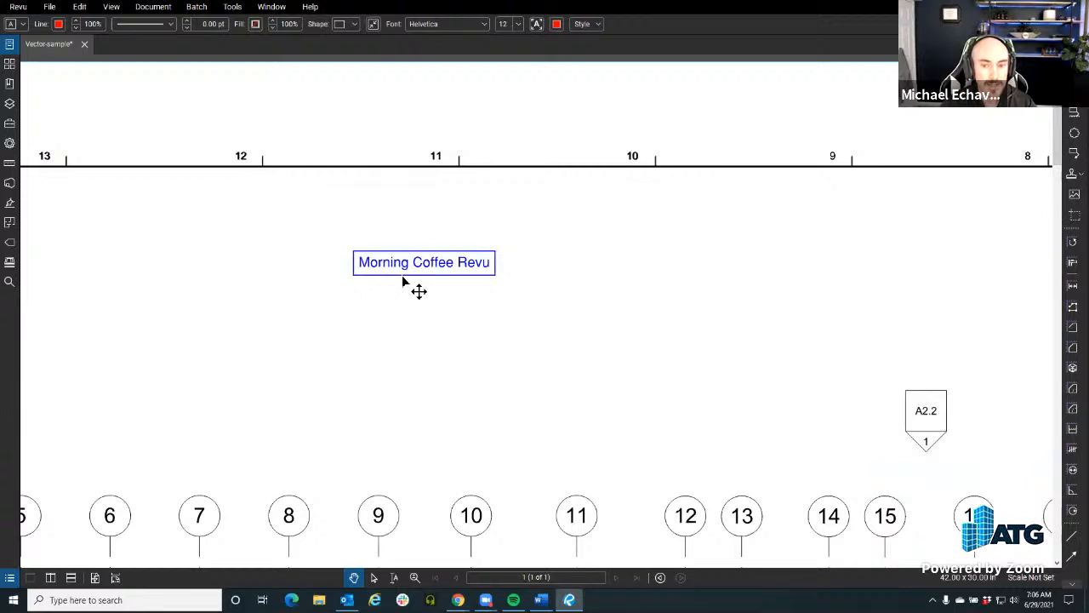
{"action": "left_click", "coordinate": [404, 284]}
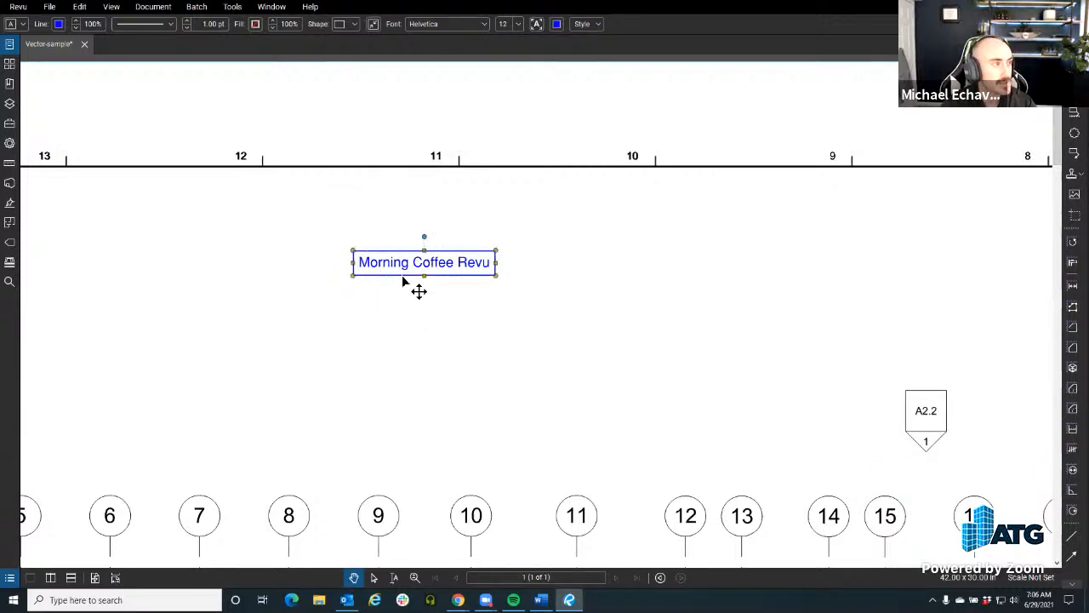
{"action": "right_click", "coordinate": [401, 282]}
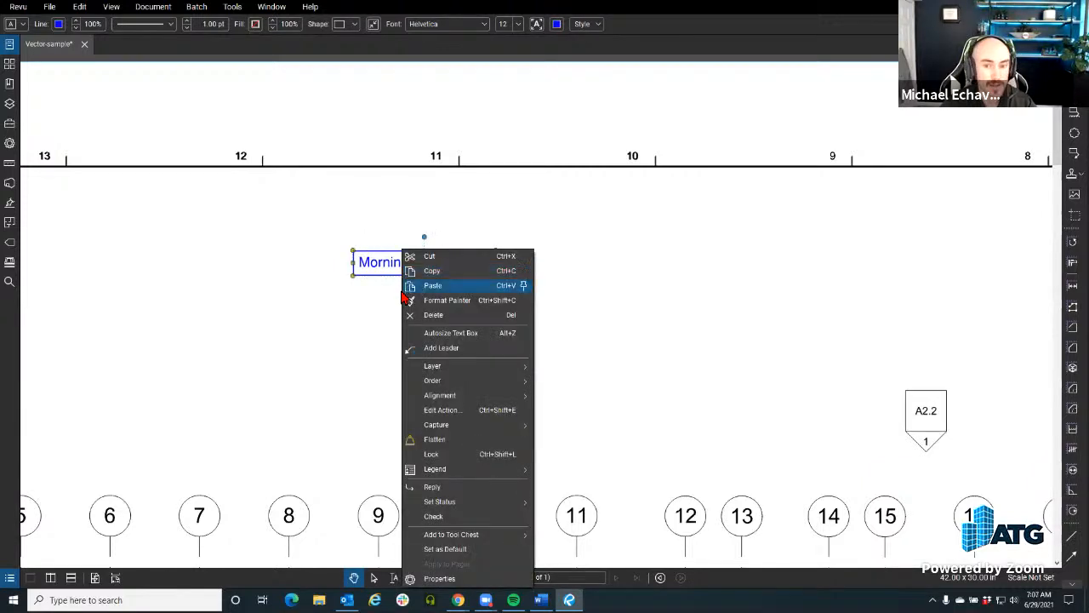
{"action": "left_click", "coordinate": [425, 348]}
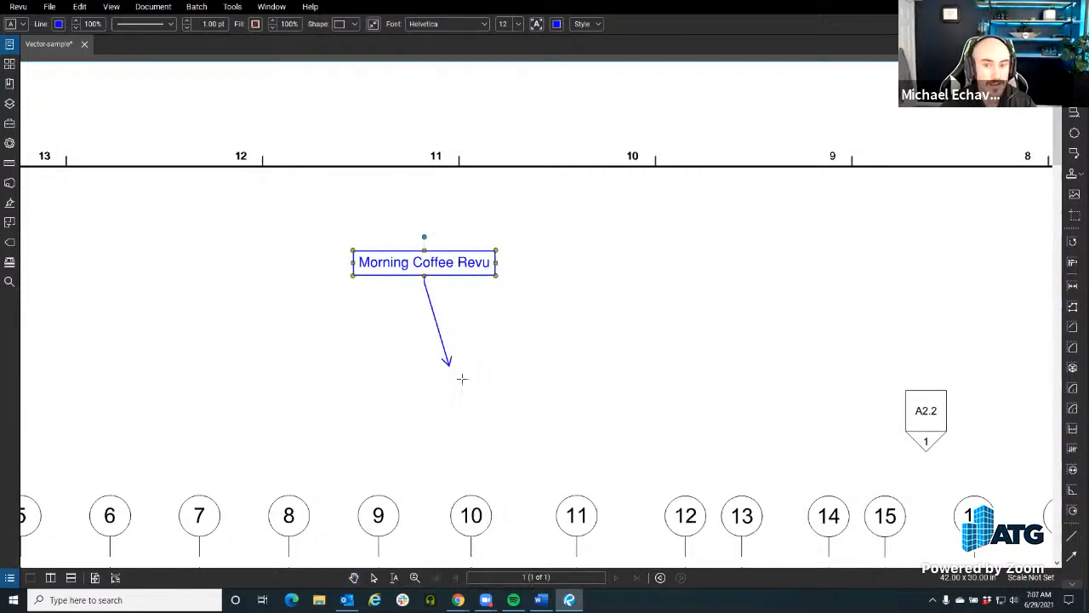
{"action": "left_click", "coordinate": [682, 495]}
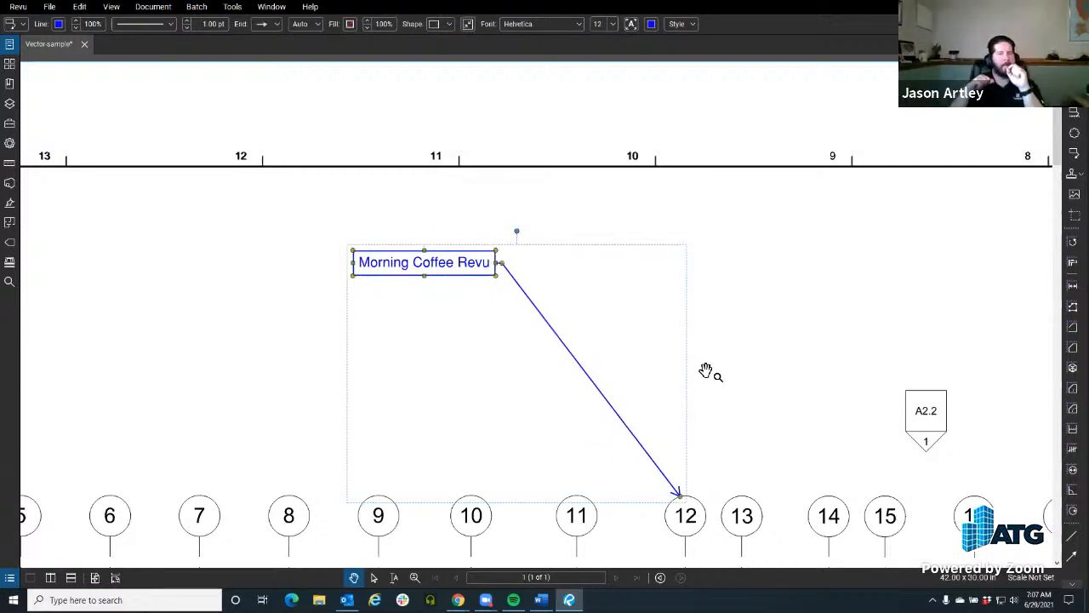
{"action": "left_click", "coordinate": [732, 332]}
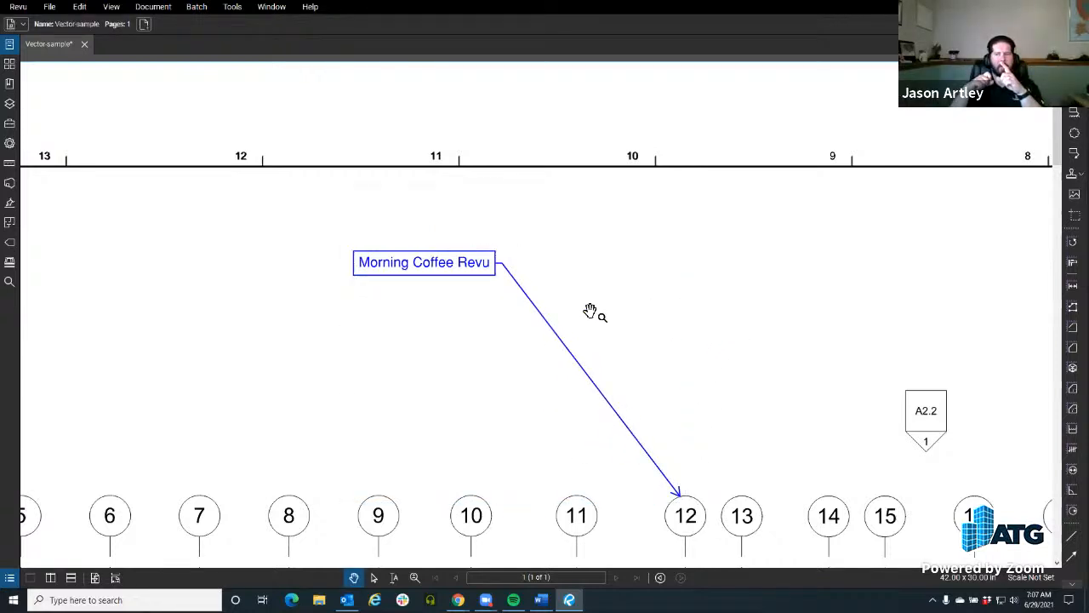
{"action": "left_click", "coordinate": [530, 302]}
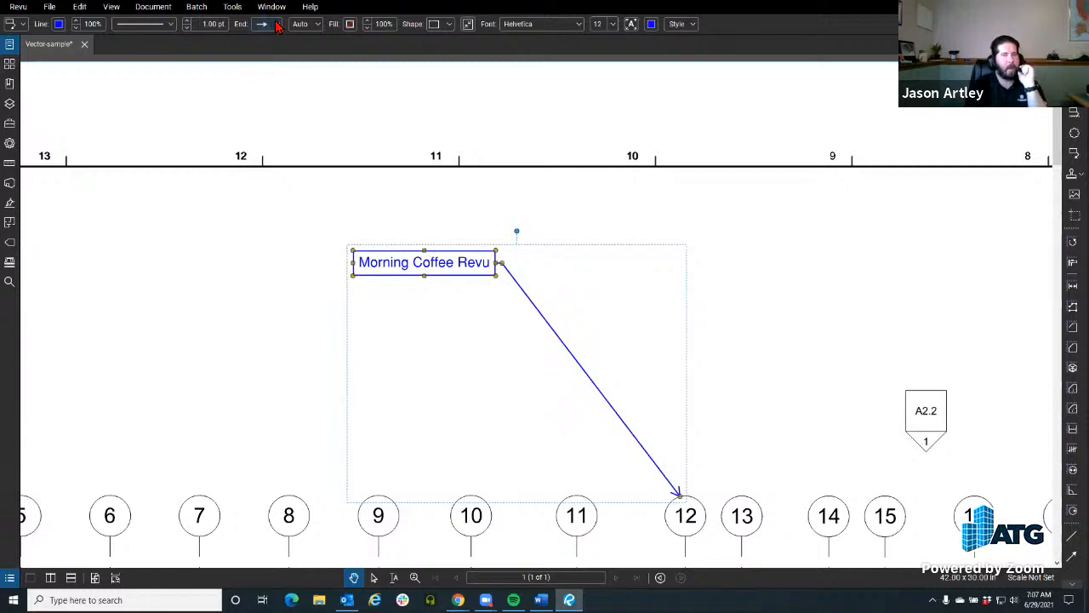
{"action": "left_click", "coordinate": [728, 232]}
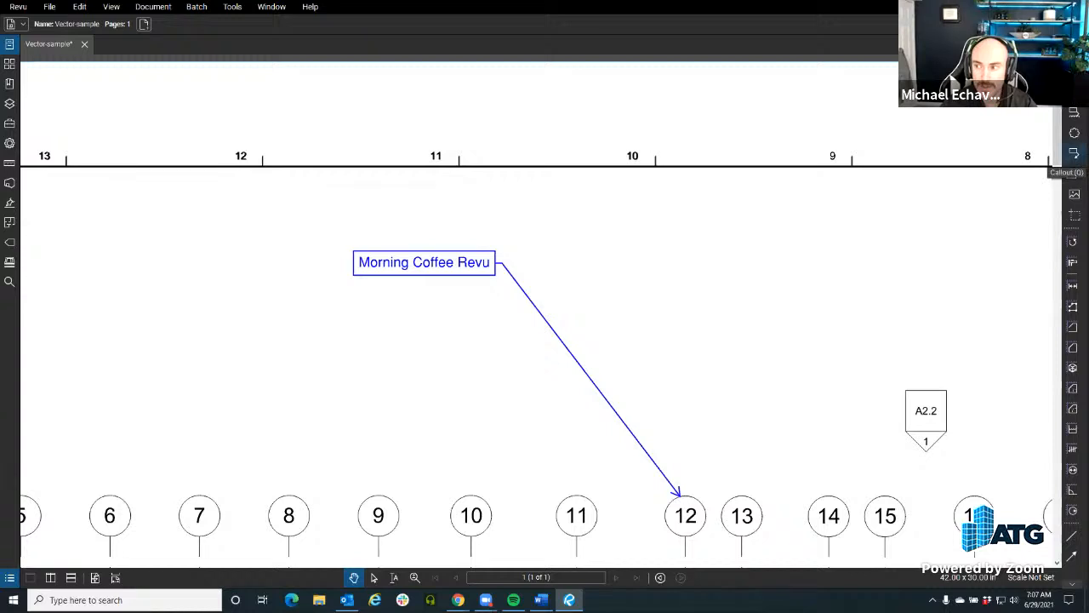
{"action": "left_click", "coordinate": [1074, 153]}
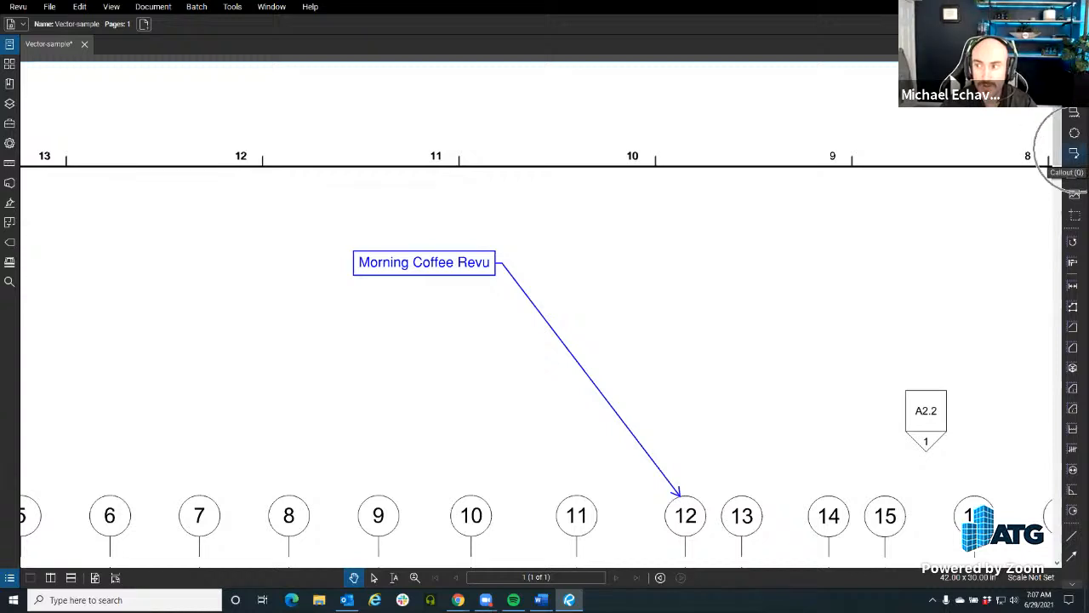
{"action": "left_click", "coordinate": [232, 7]}
{"action": "mouse_move", "coordinate": [248, 26]}
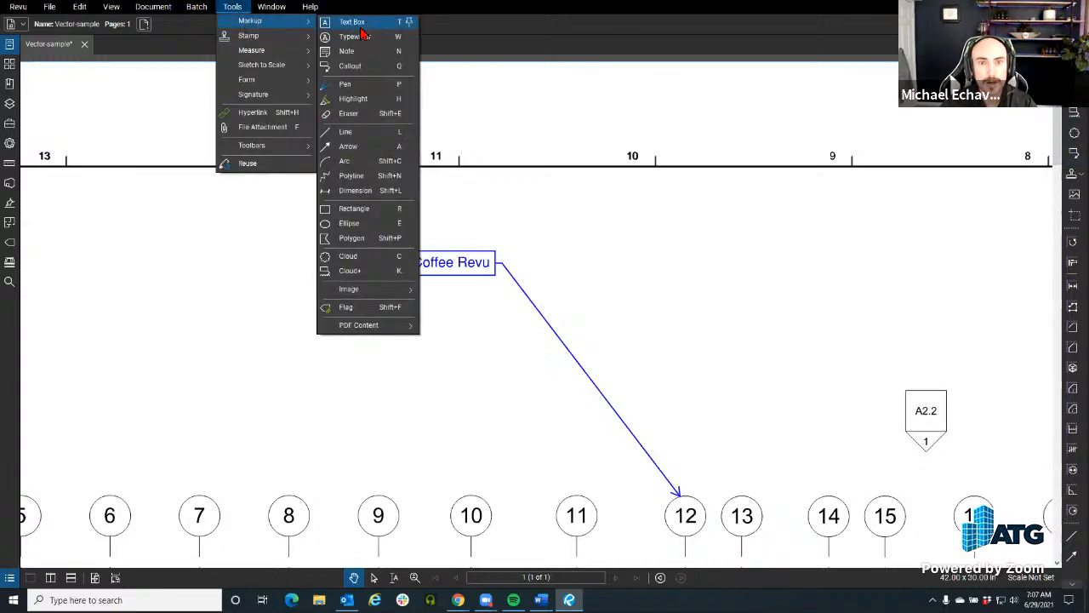
{"action": "left_click", "coordinate": [838, 255]}
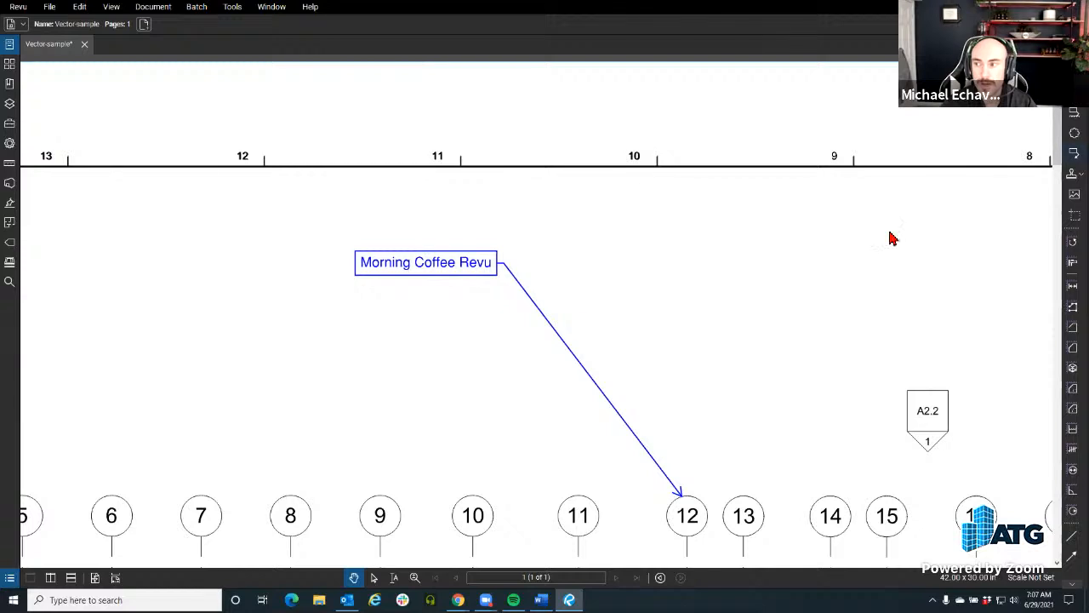
Step: Add a callout reading "Hello All" between the 12 and 13 border marks, with its arrow pointing to the top of grid bubble 6
{"action": "left_click", "coordinate": [1074, 153]}
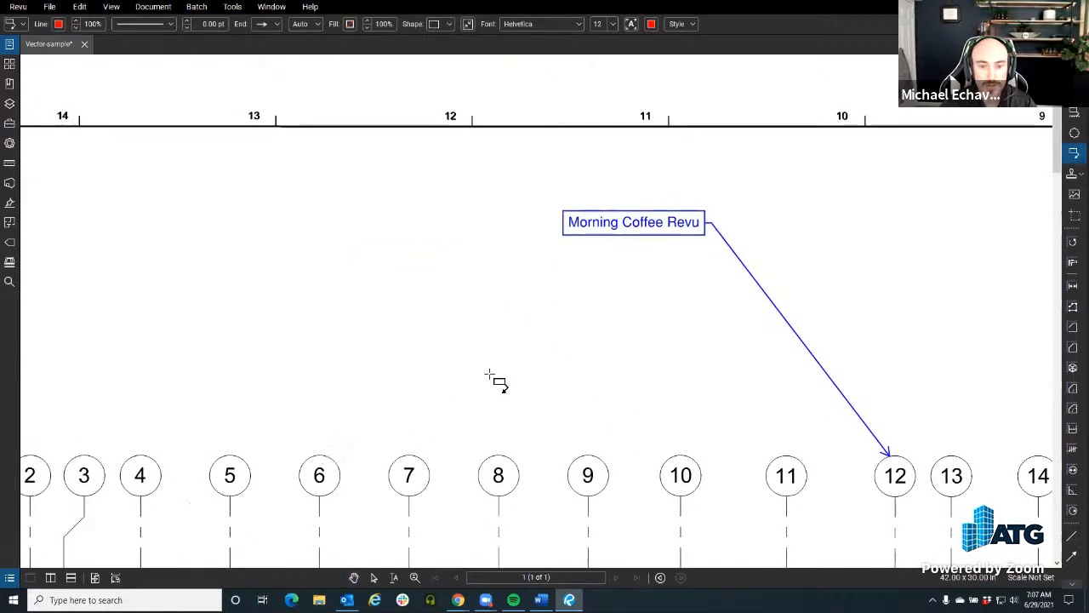
{"action": "left_click", "coordinate": [320, 455]}
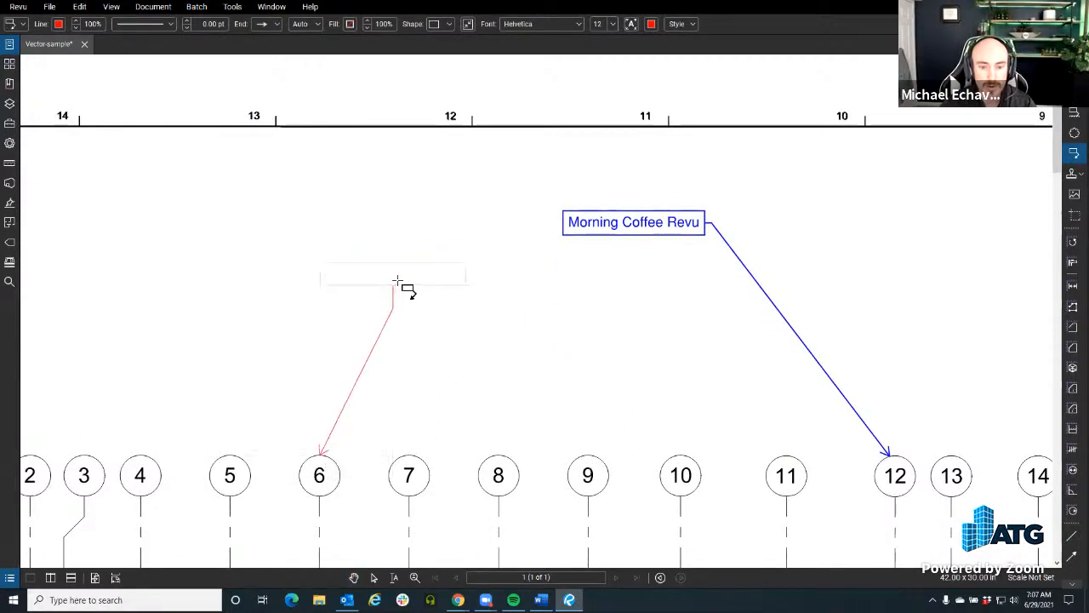
{"action": "left_click", "coordinate": [460, 234]}
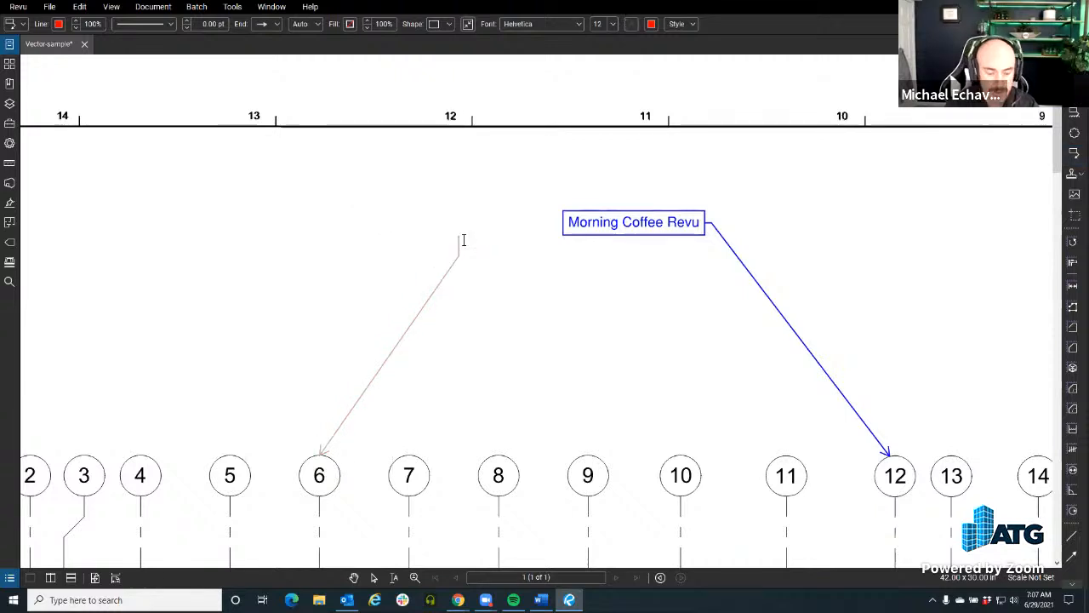
{"action": "type", "text": "Hello "}
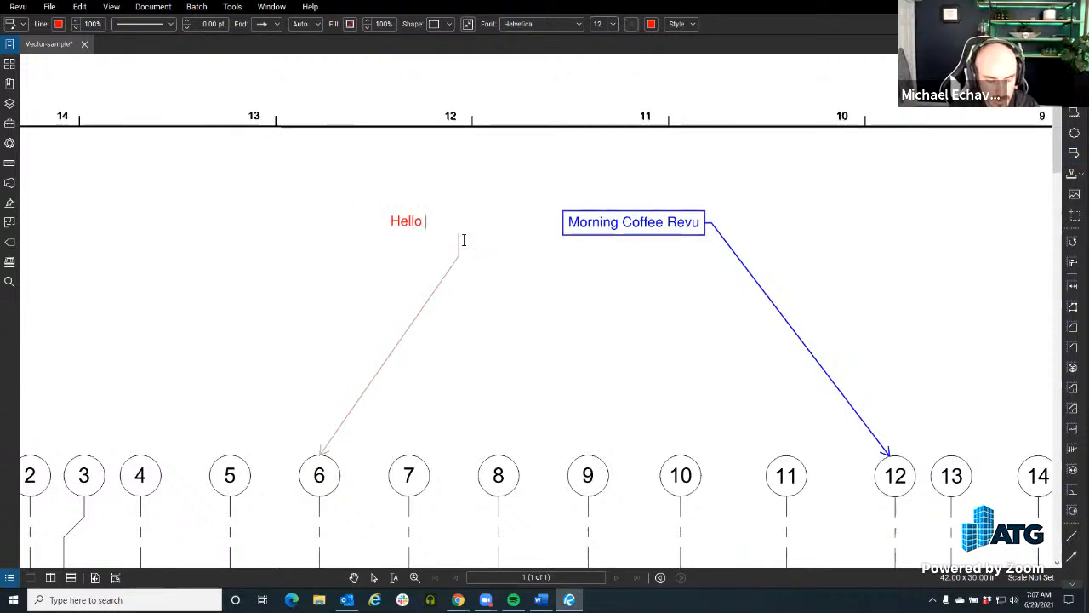
{"action": "type", "text": "All"}
{"action": "left_click", "coordinate": [497, 330]}
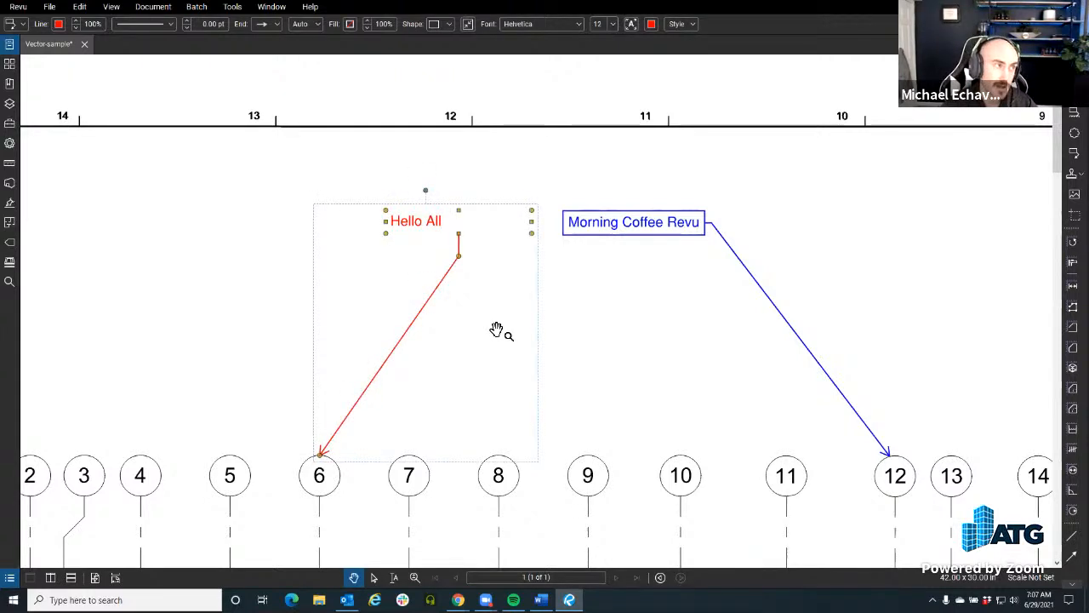
Step: Autosize the "Hello All" callout to fit its text and move its leader bend to the left side of the text
{"action": "left_click", "coordinate": [547, 338]}
{"action": "left_click_drag", "start_coordinate": [547, 338], "coordinate": [482, 338]}
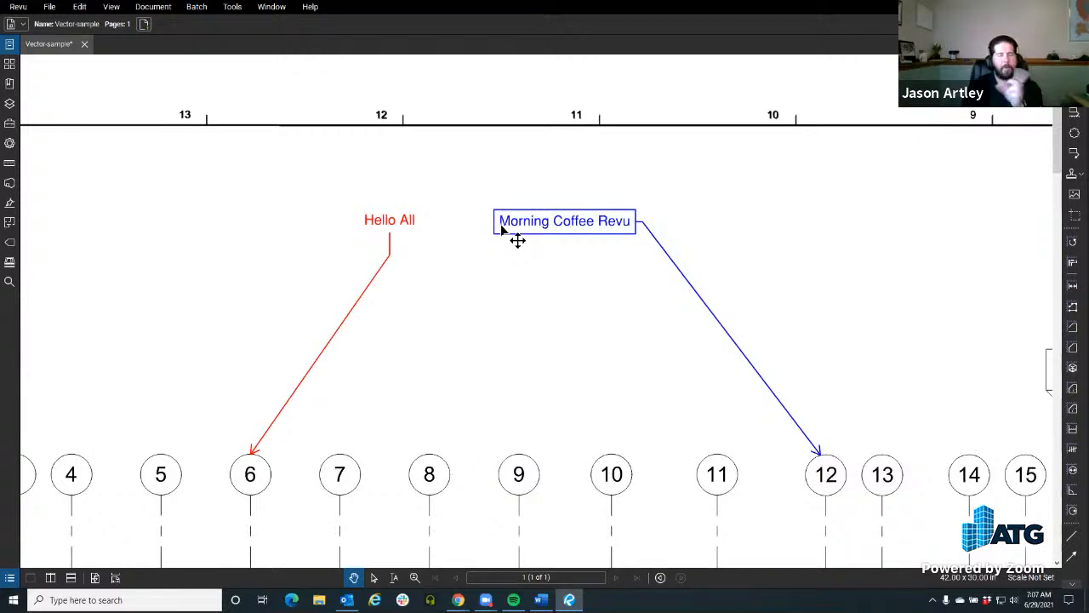
{"action": "left_click_drag", "start_coordinate": [548, 265], "coordinate": [568, 267]}
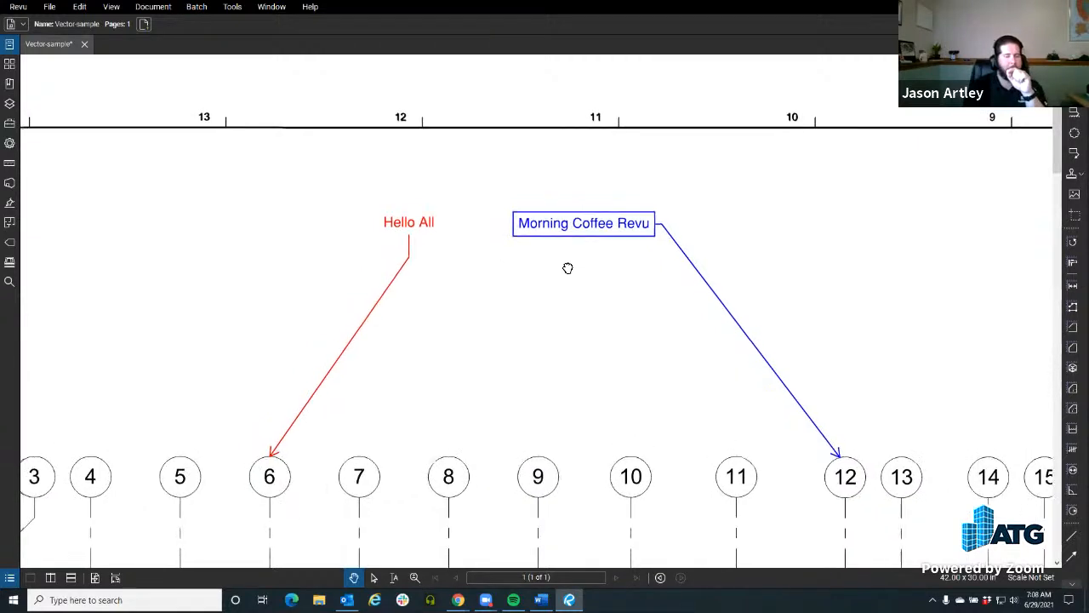
{"action": "left_click", "coordinate": [416, 223]}
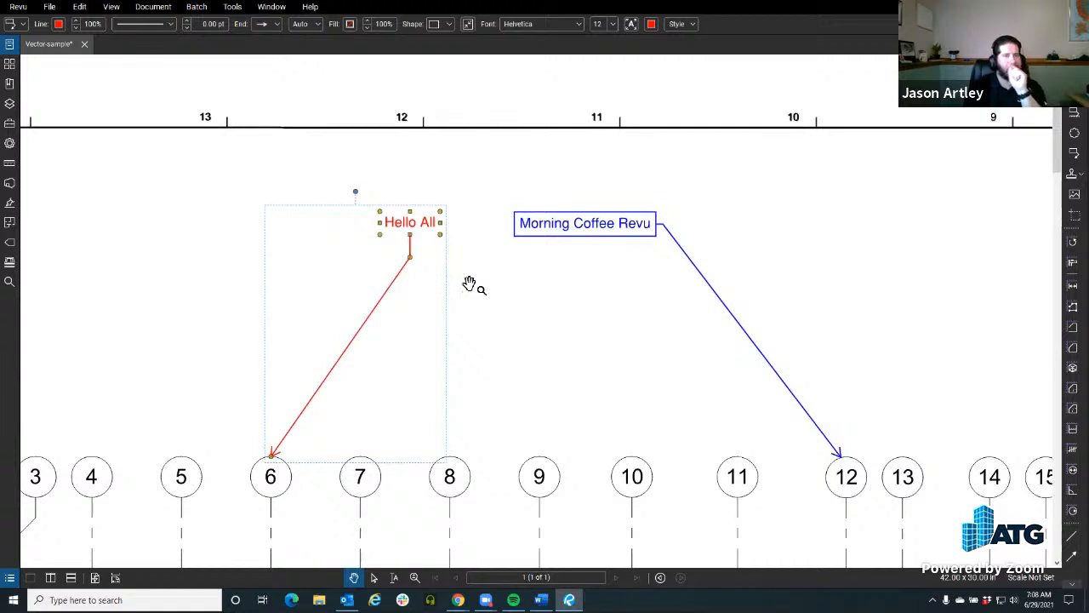
{"action": "left_click_drag", "start_coordinate": [411, 258], "coordinate": [333, 224]}
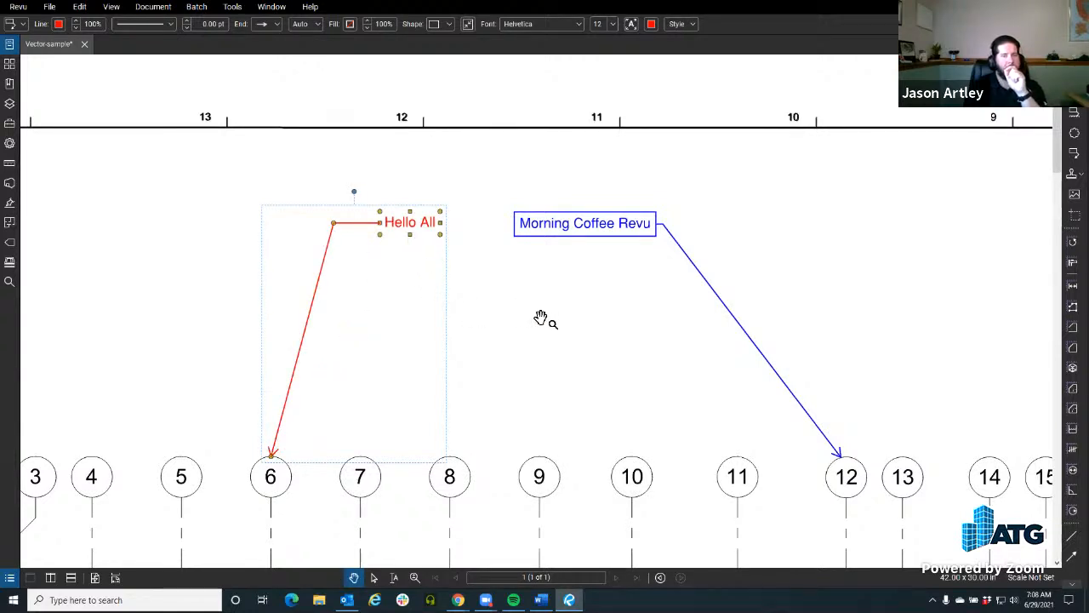
{"action": "left_click", "coordinate": [541, 318]}
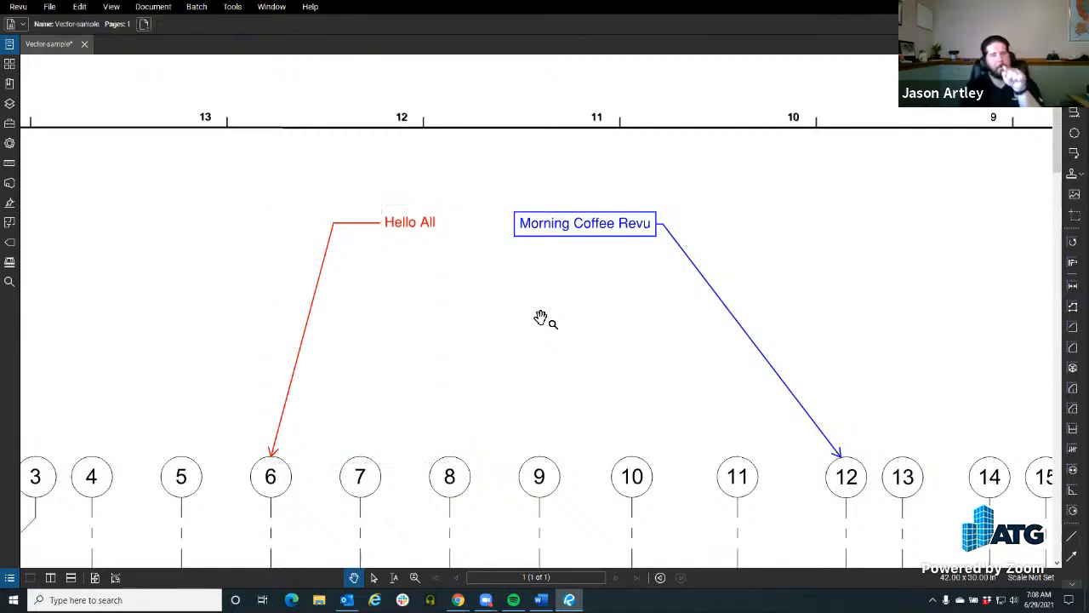
{"action": "key", "text": "q"}
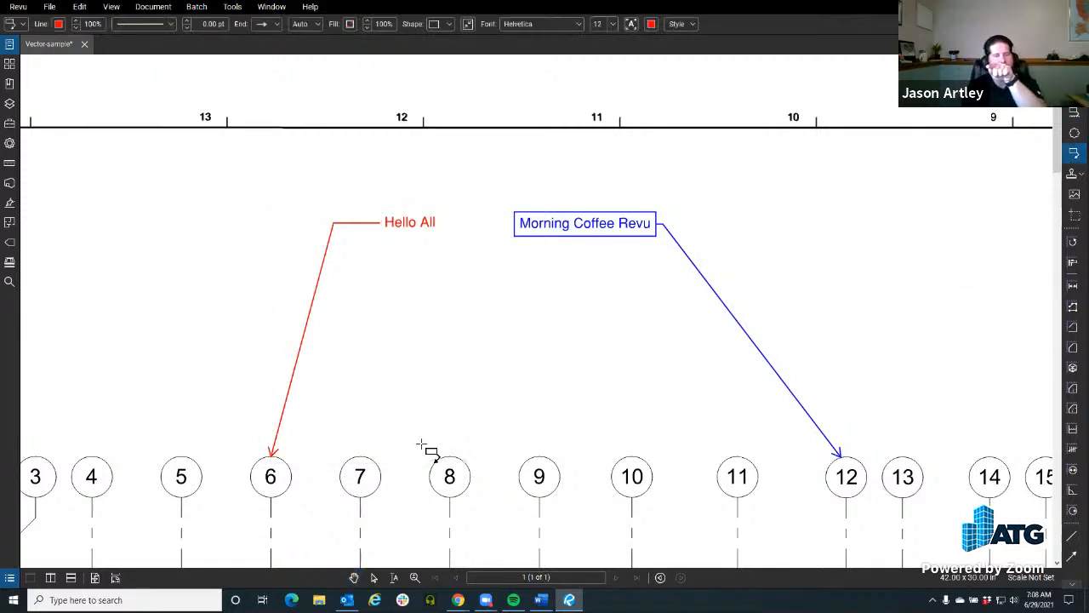
{"action": "left_click", "coordinate": [287, 463]}
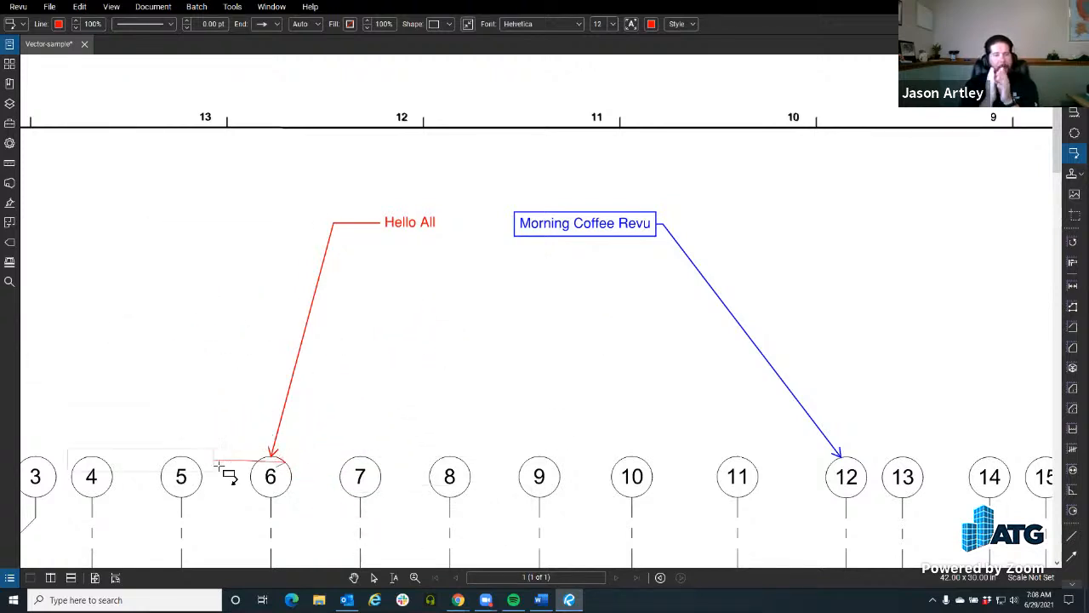
{"action": "key", "text": "Escape"}
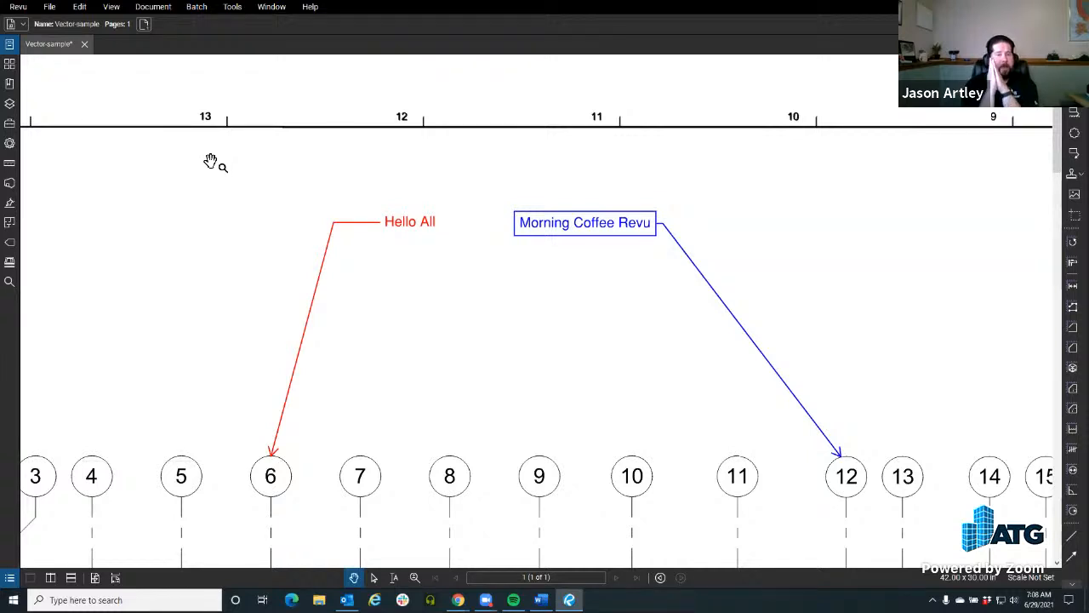
Step: Open the pinned Raster-sample.pdf and split the workspace vertically, with Vector-sample on the left and Raster-sample on the right
{"action": "left_click", "coordinate": [10, 44]}
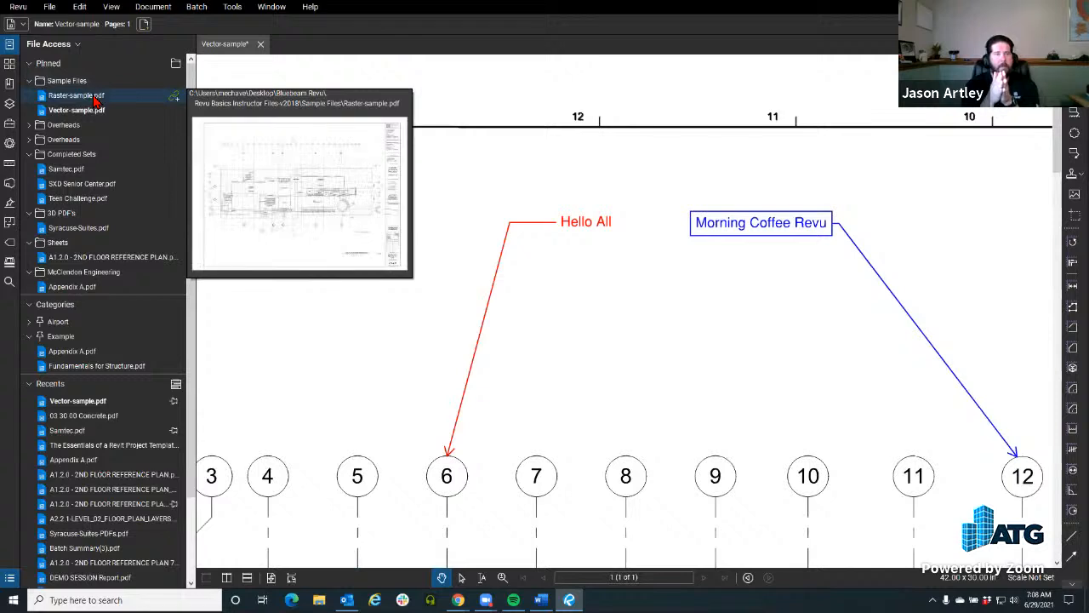
{"action": "left_click", "coordinate": [96, 99]}
{"action": "left_click", "coordinate": [9, 44]}
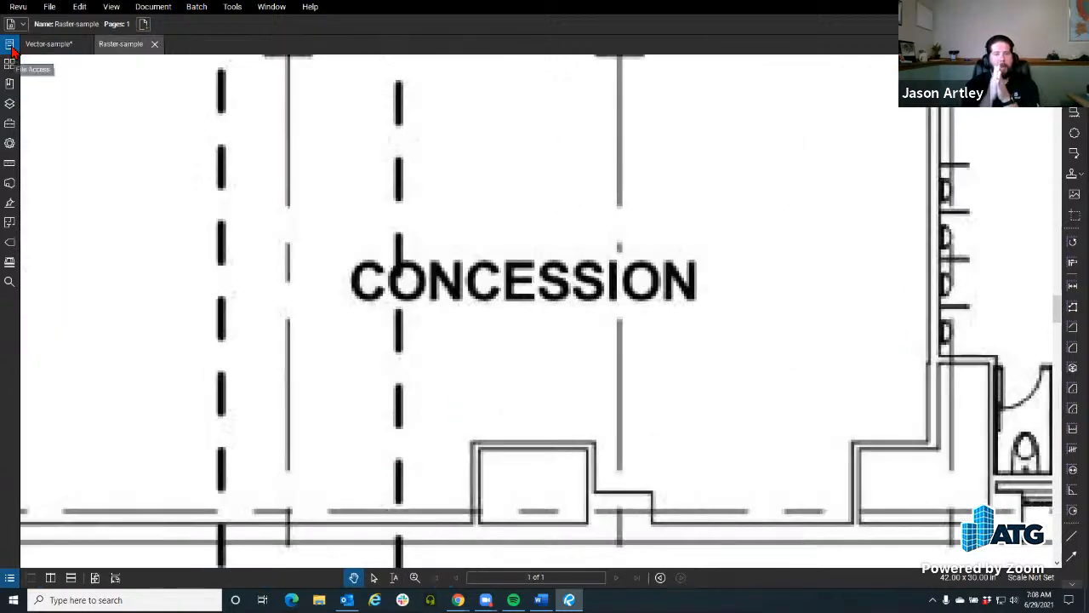
{"action": "left_click", "coordinate": [50, 578]}
{"action": "left_click", "coordinate": [50, 44]}
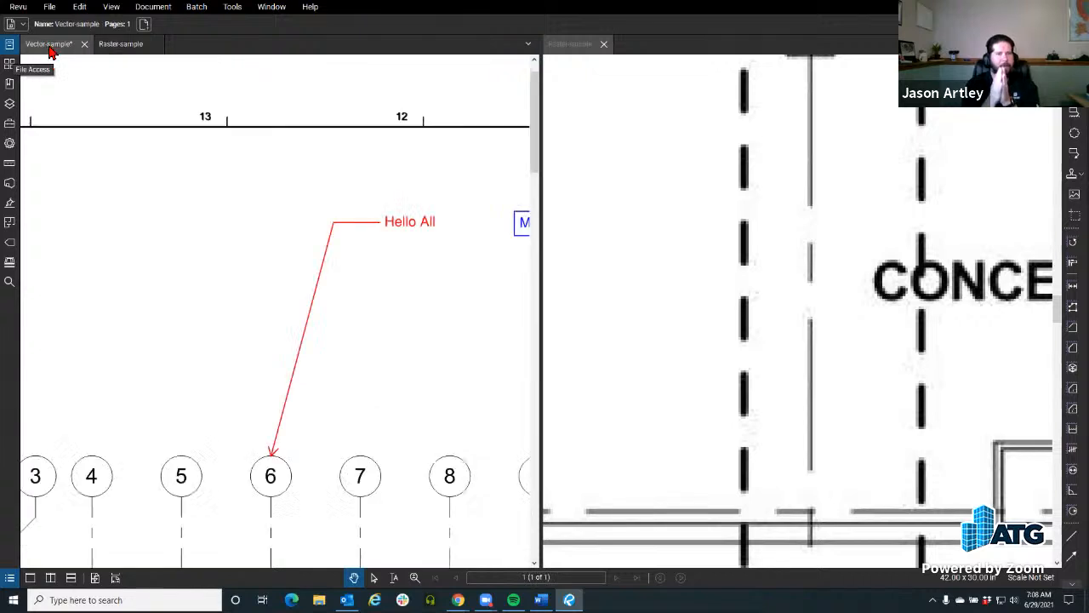
Step: Display the Status Bar and synchronize the views of the two split documents
{"action": "left_click", "coordinate": [232, 7]}
{"action": "mouse_move", "coordinate": [256, 146]}
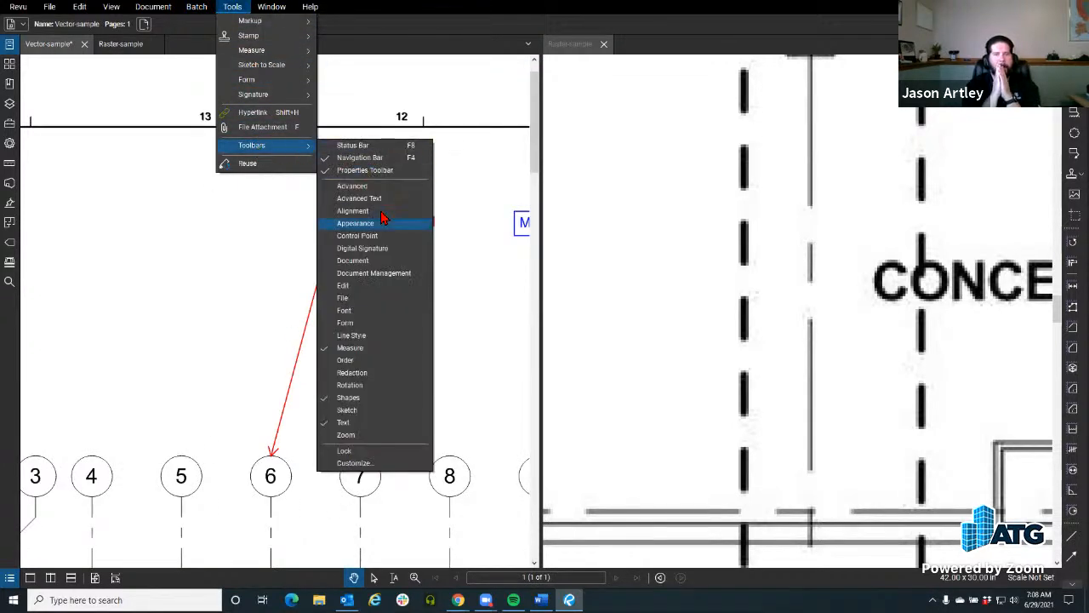
{"action": "left_click", "coordinate": [353, 145]}
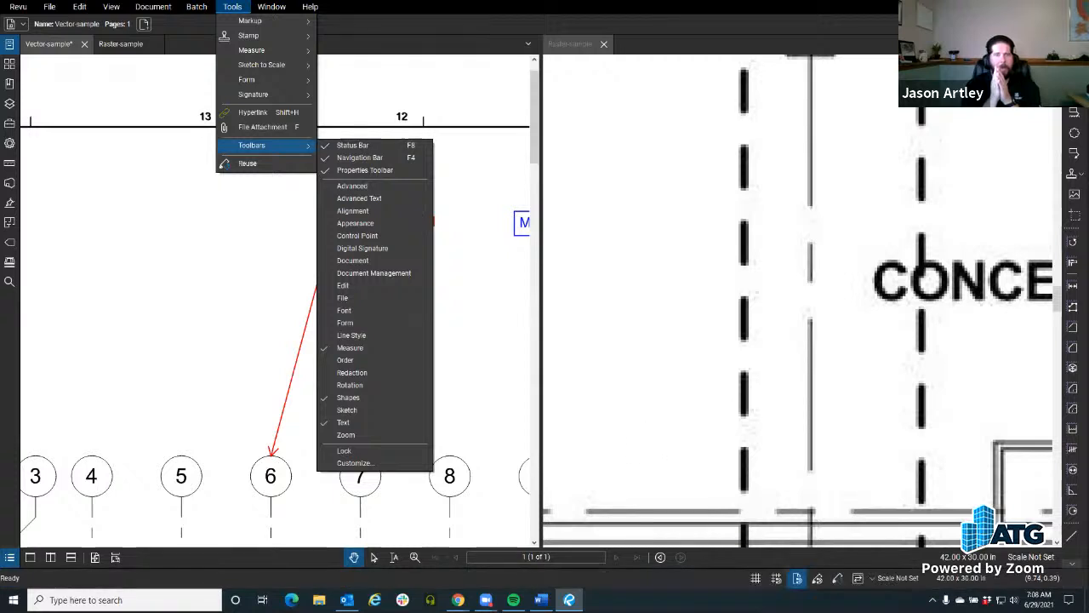
{"action": "left_click", "coordinate": [858, 579]}
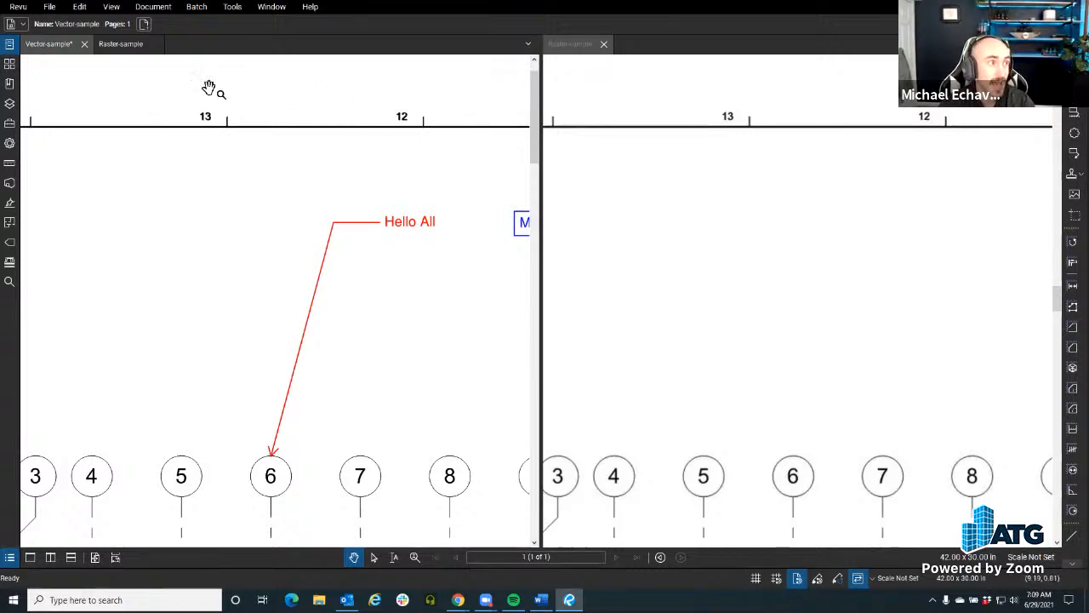
Step: Detach Raster-sample into a floating window, dock it back, and restore the vertical split with Vector-sample on the left
{"action": "left_click_drag", "start_coordinate": [563, 51], "coordinate": [620, 214]}
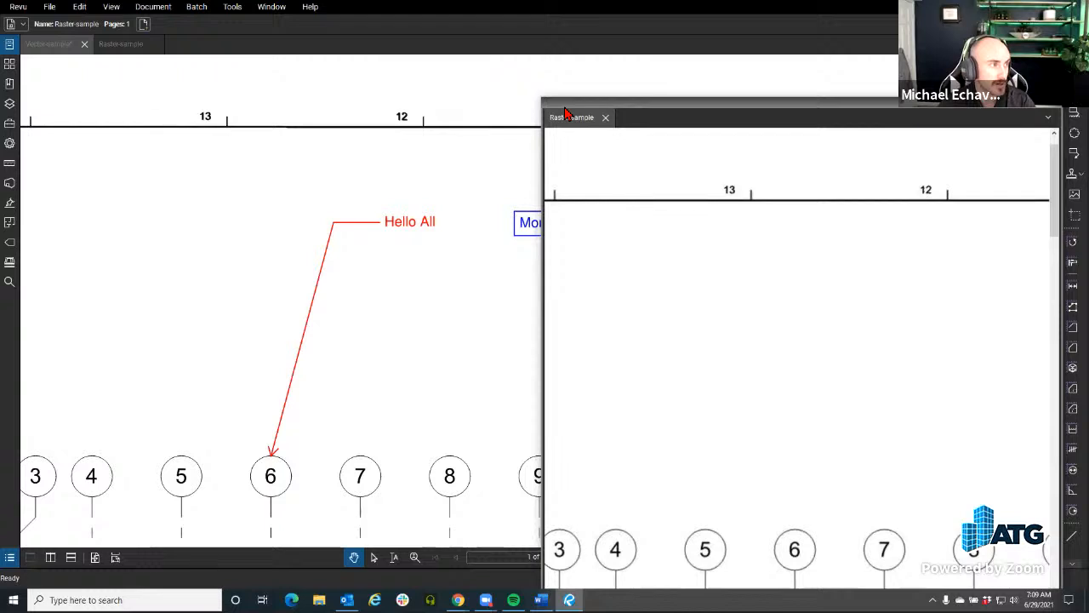
{"action": "left_click_drag", "start_coordinate": [566, 113], "coordinate": [297, 123]}
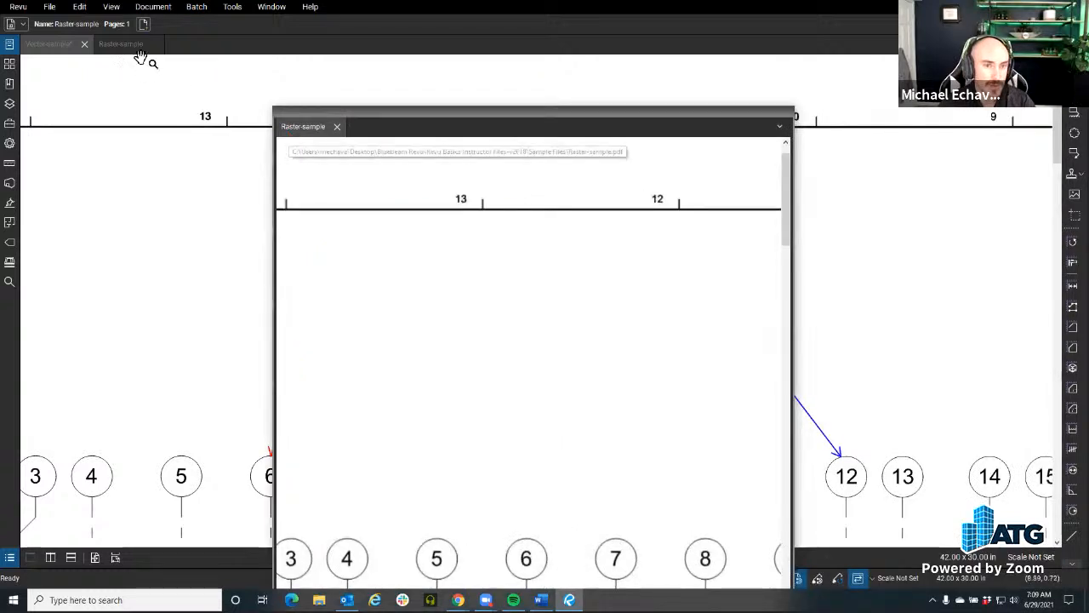
{"action": "right_click", "coordinate": [291, 128]}
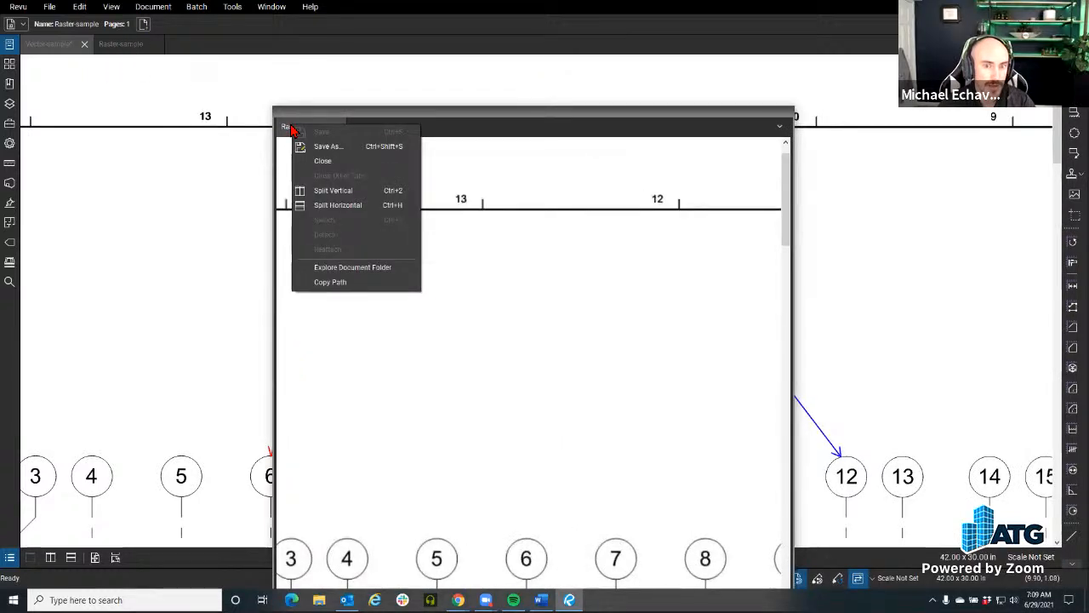
{"action": "left_click", "coordinate": [362, 113]}
{"action": "left_click_drag", "start_coordinate": [333, 127], "coordinate": [108, 46]}
{"action": "left_click", "coordinate": [61, 555]}
{"action": "left_click", "coordinate": [51, 44]}
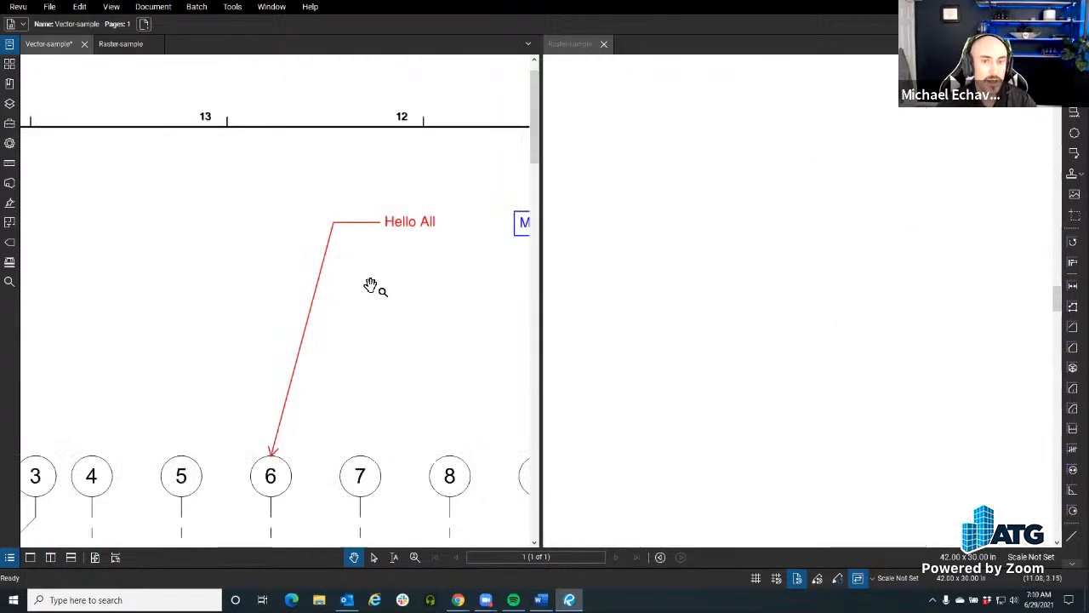
Step: Compare the text and linework at grid bubble 10 in the vector and raster drawings at high magnification
{"action": "mouse_move", "coordinate": [432, 313]}
{"action": "left_mouse_down"}
{"action": "mouse_move", "coordinate": [361, 274]}
{"action": "mouse_move", "coordinate": [236, 281]}
{"action": "left_mouse_up"}
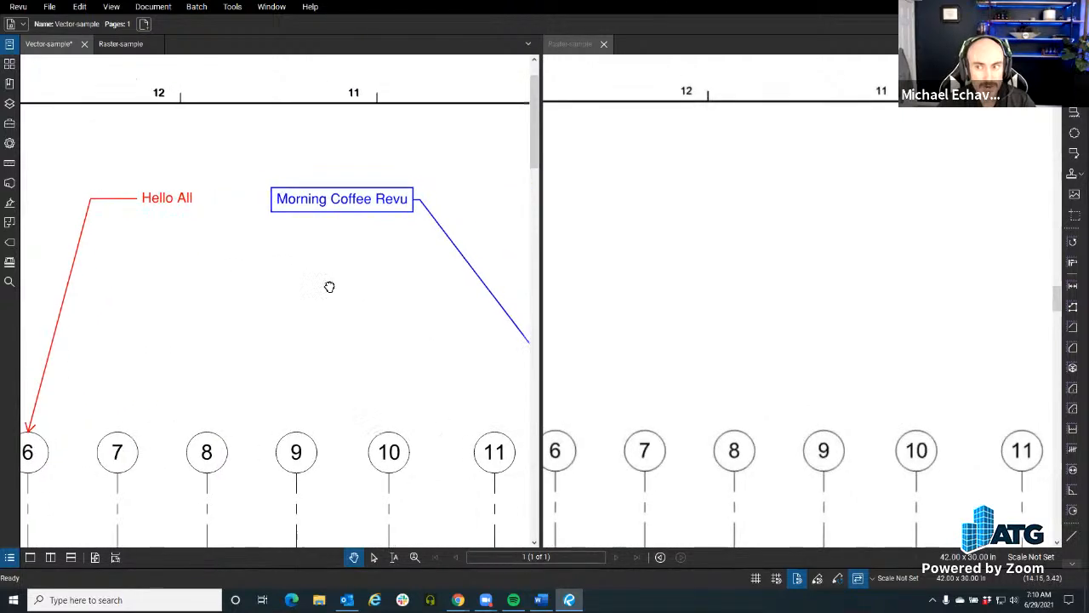
{"action": "left_click_drag", "start_coordinate": [329, 286], "coordinate": [299, 292]}
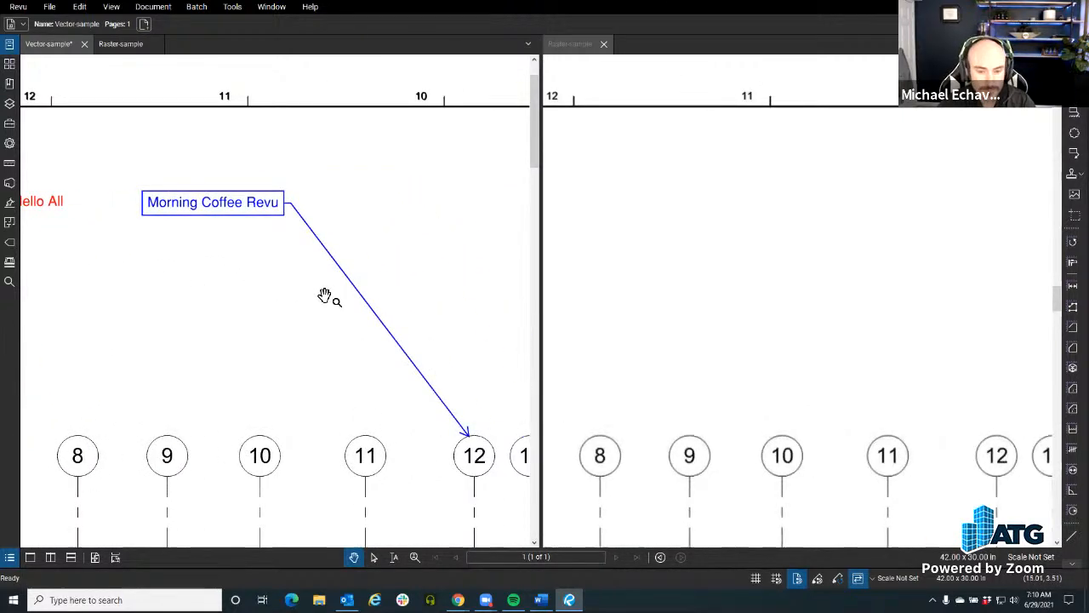
{"action": "scroll", "coordinate": [324, 295], "scroll_direction": "down", "scroll_amount": 3}
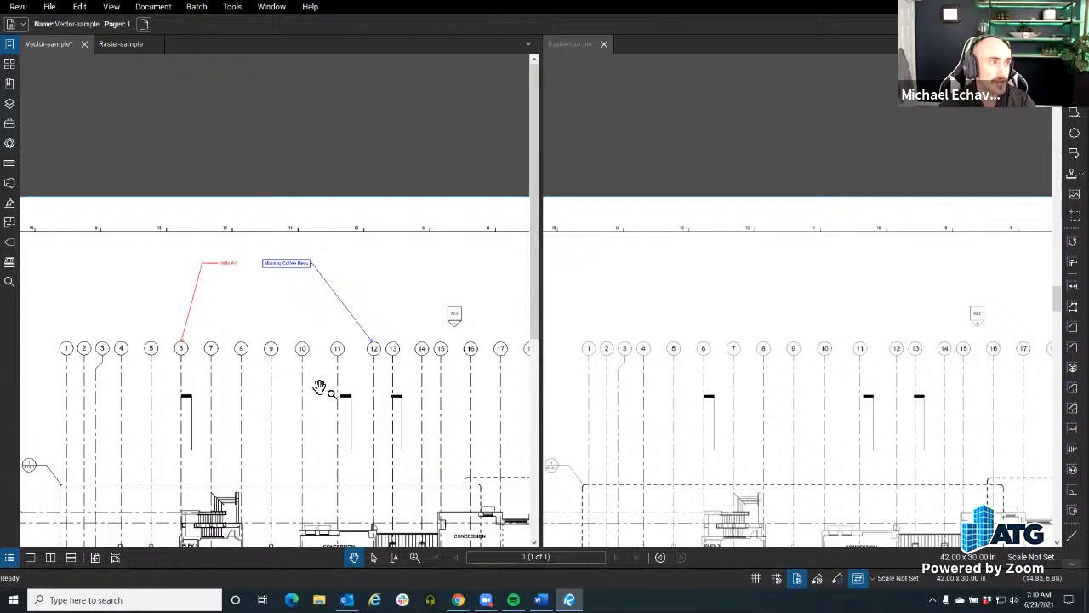
{"action": "scroll", "coordinate": [322, 387], "scroll_direction": "up", "scroll_amount": 5}
{"action": "left_click_drag", "start_coordinate": [238, 231], "coordinate": [247, 389]}
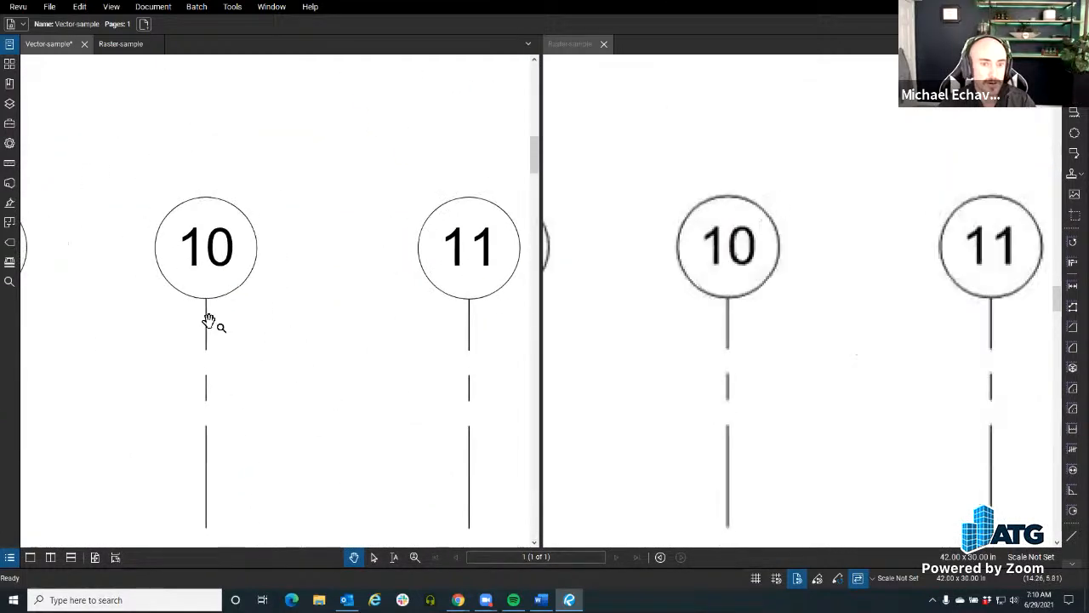
{"action": "scroll", "coordinate": [209, 321], "scroll_direction": "up", "scroll_amount": 1}
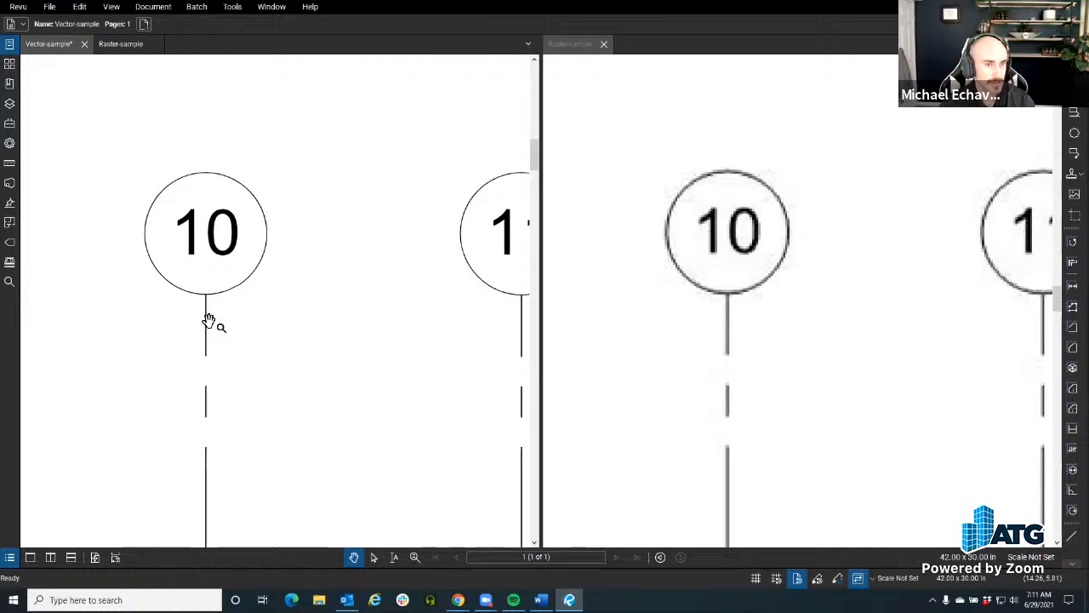
{"action": "scroll", "coordinate": [209, 320], "scroll_direction": "up", "scroll_amount": 1}
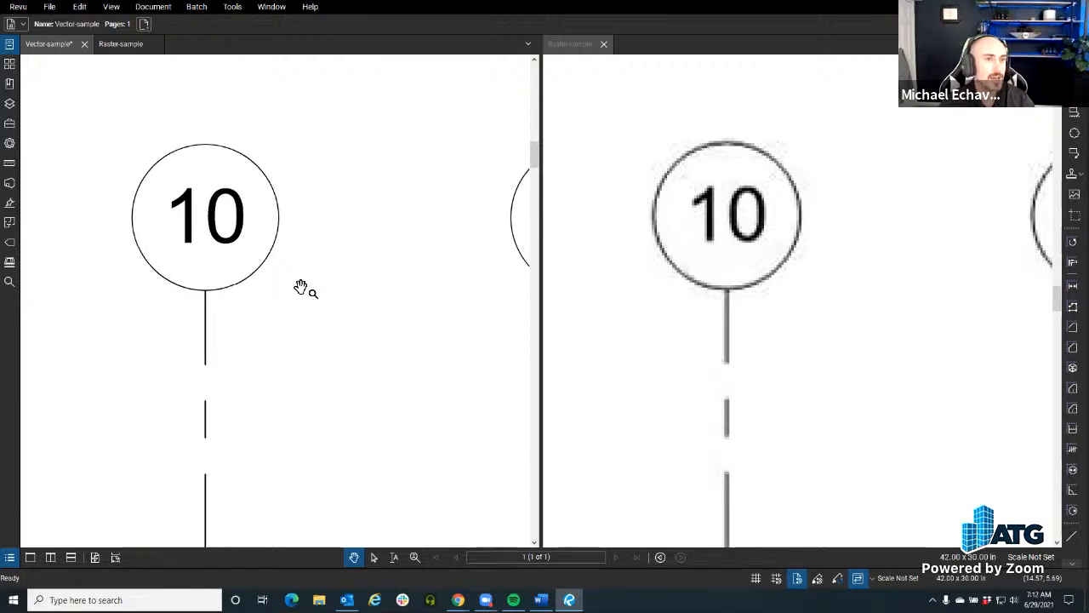
Step: Close the Raster-sample split pane and review the general document properties of Vector-sample
{"action": "left_click", "coordinate": [604, 44]}
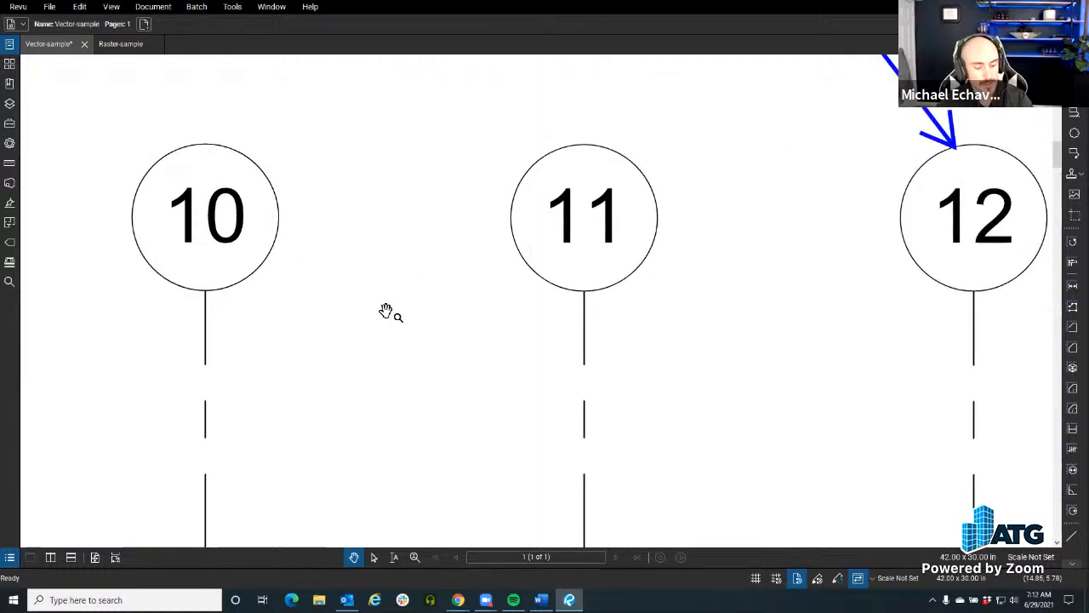
{"action": "key", "text": "ctrl+d"}
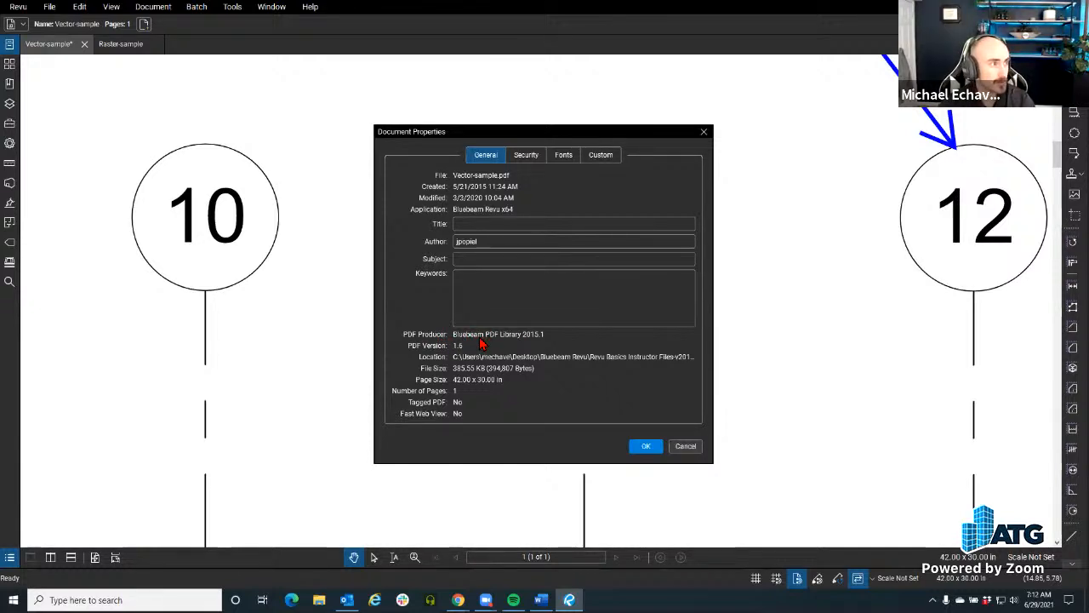
{"action": "left_click", "coordinate": [687, 447]}
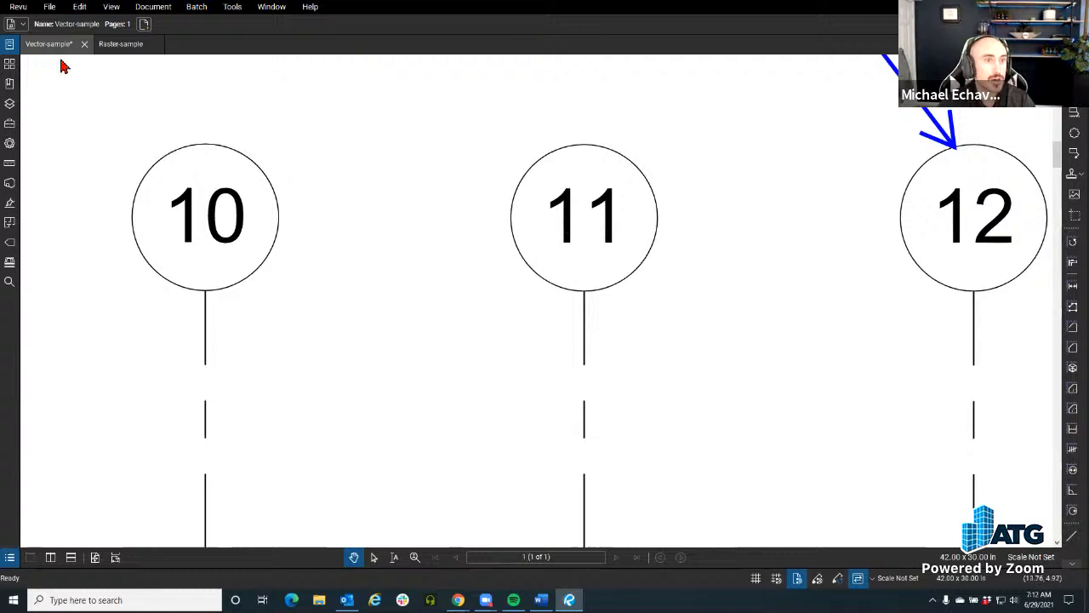
{"action": "left_click", "coordinate": [51, 8]}
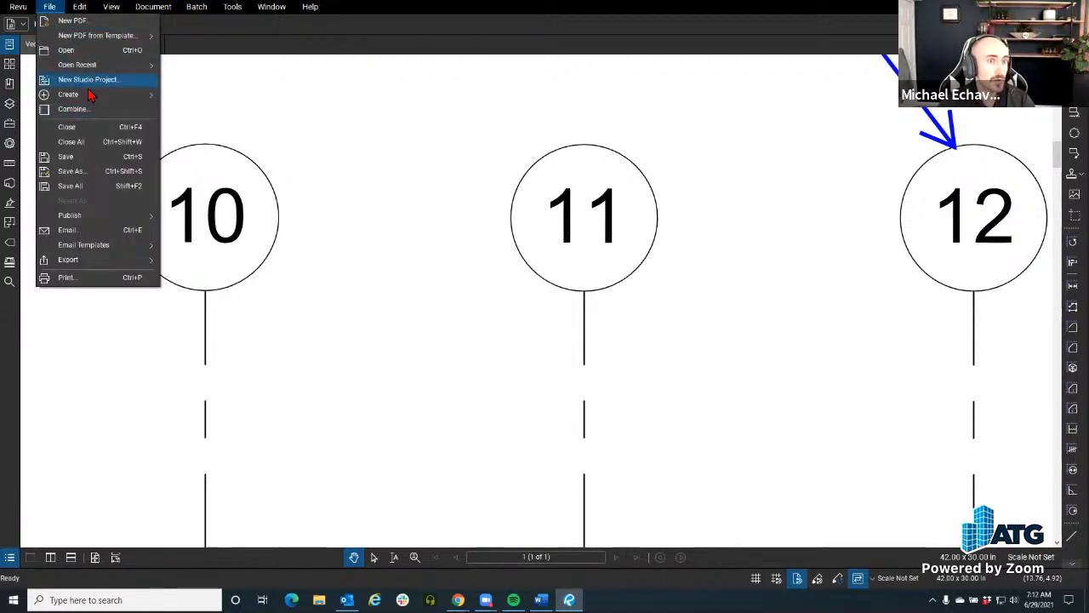
{"action": "mouse_move", "coordinate": [100, 98]}
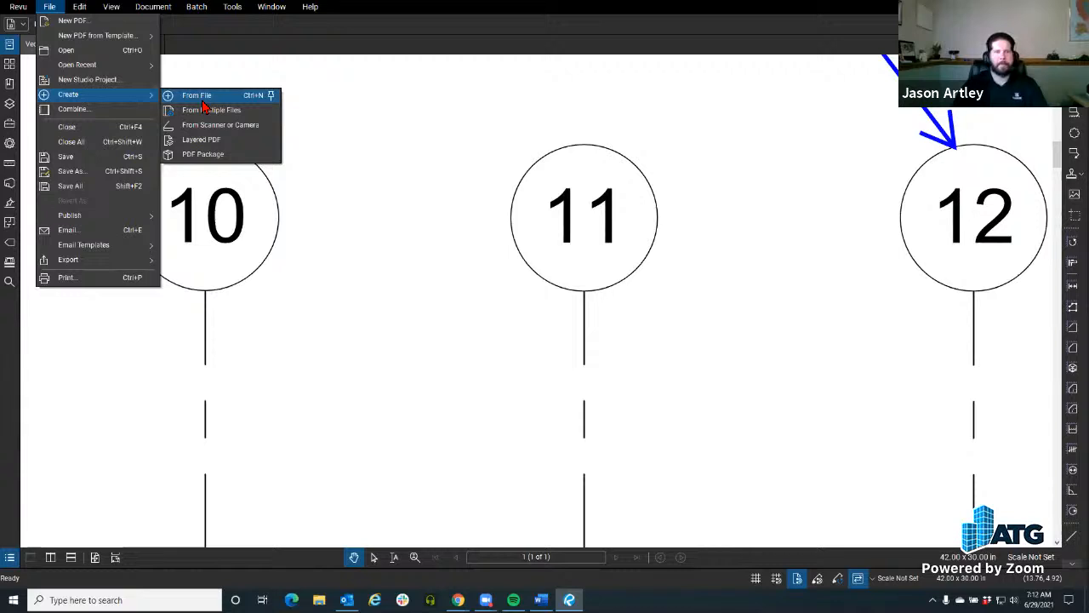
{"action": "left_click", "coordinate": [395, 169]}
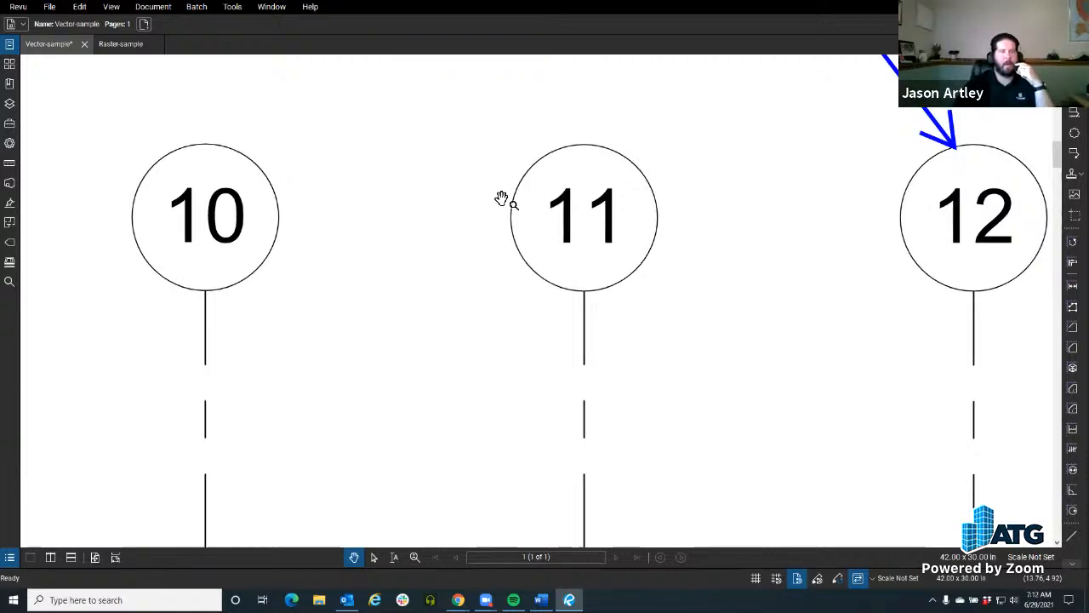
Step: Split the view vertically, show Raster-sample beside Vector-sample, and compare both drawings up close around the CONCESSION label
{"action": "left_click", "coordinate": [50, 556]}
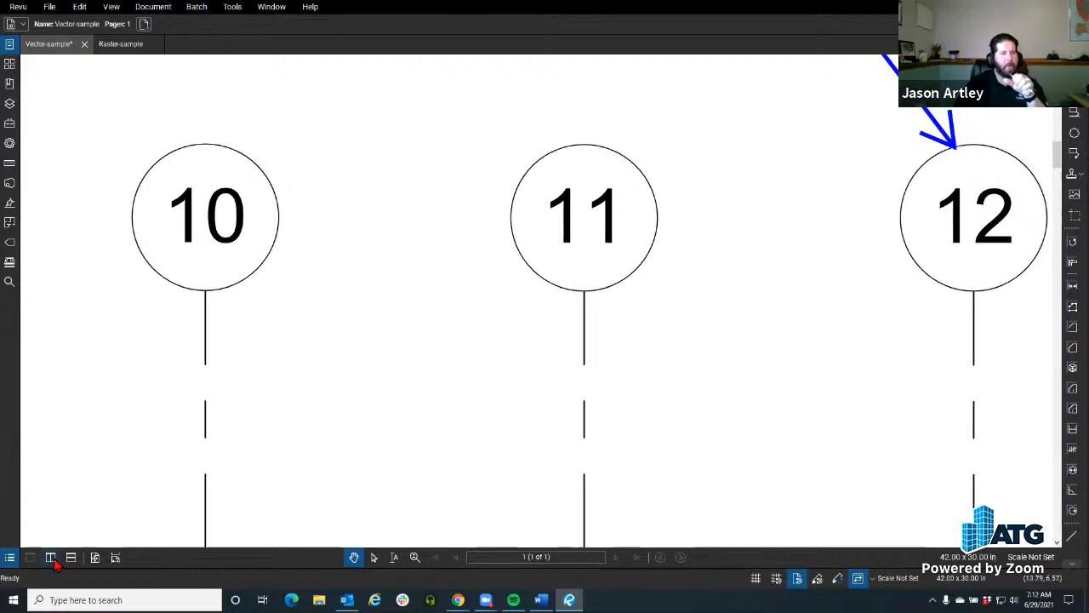
{"action": "left_click", "coordinate": [112, 45]}
{"action": "scroll", "coordinate": [323, 290], "scroll_direction": "up", "scroll_amount": 5}
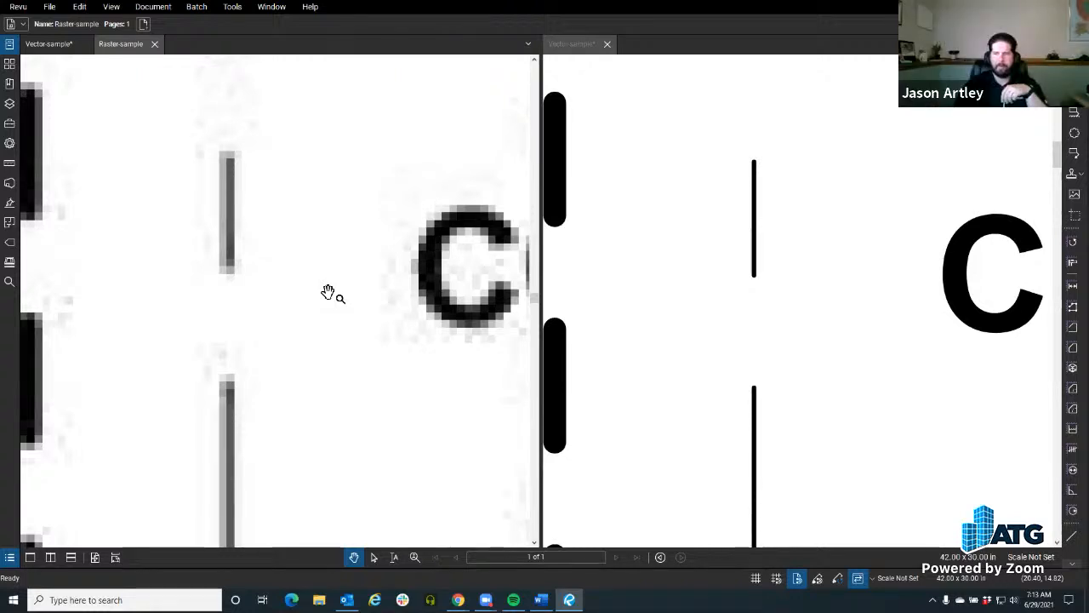
{"action": "scroll", "coordinate": [303, 264], "scroll_direction": "down", "scroll_amount": 3}
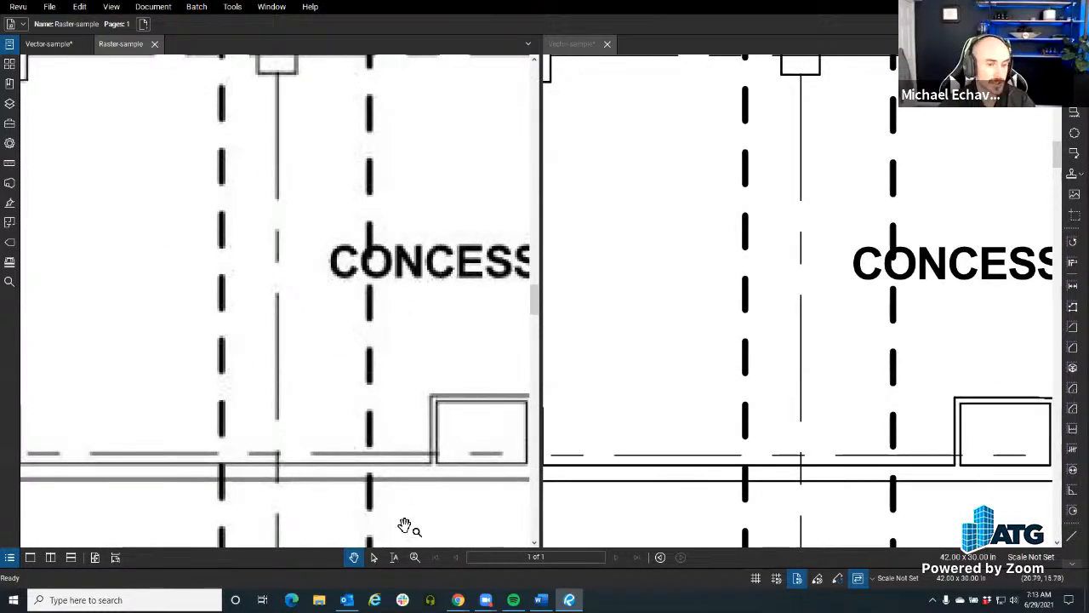
Step: Test text selection on the CONCESSION label in Raster-sample and in Vector-sample with the Select Text tool
{"action": "left_click", "coordinate": [394, 557]}
{"action": "left_click_drag", "start_coordinate": [331, 246], "coordinate": [511, 275]}
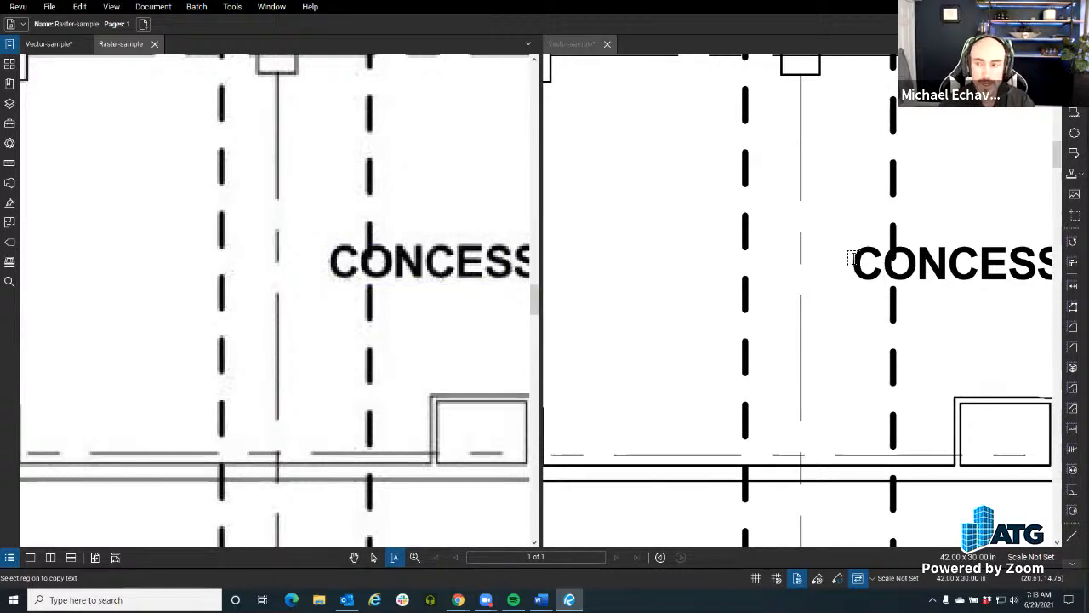
{"action": "left_click_drag", "start_coordinate": [851, 256], "coordinate": [979, 271]}
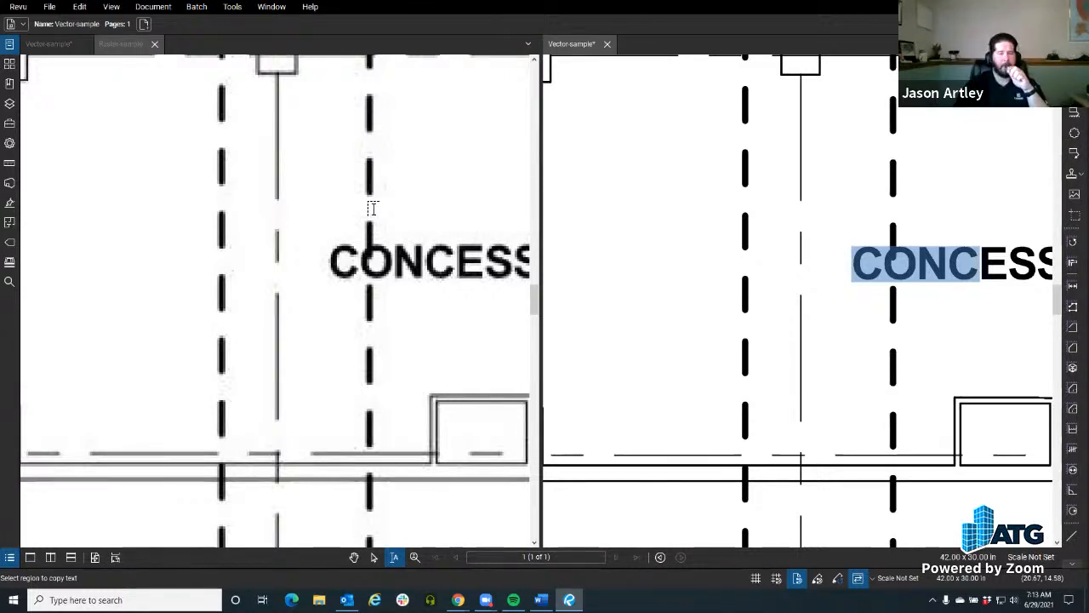
{"action": "scroll", "coordinate": [335, 290], "scroll_direction": "down", "scroll_amount": 4}
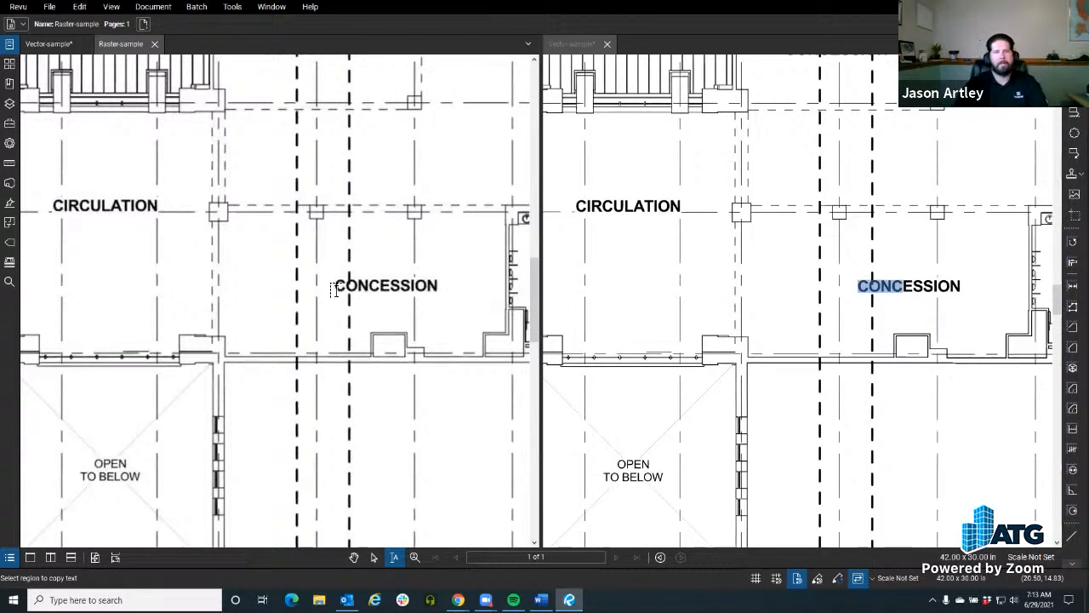
{"action": "left_click", "coordinate": [195, 8]}
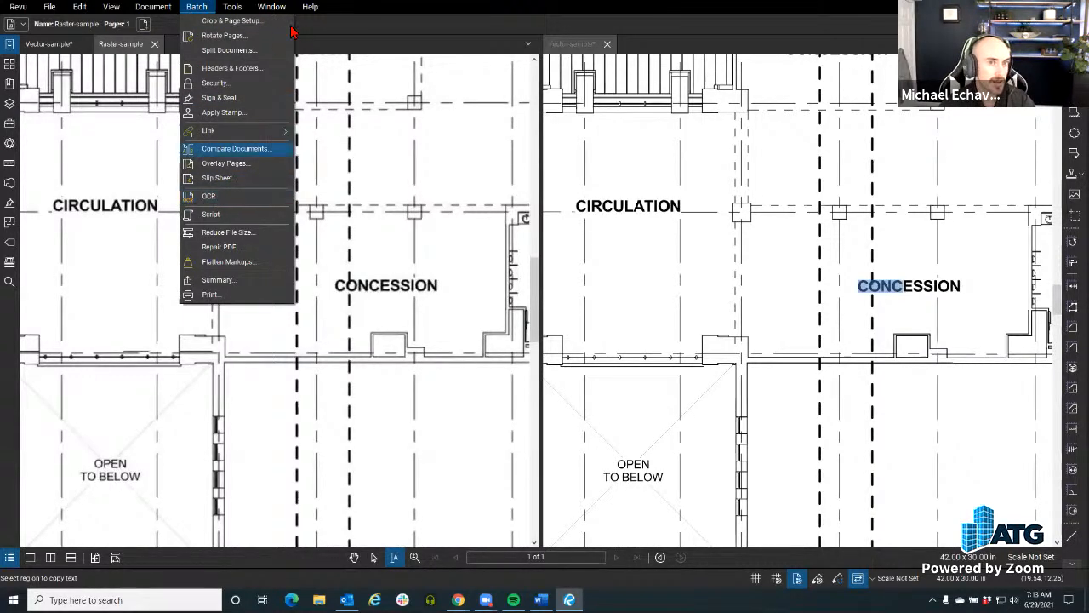
{"action": "mouse_move", "coordinate": [196, 11]}
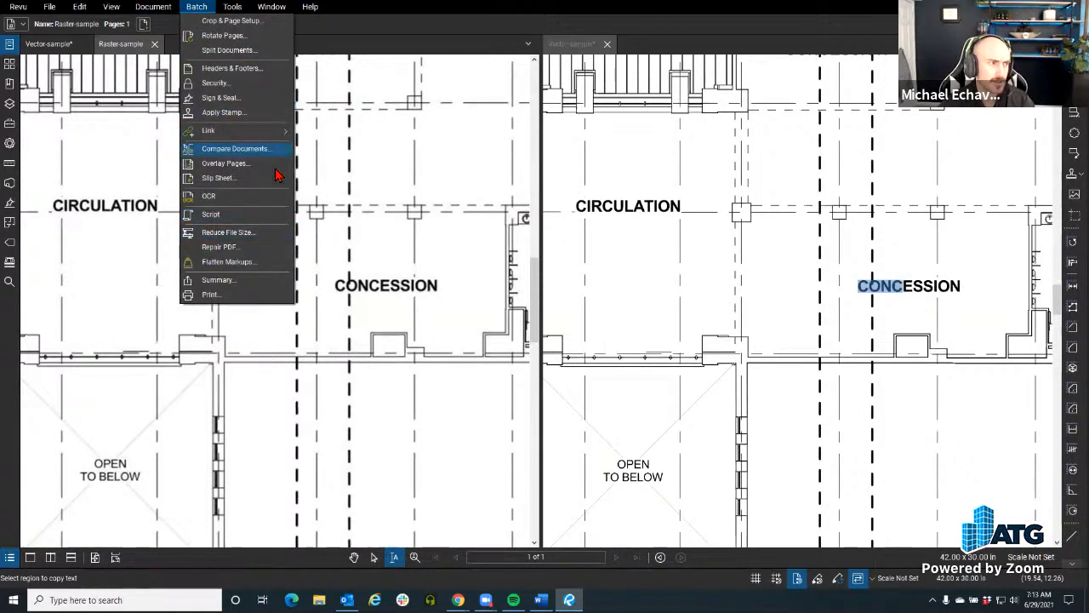
{"action": "left_click", "coordinate": [435, 269]}
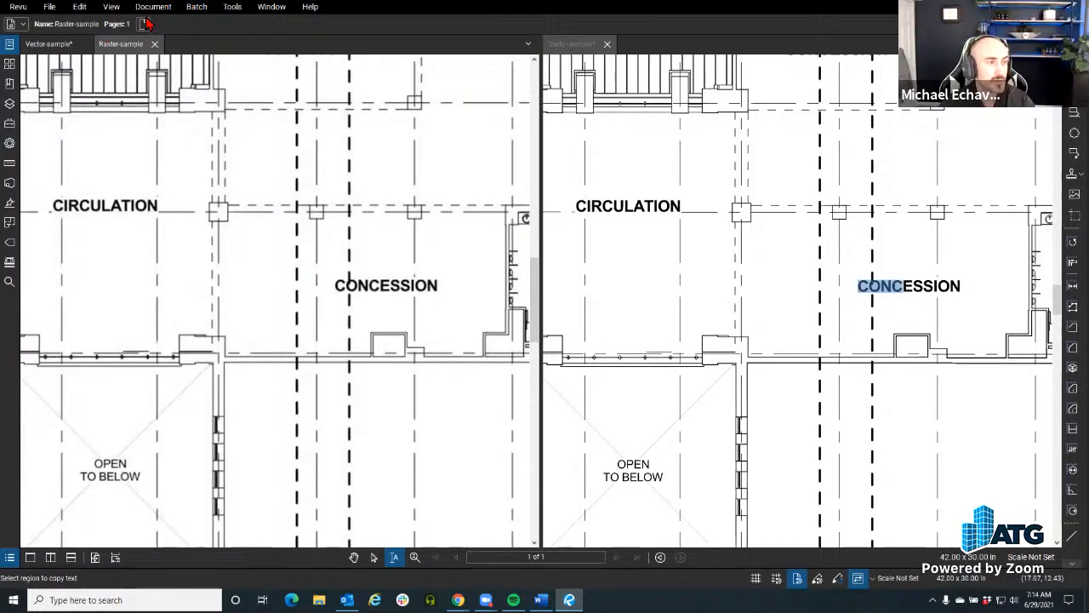
Step: Check the installed Revu edition and version number in the program's About information
{"action": "left_click", "coordinate": [17, 7]}
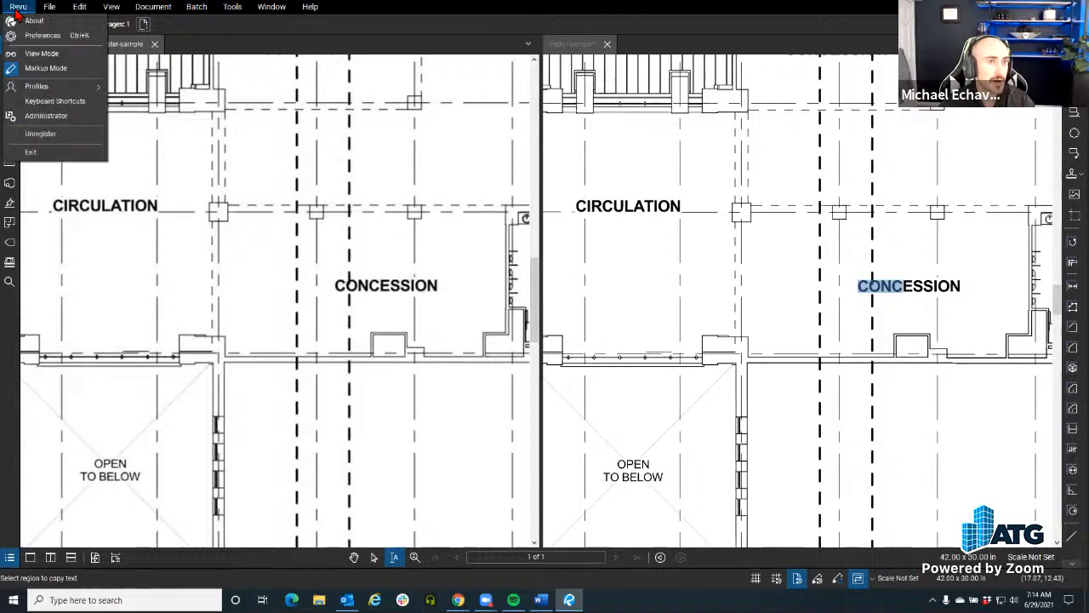
{"action": "left_click", "coordinate": [28, 21]}
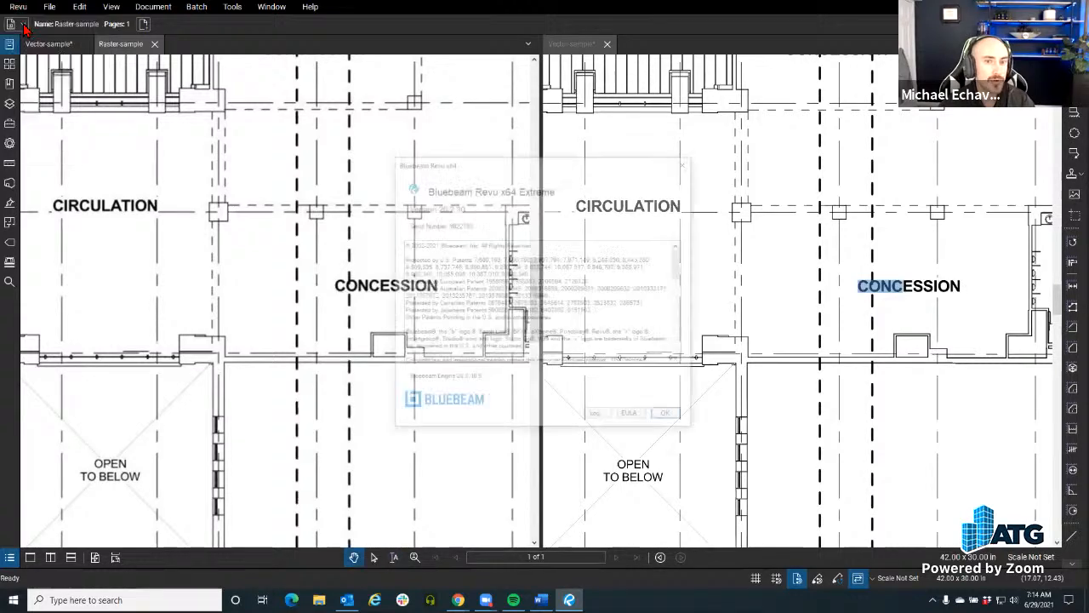
{"action": "left_click_drag", "start_coordinate": [414, 162], "coordinate": [226, 139]}
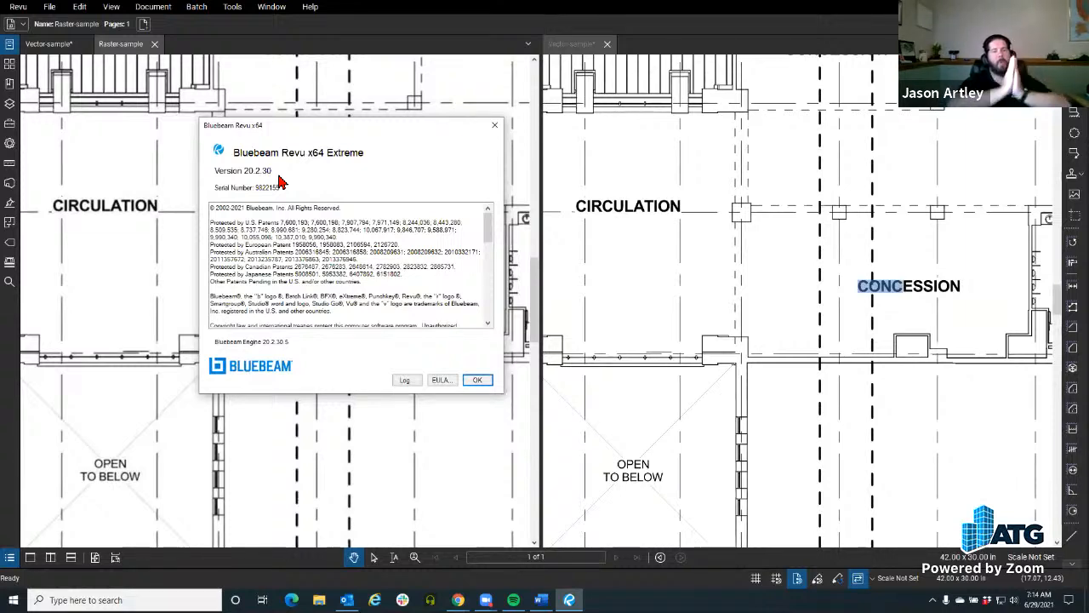
{"action": "left_click", "coordinate": [496, 126]}
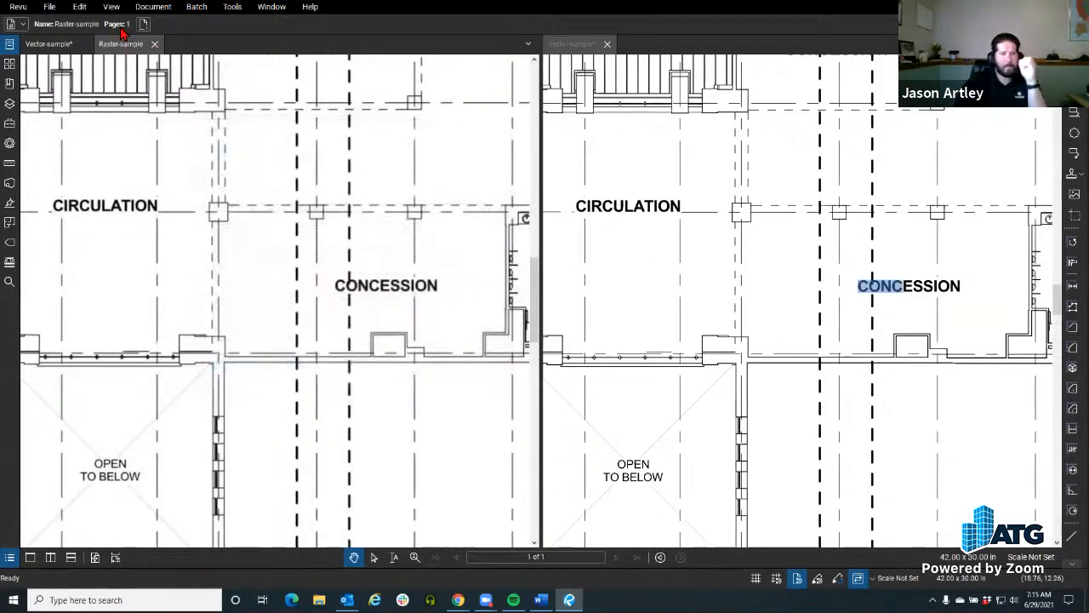
{"action": "left_click", "coordinate": [18, 7]}
{"action": "mouse_move", "coordinate": [79, 11]}
{"action": "mouse_move", "coordinate": [19, 7]}
{"action": "left_click", "coordinate": [37, 24]}
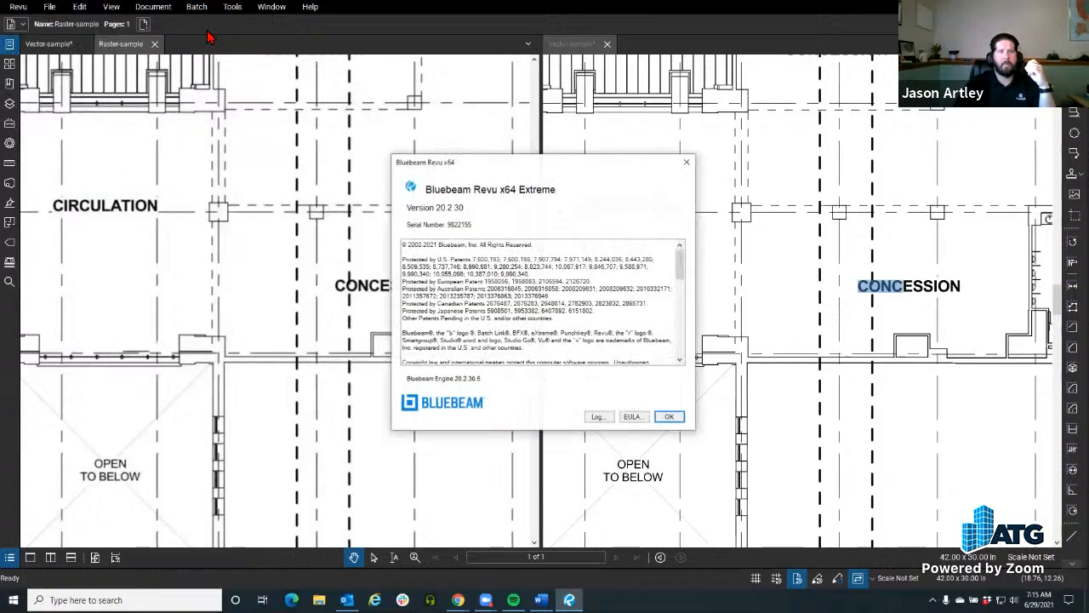
{"action": "left_click", "coordinate": [674, 163]}
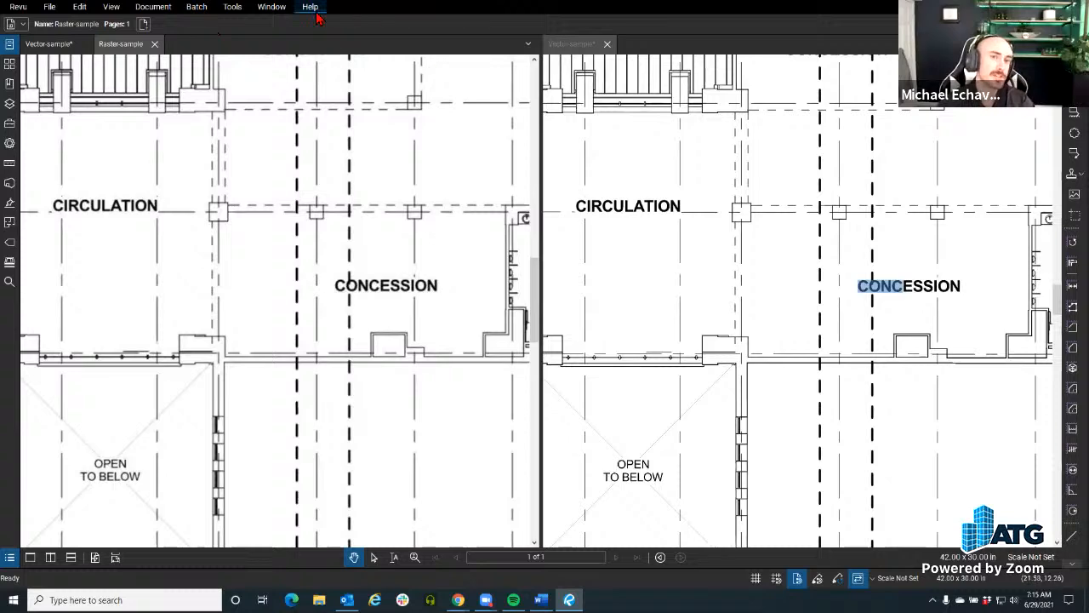
Step: Close the Vector-sample split pane and browse to the Documents folder for a PDF to open
{"action": "left_click", "coordinate": [607, 44]}
{"action": "left_click", "coordinate": [49, 6]}
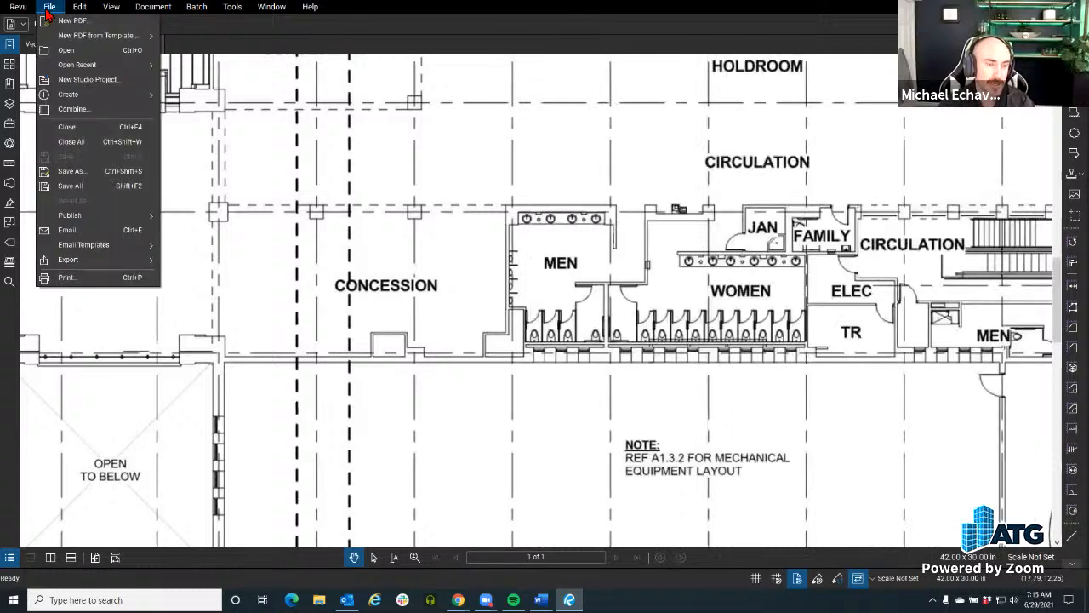
{"action": "left_click", "coordinate": [79, 50]}
{"action": "left_click", "coordinate": [582, 399]}
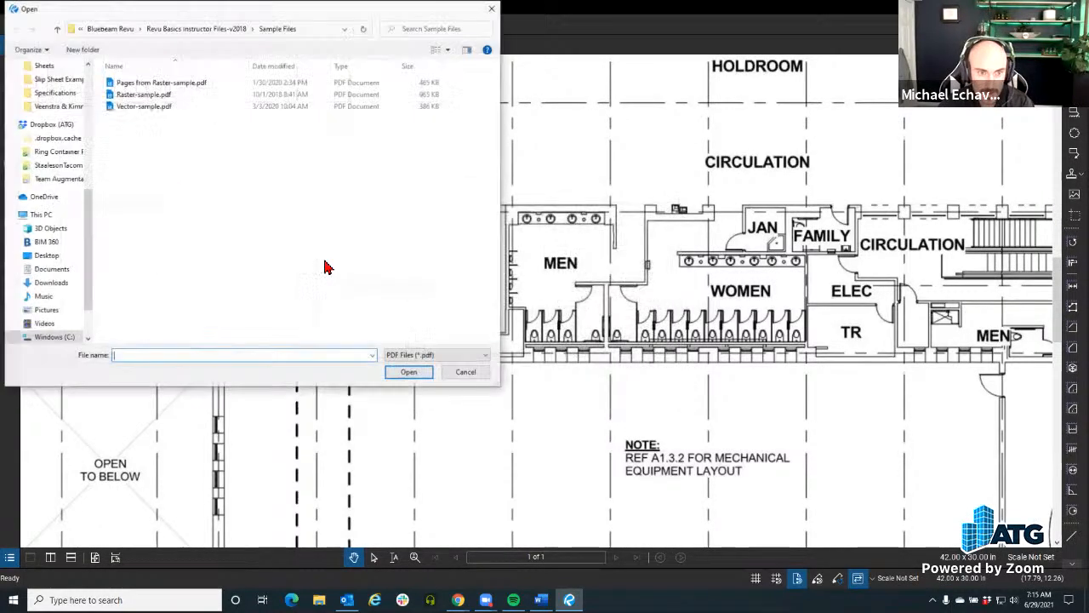
{"action": "left_click", "coordinate": [120, 32]}
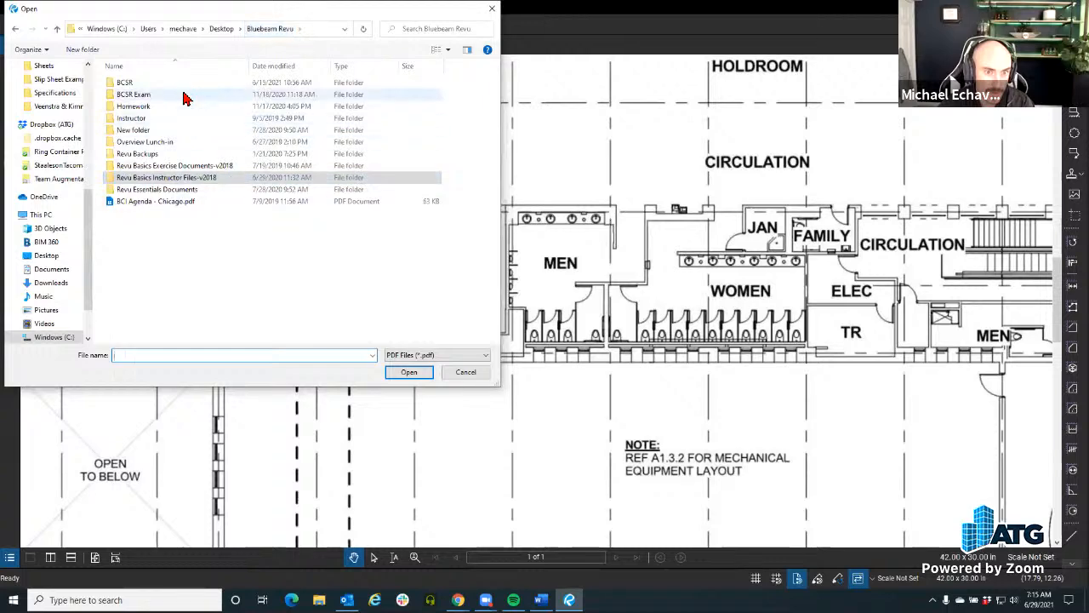
{"action": "scroll", "coordinate": [61, 202], "scroll_direction": "up", "scroll_amount": 2}
{"action": "scroll", "coordinate": [62, 202], "scroll_direction": "down", "scroll_amount": 4}
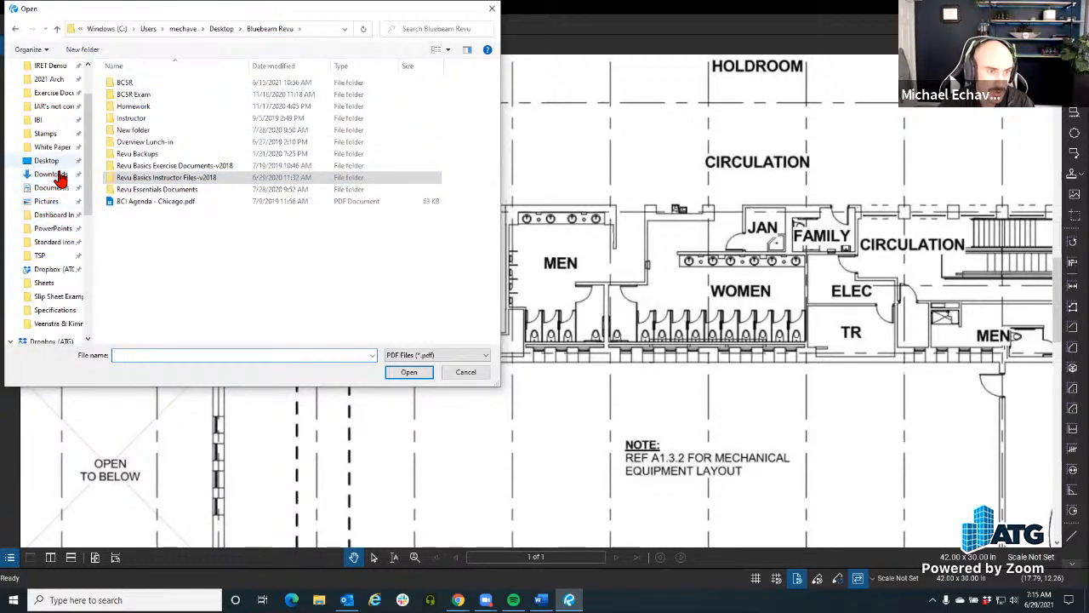
{"action": "left_click", "coordinate": [52, 187]}
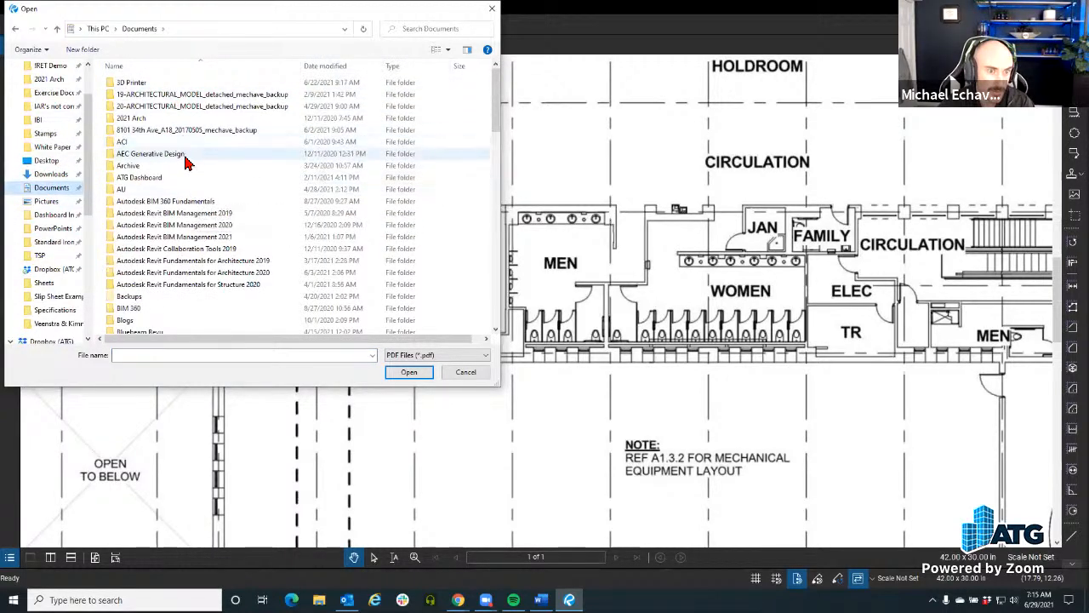
Step: Open Technical_school-current_m - 3D View_ (3D).pdf from the 3D PDF's folder in Bluebeam Revu's Exercise Documents
{"action": "scroll", "coordinate": [189, 175], "scroll_direction": "down", "scroll_amount": 4}
{"action": "scroll", "coordinate": [192, 188], "scroll_direction": "up", "scroll_amount": 3}
{"action": "scroll", "coordinate": [191, 188], "scroll_direction": "down", "scroll_amount": 6}
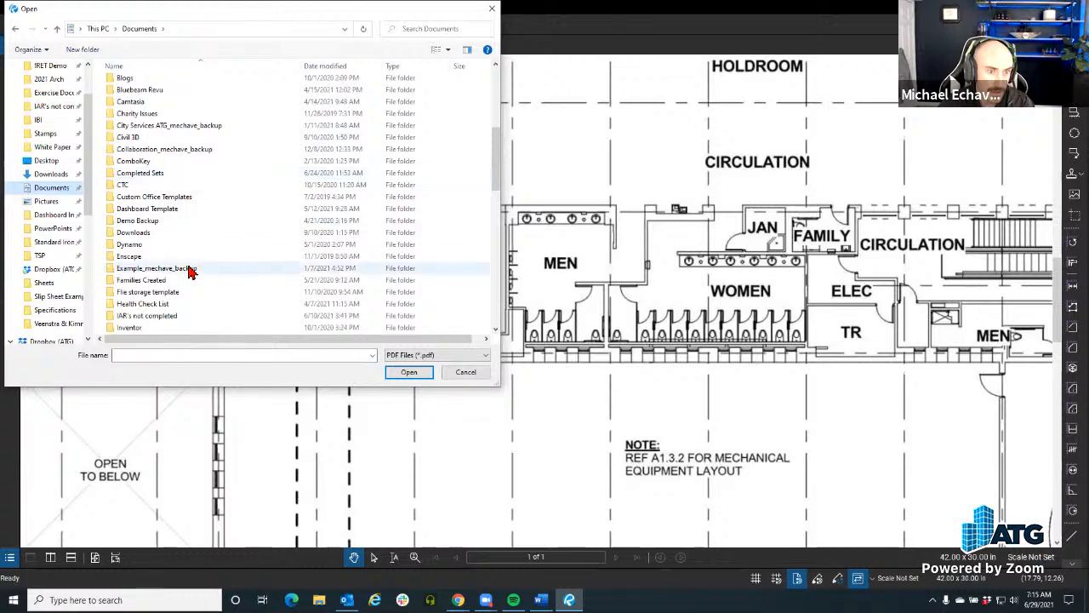
{"action": "scroll", "coordinate": [189, 269], "scroll_direction": "up", "scroll_amount": 5}
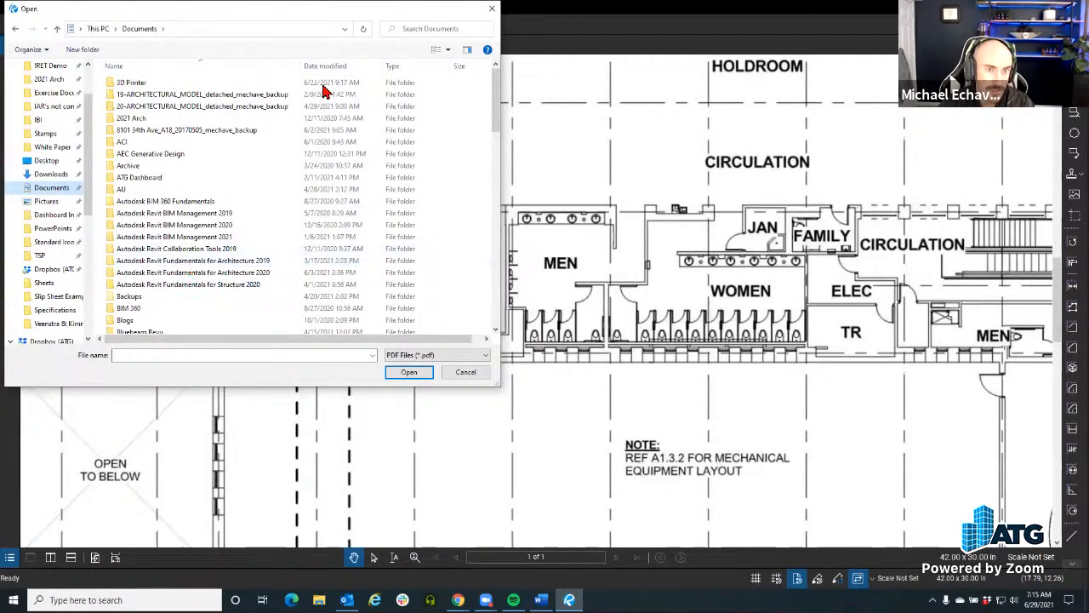
{"action": "scroll", "coordinate": [220, 267], "scroll_direction": "down", "scroll_amount": 2}
{"action": "double_click", "coordinate": [162, 197]}
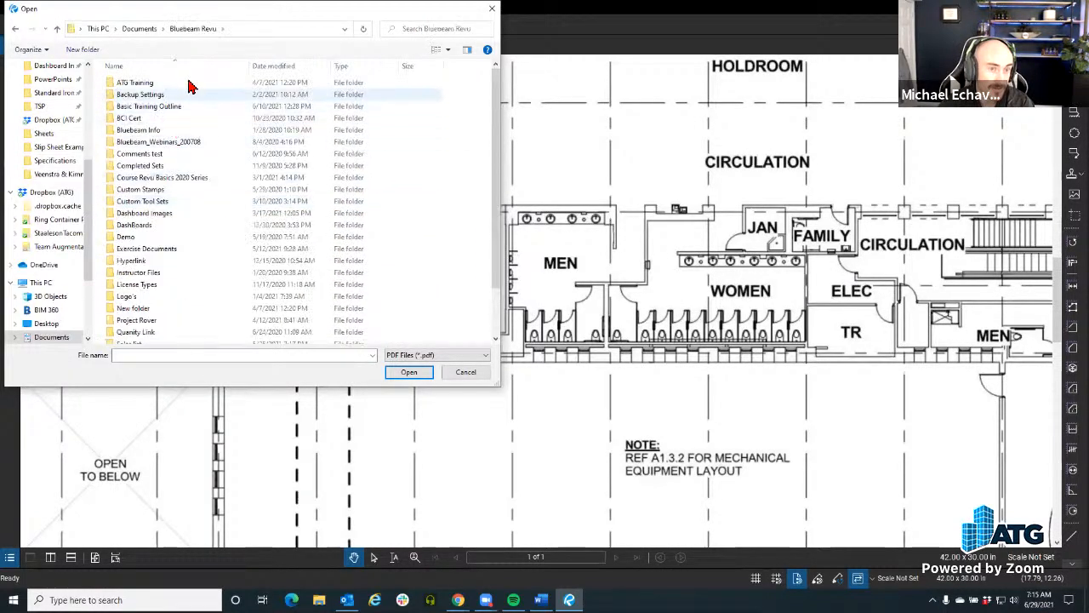
{"action": "scroll", "coordinate": [190, 279], "scroll_direction": "down", "scroll_amount": 2}
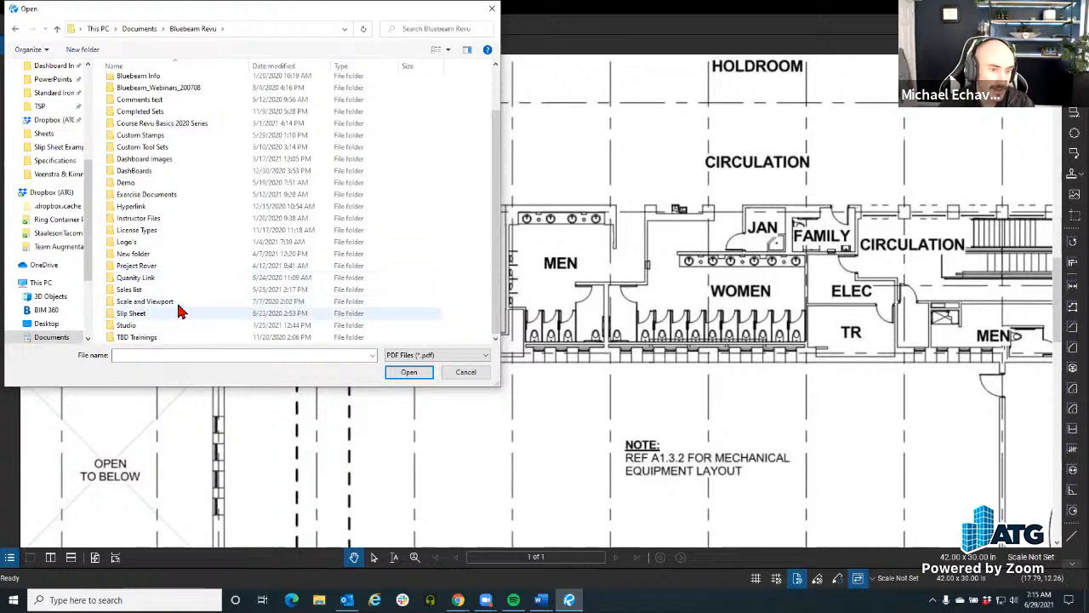
{"action": "double_click", "coordinate": [183, 196]}
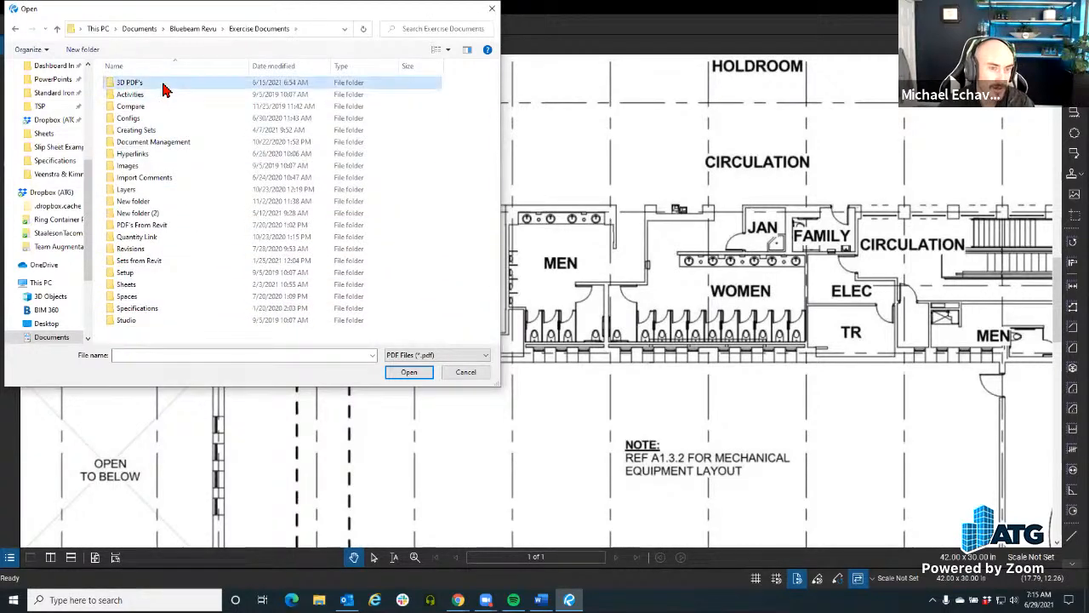
{"action": "double_click", "coordinate": [171, 85]}
{"action": "left_click", "coordinate": [174, 107]}
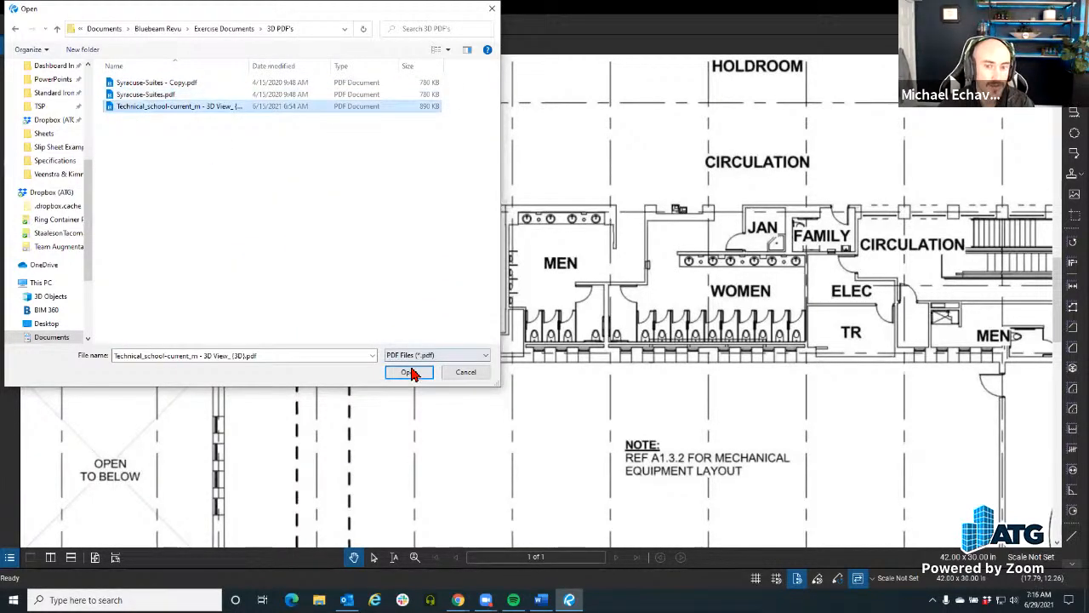
{"action": "left_click", "coordinate": [409, 372]}
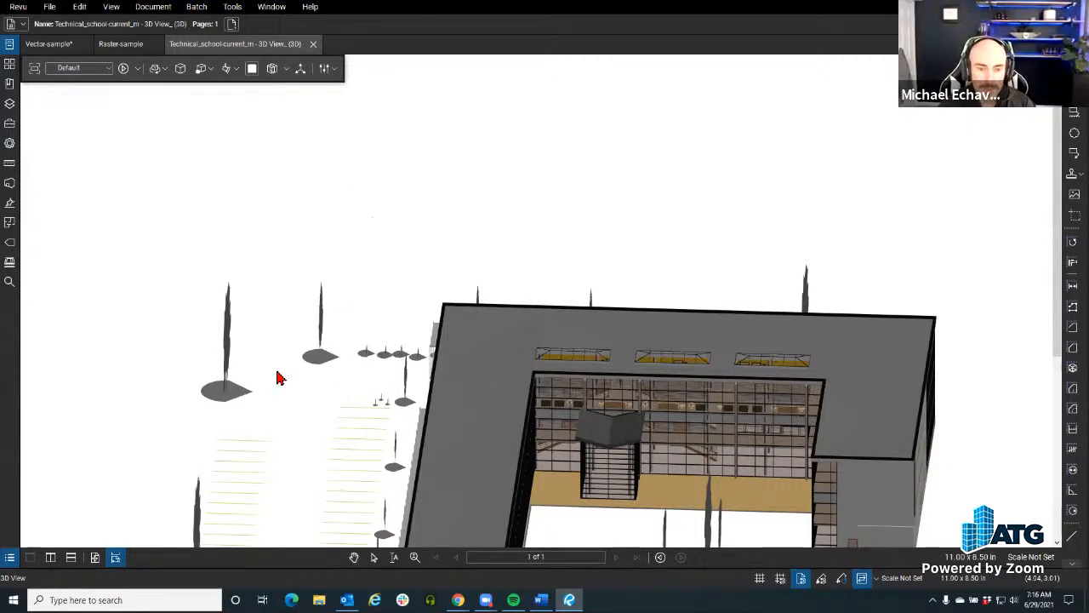
Step: Orbit the technical school 3D model and turn on a section box around the building
{"action": "left_click_drag", "start_coordinate": [499, 268], "coordinate": [287, 76]}
{"action": "left_click", "coordinate": [286, 68]}
{"action": "left_click", "coordinate": [294, 114]}
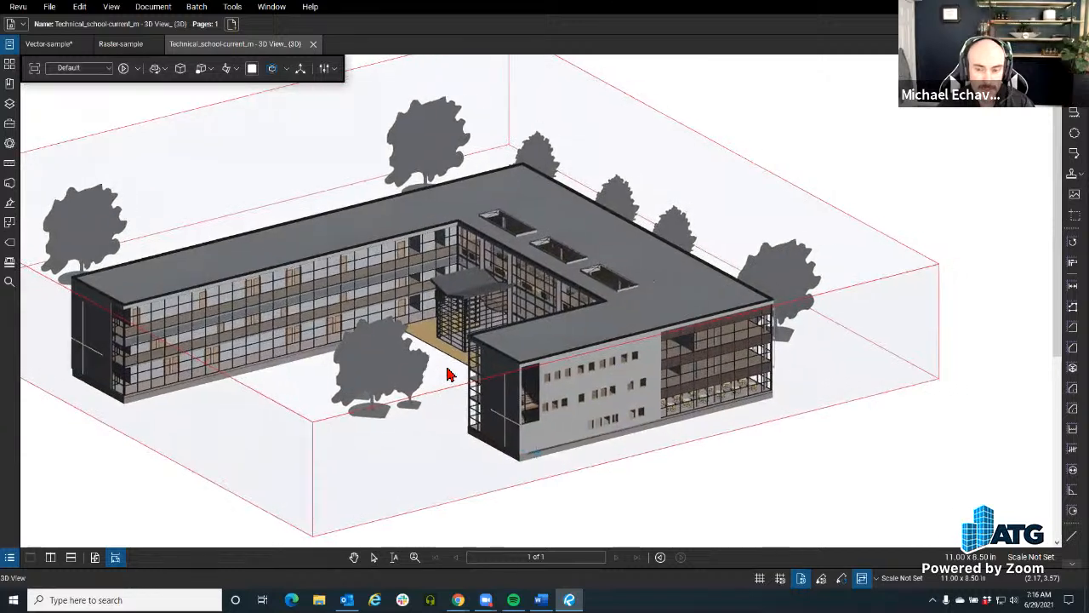
Step: Cut into the school building with the section box to expose its interior floors, and select a round table on the lowest floor
{"action": "left_click_drag", "start_coordinate": [459, 384], "coordinate": [404, 377]}
{"action": "left_click", "coordinate": [387, 434]}
{"action": "left_click_drag", "start_coordinate": [497, 445], "coordinate": [691, 412]}
{"action": "left_click_drag", "start_coordinate": [857, 455], "coordinate": [536, 452]}
{"action": "scroll", "coordinate": [495, 383], "scroll_direction": "up", "scroll_amount": 4}
{"action": "scroll", "coordinate": [526, 426], "scroll_direction": "up", "scroll_amount": 3}
{"action": "left_click_drag", "start_coordinate": [508, 382], "coordinate": [519, 417]}
{"action": "scroll", "coordinate": [519, 419], "scroll_direction": "up", "scroll_amount": 2}
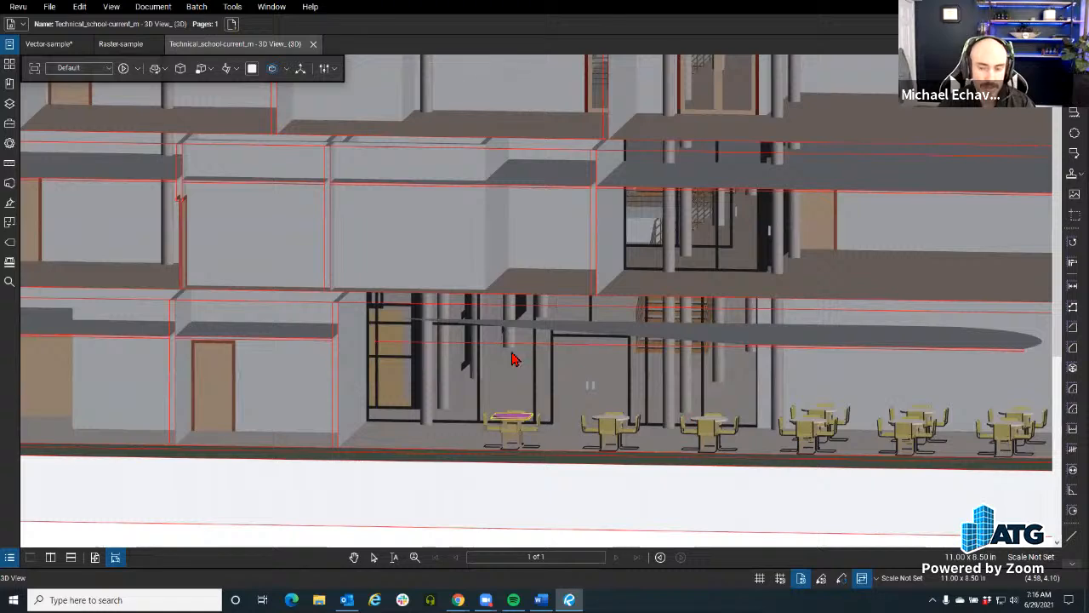
Step: Display the 3D Model Tree and examine the selected table's element properties, including family, type, area, volume and level
{"action": "left_click", "coordinate": [11, 558]}
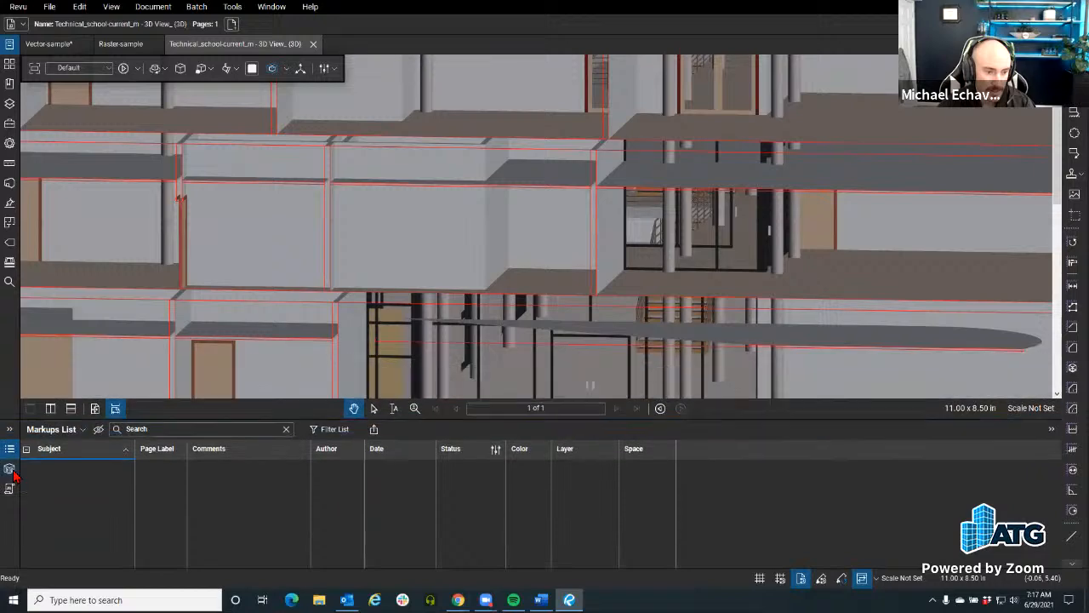
{"action": "left_click", "coordinate": [10, 469]}
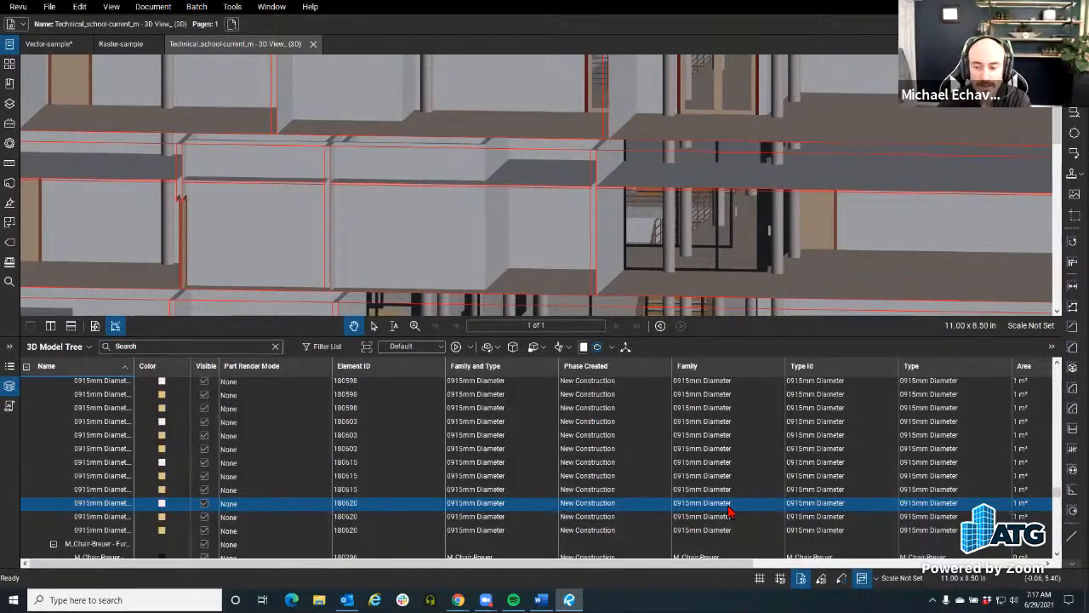
{"action": "left_click_drag", "start_coordinate": [487, 564], "coordinate": [735, 580]}
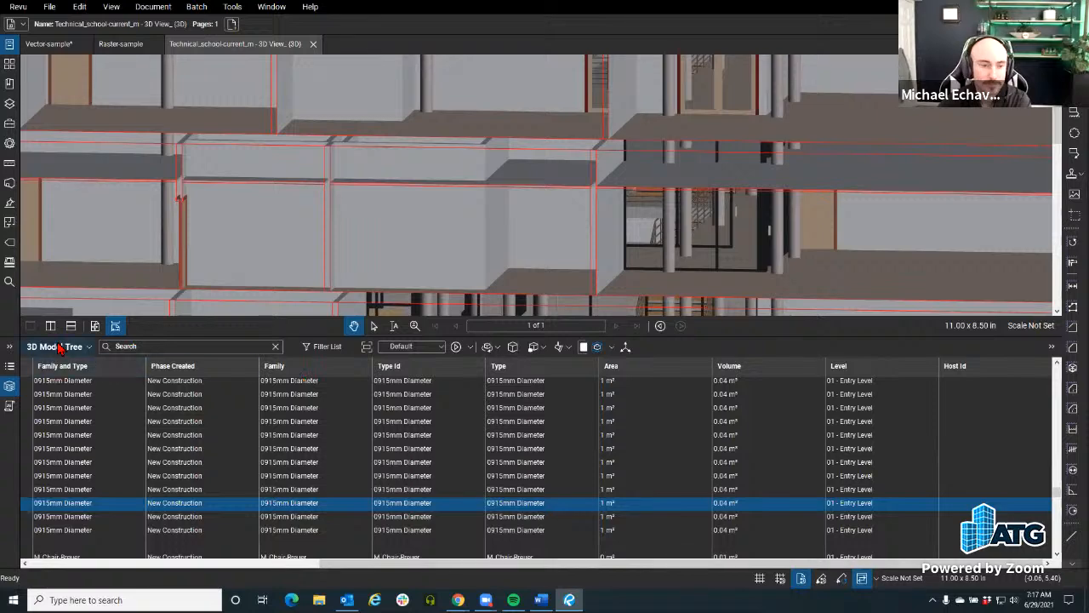
Step: Hide the 3D Model Tree and select the tree standing just outside the sectioned end of the school building
{"action": "left_click", "coordinate": [9, 385]}
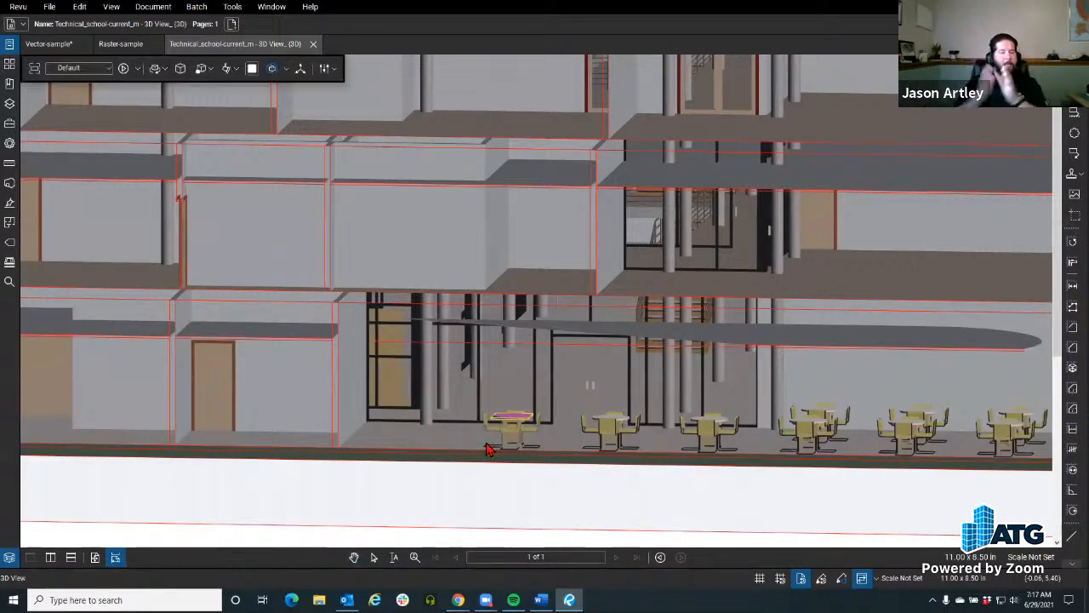
{"action": "scroll", "coordinate": [489, 457], "scroll_direction": "down", "scroll_amount": 3}
{"action": "scroll", "coordinate": [334, 506], "scroll_direction": "down", "scroll_amount": 2}
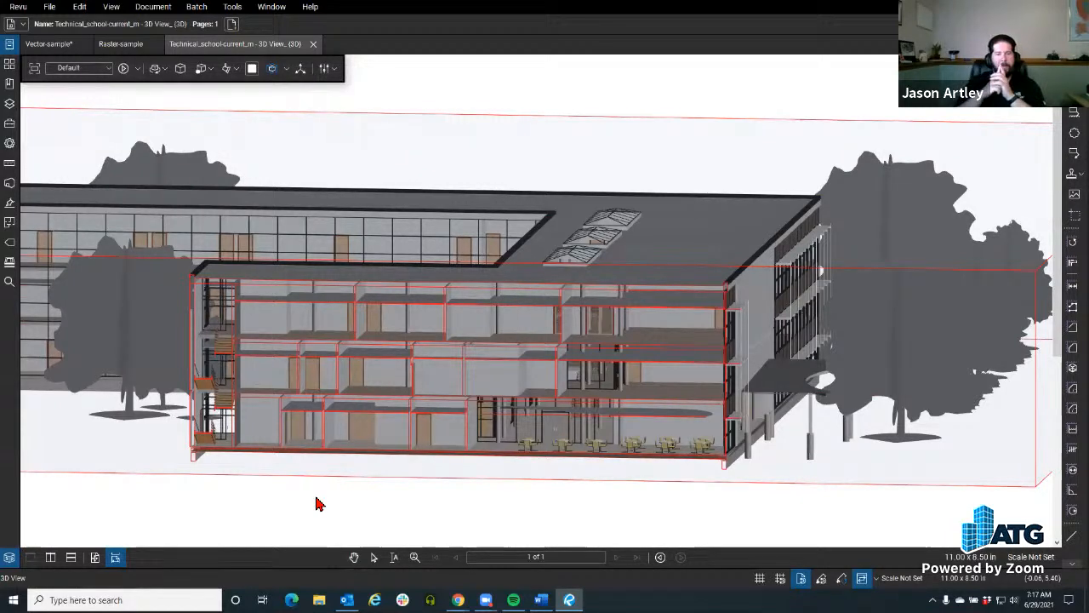
{"action": "left_click", "coordinate": [940, 322]}
{"action": "left_click_drag", "start_coordinate": [939, 322], "coordinate": [562, 340]}
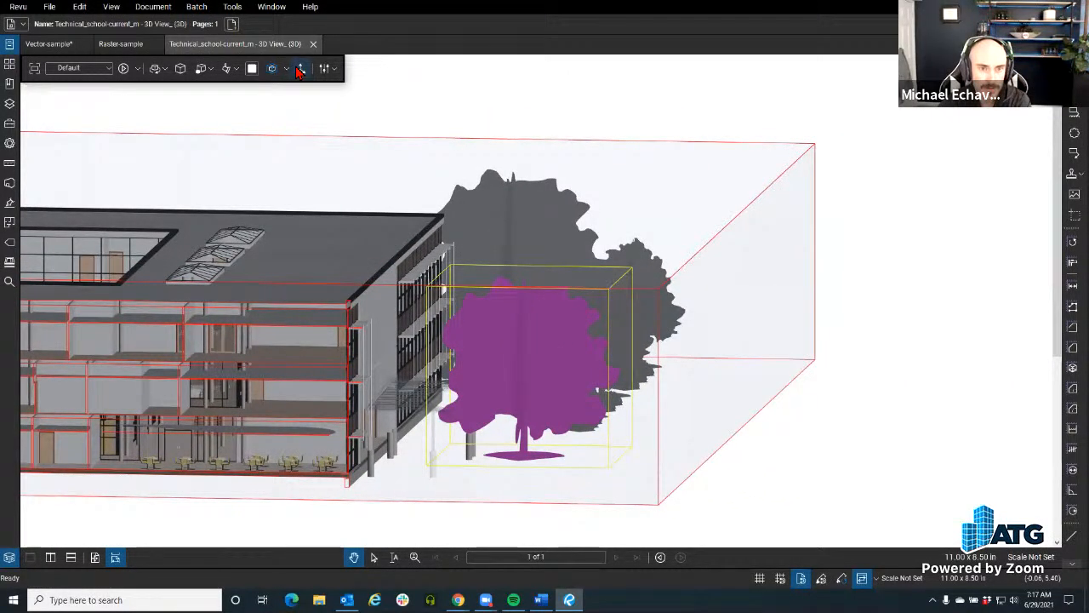
Step: Enable the Transform tool on the selected tree and move it vertically upward, above the entrance canopy
{"action": "left_click", "coordinate": [300, 69]}
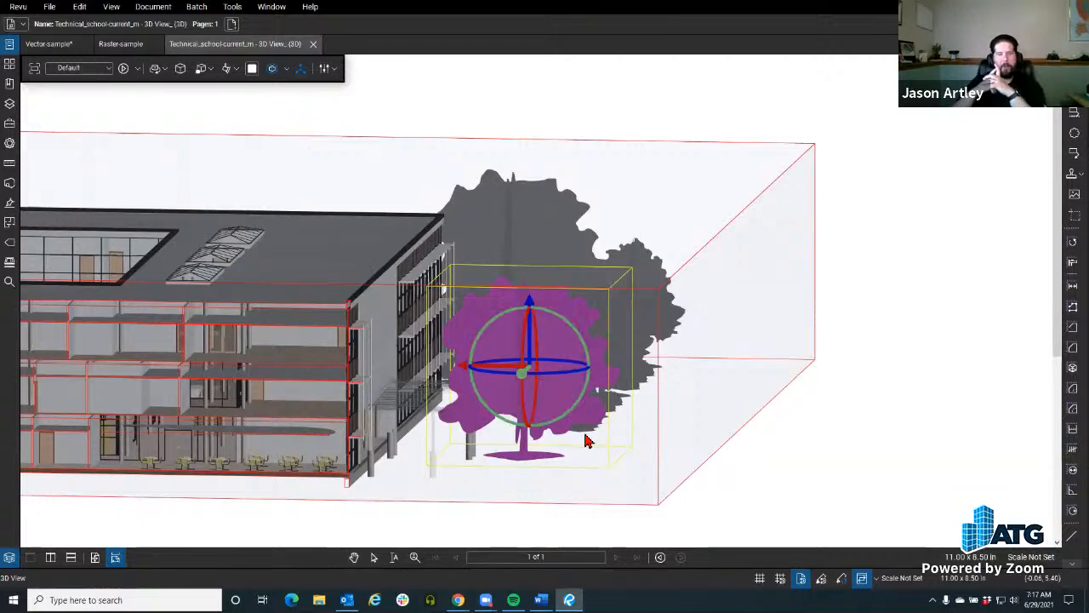
{"action": "left_click_drag", "start_coordinate": [692, 457], "coordinate": [421, 507]}
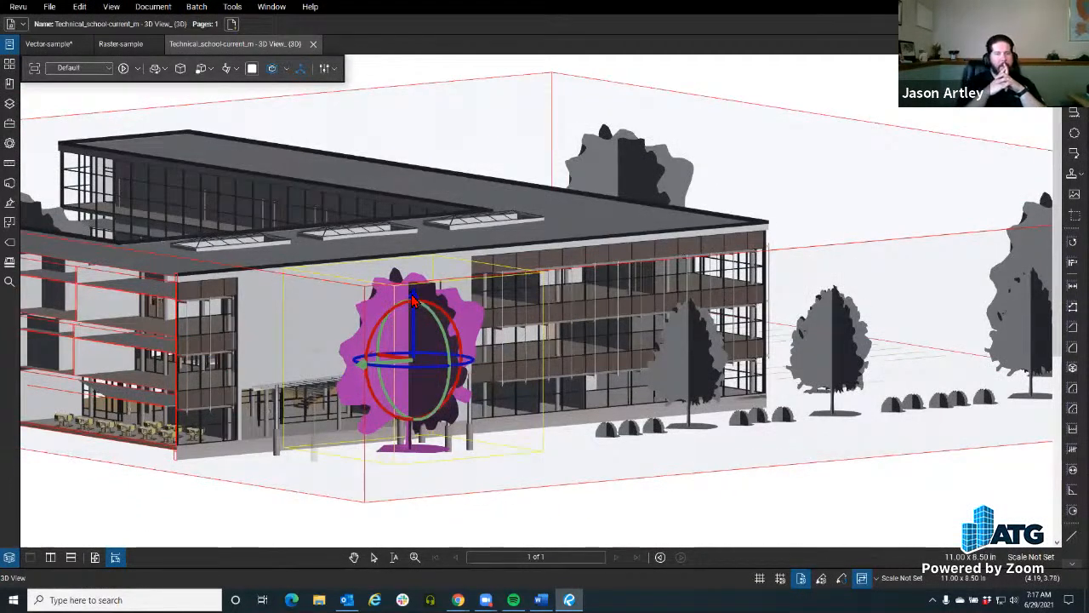
{"action": "left_click_drag", "start_coordinate": [412, 298], "coordinate": [429, 240]}
{"action": "scroll", "coordinate": [435, 310], "scroll_direction": "down", "scroll_amount": 3}
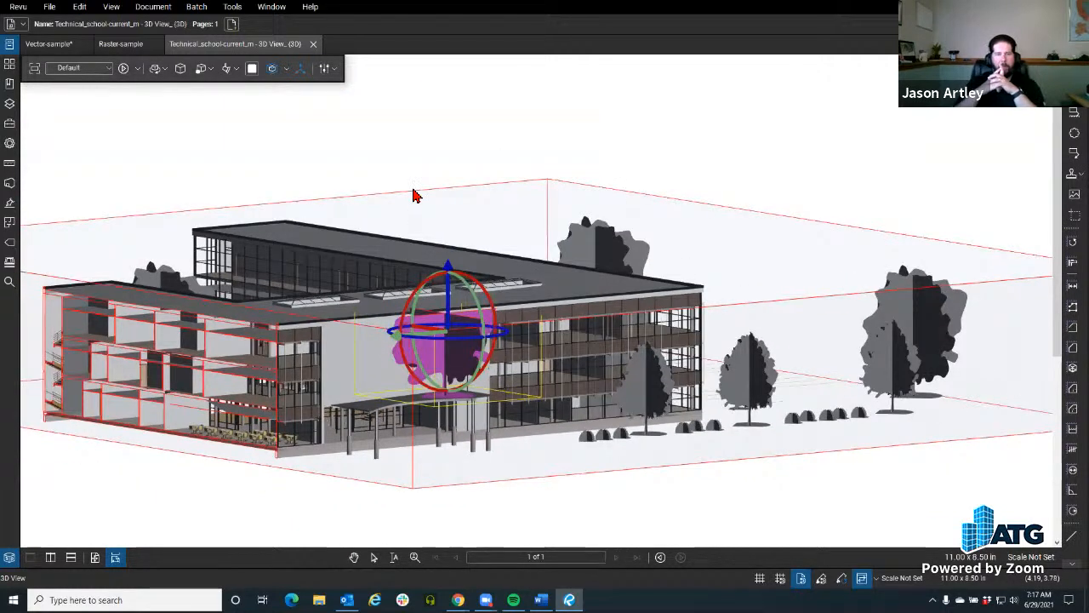
Step: Extend the section box's top face upward, well above the building and the raised tree, and deselect it
{"action": "left_click", "coordinate": [412, 188]}
{"action": "left_click", "coordinate": [411, 192]}
{"action": "left_click_drag", "start_coordinate": [435, 217], "coordinate": [464, 89]}
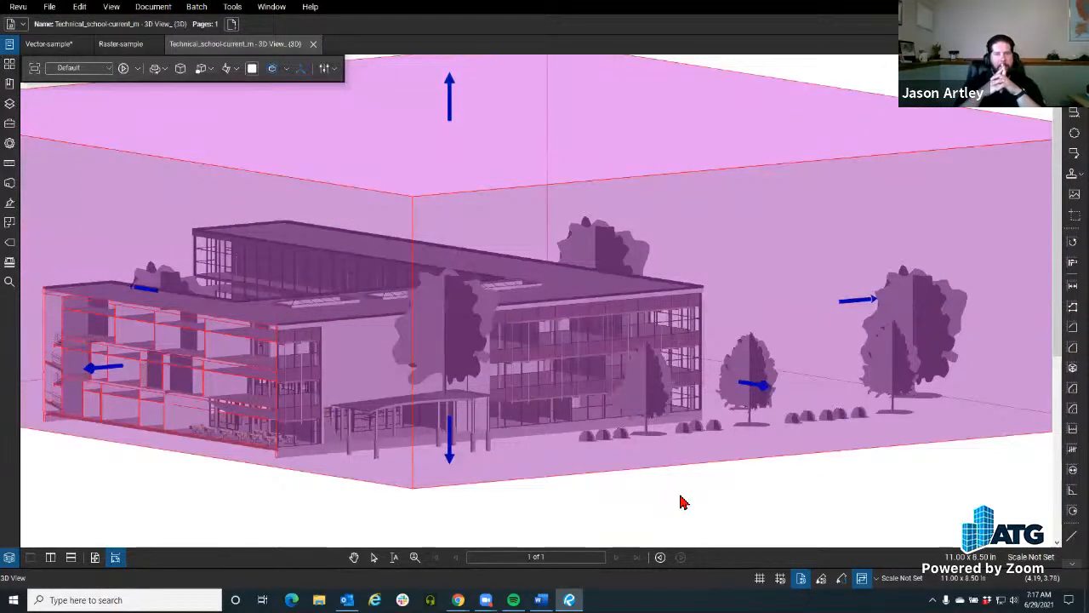
{"action": "left_click", "coordinate": [508, 471]}
{"action": "scroll", "coordinate": [520, 482], "scroll_direction": "up", "scroll_amount": 2}
{"action": "left_click_drag", "start_coordinate": [626, 479], "coordinate": [602, 475]}
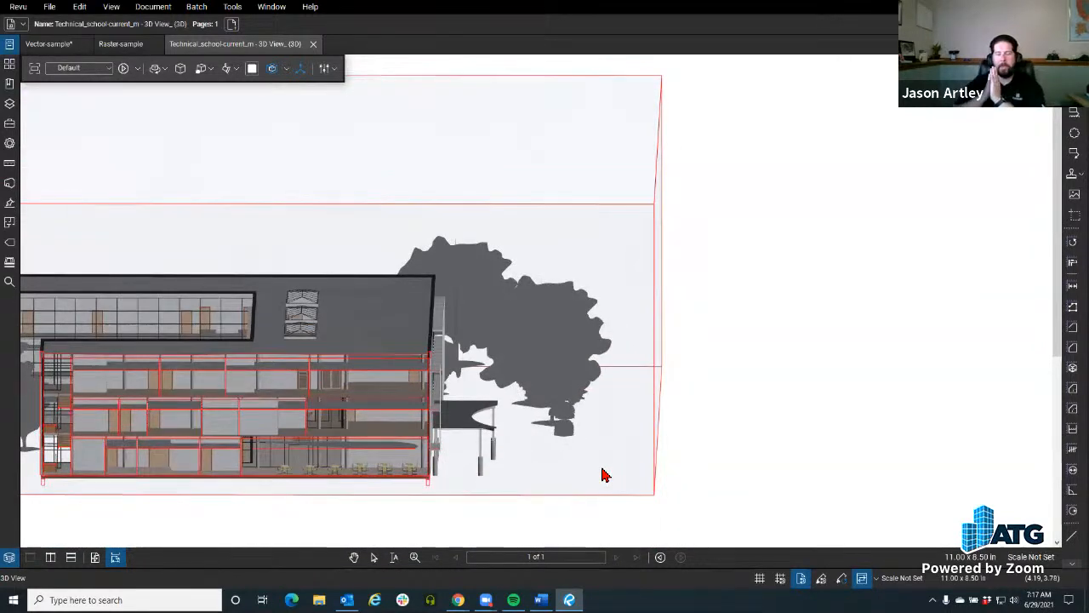
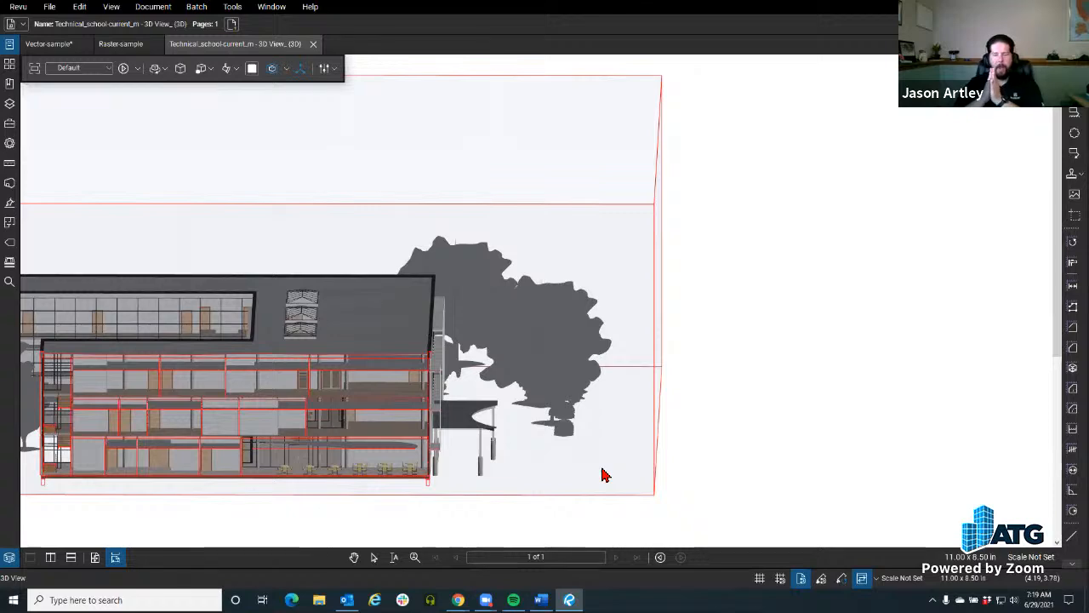
Step: Switch to the Vector-sample drawing and select the blue "Morning Coffee Revu" callout
{"action": "left_click", "coordinate": [49, 43]}
{"action": "scroll", "coordinate": [451, 260], "scroll_direction": "down", "scroll_amount": 5}
{"action": "scroll", "coordinate": [432, 256], "scroll_direction": "down", "scroll_amount": 2}
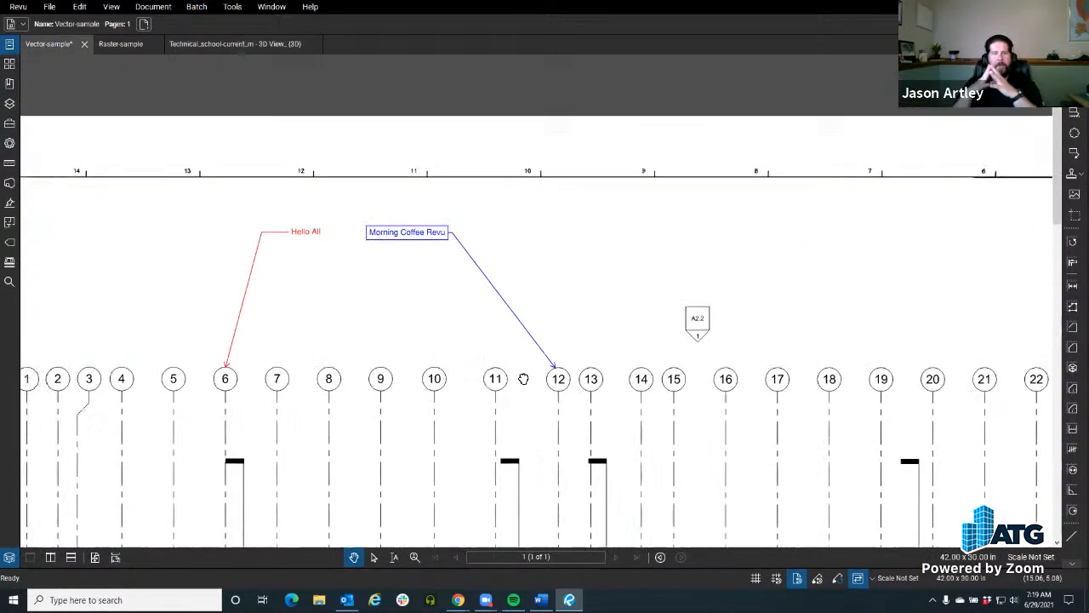
{"action": "scroll", "coordinate": [482, 243], "scroll_direction": "up", "scroll_amount": 3}
{"action": "left_click", "coordinate": [467, 221]}
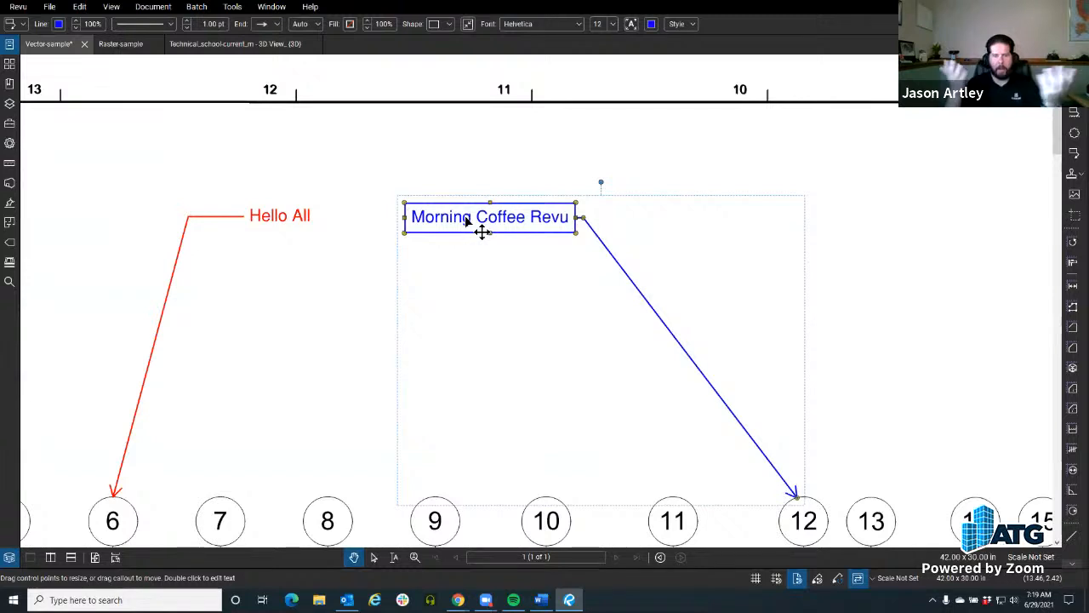
{"action": "left_click_drag", "start_coordinate": [466, 221], "coordinate": [396, 204]}
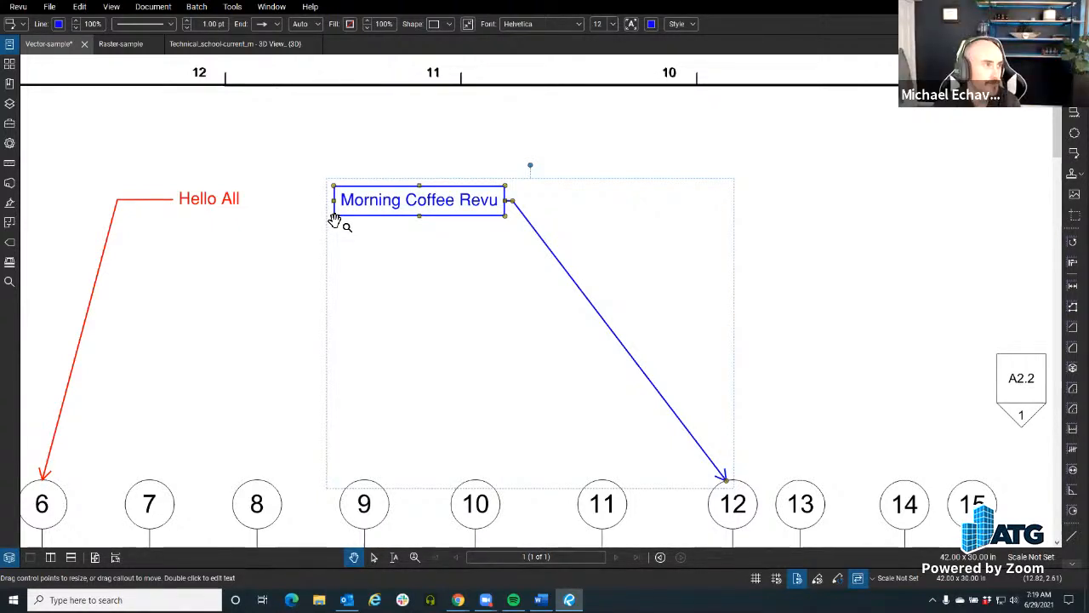
{"action": "scroll", "coordinate": [371, 236], "scroll_direction": "down", "scroll_amount": 3}
{"action": "scroll", "coordinate": [357, 241], "scroll_direction": "up", "scroll_amount": 1}
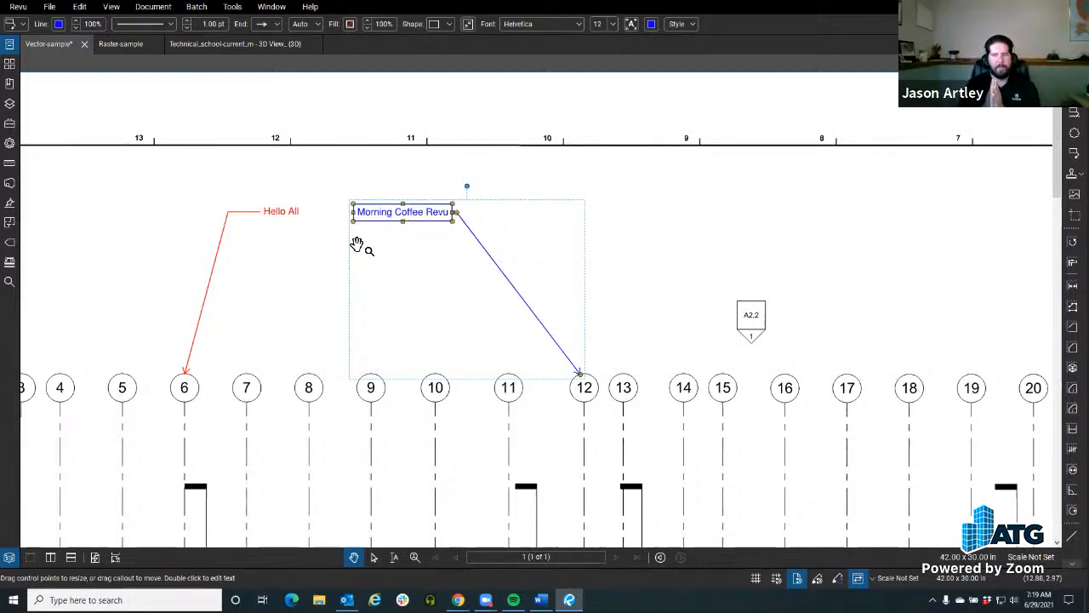
{"action": "scroll", "coordinate": [358, 244], "scroll_direction": "down", "scroll_amount": 4}
{"action": "left_click_drag", "start_coordinate": [357, 245], "coordinate": [379, 253]}
{"action": "scroll", "coordinate": [379, 253], "scroll_direction": "up", "scroll_amount": 3}
{"action": "left_click", "coordinate": [353, 249]}
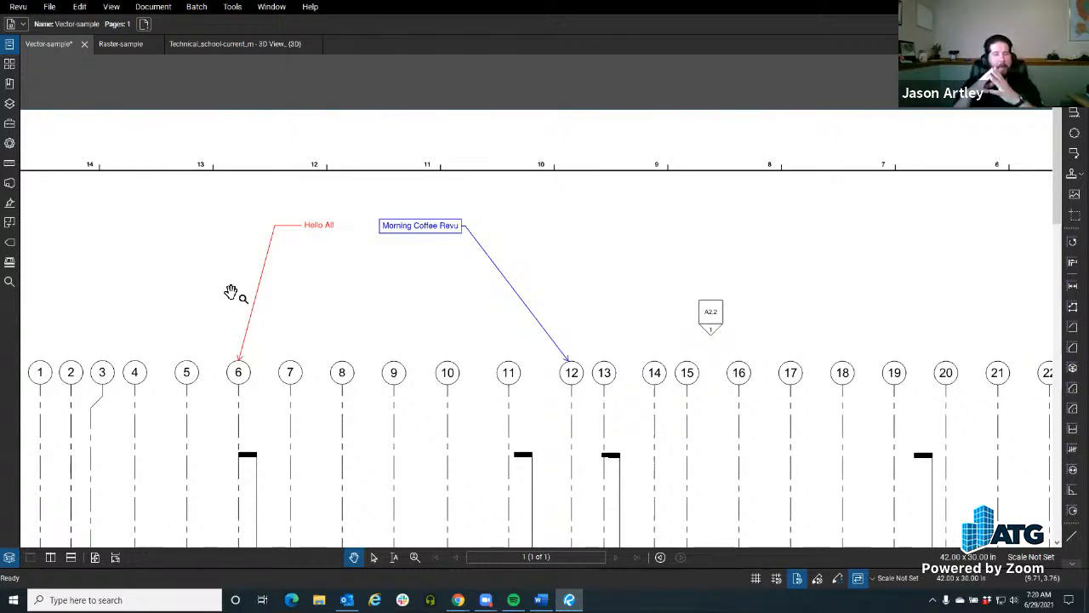
Step: Bring up the Flatten Markups options with the "Morning Coffee Revu" callout selected, turn off Allow Markup Recovery (Unflatten), and leave without flattening
{"action": "scroll", "coordinate": [383, 280], "scroll_direction": "down", "scroll_amount": 1}
{"action": "left_click_drag", "start_coordinate": [386, 280], "coordinate": [458, 273]}
{"action": "scroll", "coordinate": [459, 273], "scroll_direction": "up", "scroll_amount": 1}
{"action": "left_click", "coordinate": [476, 227]}
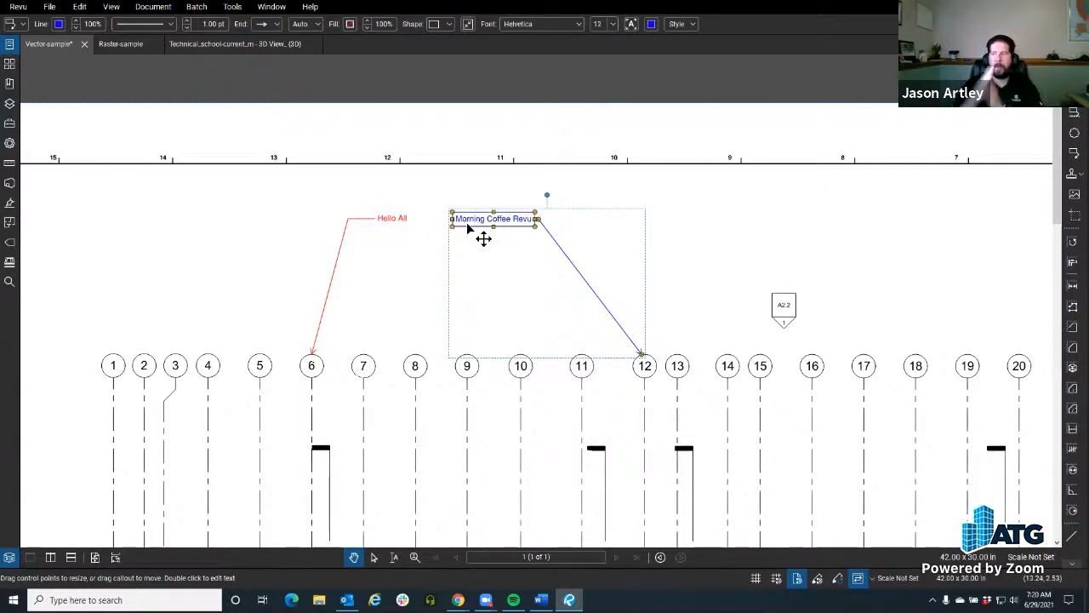
{"action": "left_click", "coordinate": [155, 7]}
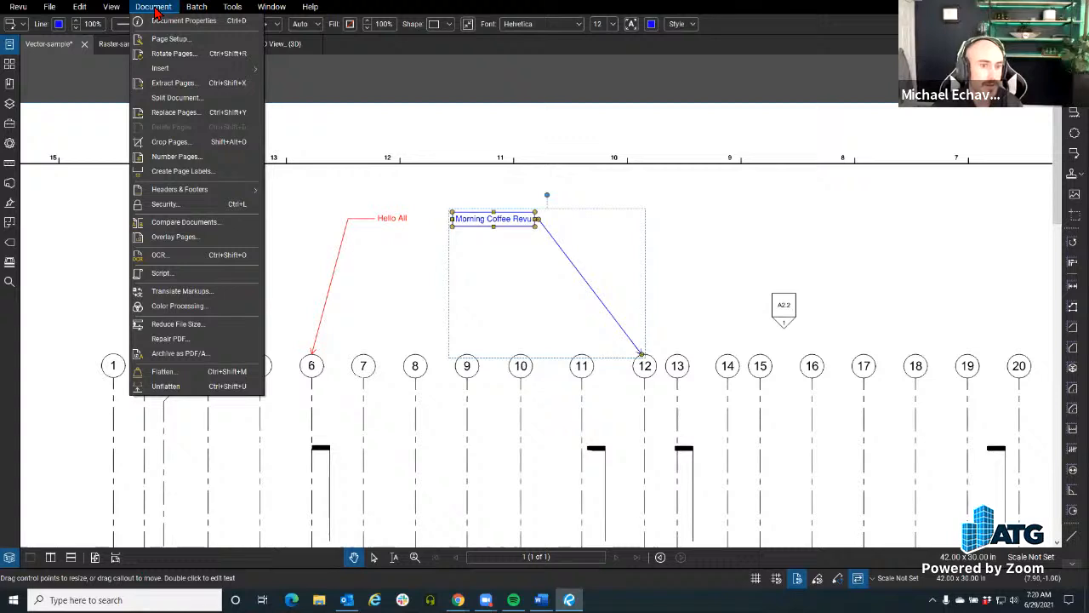
{"action": "left_click", "coordinate": [166, 375]}
{"action": "left_click_drag", "start_coordinate": [432, 101], "coordinate": [242, 63]}
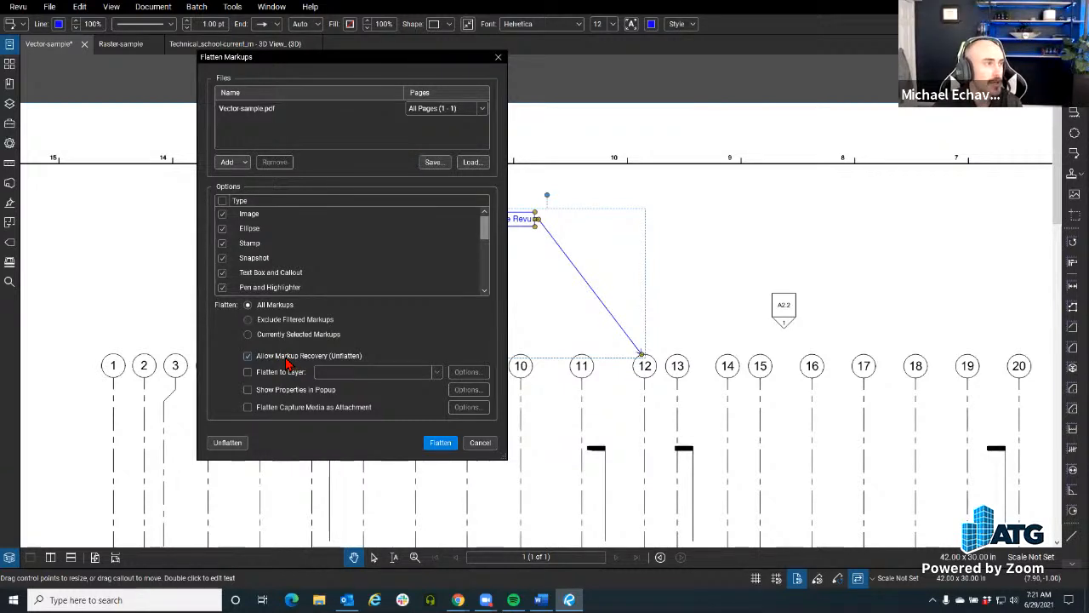
{"action": "left_click", "coordinate": [289, 357]}
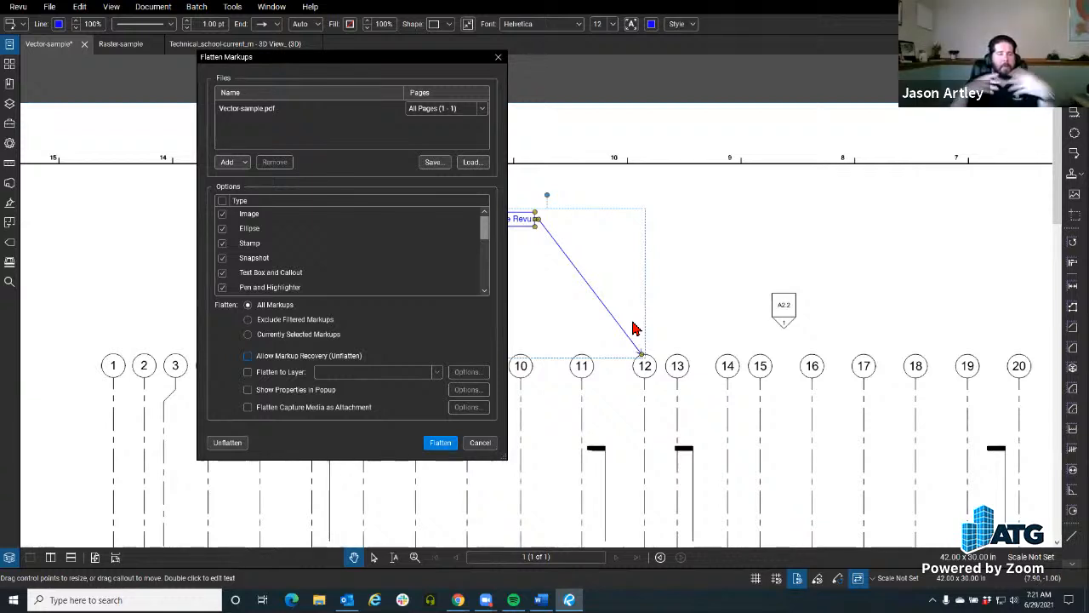
{"action": "left_click", "coordinate": [479, 442]}
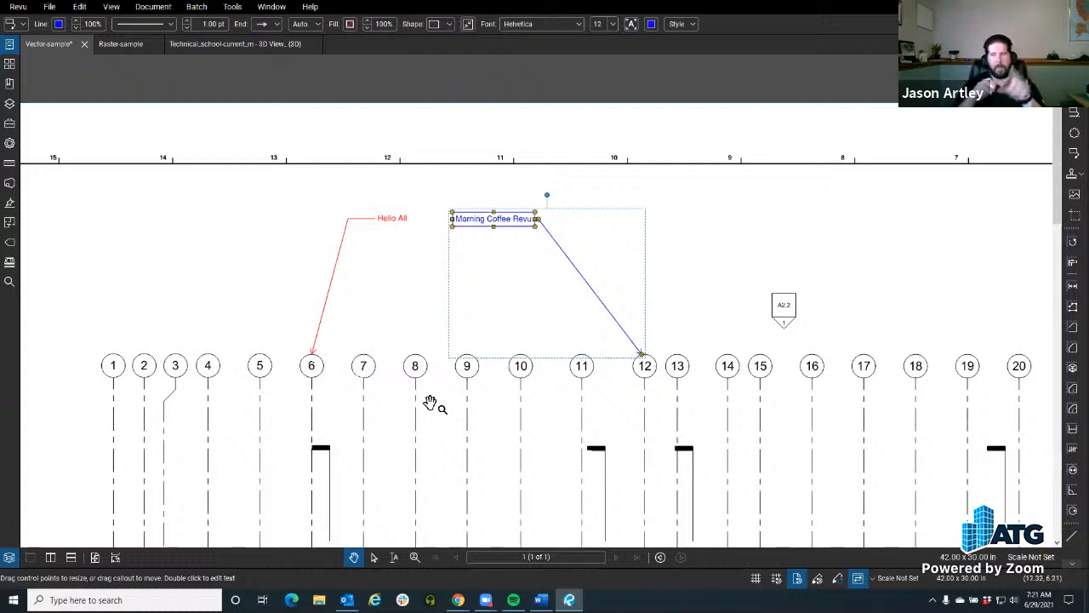
{"action": "left_click", "coordinate": [290, 281]}
{"action": "left_click_drag", "start_coordinate": [474, 323], "coordinate": [394, 306]}
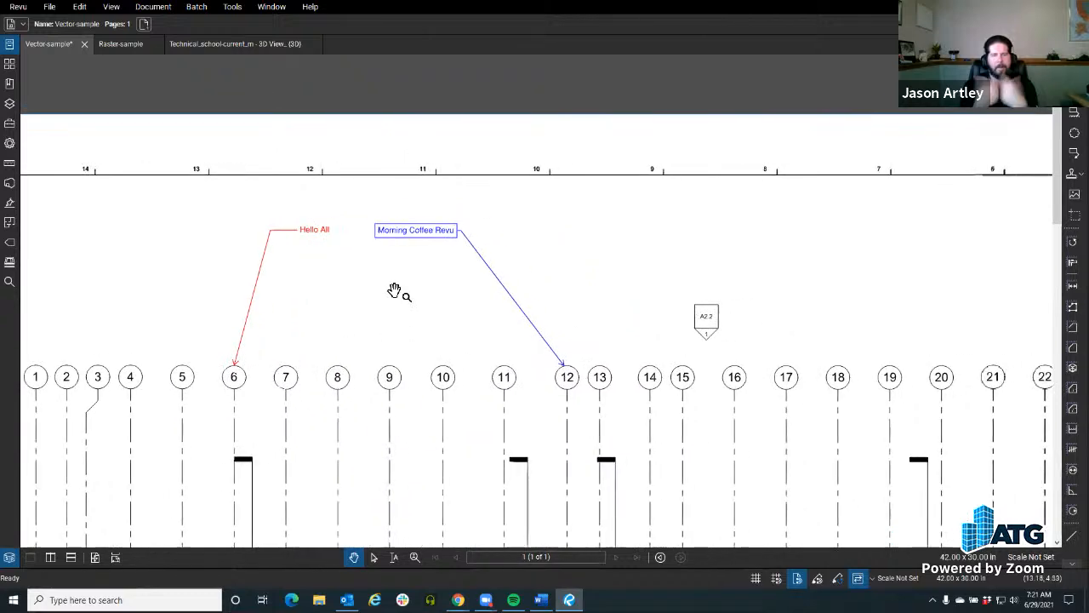
{"action": "scroll", "coordinate": [401, 243], "scroll_direction": "up", "scroll_amount": 1}
{"action": "left_click", "coordinate": [383, 309]}
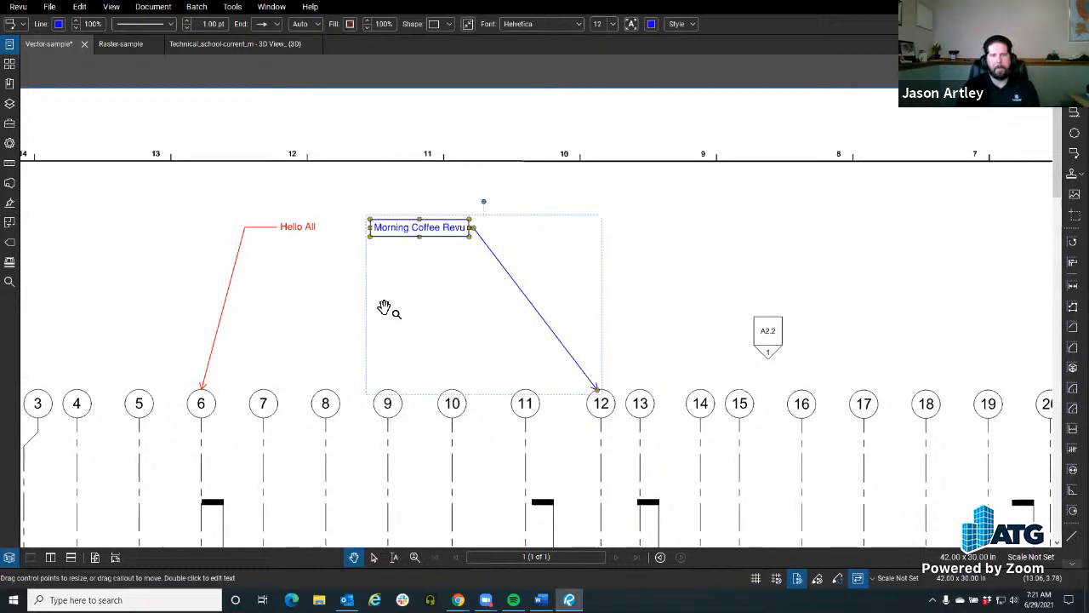
{"action": "scroll", "coordinate": [398, 274], "scroll_direction": "up", "scroll_amount": 1}
{"action": "scroll", "coordinate": [398, 274], "scroll_direction": "up", "scroll_amount": 1}
{"action": "left_click_drag", "start_coordinate": [399, 274], "coordinate": [510, 256]}
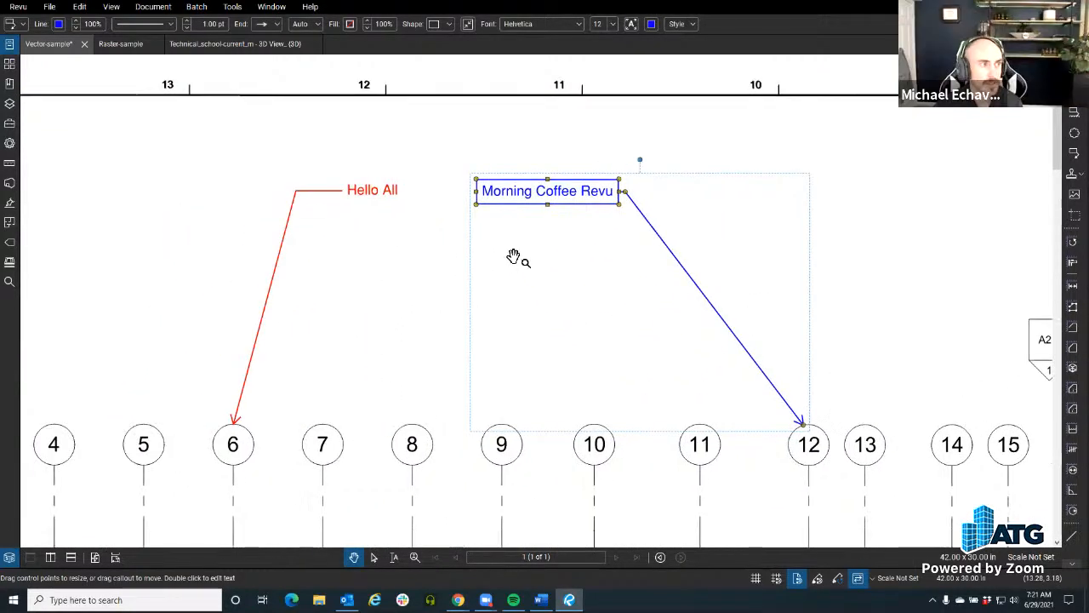
Step: Draw a red rectangular cloud markup beside the "Morning Coffee Revu" callout, between ruler marks 10 and 9
{"action": "scroll", "coordinate": [797, 291], "scroll_direction": "down", "scroll_amount": 2}
{"action": "mouse_move", "coordinate": [793, 291]}
{"action": "left_mouse_down"}
{"action": "mouse_move", "coordinate": [597, 285]}
{"action": "mouse_move", "coordinate": [661, 292]}
{"action": "mouse_move", "coordinate": [683, 308]}
{"action": "left_mouse_up"}
{"action": "scroll", "coordinate": [654, 292], "scroll_direction": "up", "scroll_amount": 1}
{"action": "left_click", "coordinate": [1074, 132]}
{"action": "mouse_move", "coordinate": [536, 177]}
{"action": "left_mouse_down"}
{"action": "mouse_move", "coordinate": [713, 298]}
{"action": "mouse_move", "coordinate": [587, 292]}
{"action": "left_mouse_up"}
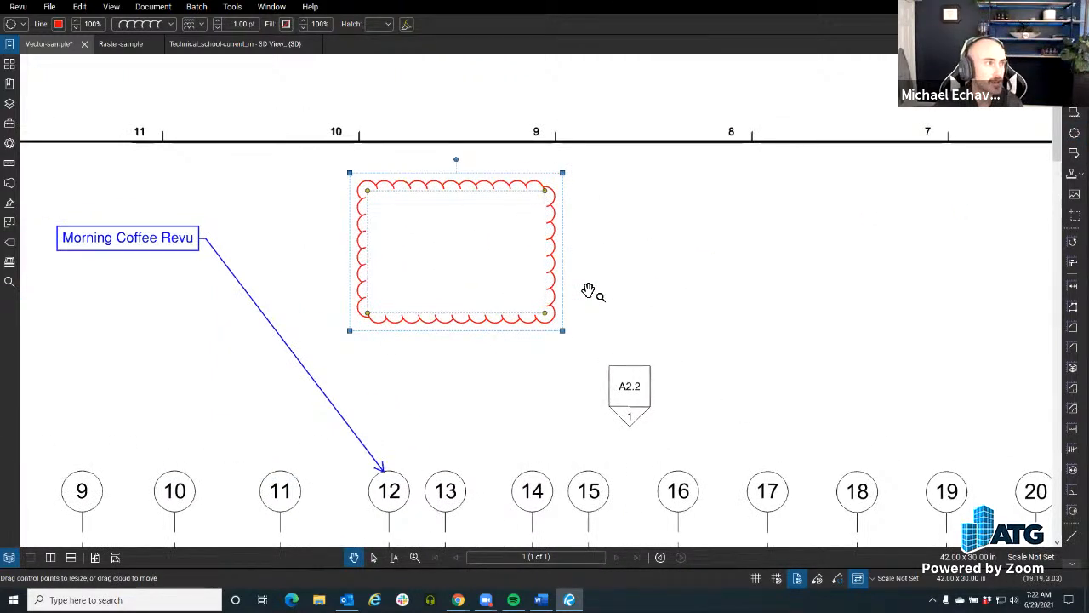
Step: Change the cloud markup's line style to Fenceline Circle and deselect it
{"action": "left_click", "coordinate": [146, 24]}
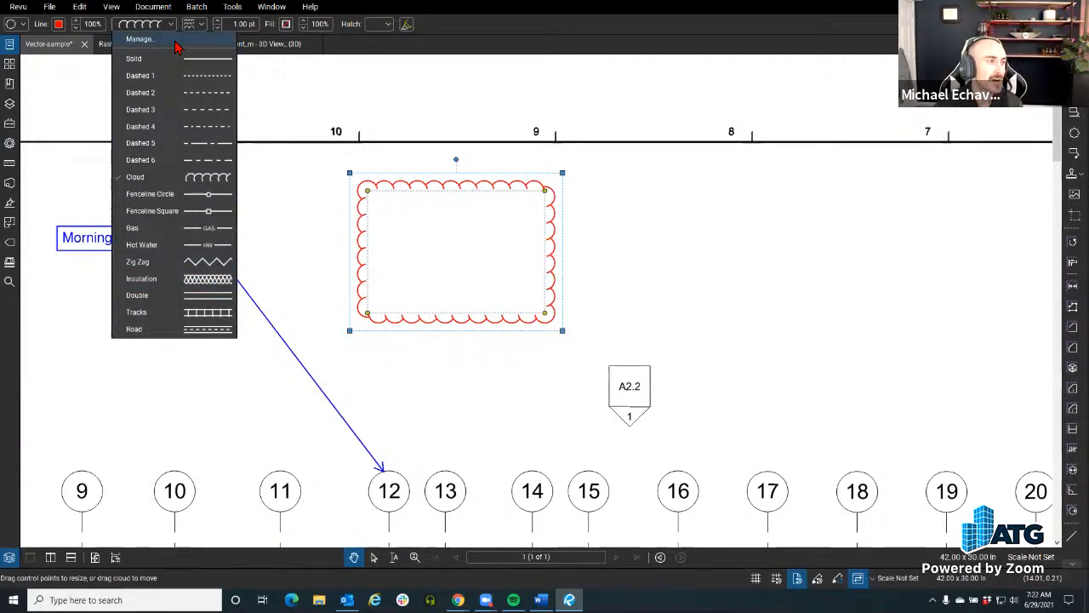
{"action": "left_click", "coordinate": [201, 194]}
{"action": "scroll", "coordinate": [464, 219], "scroll_direction": "up", "scroll_amount": 2}
{"action": "left_click_drag", "start_coordinate": [464, 219], "coordinate": [394, 235]}
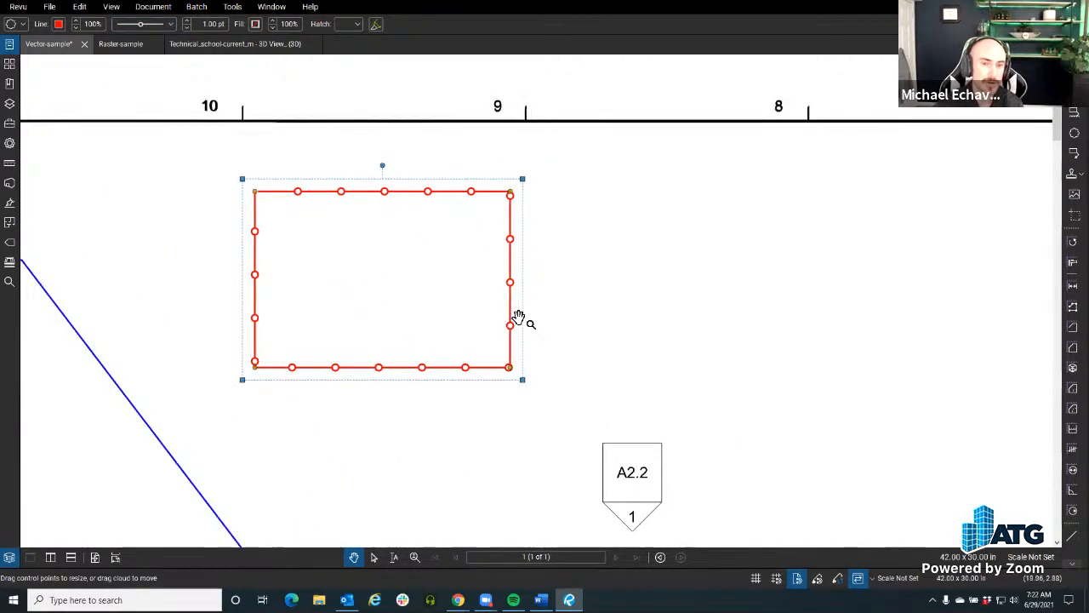
{"action": "left_click_drag", "start_coordinate": [525, 316], "coordinate": [579, 333]}
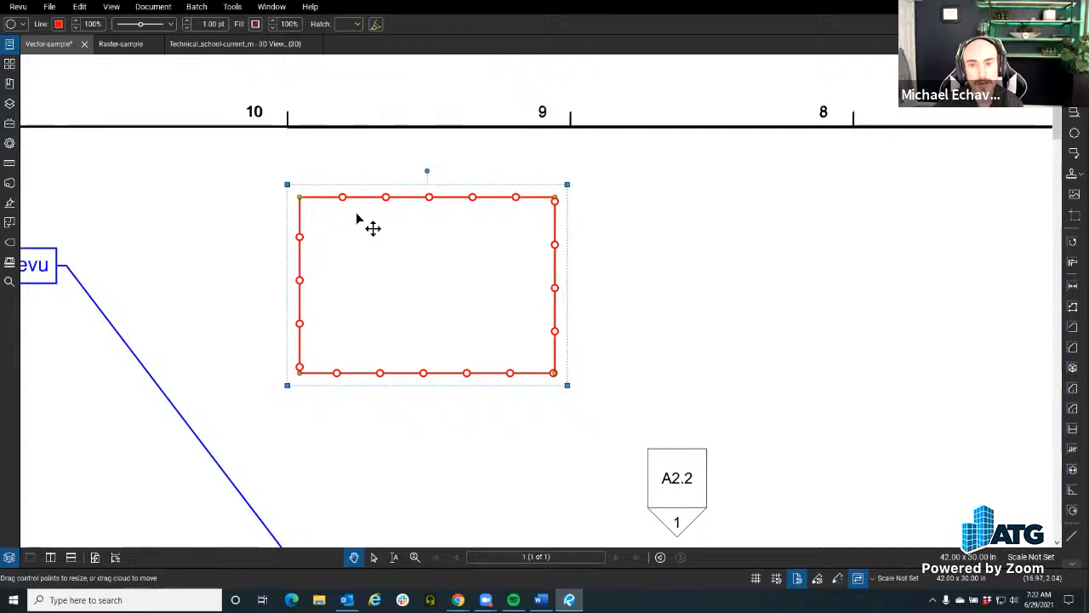
{"action": "left_click", "coordinate": [740, 268]}
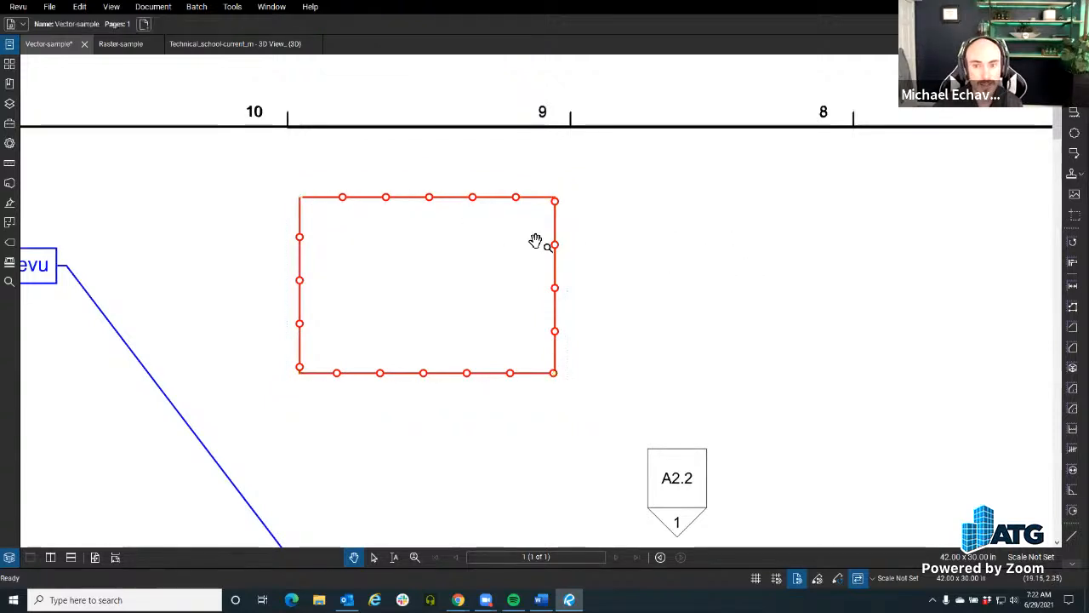
Step: Reshape the fenceline rectangle by shrinking it slightly and moving its upper-left vertex inward to form a sloped upper edge
{"action": "left_click", "coordinate": [478, 201]}
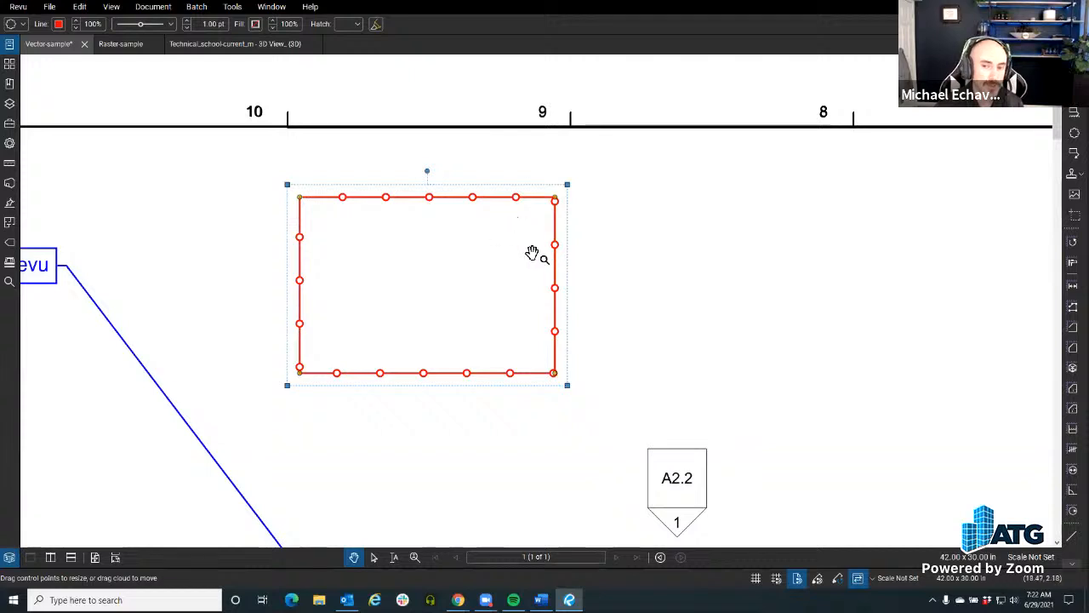
{"action": "left_click_drag", "start_coordinate": [617, 184], "coordinate": [596, 248]}
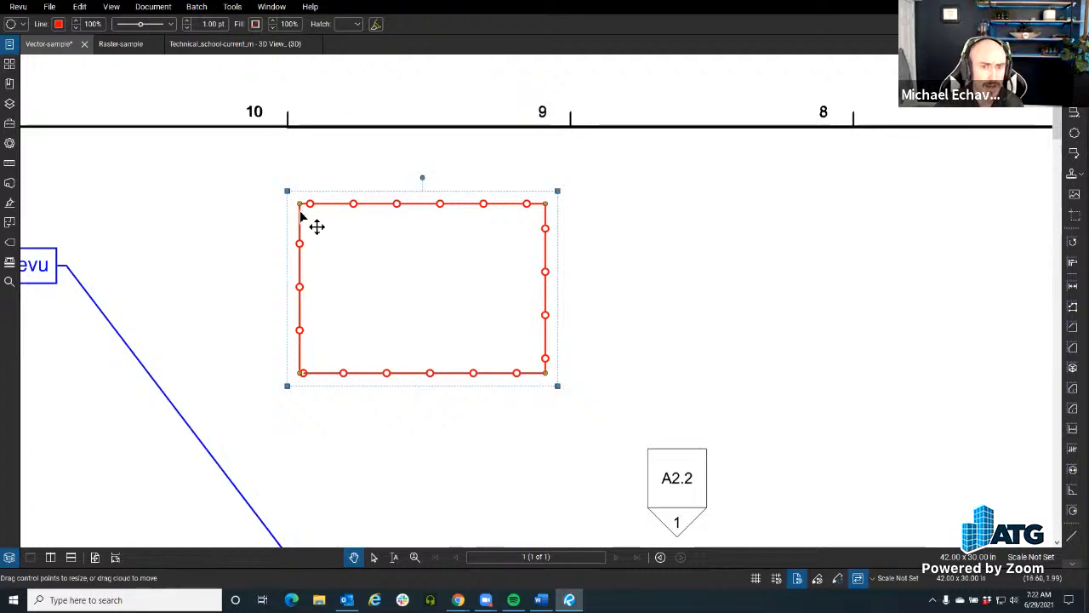
{"action": "left_click_drag", "start_coordinate": [301, 205], "coordinate": [389, 252]}
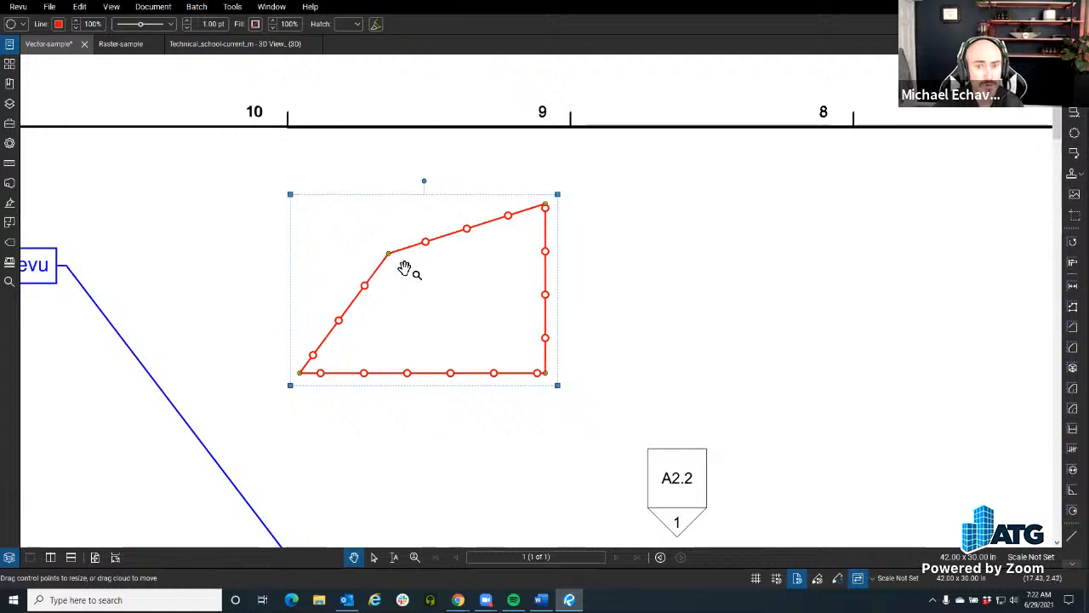
Step: Add a control point on the fenceline shape's sloped upper edge and pull it downward to form a notch
{"action": "right_click", "coordinate": [445, 238]}
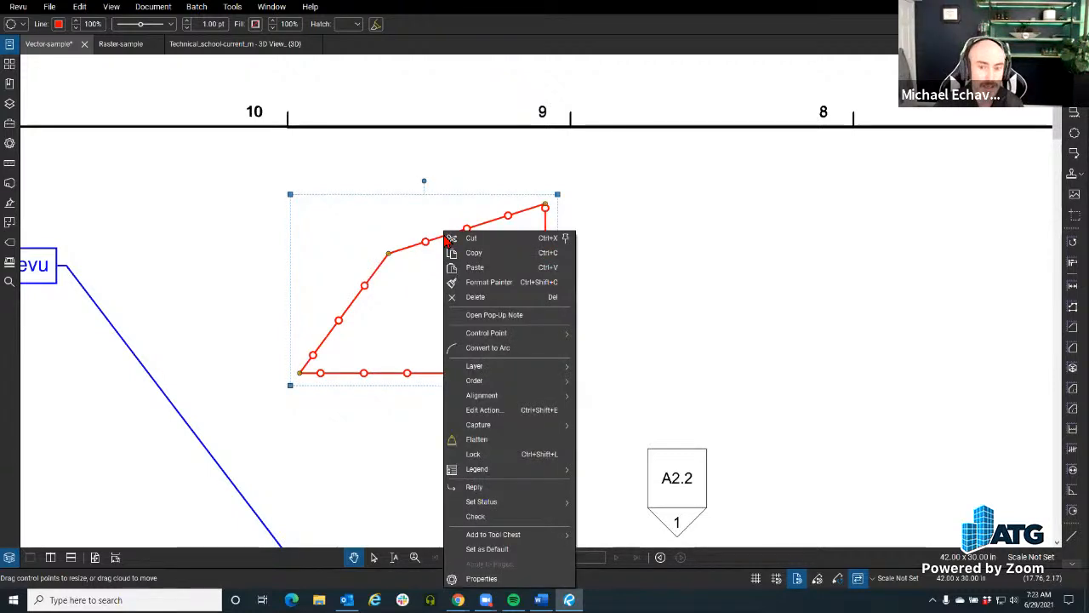
{"action": "mouse_move", "coordinate": [553, 333]}
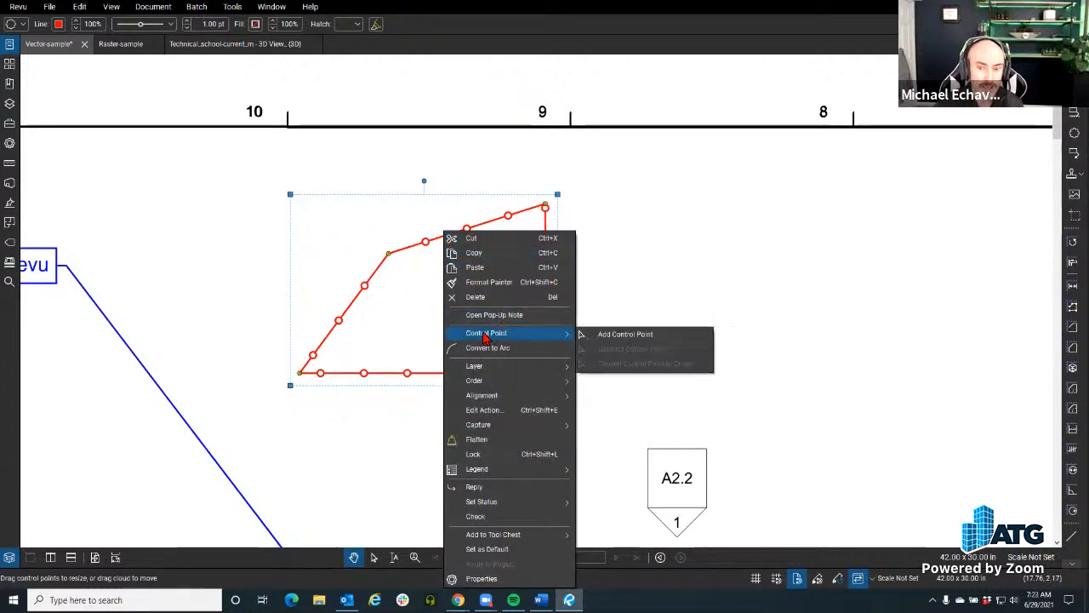
{"action": "left_click", "coordinate": [598, 334]}
{"action": "left_click", "coordinate": [443, 238]}
{"action": "left_click_drag", "start_coordinate": [441, 238], "coordinate": [444, 294]}
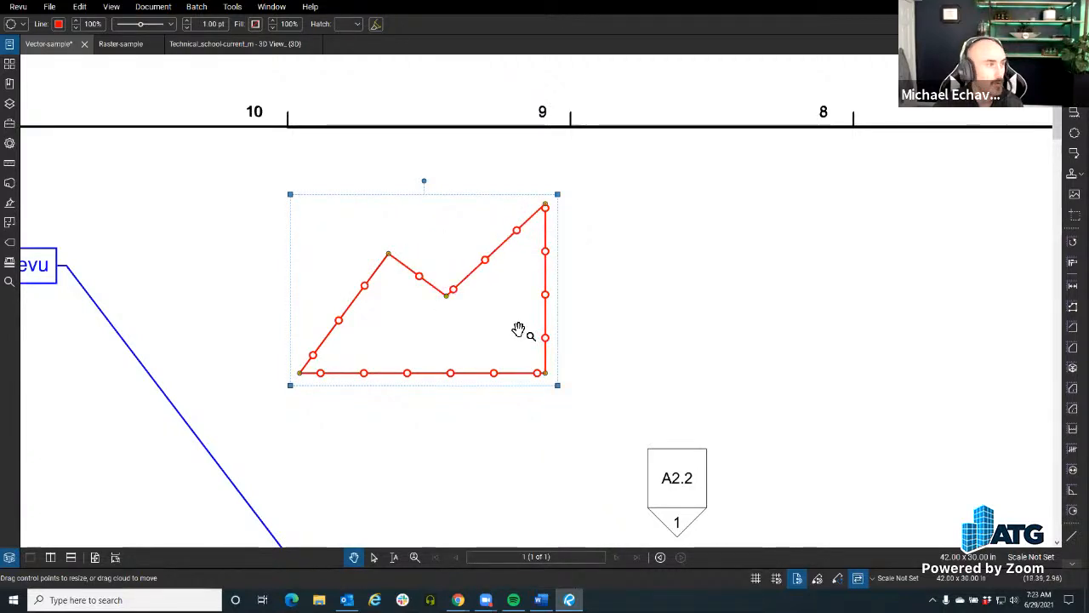
Step: Place a Cloud+ markup above grid bubbles 17 and 18, with its callout text "Hello world" beside it, and deselect it
{"action": "scroll", "coordinate": [518, 329], "scroll_direction": "down", "scroll_amount": 1}
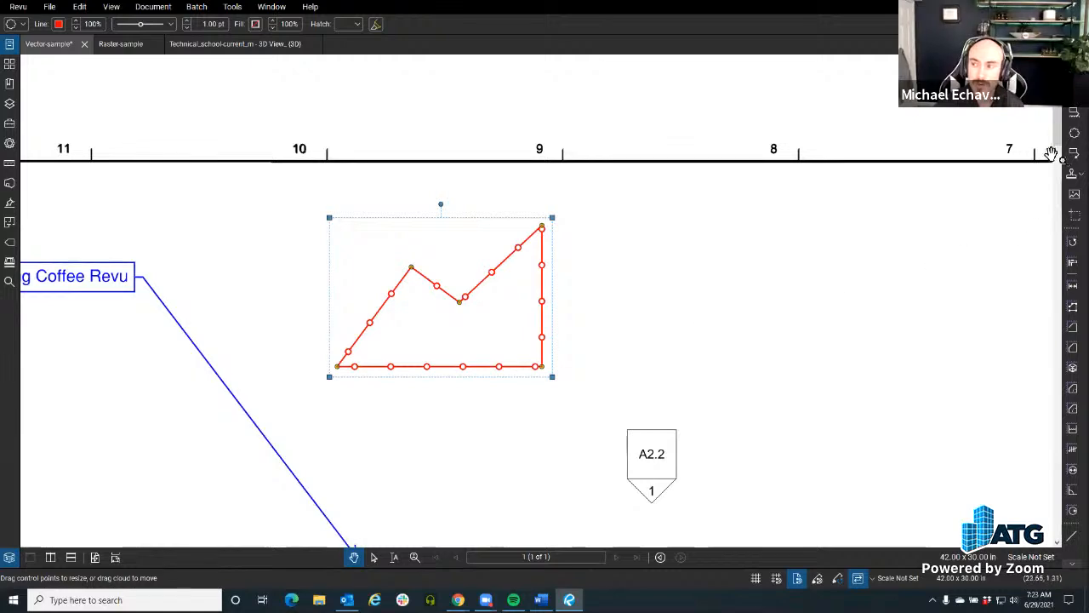
{"action": "scroll", "coordinate": [656, 255], "scroll_direction": "down", "scroll_amount": 3}
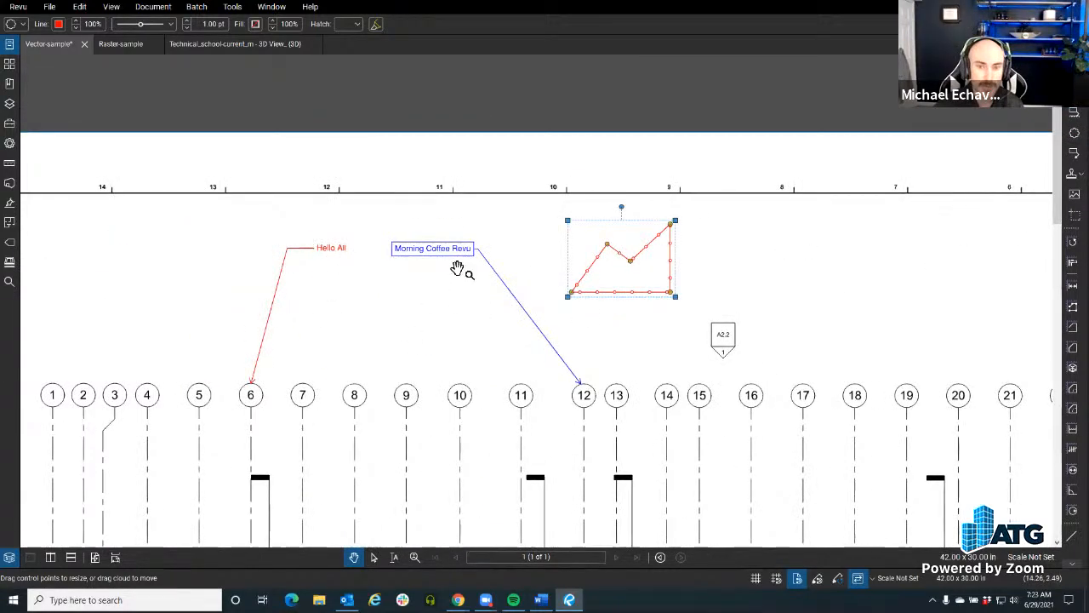
{"action": "scroll", "coordinate": [528, 340], "scroll_direction": "up", "scroll_amount": 2}
{"action": "scroll", "coordinate": [616, 365], "scroll_direction": "up", "scroll_amount": 1}
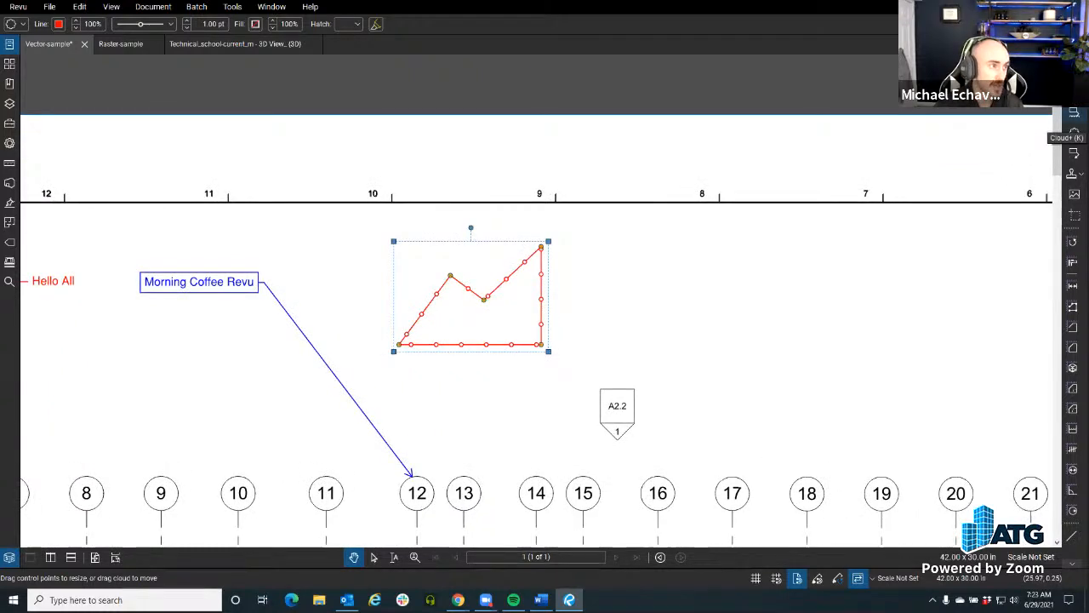
{"action": "left_click", "coordinate": [1074, 114]}
{"action": "left_click_drag", "start_coordinate": [767, 288], "coordinate": [518, 268]}
{"action": "left_click_drag", "start_coordinate": [441, 267], "coordinate": [600, 413]}
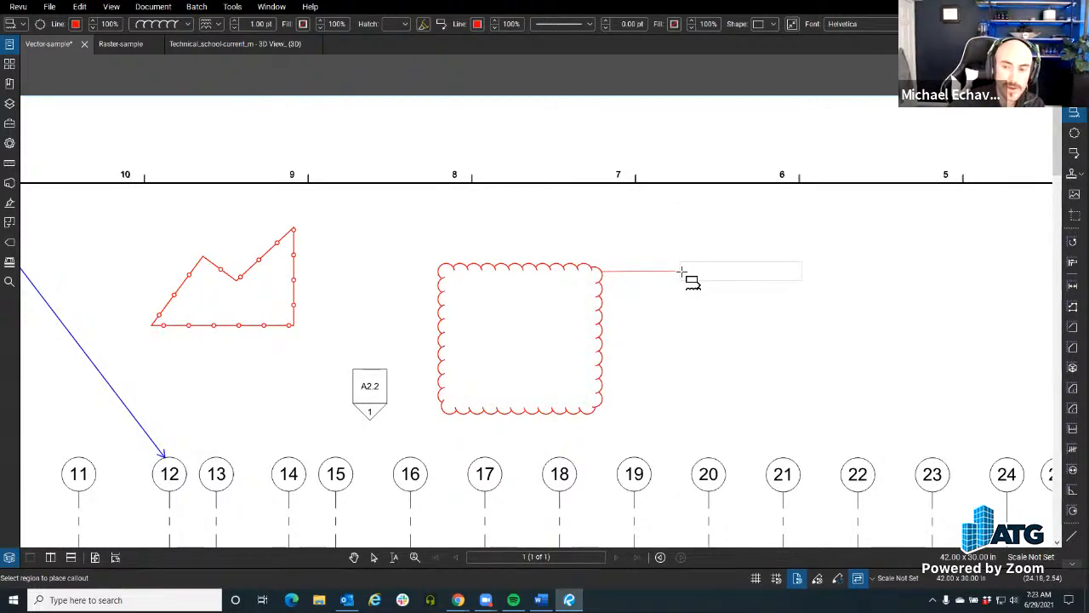
{"action": "left_click", "coordinate": [719, 295]}
{"action": "type", "text": "Hello wor"}
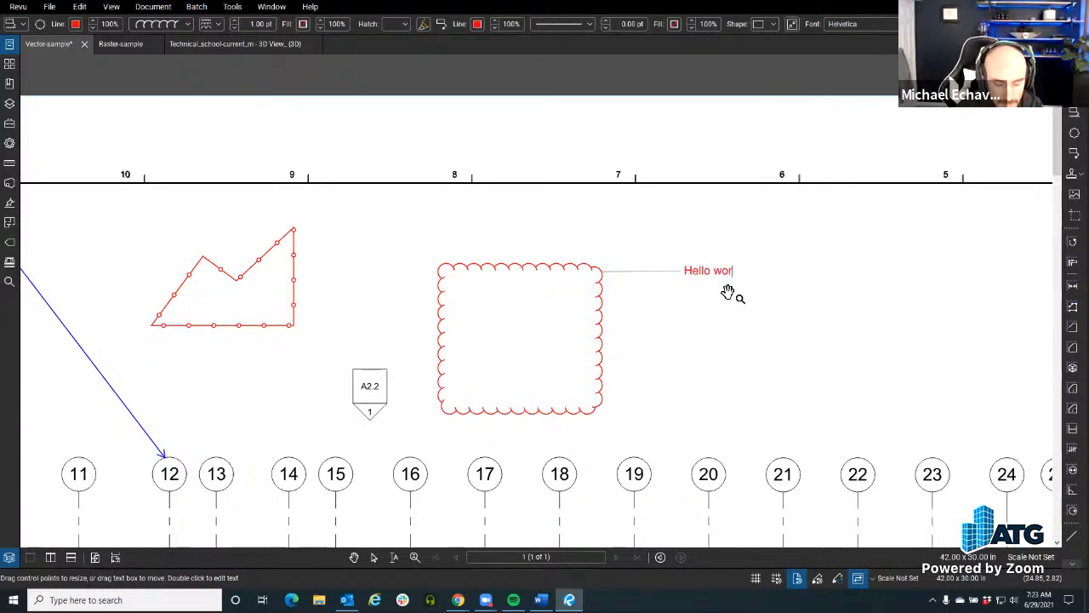
{"action": "left_click", "coordinate": [682, 346]}
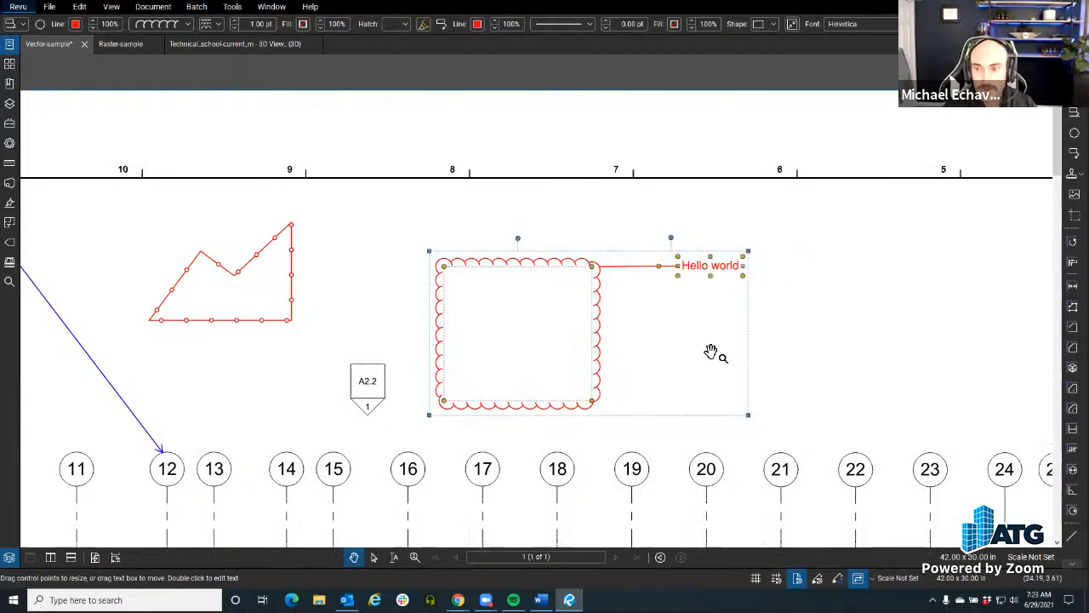
{"action": "left_click", "coordinate": [712, 352]}
Step: Try rotating the "Hello world" Cloud+ markup slightly clockwise and undo the rotation
{"action": "scroll", "coordinate": [560, 333], "scroll_direction": "up", "scroll_amount": 3}
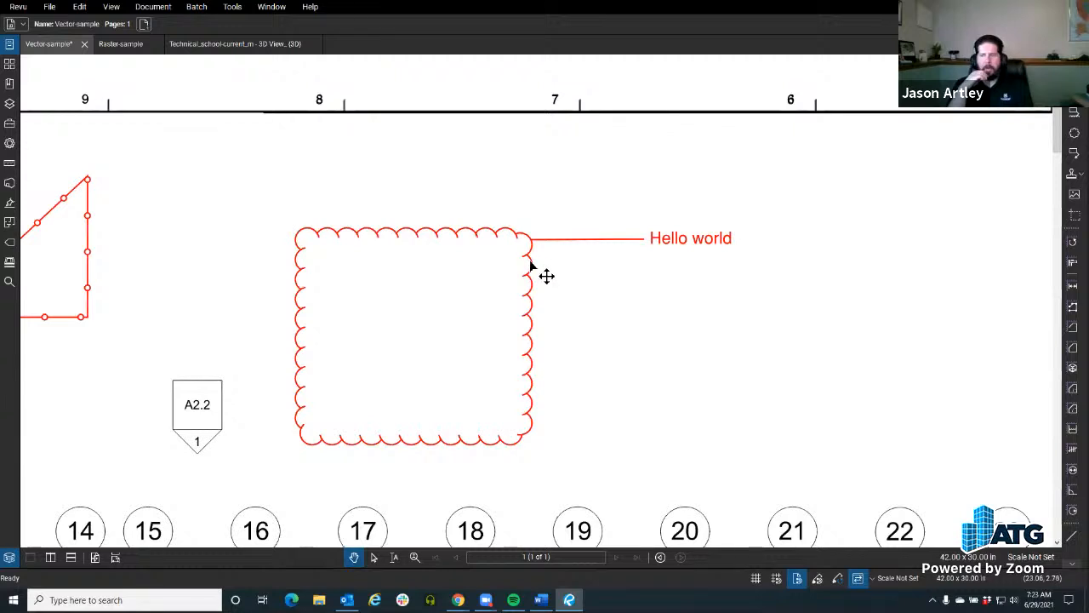
{"action": "left_click", "coordinate": [547, 274]}
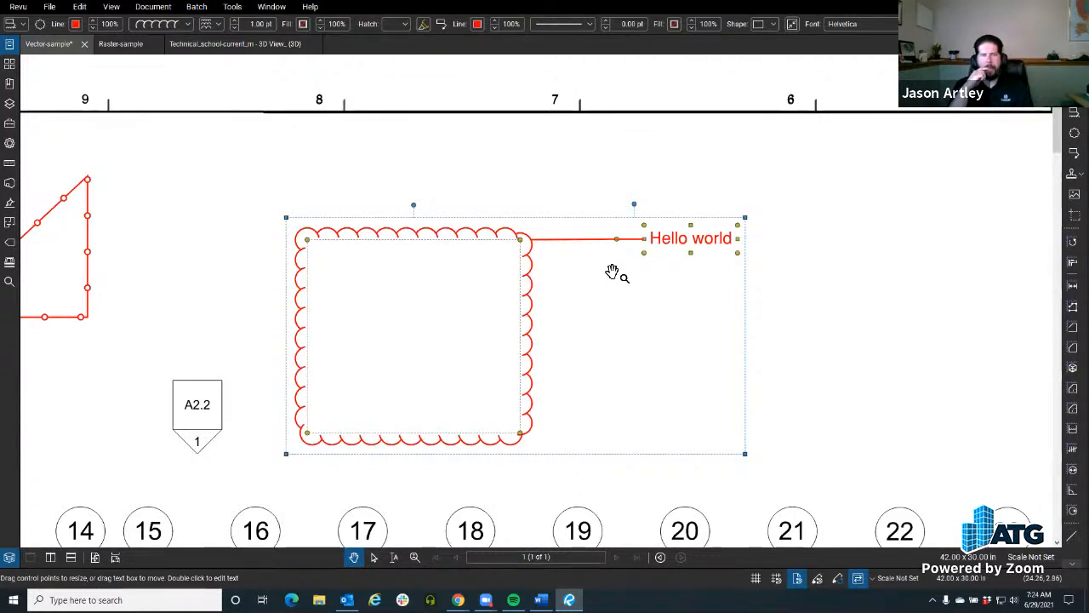
{"action": "left_click_drag", "start_coordinate": [414, 208], "coordinate": [437, 210]}
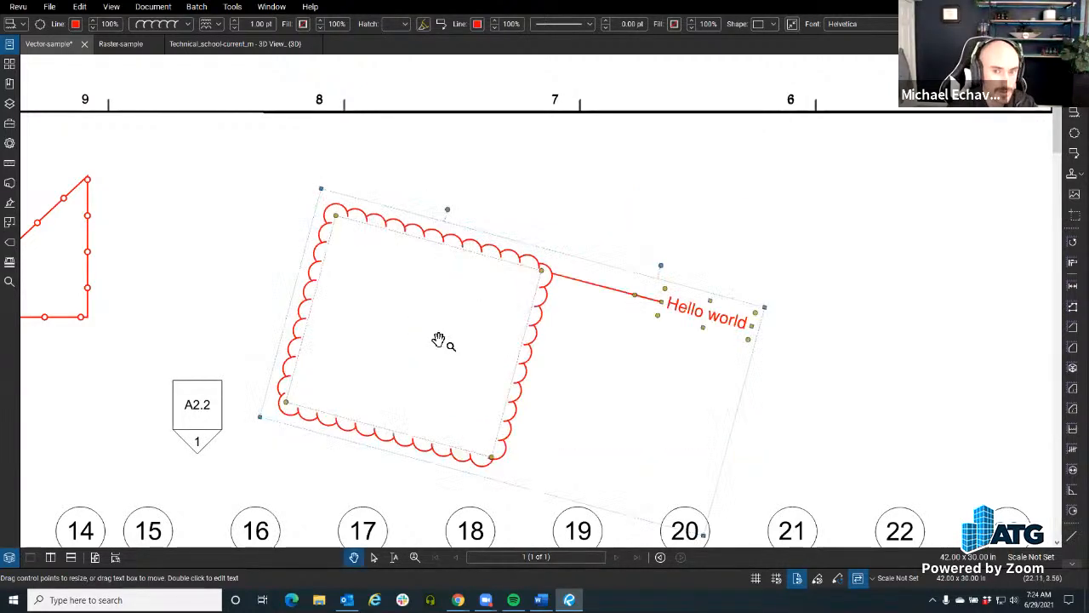
{"action": "key", "text": "ctrl+z"}
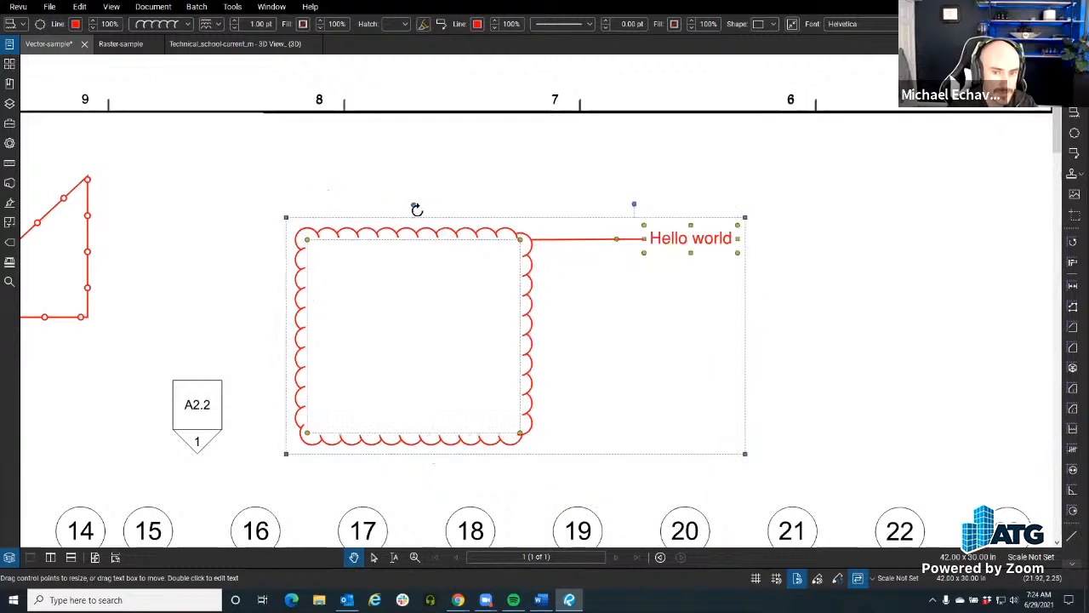
{"action": "right_click", "coordinate": [414, 208]}
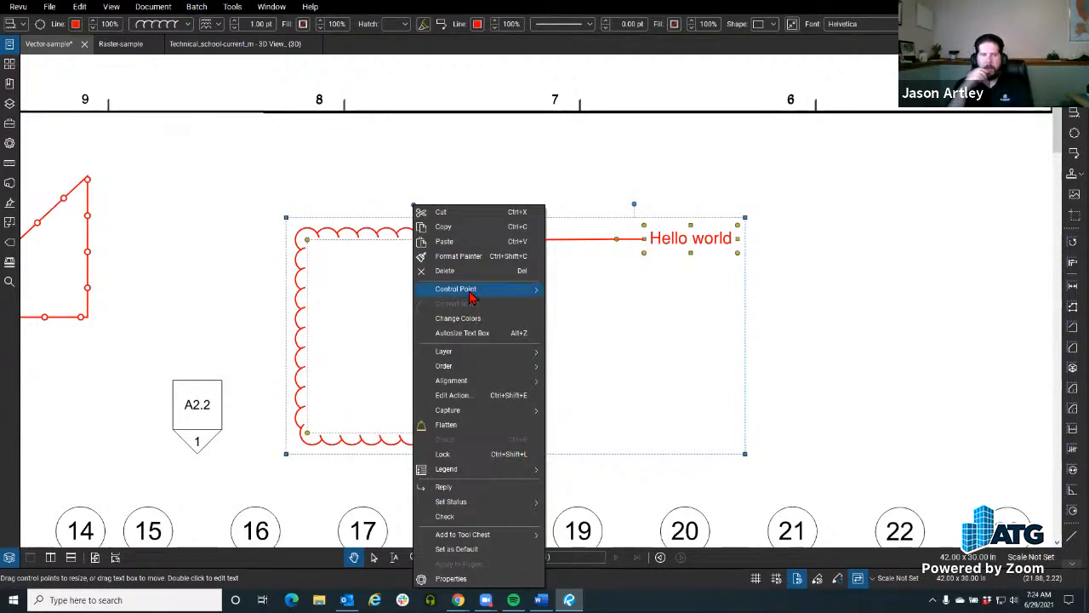
{"action": "mouse_move", "coordinate": [470, 294]}
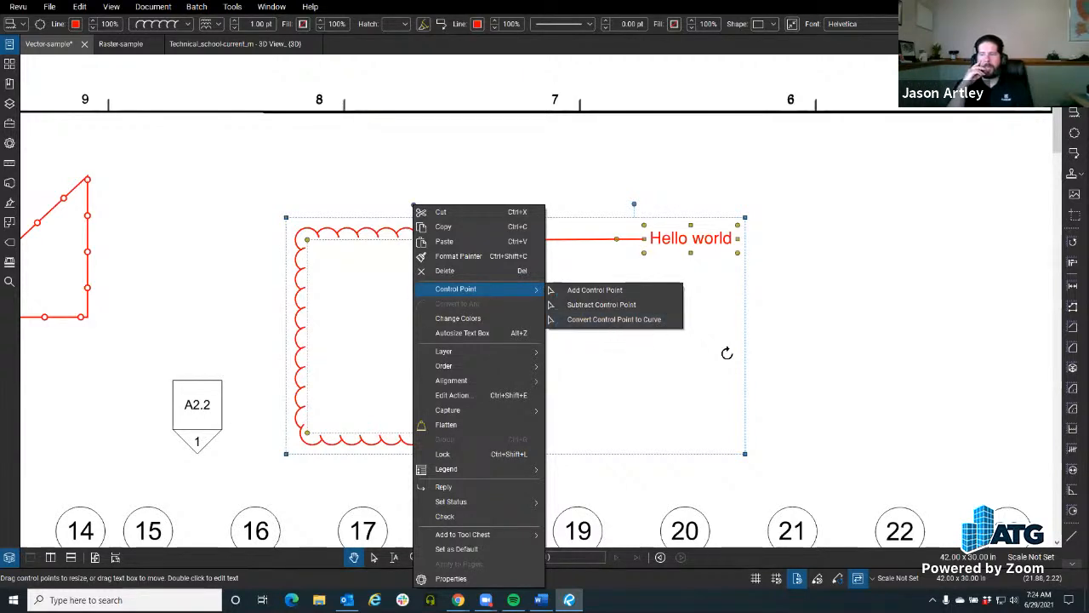
{"action": "left_click", "coordinate": [843, 357]}
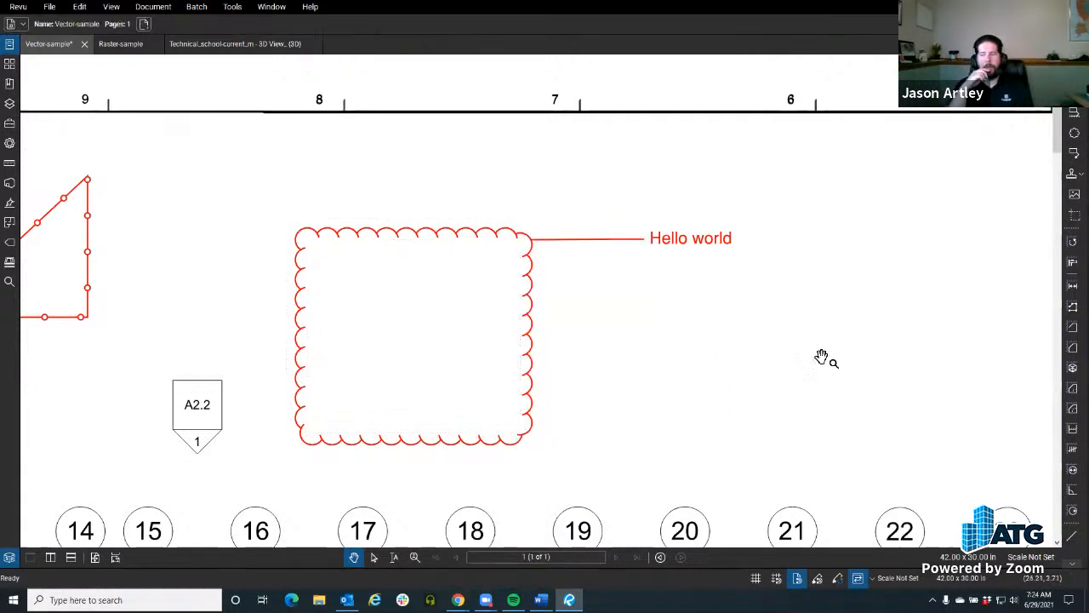
Step: Try rotating the "Hello world" Cloud+ markup about 30 degrees counterclockwise and undo the rotation
{"action": "left_click", "coordinate": [414, 237]}
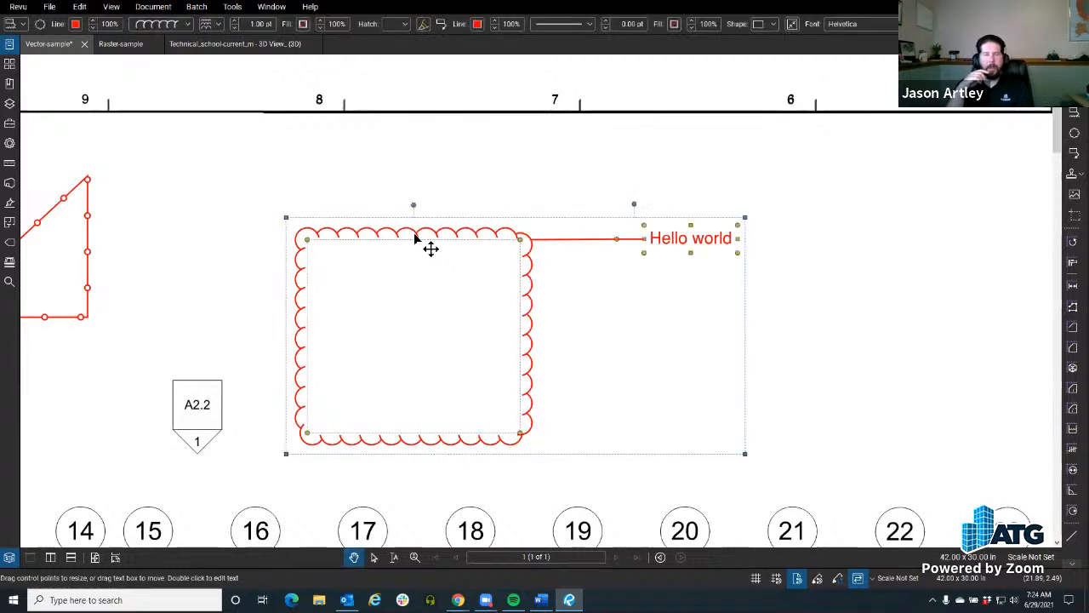
{"action": "left_click_drag", "start_coordinate": [417, 206], "coordinate": [339, 230]}
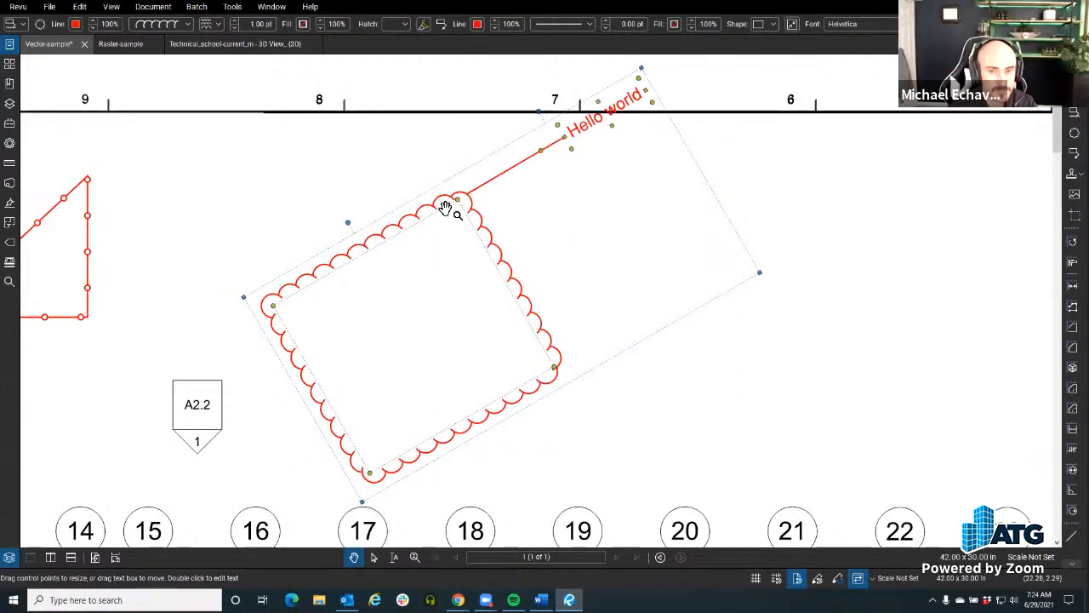
{"action": "key", "text": "ctrl+z"}
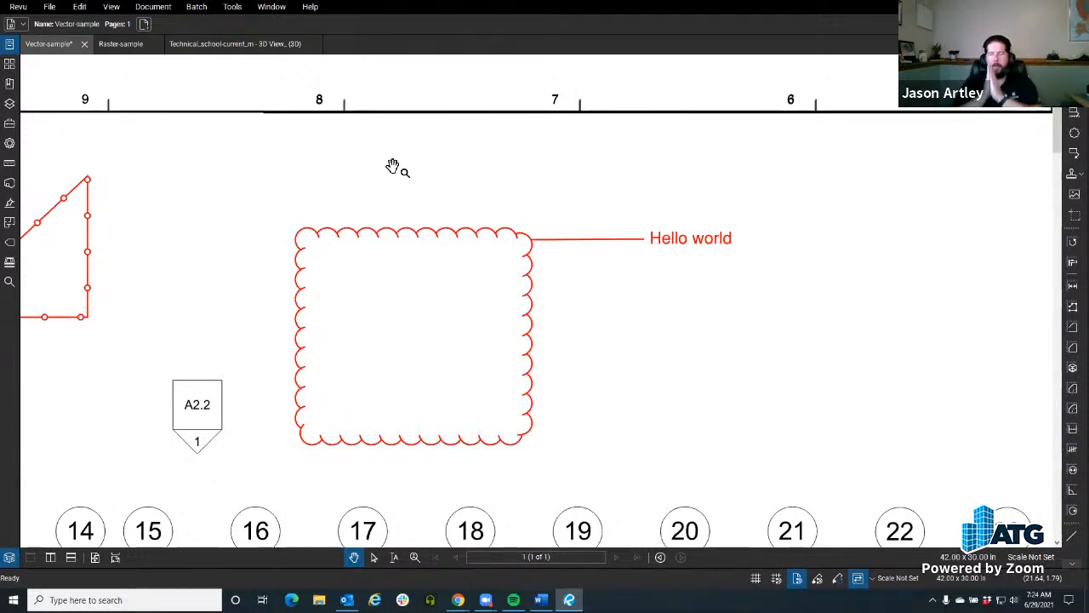
Step: Open the pop-up note of the notched fenceline cloud markup
{"action": "left_click", "coordinate": [592, 244]}
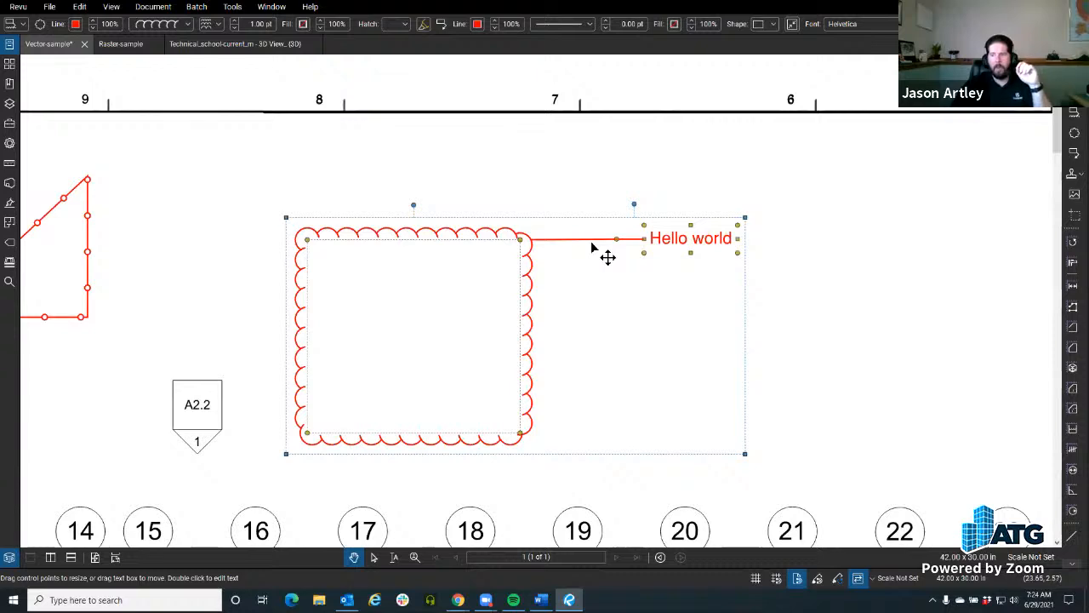
{"action": "scroll", "coordinate": [383, 250], "scroll_direction": "down", "scroll_amount": 4}
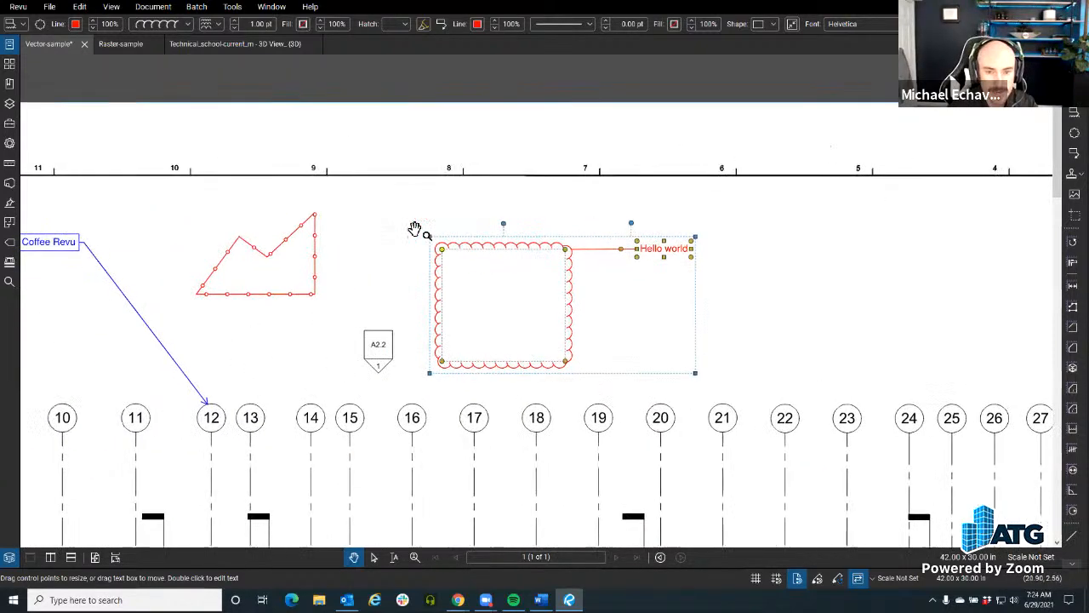
{"action": "left_click_drag", "start_coordinate": [412, 257], "coordinate": [476, 261]}
{"action": "scroll", "coordinate": [478, 260], "scroll_direction": "up", "scroll_amount": 3}
{"action": "mouse_move", "coordinate": [543, 257]}
{"action": "left_mouse_down"}
{"action": "mouse_move", "coordinate": [450, 253]}
{"action": "mouse_move", "coordinate": [563, 257]}
{"action": "left_mouse_up"}
{"action": "scroll", "coordinate": [563, 257], "scroll_direction": "down", "scroll_amount": 1}
{"action": "double_click", "coordinate": [358, 237]}
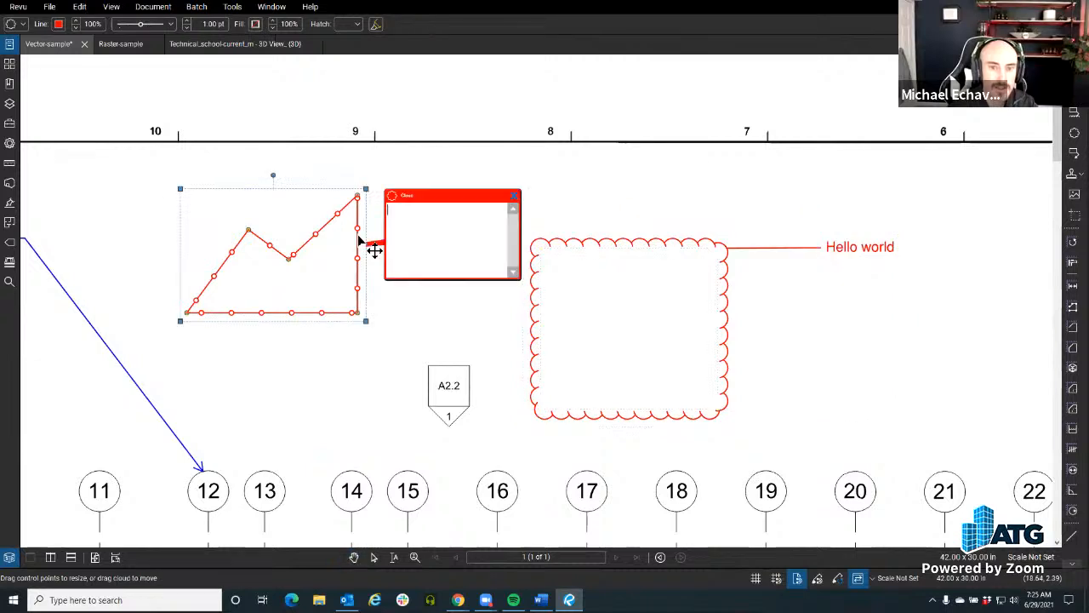
{"action": "left_click", "coordinate": [420, 213]}
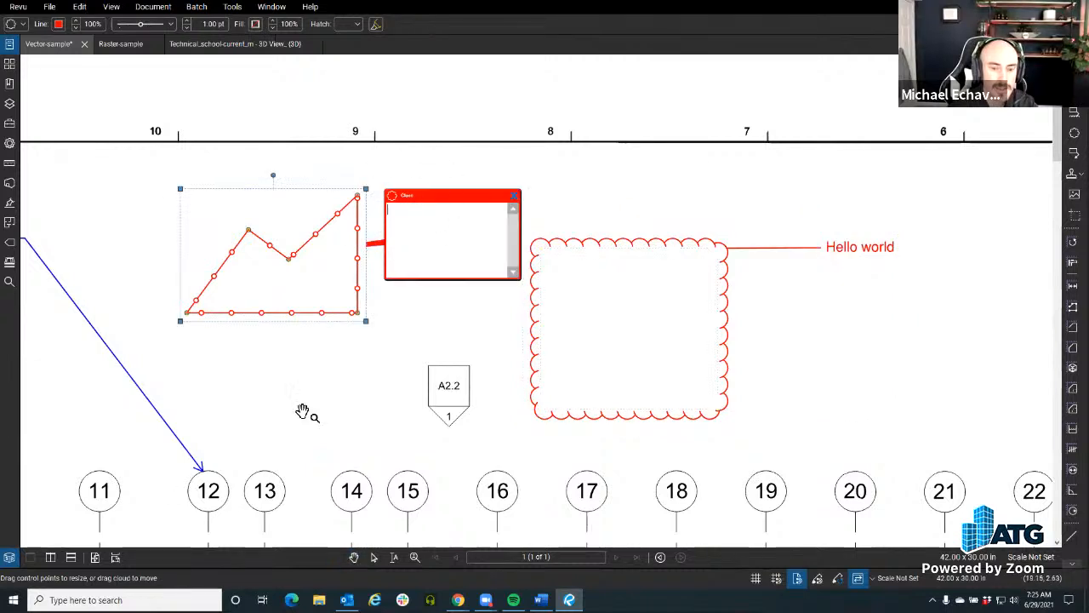
Step: Show the Markups List briefly, hide it again, and close the fenceline cloud's empty pop-up note
{"action": "left_click", "coordinate": [8, 556]}
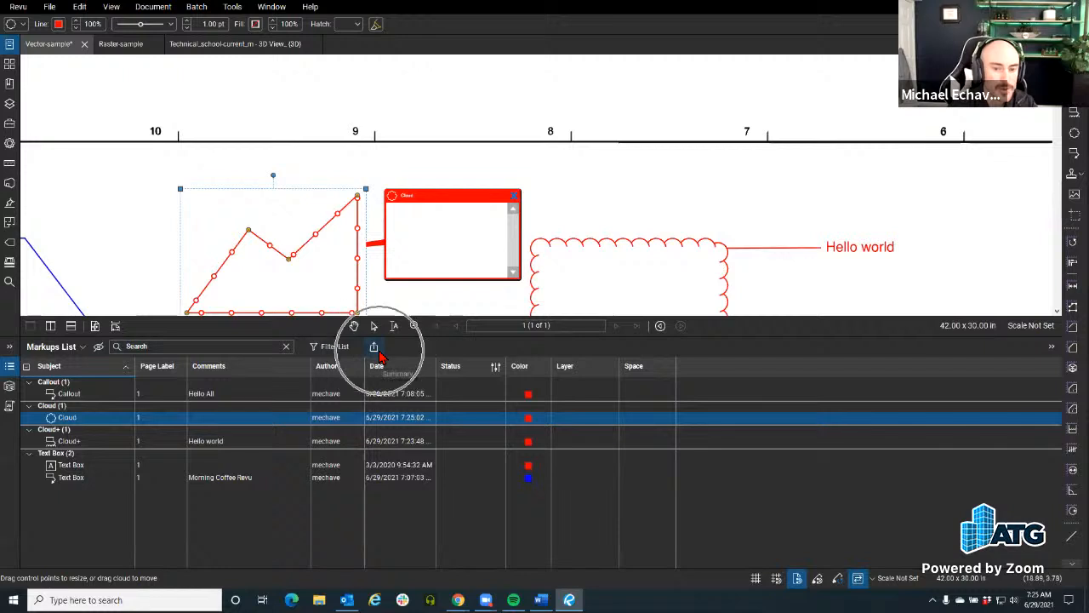
{"action": "left_click", "coordinate": [10, 374]}
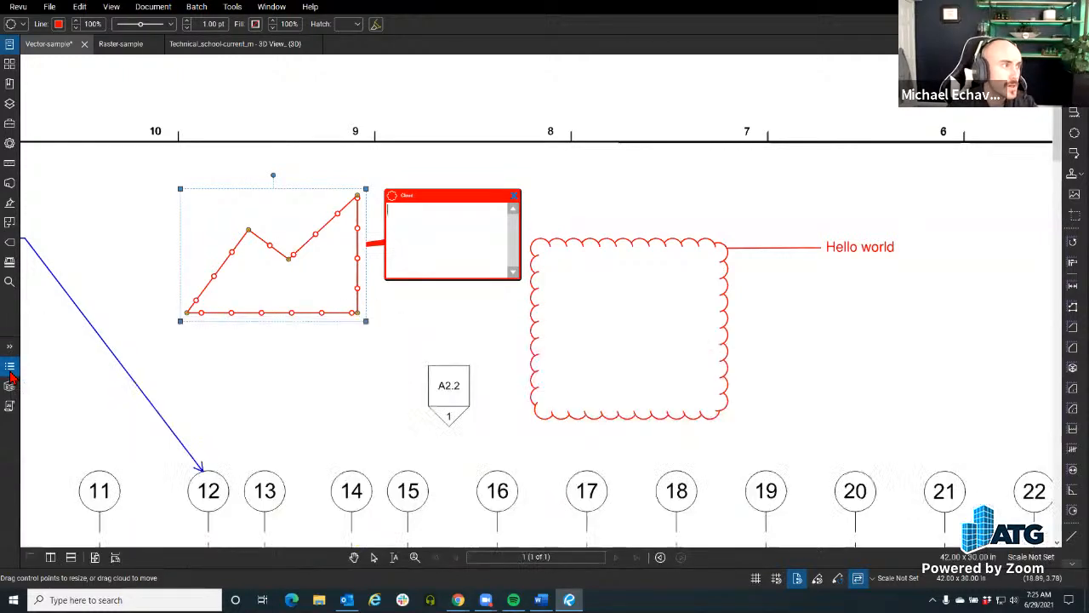
{"action": "left_click", "coordinate": [422, 245]}
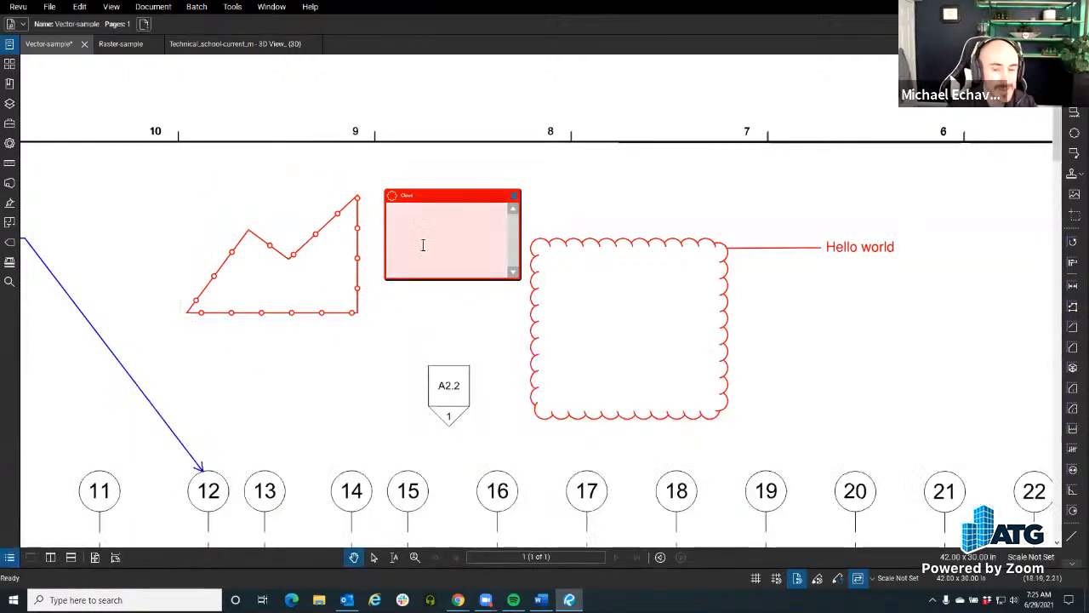
{"action": "left_click", "coordinate": [514, 199]}
{"action": "left_click", "coordinate": [287, 260]}
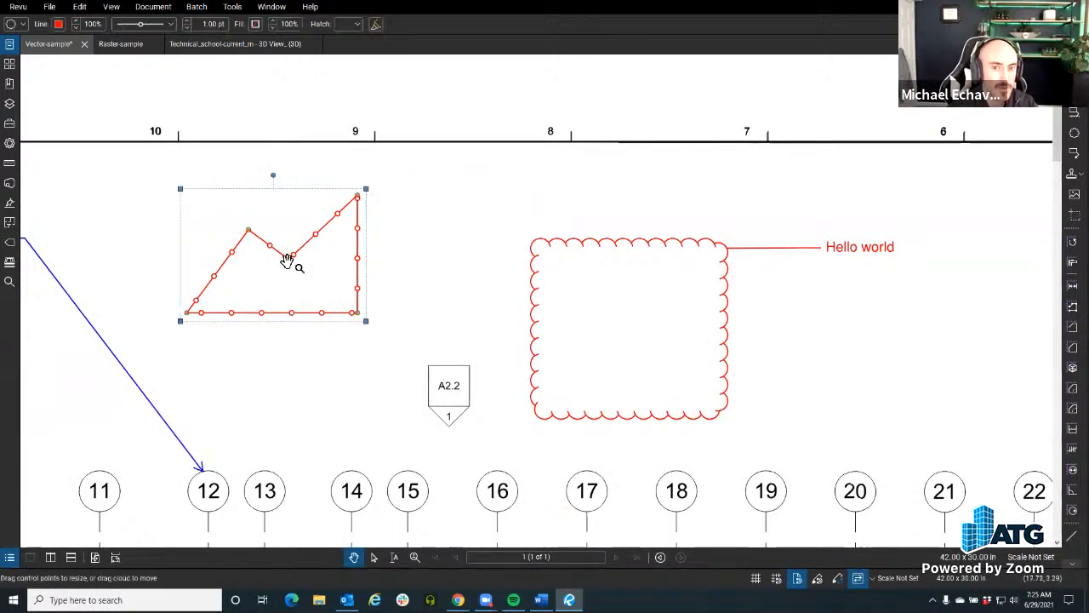
{"action": "right_click", "coordinate": [323, 319]}
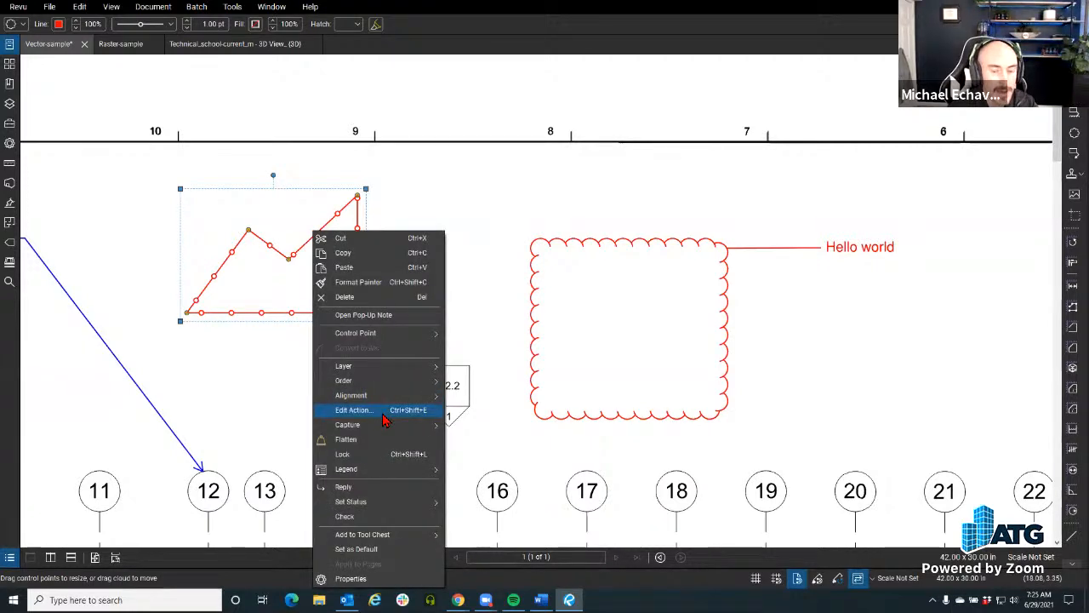
{"action": "mouse_move", "coordinate": [383, 425]}
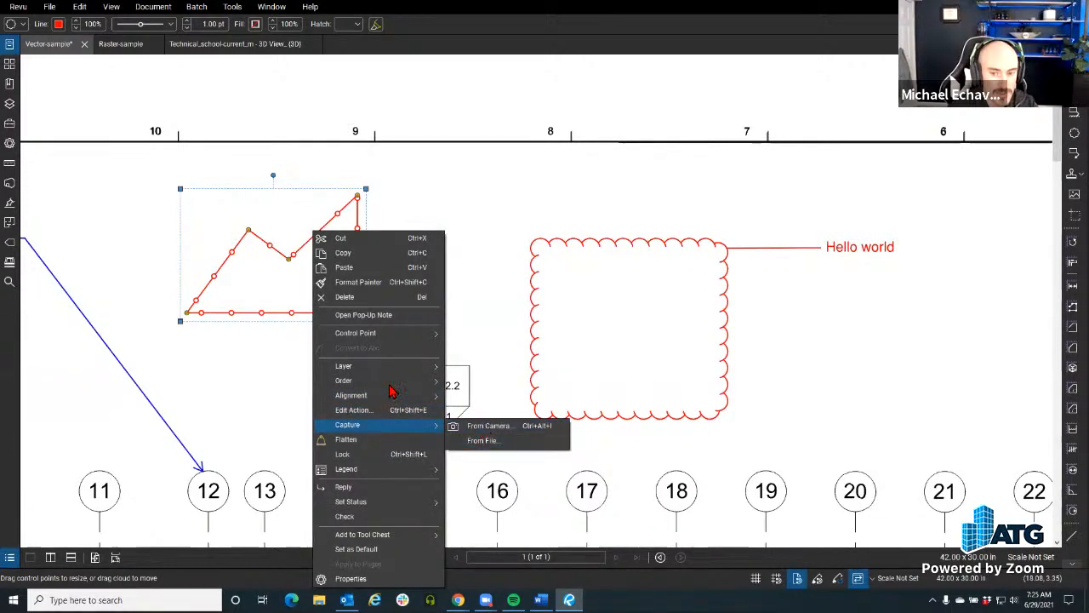
{"action": "left_click", "coordinate": [246, 307]}
Step: Insert the image "Plumbing stub up.JPG" from disk as a small picture between the fenceline cloud and the Cloud+ markup
{"action": "left_click", "coordinate": [232, 6]}
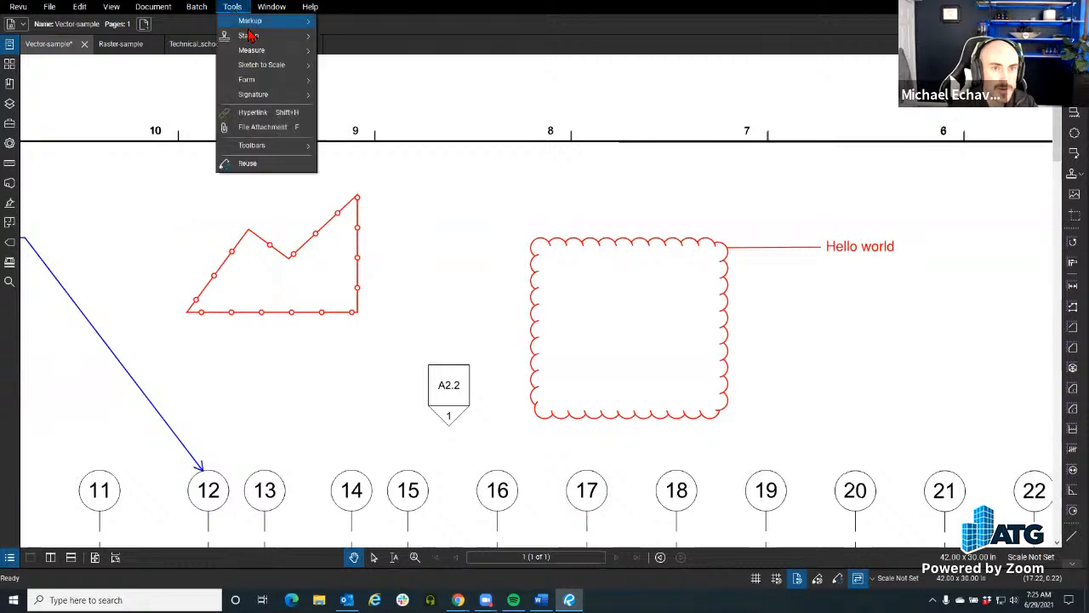
{"action": "mouse_move", "coordinate": [271, 51]}
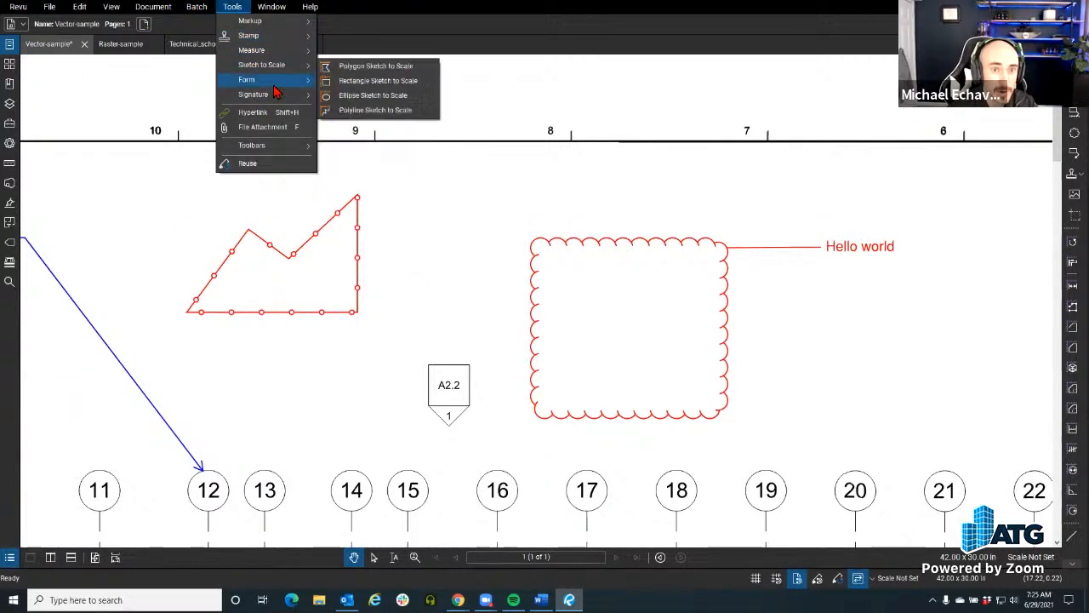
{"action": "mouse_move", "coordinate": [271, 21]}
{"action": "mouse_move", "coordinate": [387, 295]}
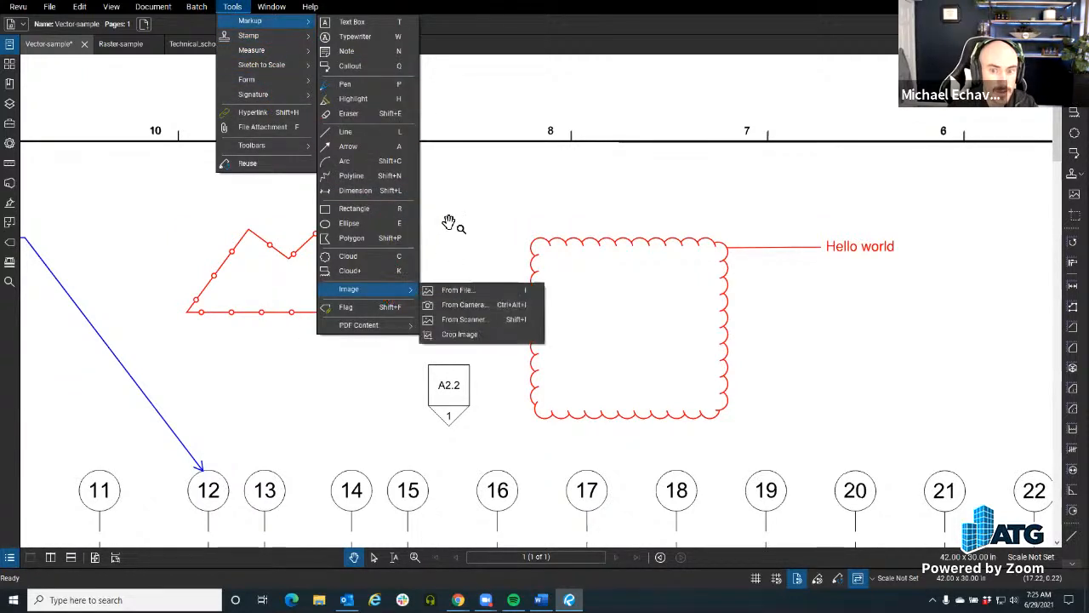
{"action": "left_click", "coordinate": [450, 290]}
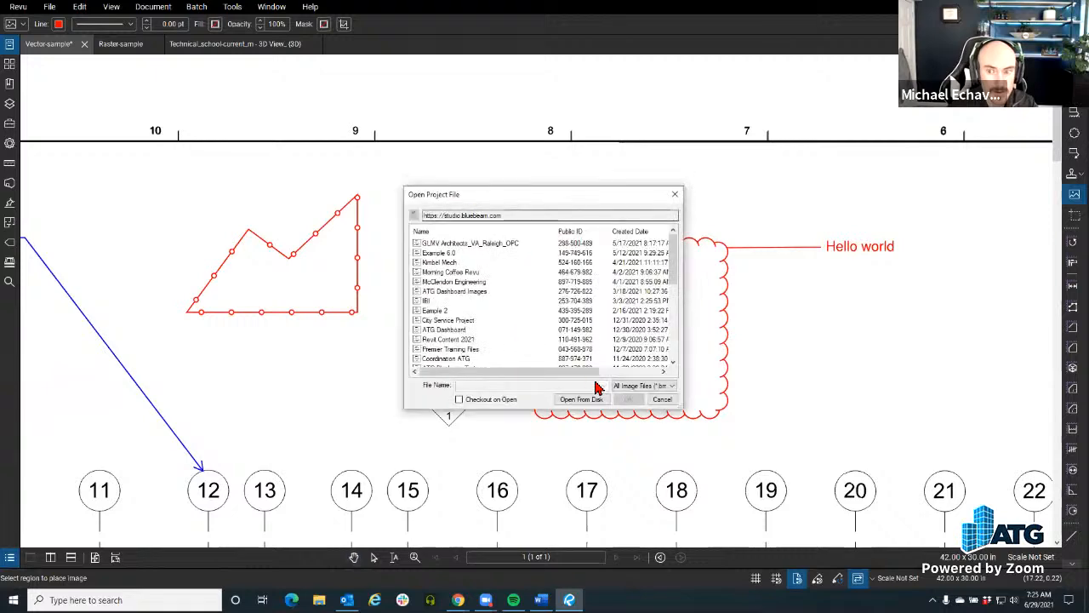
{"action": "left_click", "coordinate": [580, 397]}
{"action": "left_click", "coordinate": [264, 98]}
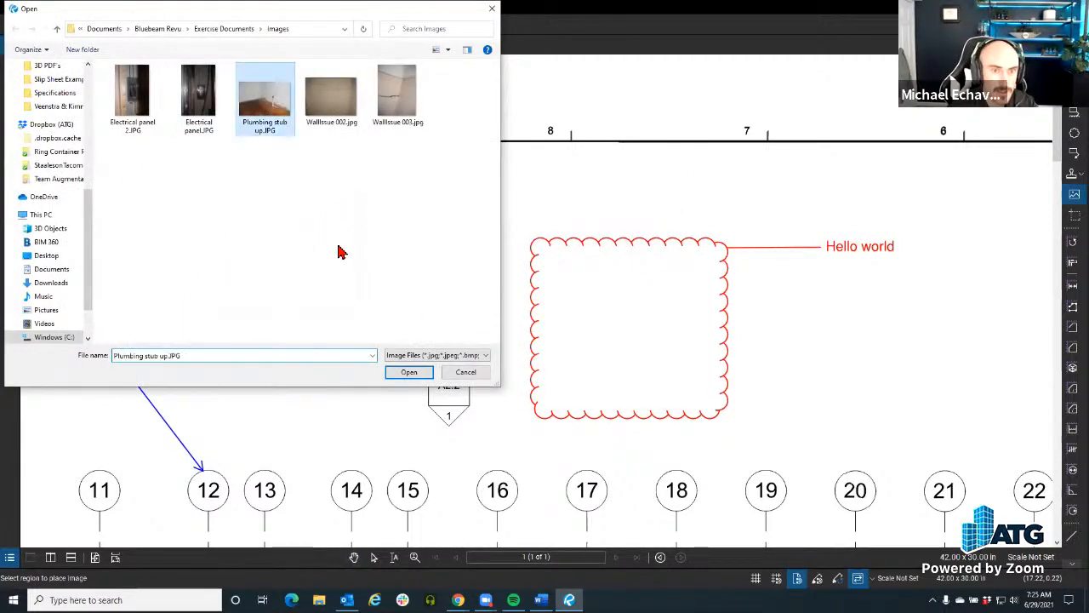
{"action": "left_click", "coordinate": [409, 372]}
{"action": "left_click_drag", "start_coordinate": [402, 176], "coordinate": [459, 238]}
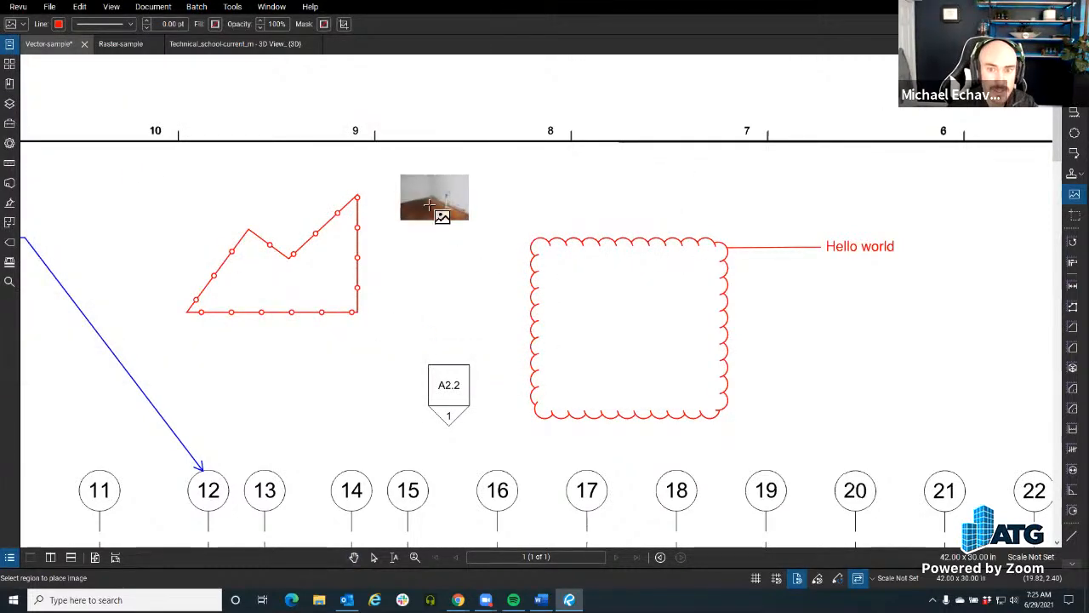
{"action": "left_click", "coordinate": [359, 290]}
{"action": "right_click", "coordinate": [358, 290]}
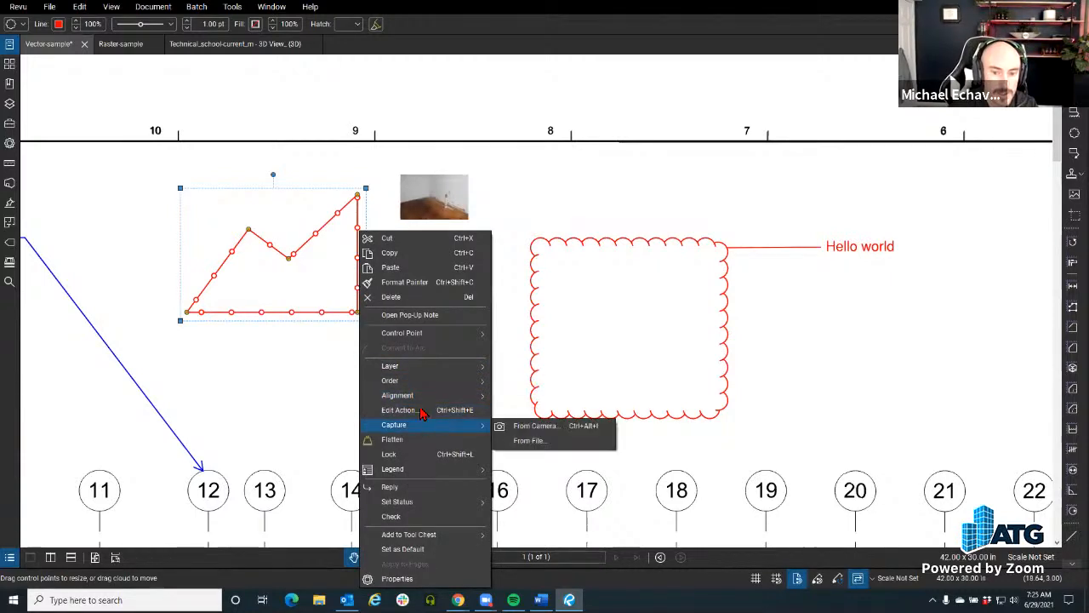
{"action": "left_click", "coordinate": [307, 257]}
{"action": "right_click", "coordinate": [303, 251]}
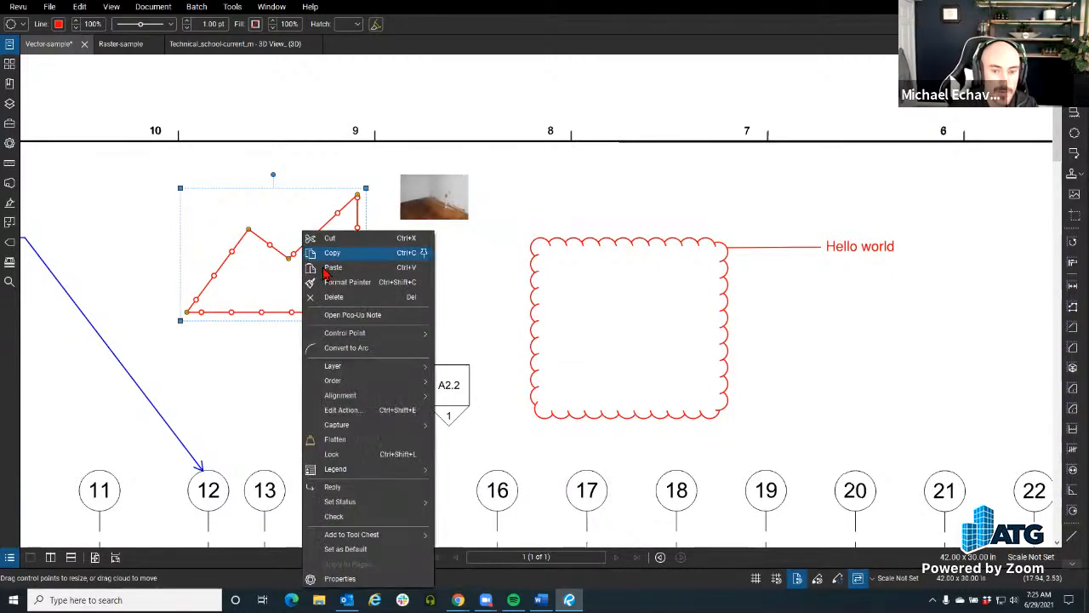
{"action": "mouse_move", "coordinate": [409, 424]}
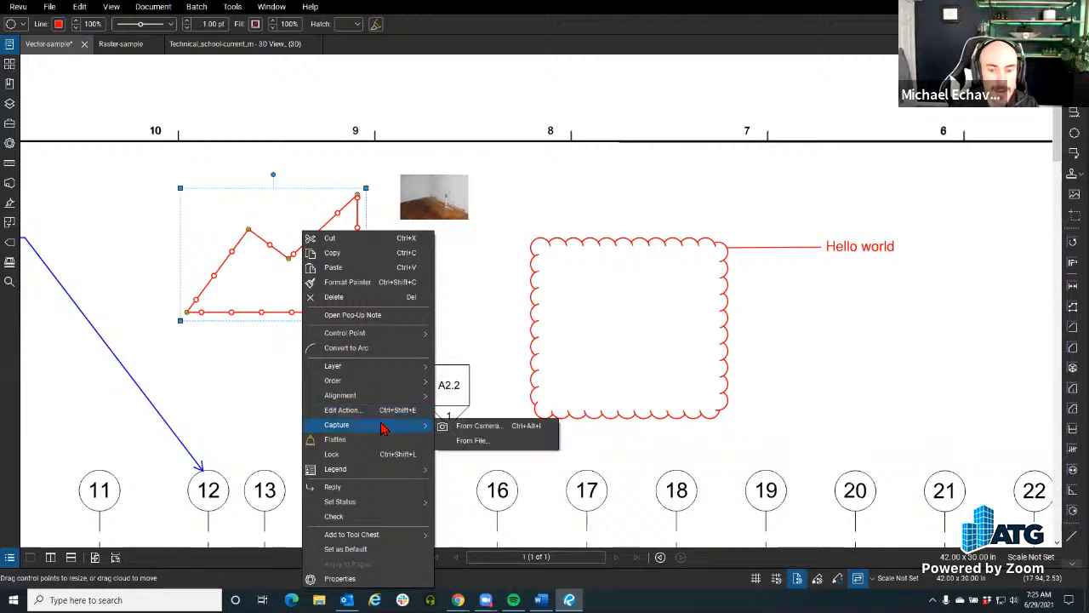
{"action": "left_click", "coordinate": [474, 432]}
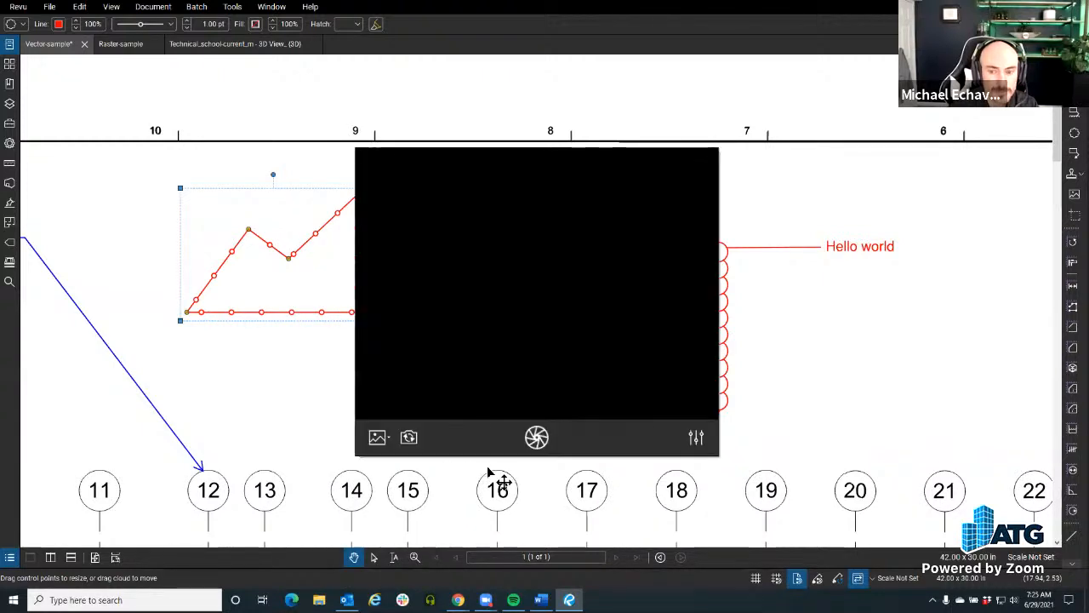
{"action": "left_click", "coordinate": [509, 451]}
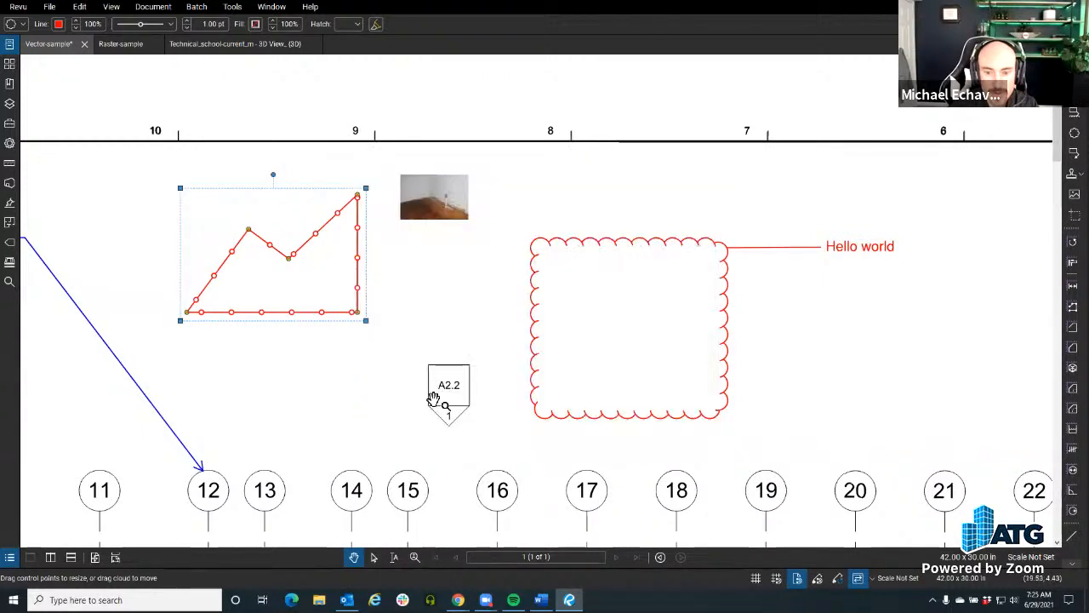
Step: Attach the image il_570xN.653951300_h325.jpg from the Camera Roll folder to the fenceline cloud as a capture from file
{"action": "right_click", "coordinate": [358, 314]}
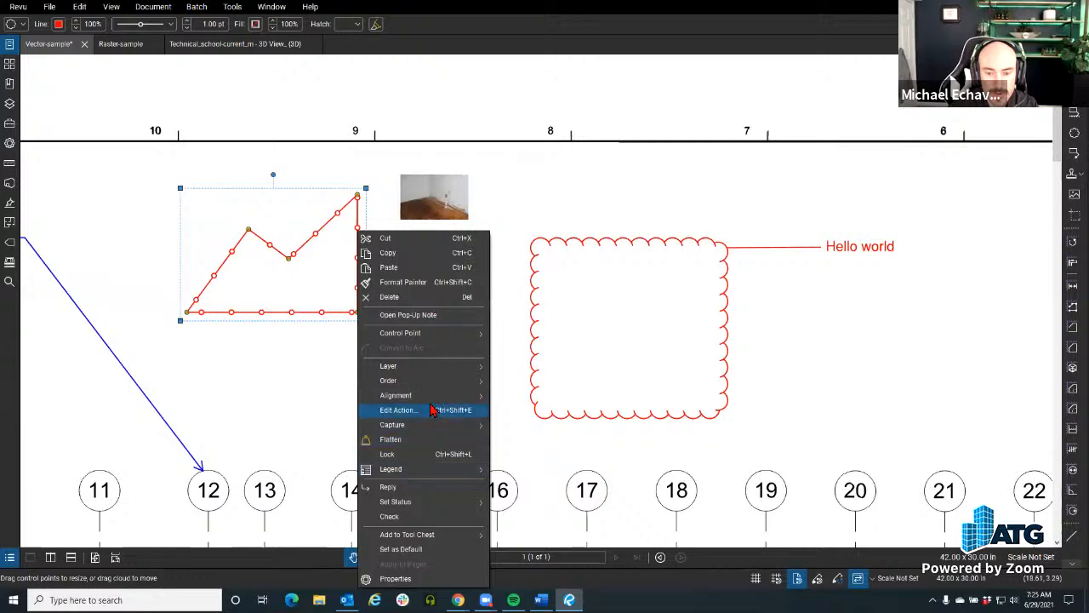
{"action": "mouse_move", "coordinate": [430, 426]}
{"action": "left_click", "coordinate": [526, 440]}
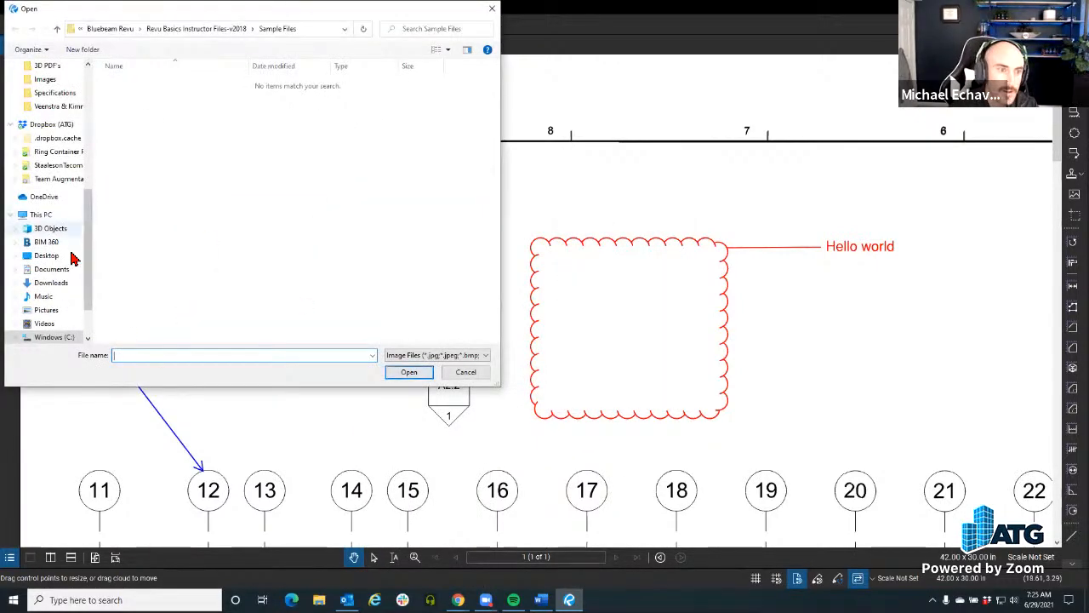
{"action": "left_click", "coordinate": [46, 309]}
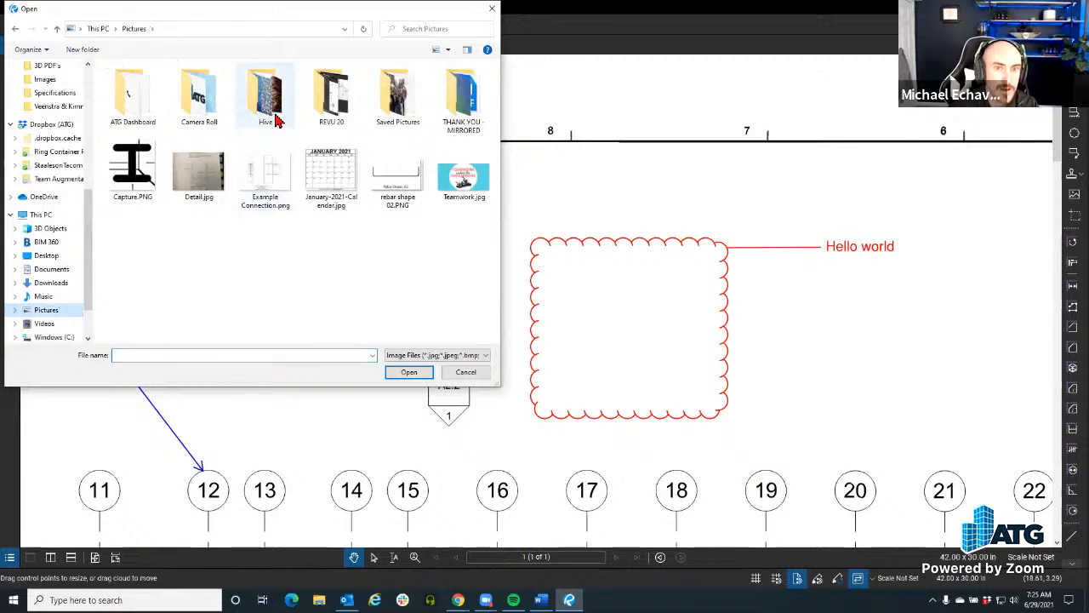
{"action": "double_click", "coordinate": [209, 97]}
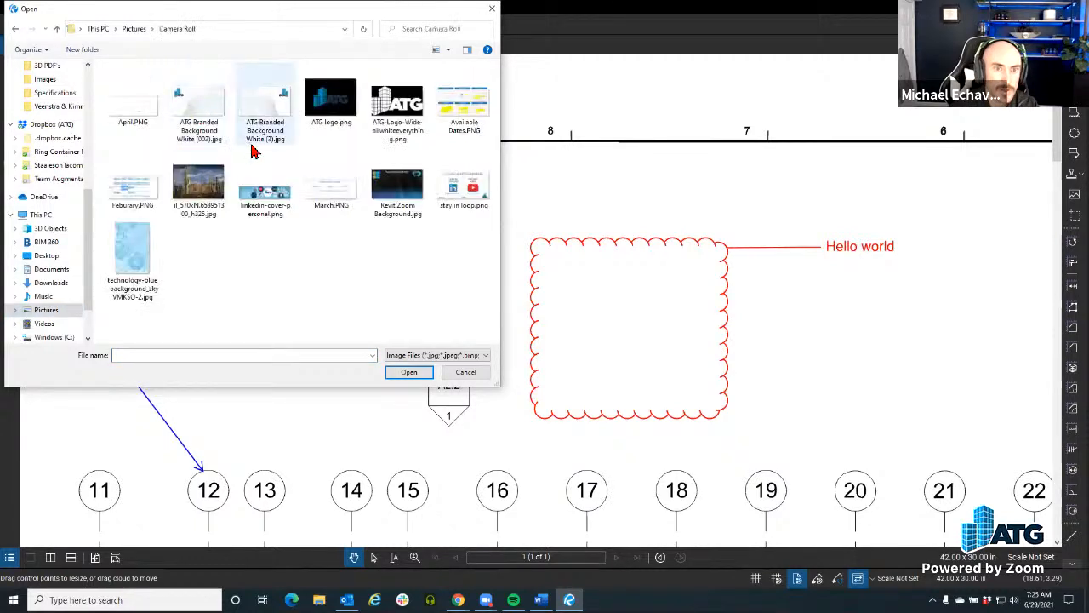
{"action": "left_click", "coordinate": [212, 177]}
{"action": "left_click", "coordinate": [407, 372]}
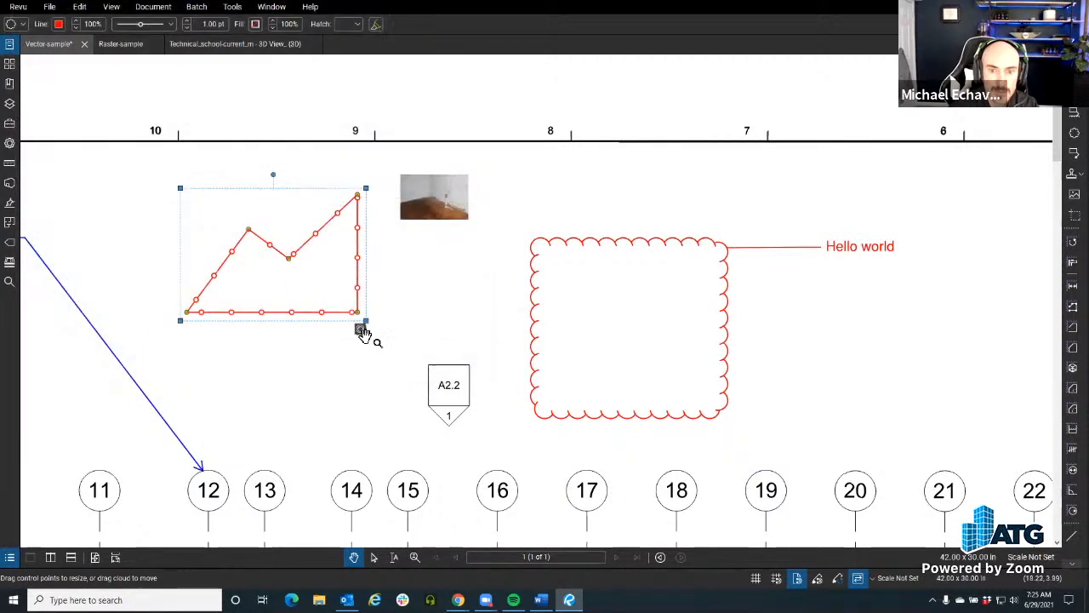
{"action": "key", "text": "ctrl"}
{"action": "key", "text": "ctrl"}
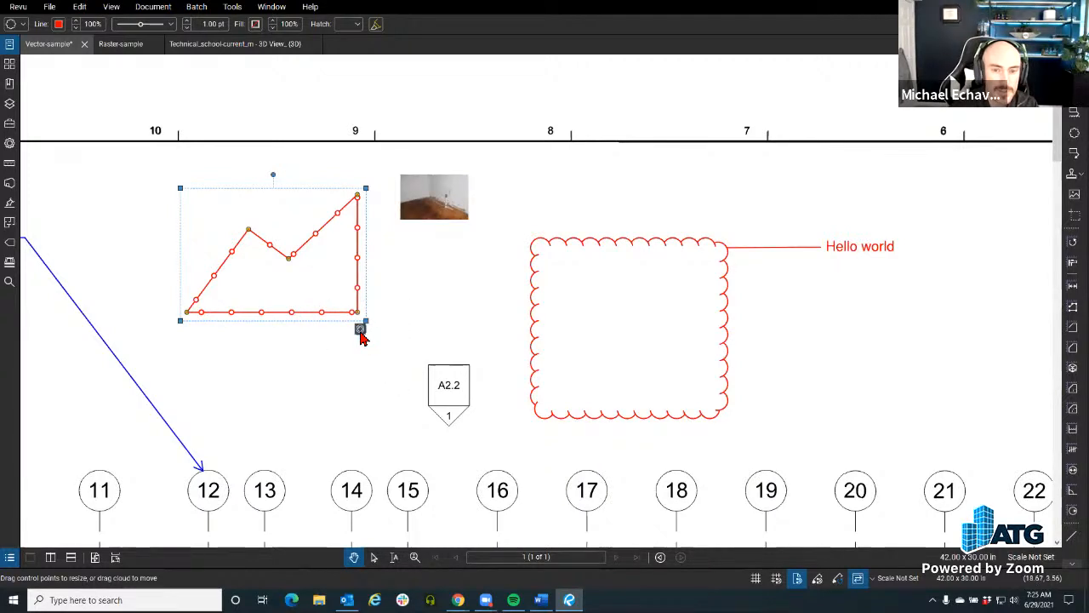
Step: View the image captured in the fenceline cloud, close the viewer and deselect the markup
{"action": "left_click", "coordinate": [360, 330]}
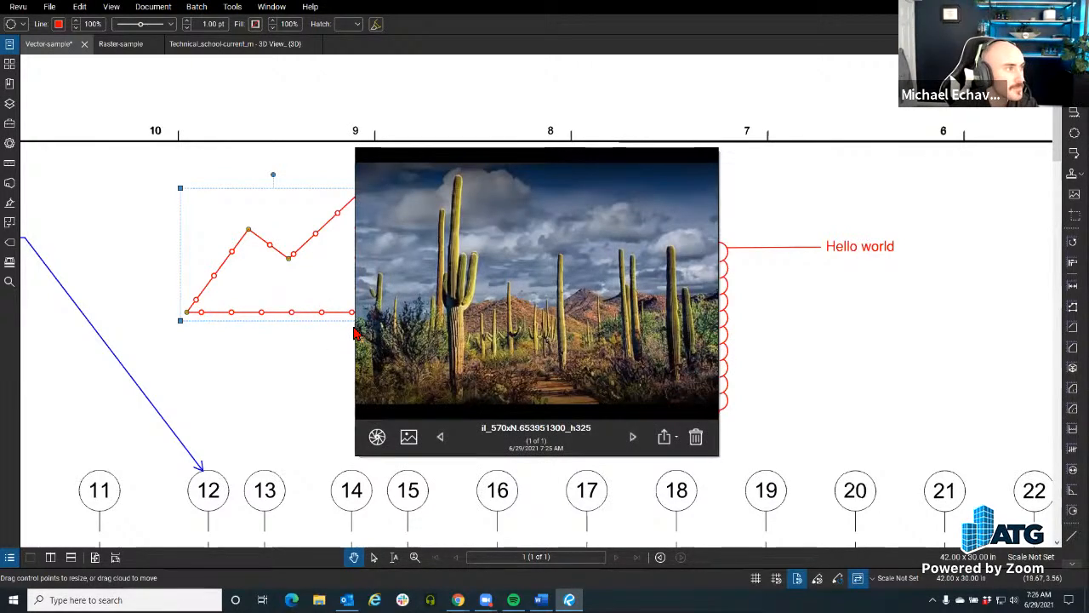
{"action": "left_click", "coordinate": [236, 382]}
{"action": "left_click_drag", "start_coordinate": [335, 317], "coordinate": [377, 343]}
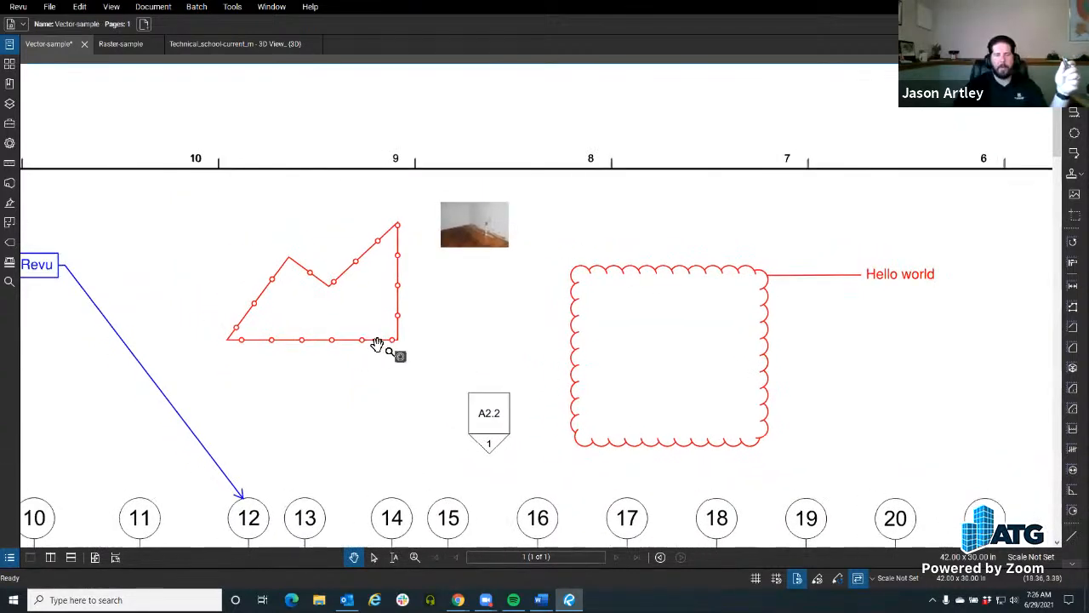
Step: Draw a small arc markup above gridlines 4 to 6, beside the "Hello All" callout
{"action": "scroll", "coordinate": [378, 345], "scroll_direction": "down", "scroll_amount": 3}
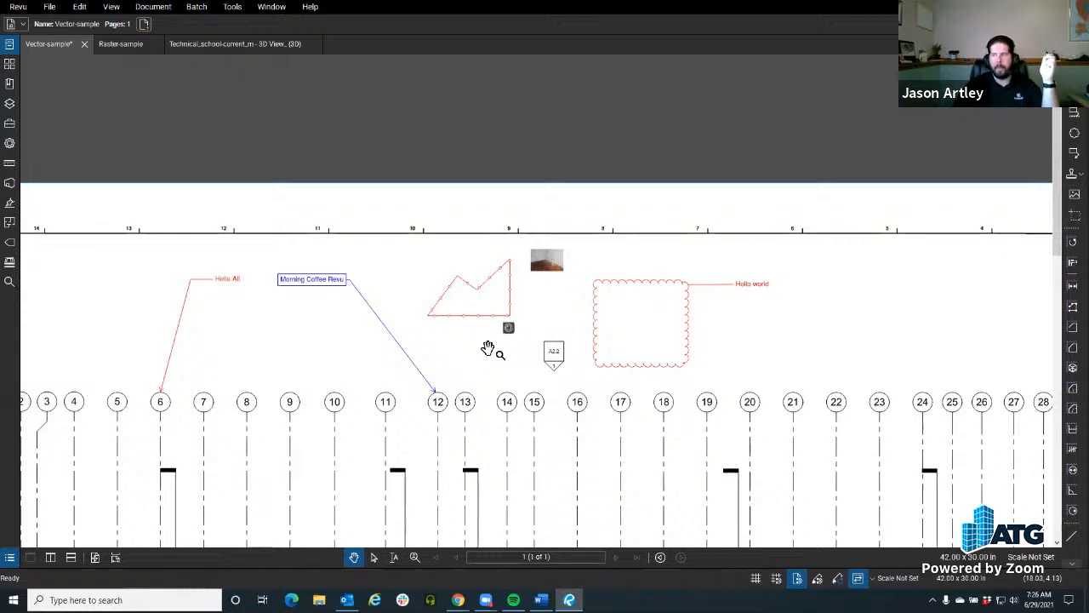
{"action": "left_click", "coordinate": [232, 6]}
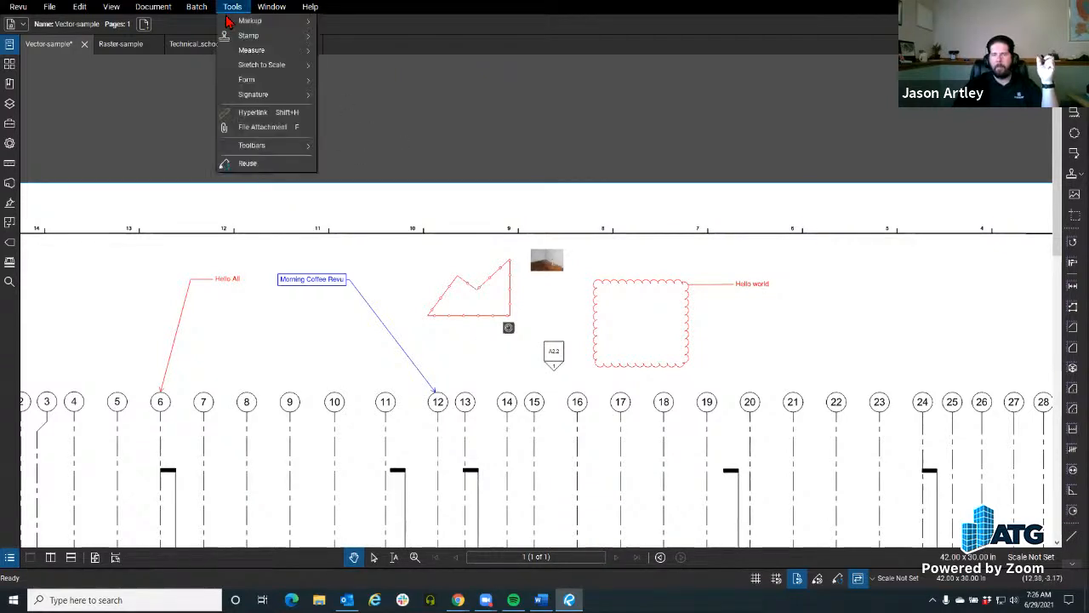
{"action": "mouse_move", "coordinate": [249, 21]}
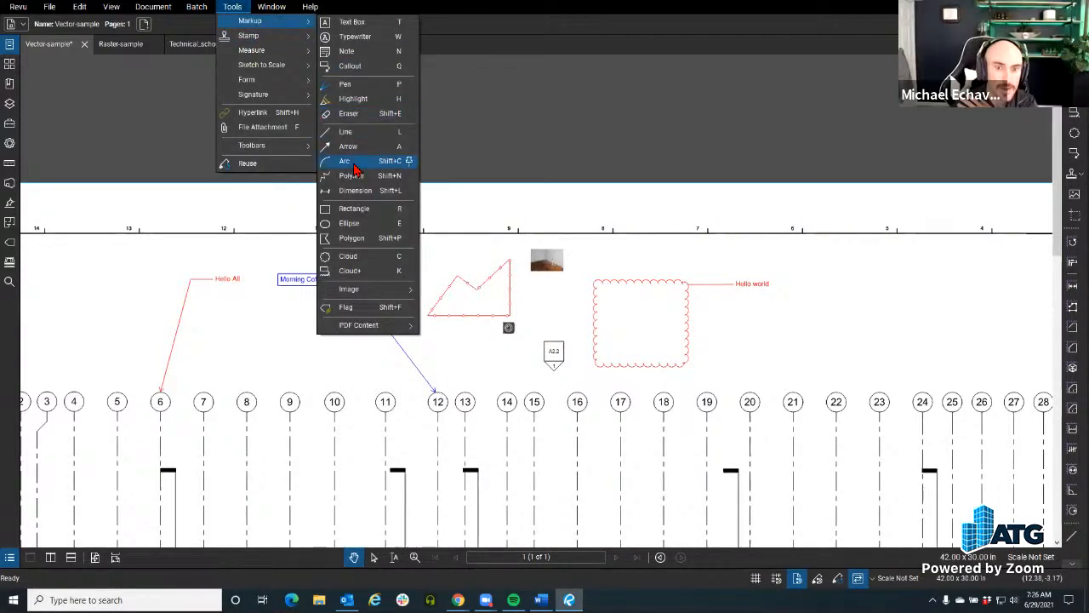
{"action": "left_click", "coordinate": [351, 158]}
{"action": "left_click_drag", "start_coordinate": [99, 294], "coordinate": [149, 254]}
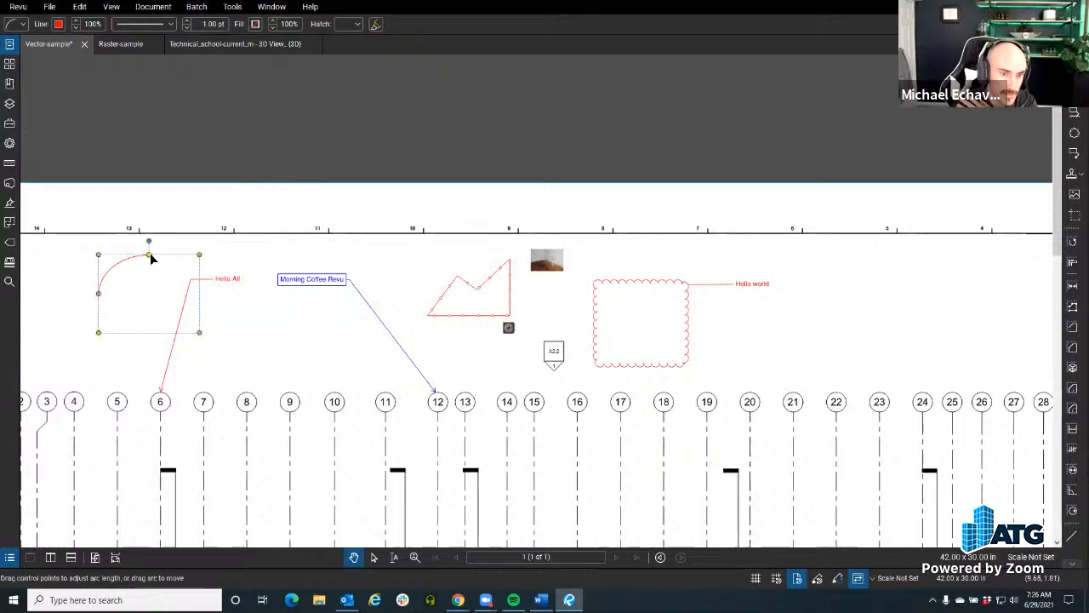
Step: Highlight the number in grid bubble 10 in yellow and draw a freehand curved highlight above gridlines 8 and 9
{"action": "left_click", "coordinate": [233, 7]}
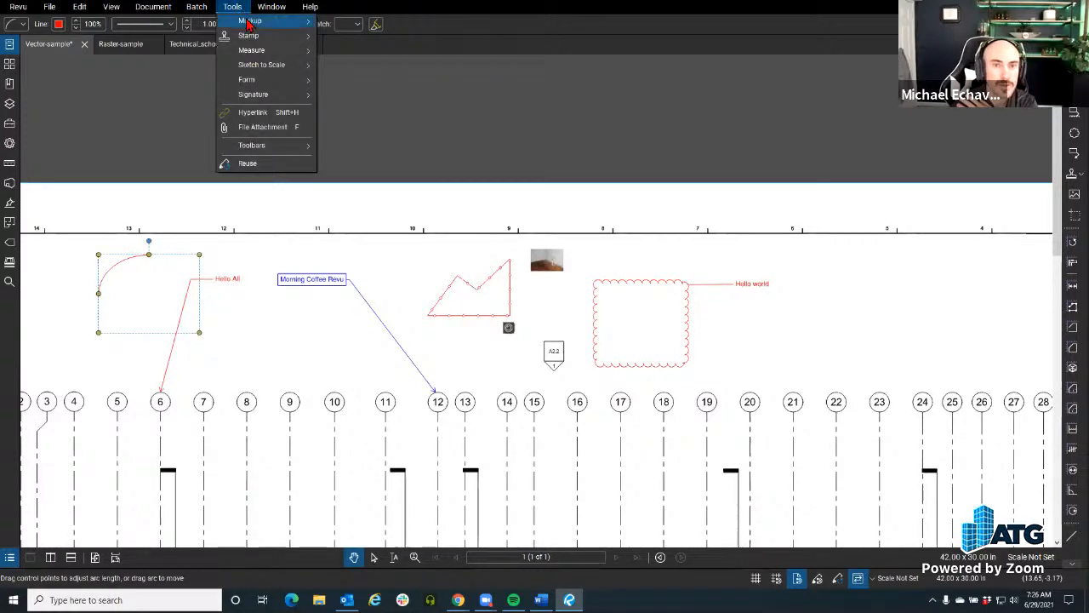
{"action": "mouse_move", "coordinate": [249, 20]}
{"action": "left_click", "coordinate": [358, 97]}
{"action": "scroll", "coordinate": [334, 372], "scroll_direction": "up", "scroll_amount": 5}
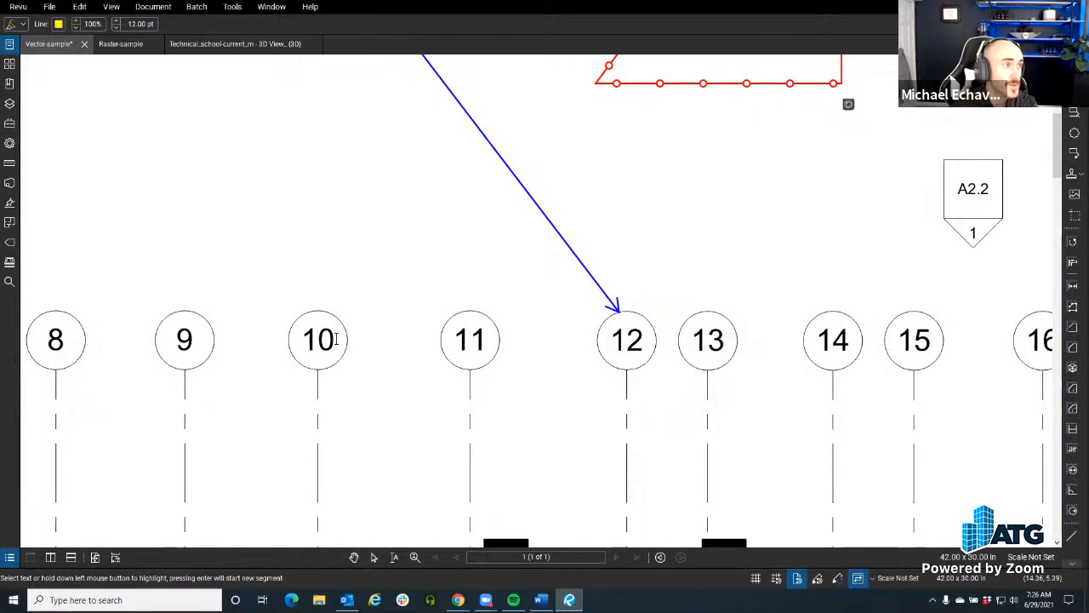
{"action": "left_click_drag", "start_coordinate": [332, 338], "coordinate": [297, 341]}
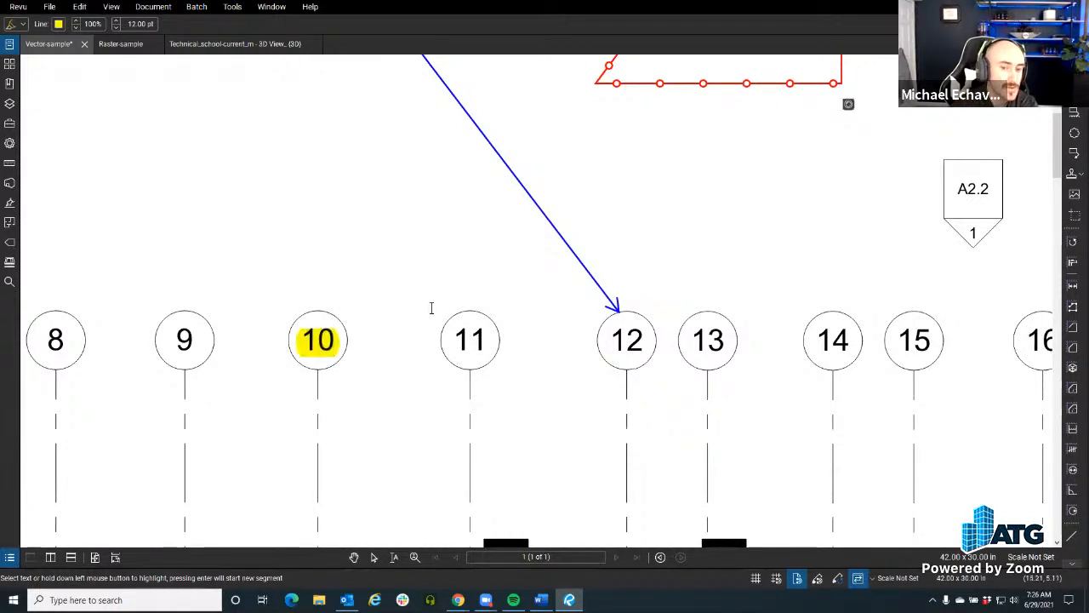
{"action": "mouse_move", "coordinate": [347, 284]}
{"action": "left_mouse_down"}
{"action": "mouse_move", "coordinate": [190, 194]}
{"action": "mouse_move", "coordinate": [214, 275]}
{"action": "left_mouse_up"}
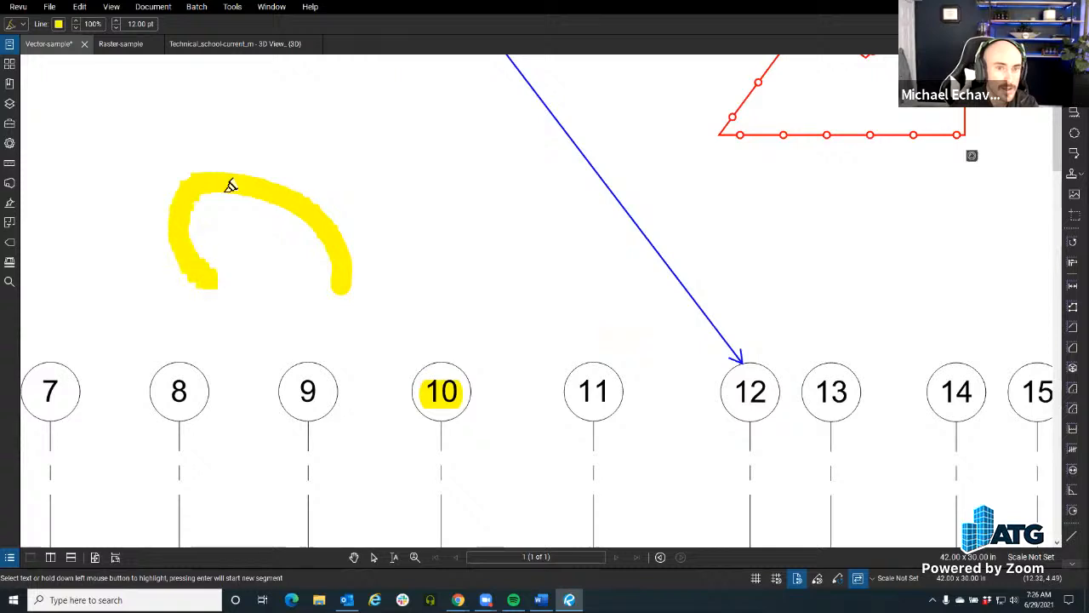
Step: Draw a three-segment zigzag polyline above grid bubble 10, beside the freehand yellow highlight
{"action": "left_click", "coordinate": [232, 7]}
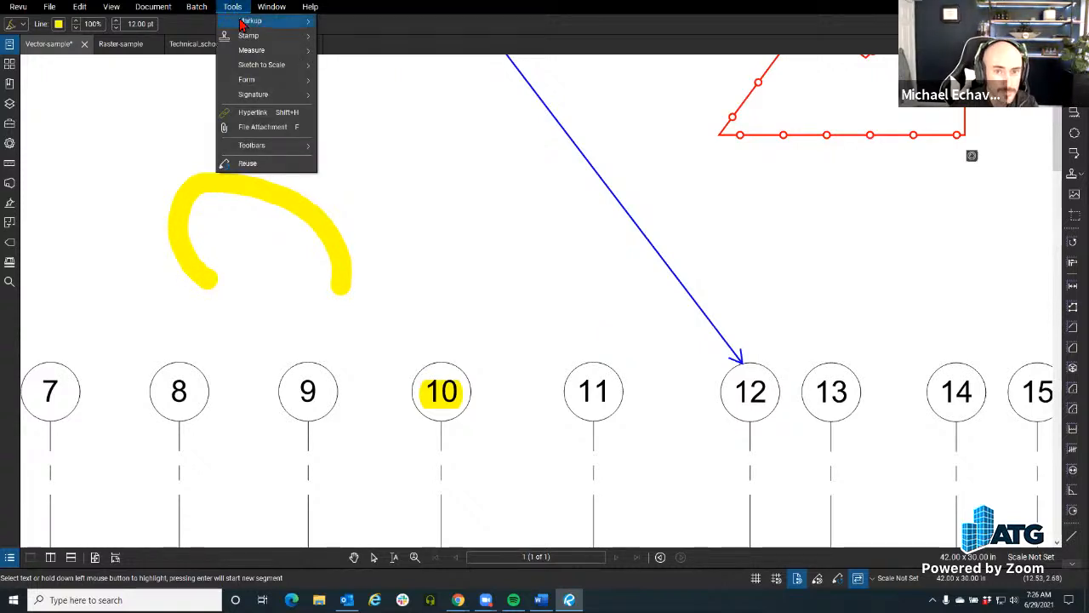
{"action": "mouse_move", "coordinate": [243, 23]}
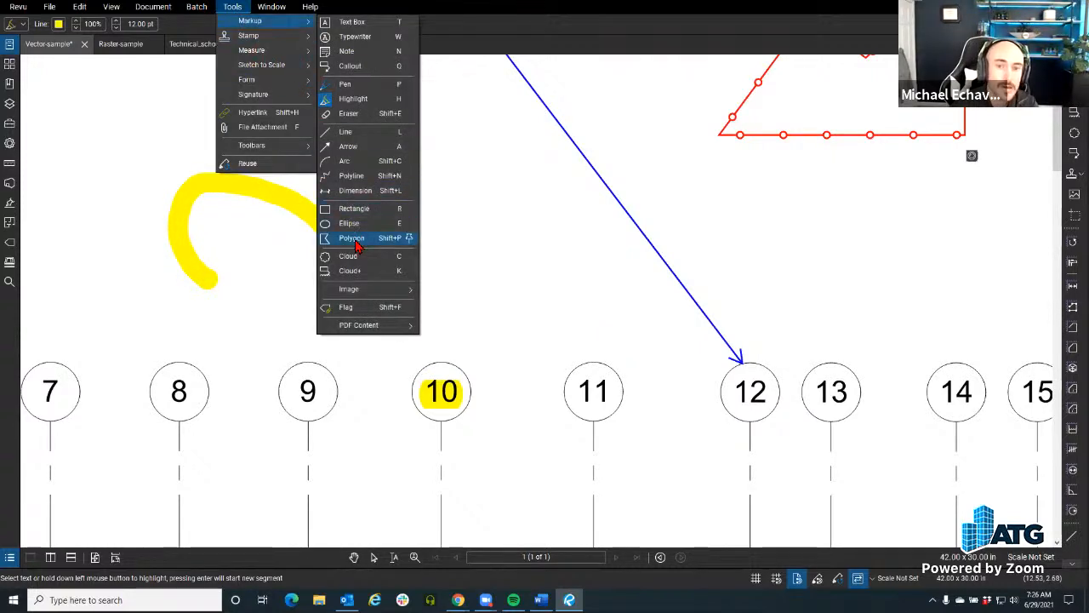
{"action": "left_click", "coordinate": [352, 175]}
{"action": "left_click", "coordinate": [436, 298]}
{"action": "left_click", "coordinate": [399, 175]}
{"action": "left_click", "coordinate": [498, 211]}
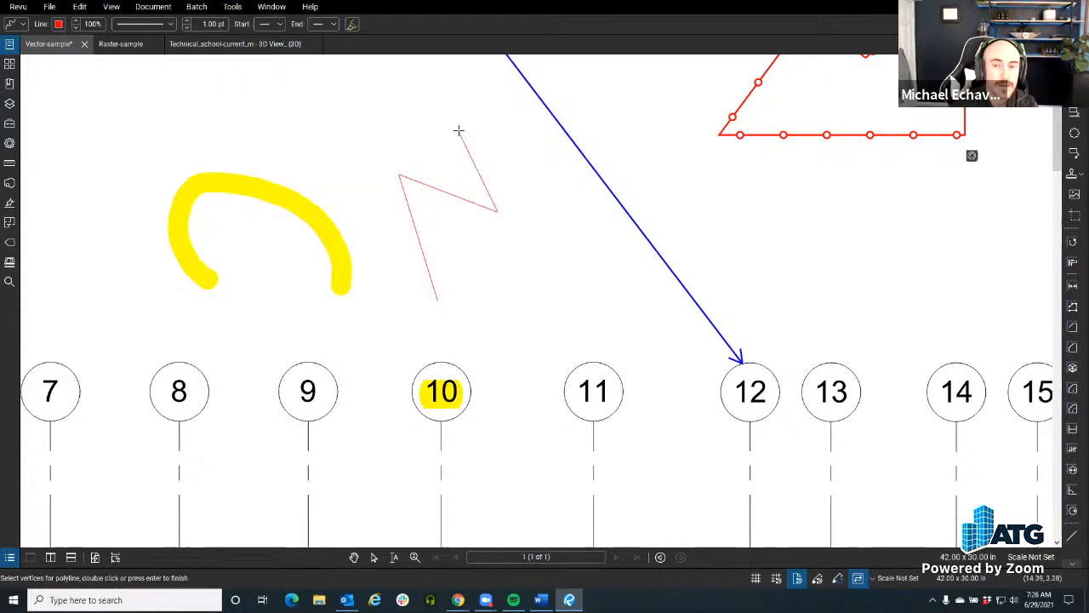
{"action": "double_click", "coordinate": [457, 130]}
Step: Apply the preset scale 1/16" = 1'-0" to the current page, matching the 2nd Floor Reference Plan title
{"action": "scroll", "coordinate": [460, 133], "scroll_direction": "down", "scroll_amount": 6}
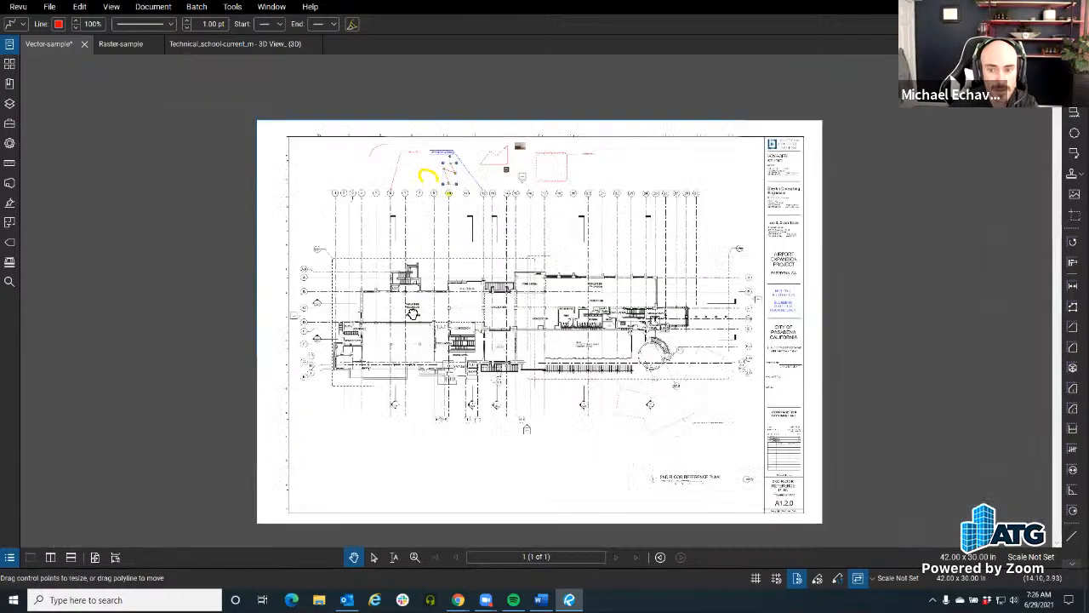
{"action": "scroll", "coordinate": [528, 479], "scroll_direction": "up", "scroll_amount": 10}
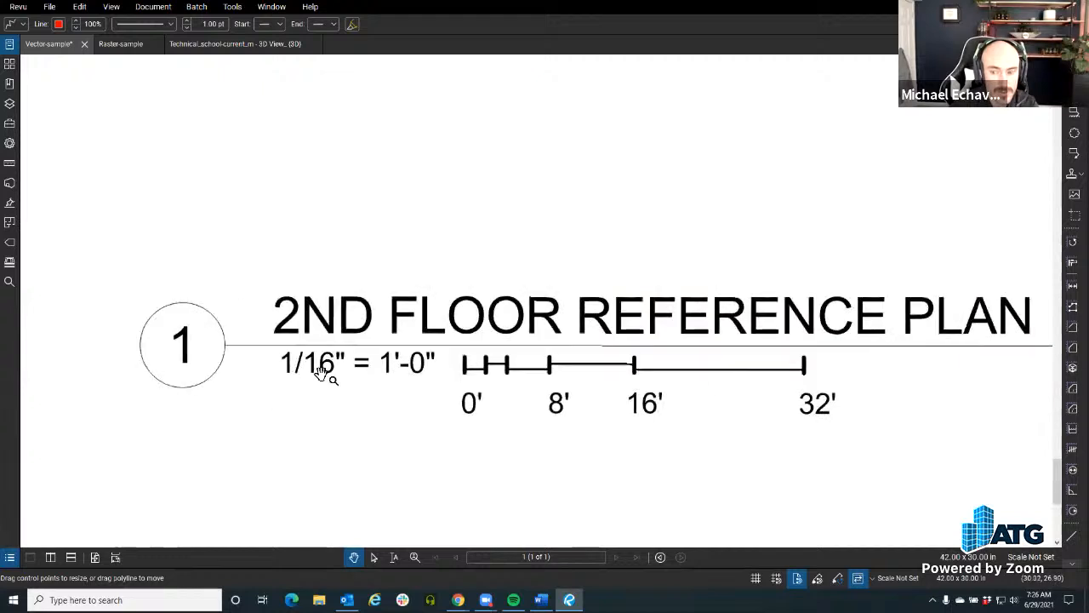
{"action": "left_click", "coordinate": [1031, 557]}
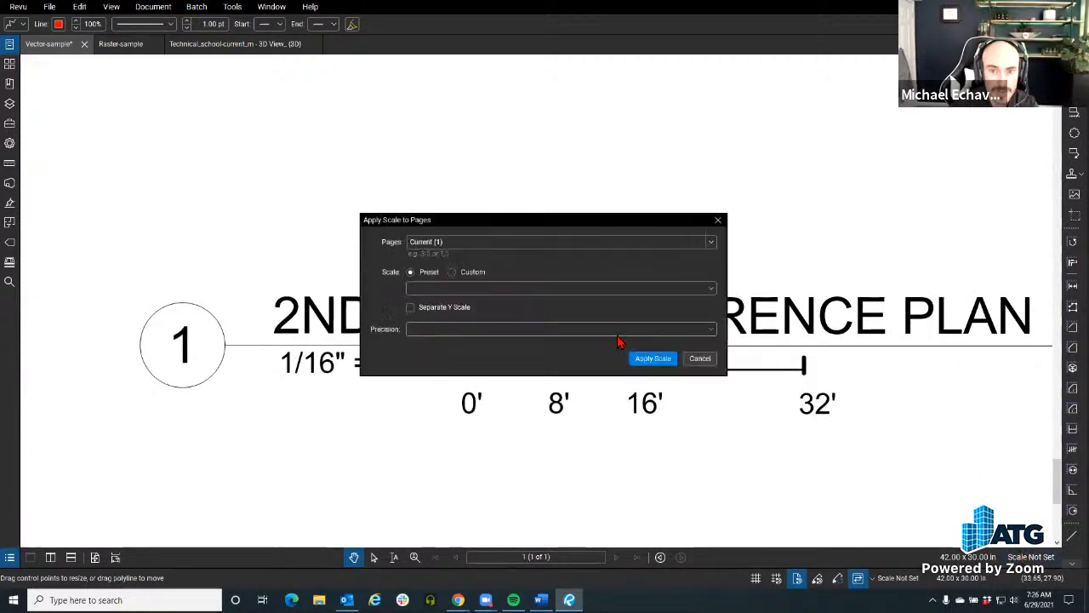
{"action": "left_click", "coordinate": [453, 289]}
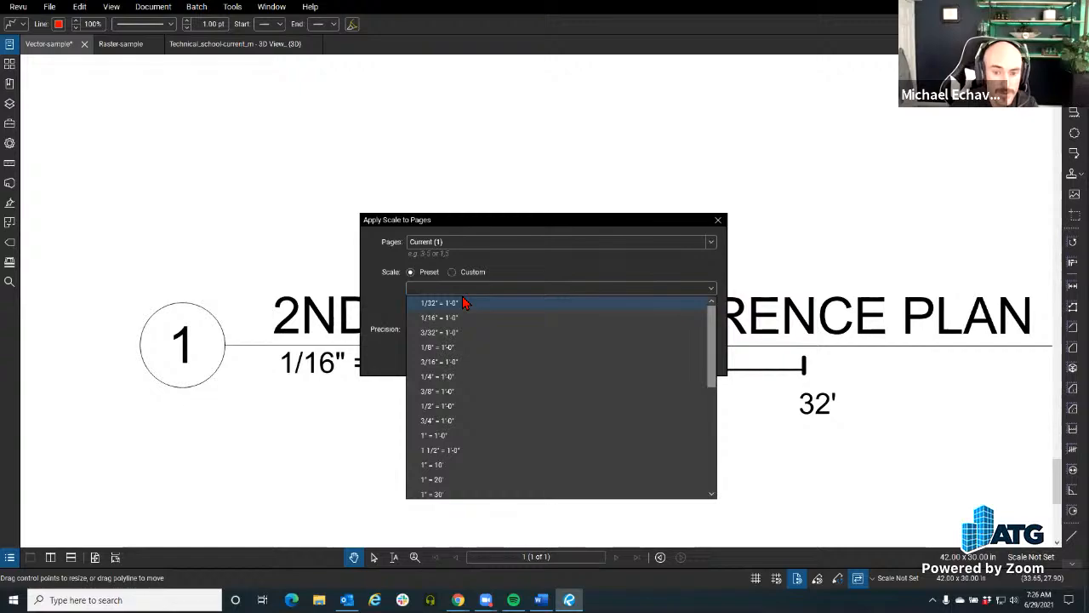
{"action": "left_click", "coordinate": [464, 318]}
{"action": "left_click", "coordinate": [639, 358]}
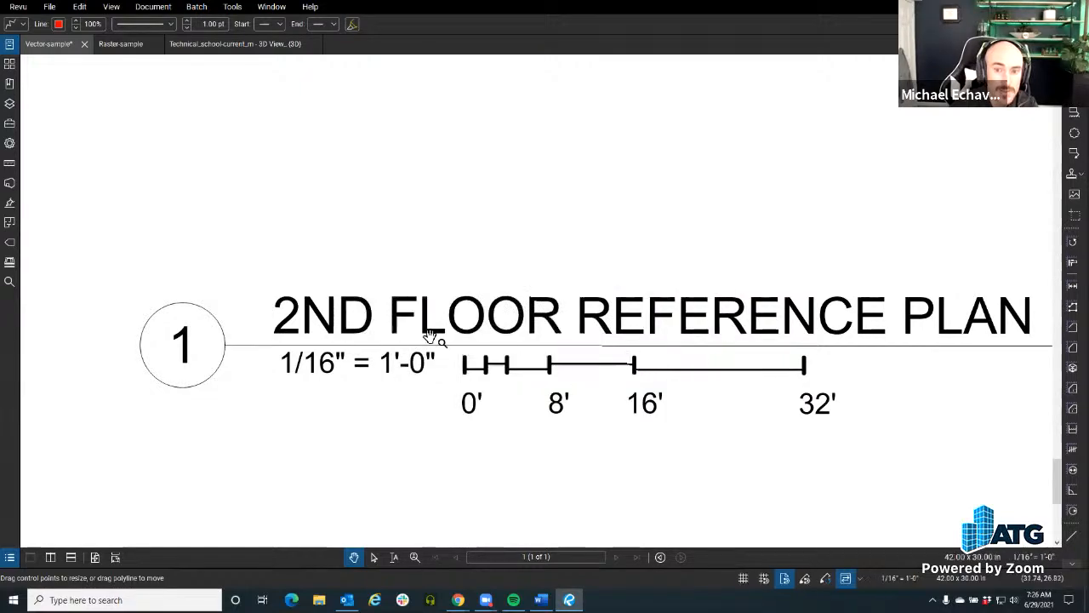
Step: Add a Length measurement from gridline 11 to gridline 12, just below the grid bubbles
{"action": "scroll", "coordinate": [340, 294], "scroll_direction": "down", "scroll_amount": 3}
{"action": "scroll", "coordinate": [338, 295], "scroll_direction": "down", "scroll_amount": 4}
{"action": "left_click_drag", "start_coordinate": [338, 294], "coordinate": [608, 541]}
{"action": "scroll", "coordinate": [608, 542], "scroll_direction": "down", "scroll_amount": 1}
{"action": "scroll", "coordinate": [399, 209], "scroll_direction": "up", "scroll_amount": 1}
{"action": "left_click_drag", "start_coordinate": [398, 208], "coordinate": [450, 350]}
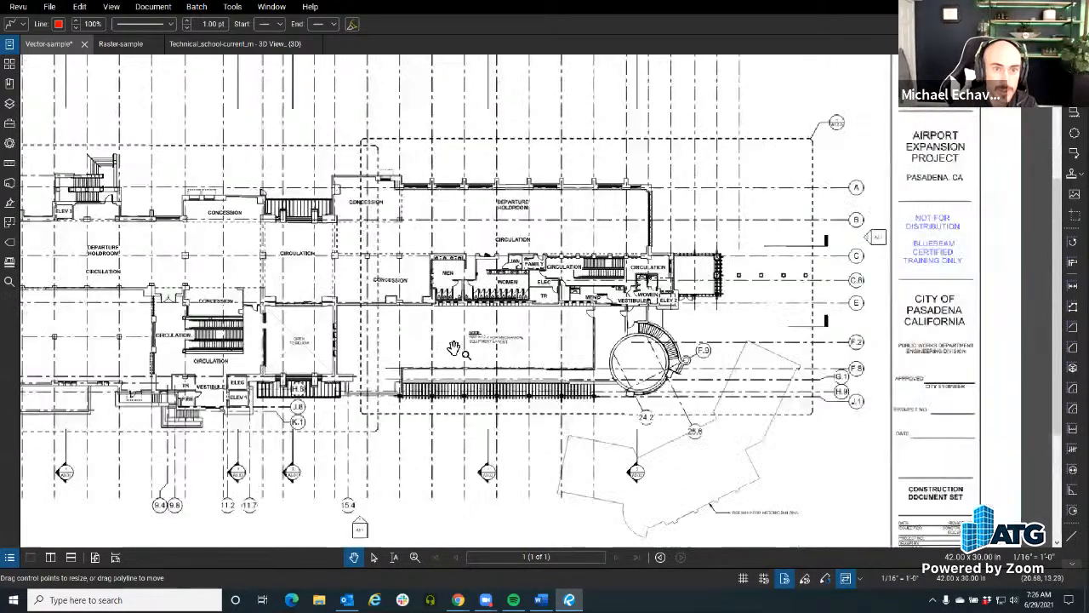
{"action": "left_click", "coordinate": [232, 6]}
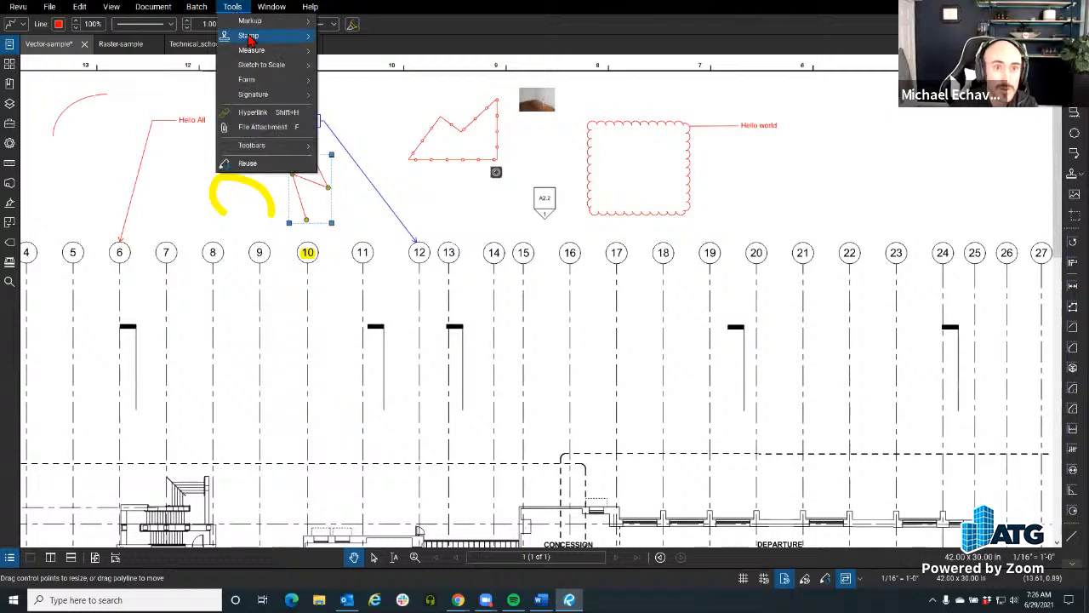
{"action": "mouse_move", "coordinate": [249, 38]}
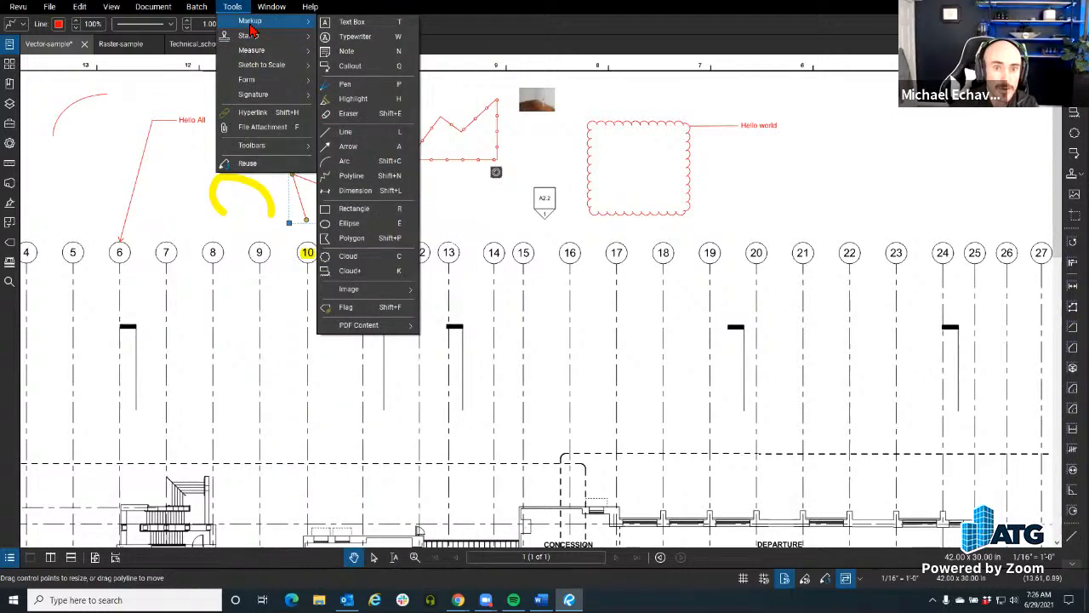
{"action": "mouse_move", "coordinate": [258, 57]}
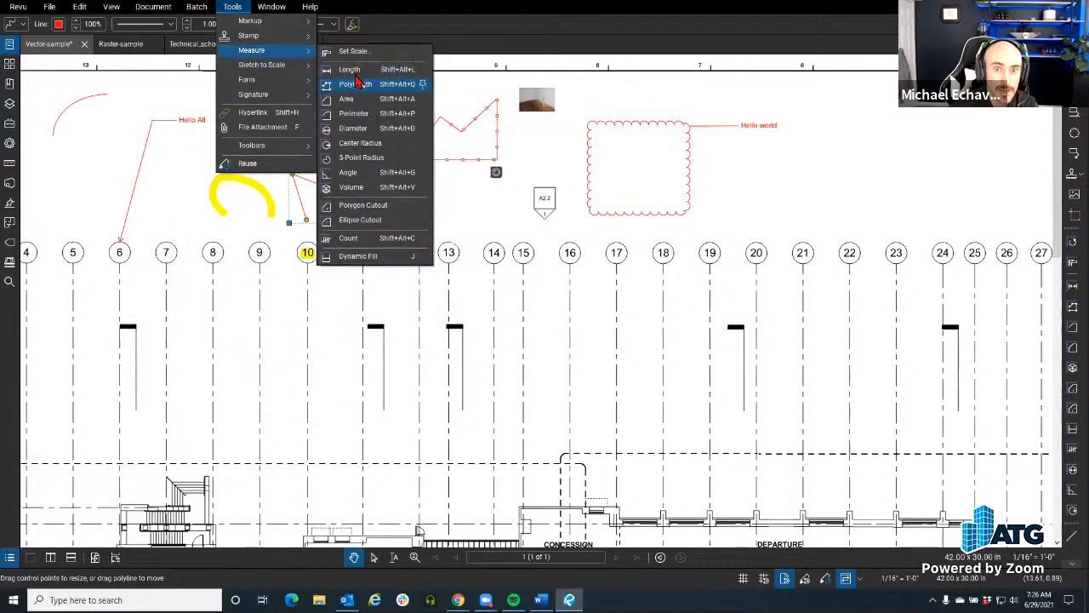
{"action": "left_click", "coordinate": [353, 71]}
{"action": "left_click_drag", "start_coordinate": [364, 300], "coordinate": [420, 301]}
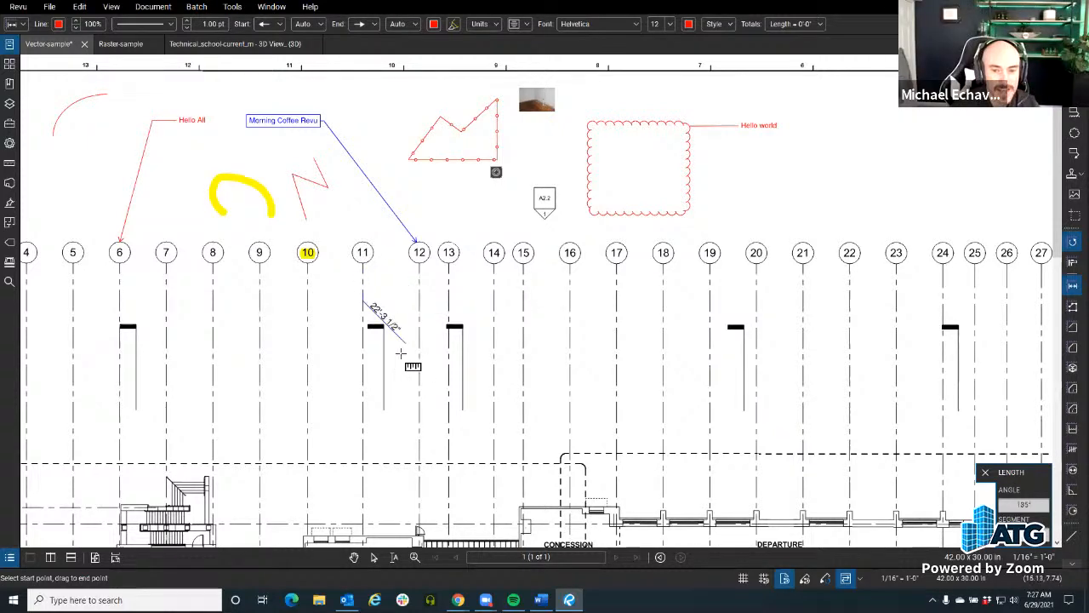
{"action": "left_click", "coordinate": [418, 300]}
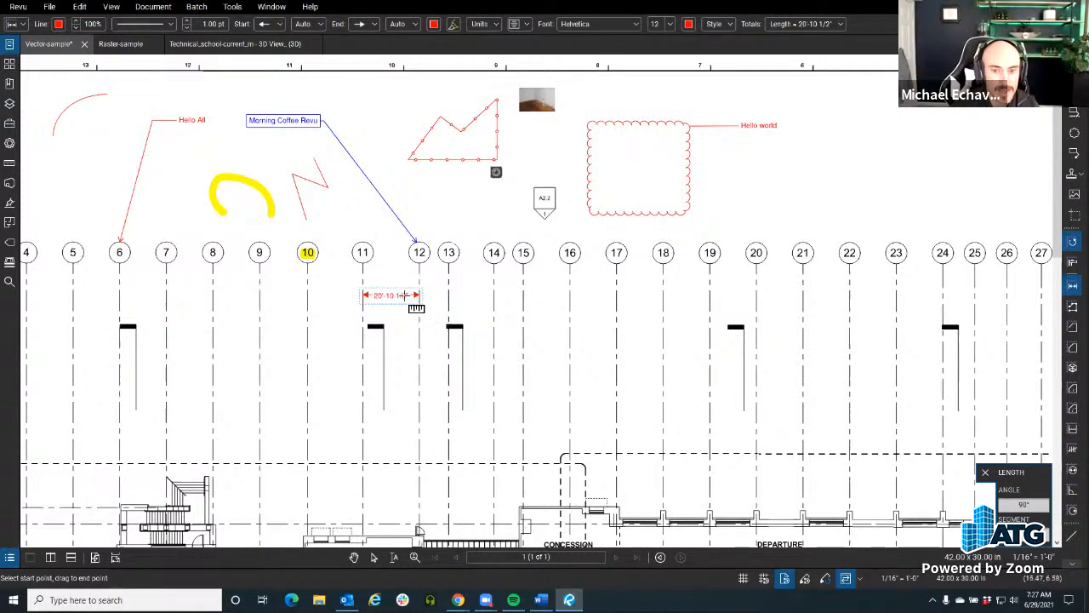
{"action": "scroll", "coordinate": [413, 310], "scroll_direction": "up", "scroll_amount": 5}
{"action": "key", "text": "Escape"}
Step: Select the length measurement between gridlines 11 and 12 and review its available length units
{"action": "left_click", "coordinate": [383, 294]}
{"action": "scroll", "coordinate": [382, 294], "scroll_direction": "down", "scroll_amount": 2}
{"action": "left_click_drag", "start_coordinate": [382, 294], "coordinate": [408, 303]}
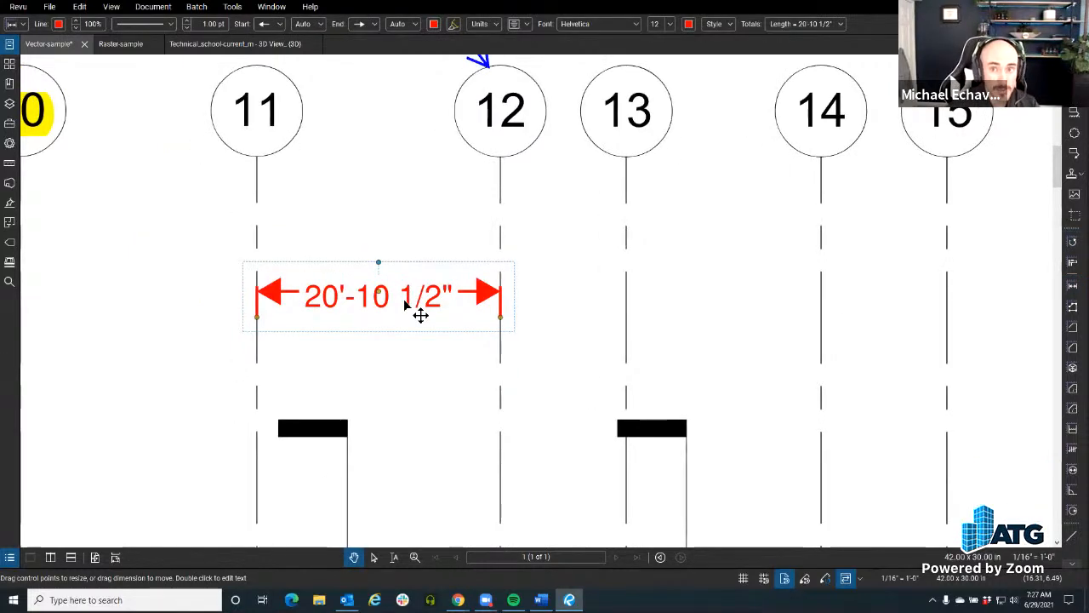
{"action": "left_click", "coordinate": [482, 25]}
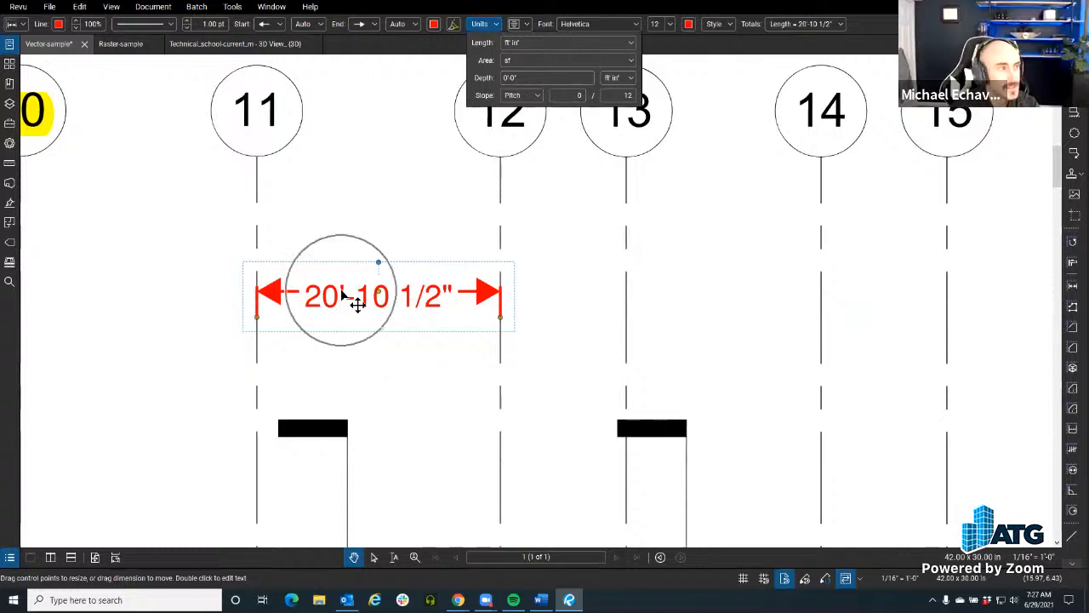
{"action": "left_click", "coordinate": [541, 42]}
{"action": "left_click", "coordinate": [397, 47]}
{"action": "left_click", "coordinate": [395, 51]}
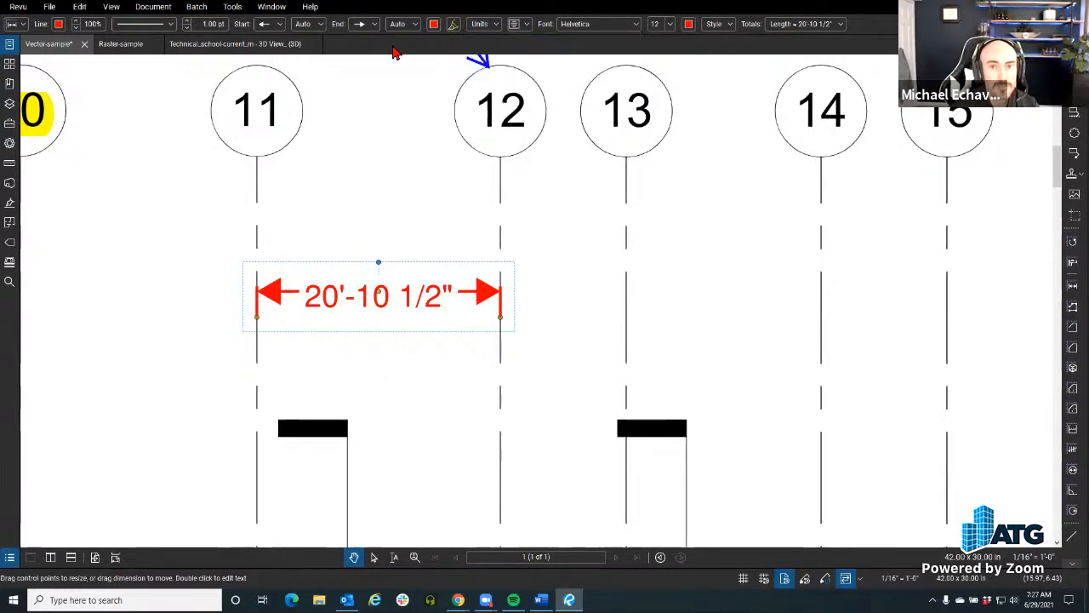
{"action": "key", "text": "Escape"}
{"action": "left_click", "coordinate": [364, 317]}
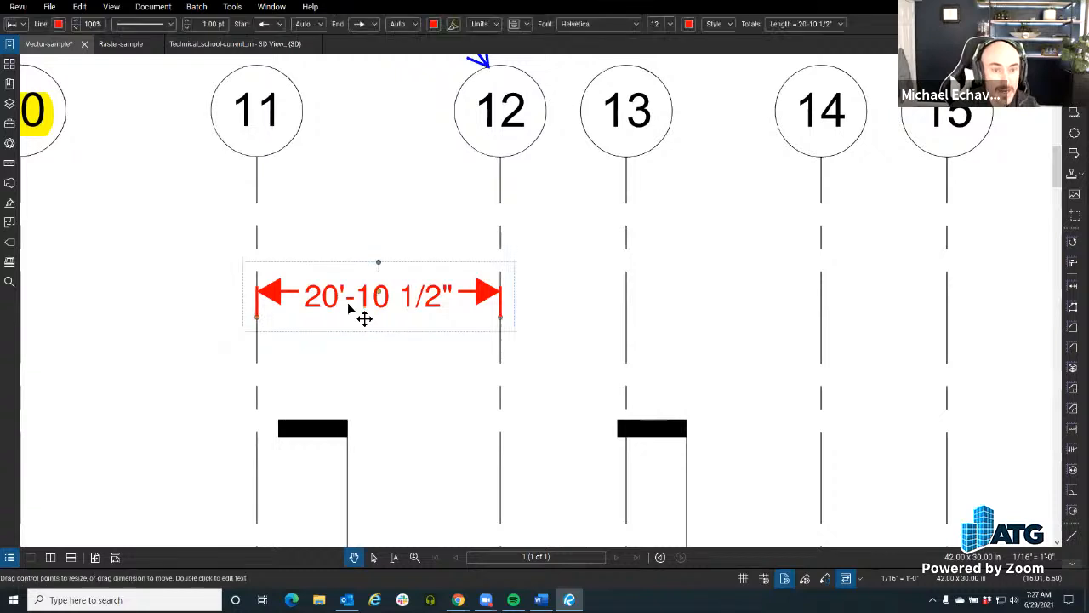
Step: Add a Dimension markup labelled "20" between gridlines 11 and 12, above the length measurement
{"action": "left_click", "coordinate": [233, 8]}
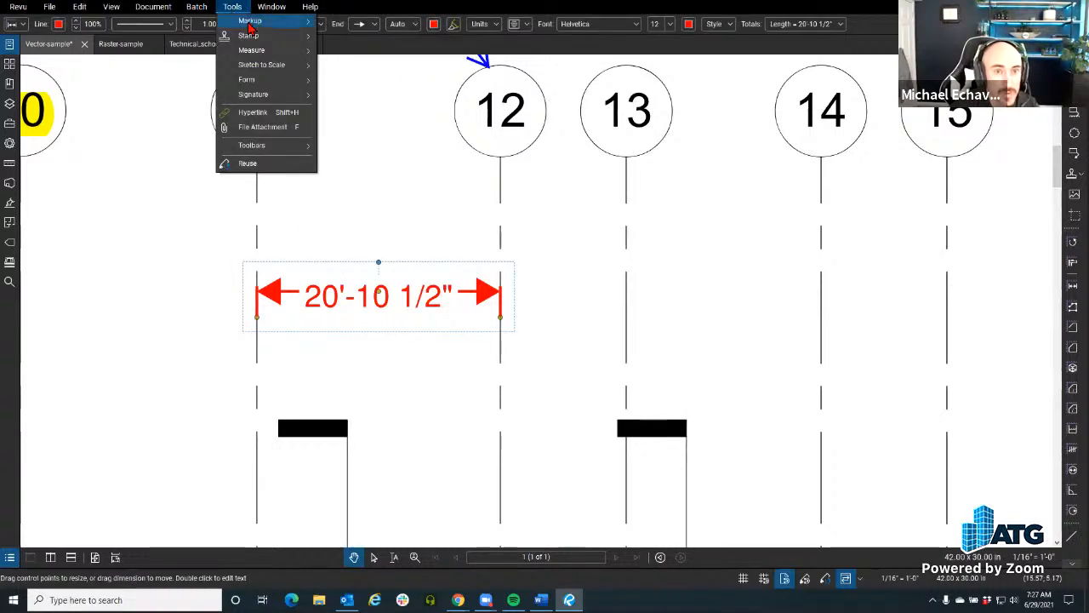
{"action": "mouse_move", "coordinate": [252, 22]}
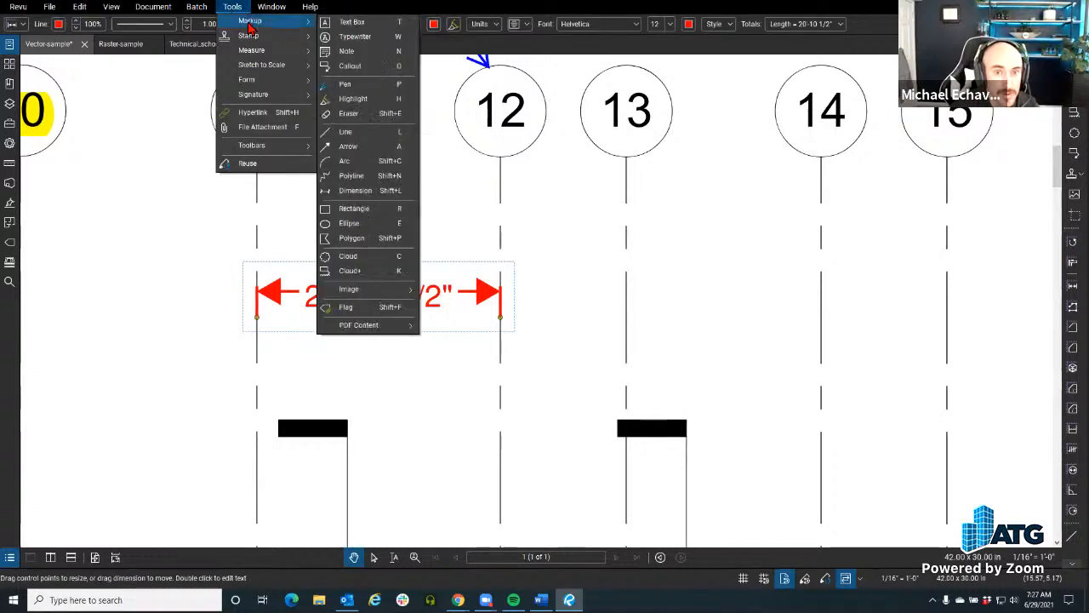
{"action": "left_click", "coordinate": [366, 193]}
{"action": "left_click_drag", "start_coordinate": [257, 227], "coordinate": [505, 231]}
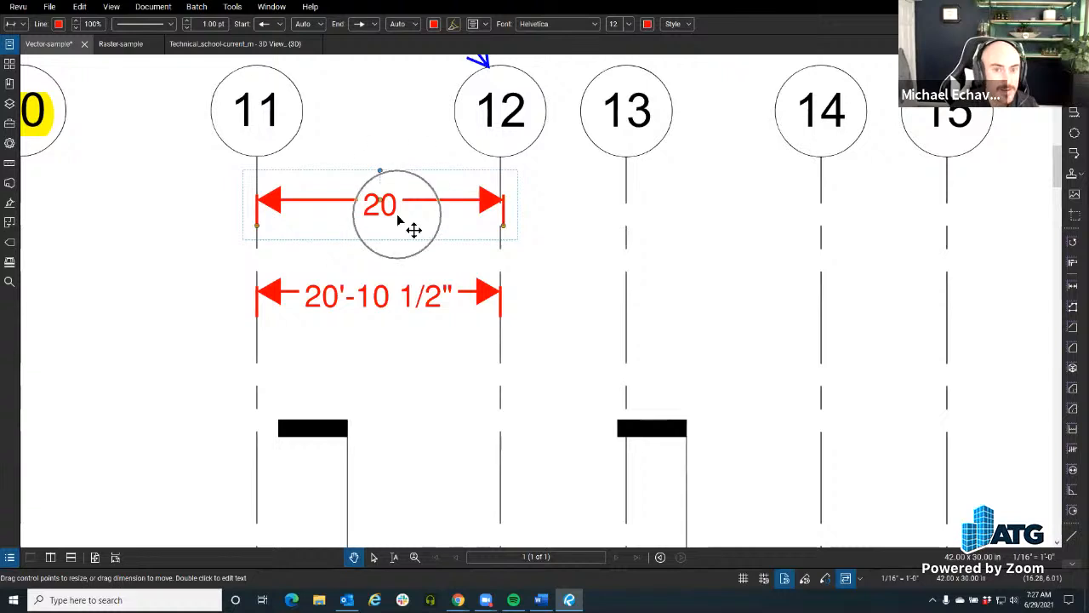
{"action": "left_click", "coordinate": [369, 302]}
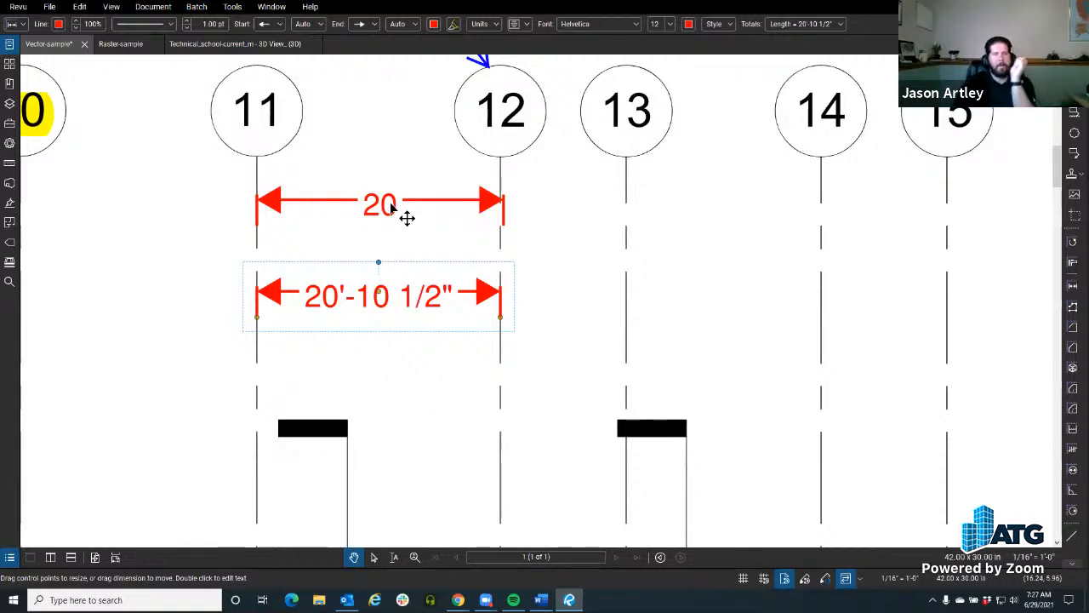
{"action": "left_click_drag", "start_coordinate": [431, 384], "coordinate": [501, 367]}
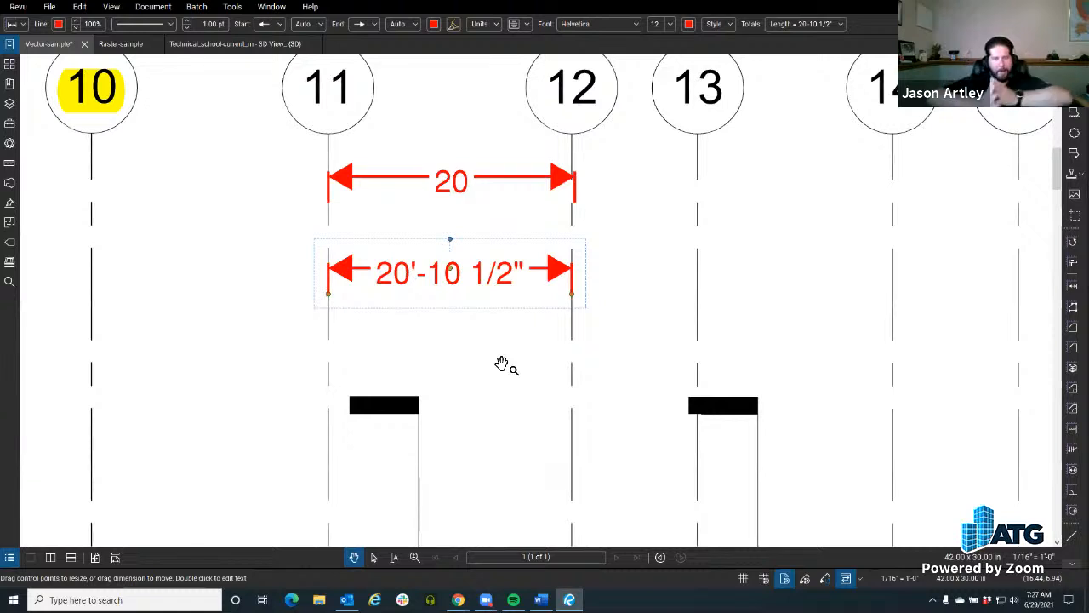
{"action": "left_click_drag", "start_coordinate": [501, 365], "coordinate": [503, 374]}
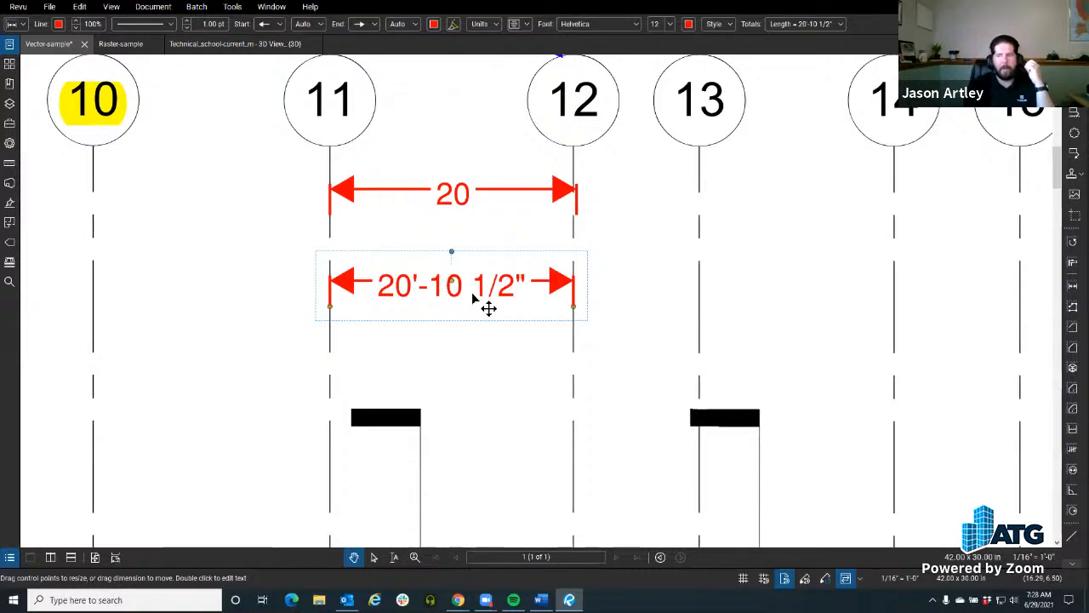
{"action": "left_click", "coordinate": [440, 95]}
{"action": "left_click", "coordinate": [271, 7]}
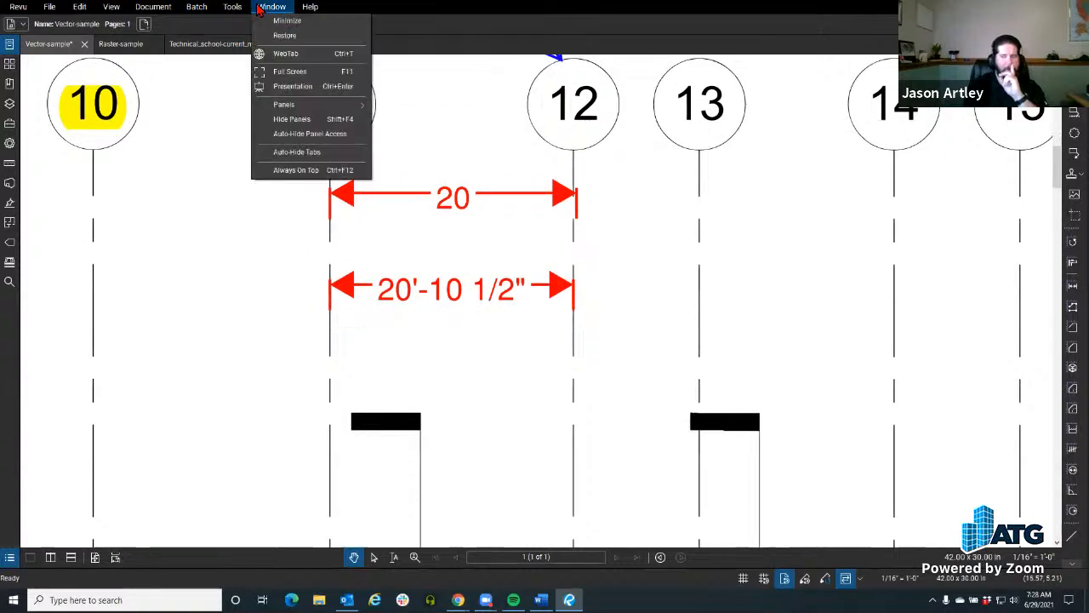
{"action": "mouse_move", "coordinate": [239, 10]}
{"action": "mouse_move", "coordinate": [259, 68]}
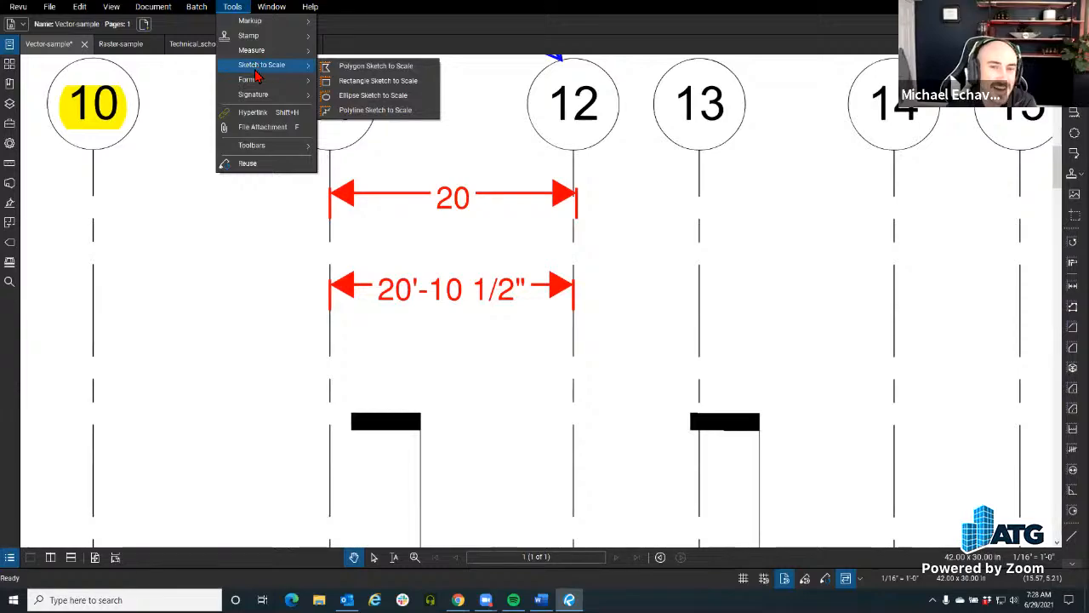
{"action": "left_click", "coordinate": [351, 80]}
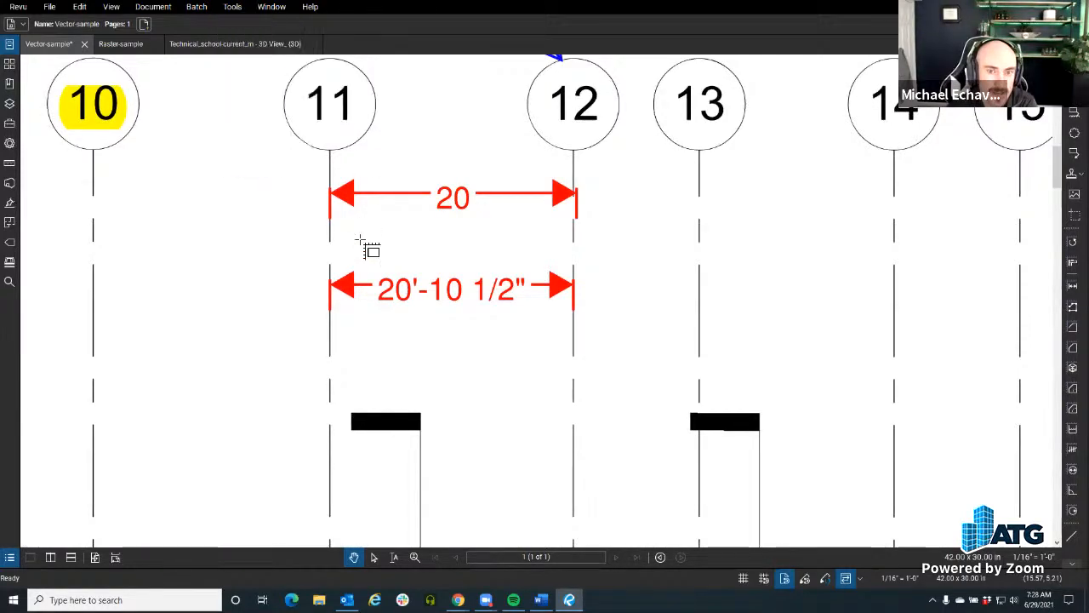
{"action": "scroll", "coordinate": [366, 251], "scroll_direction": "down", "scroll_amount": 6}
{"action": "scroll", "coordinate": [407, 256], "scroll_direction": "up", "scroll_amount": 10}
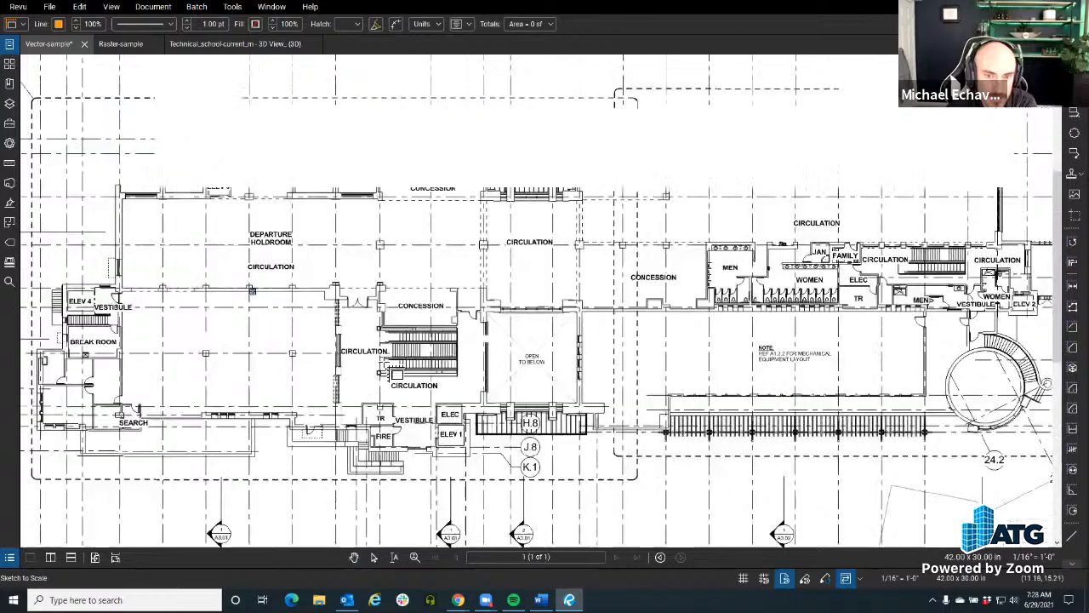
{"action": "mouse_move", "coordinate": [360, 474]}
{"action": "left_mouse_down"}
{"action": "mouse_move", "coordinate": [433, 428]}
{"action": "mouse_move", "coordinate": [306, 357]}
{"action": "mouse_move", "coordinate": [401, 332]}
{"action": "mouse_move", "coordinate": [320, 303]}
{"action": "mouse_move", "coordinate": [400, 389]}
{"action": "mouse_move", "coordinate": [434, 385]}
{"action": "left_mouse_up"}
{"action": "scroll", "coordinate": [323, 308], "scroll_direction": "up", "scroll_amount": 6}
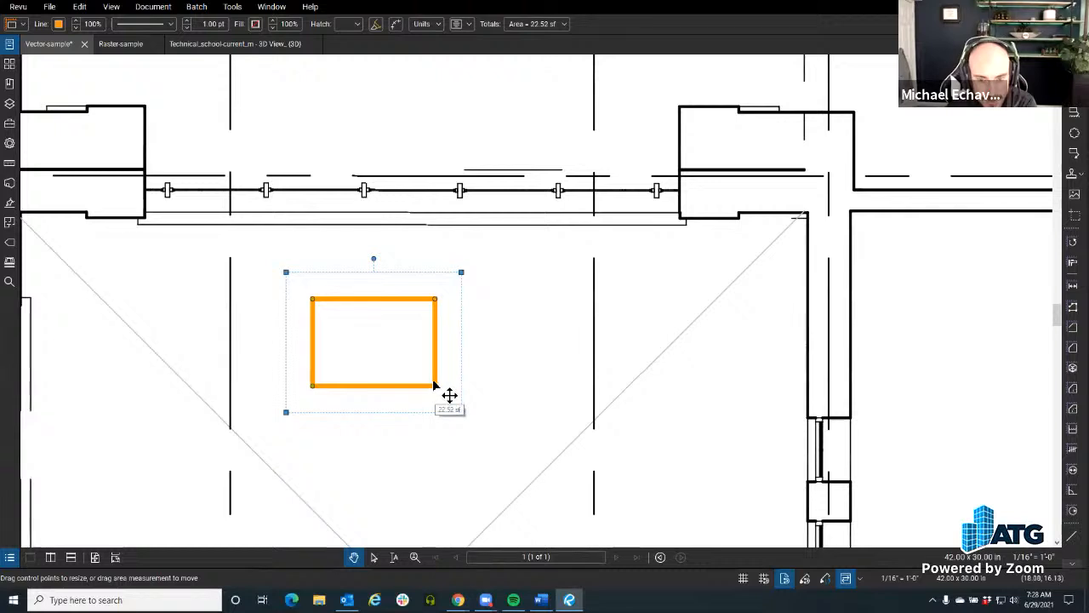
{"action": "key", "text": "Delete"}
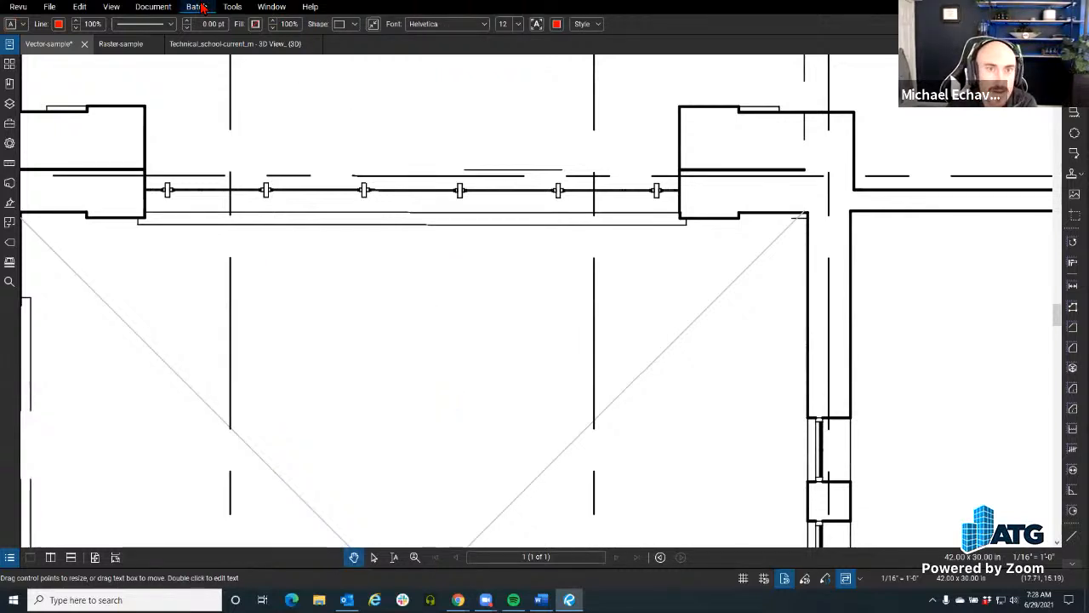
Step: Draw a Rectangle Sketch to Scale about 4'-9" wide and 5'-9" high between the diagonal lines, below the window wall
{"action": "left_click", "coordinate": [233, 7]}
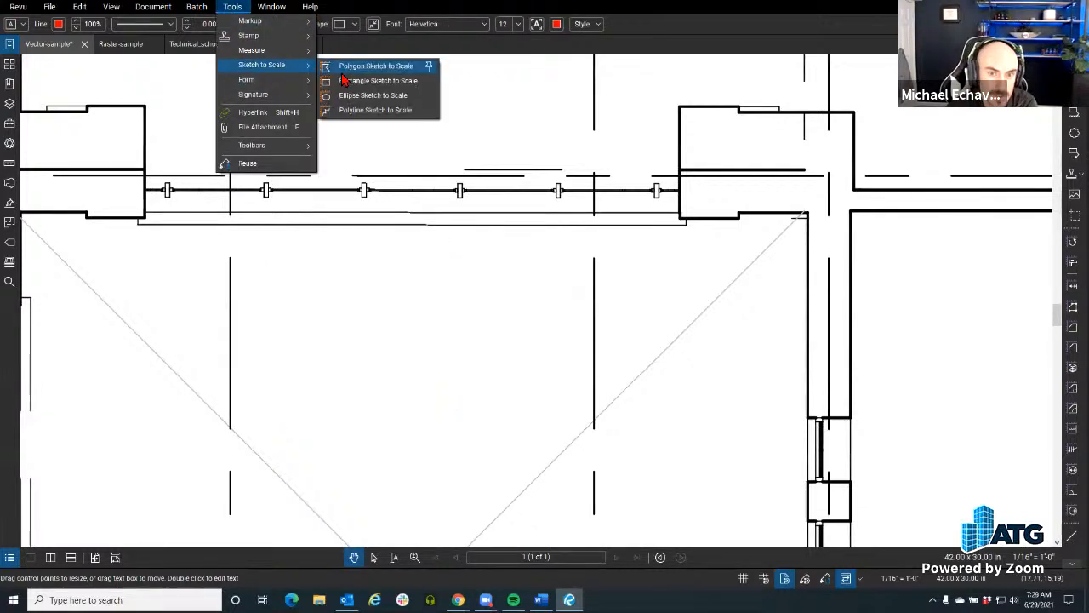
{"action": "left_click", "coordinate": [358, 78]}
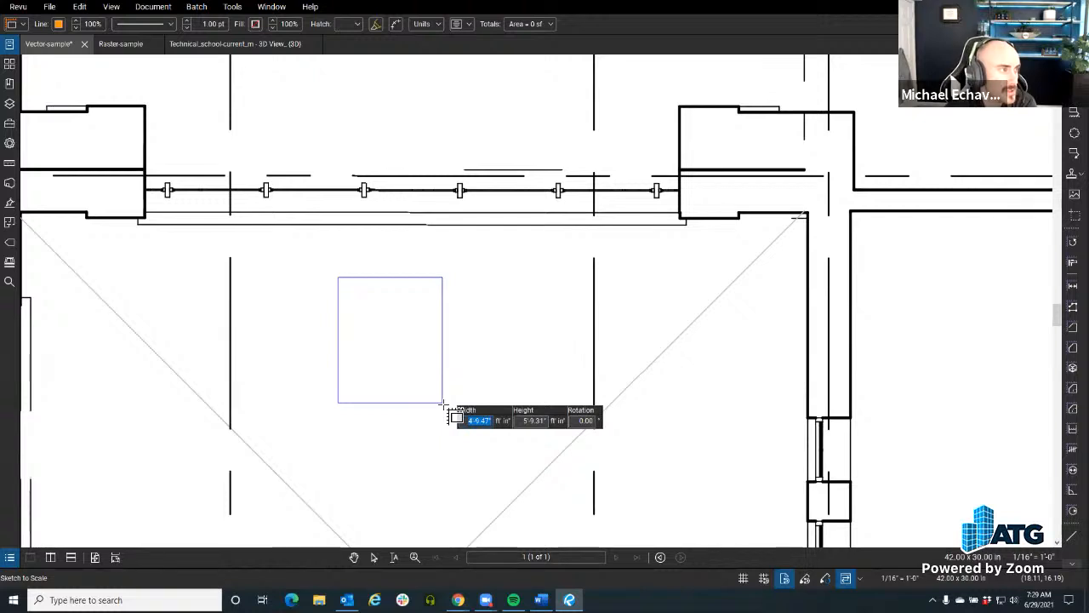
{"action": "key", "text": "Return"}
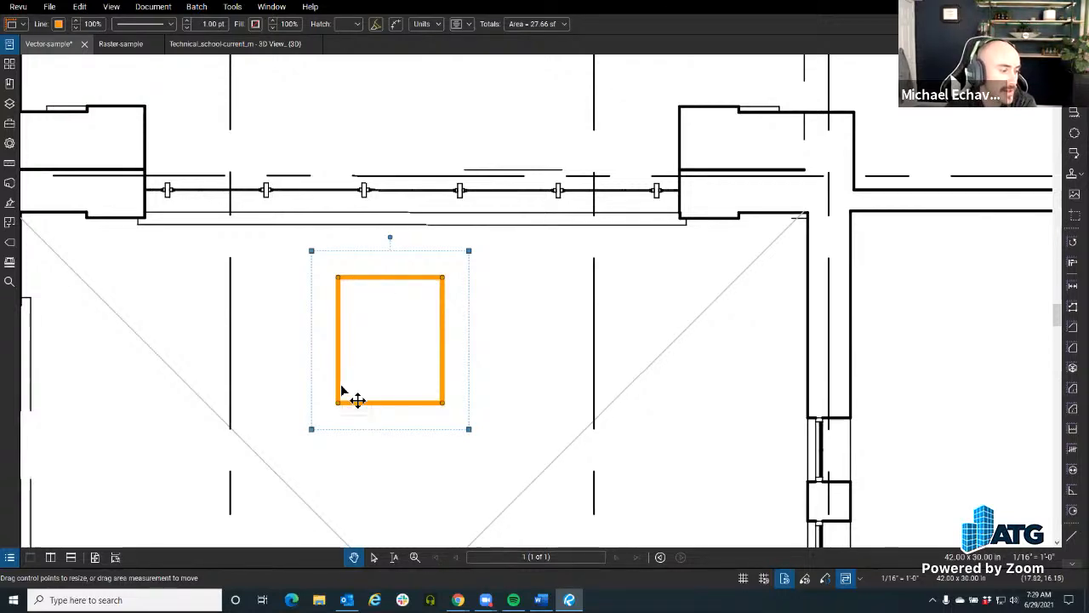
Step: Add the reply "go away" to the "Hello world" Cloud+ markup above gridlines 15 to 19
{"action": "scroll", "coordinate": [342, 430], "scroll_direction": "down", "scroll_amount": 5}
{"action": "left_click", "coordinate": [440, 337]}
{"action": "scroll", "coordinate": [438, 337], "scroll_direction": "down", "scroll_amount": 4}
{"action": "mouse_move", "coordinate": [320, 311]}
{"action": "left_mouse_down"}
{"action": "mouse_move", "coordinate": [296, 468]}
{"action": "mouse_move", "coordinate": [377, 387]}
{"action": "mouse_move", "coordinate": [440, 483]}
{"action": "left_mouse_up"}
{"action": "scroll", "coordinate": [296, 468], "scroll_direction": "down", "scroll_amount": 3}
{"action": "left_click_drag", "start_coordinate": [487, 226], "coordinate": [626, 327]}
{"action": "scroll", "coordinate": [630, 325], "scroll_direction": "up", "scroll_amount": 6}
{"action": "left_click_drag", "start_coordinate": [800, 211], "coordinate": [372, 263]}
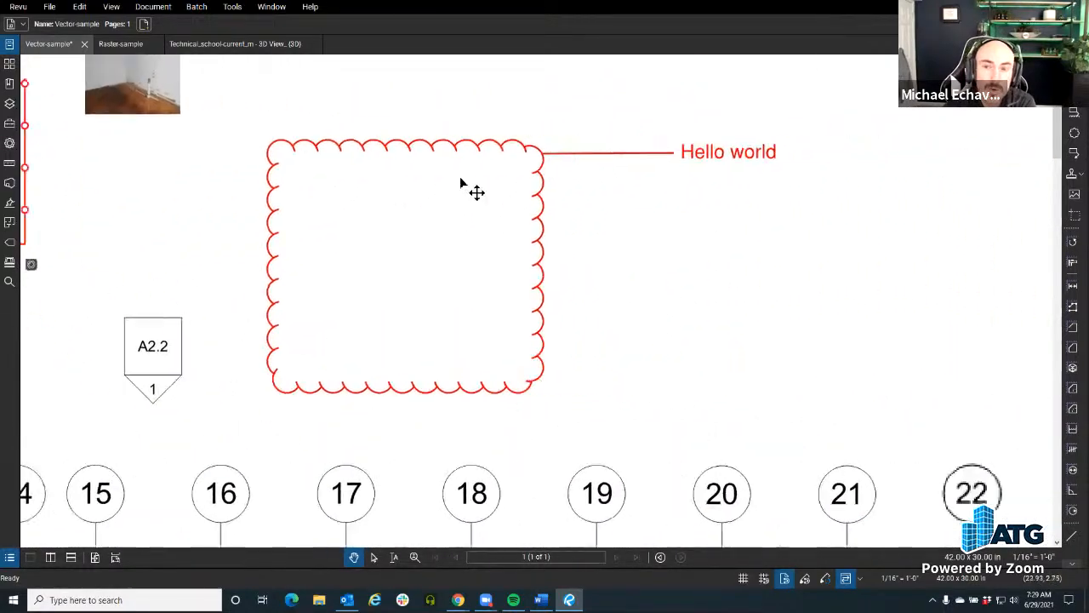
{"action": "left_click", "coordinate": [472, 181]}
{"action": "right_click", "coordinate": [471, 181]}
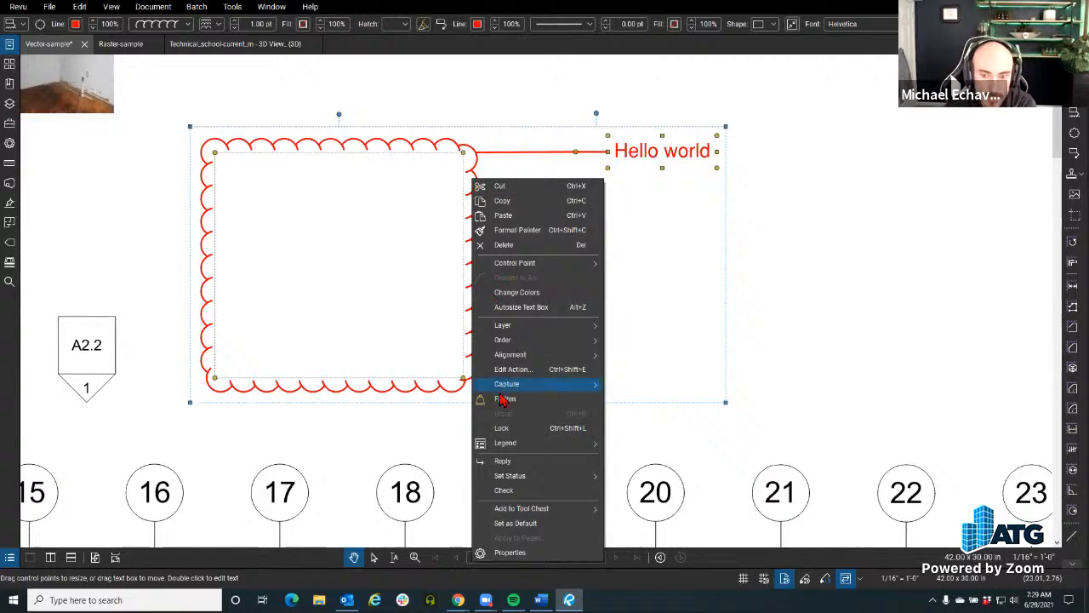
{"action": "left_click", "coordinate": [521, 462]}
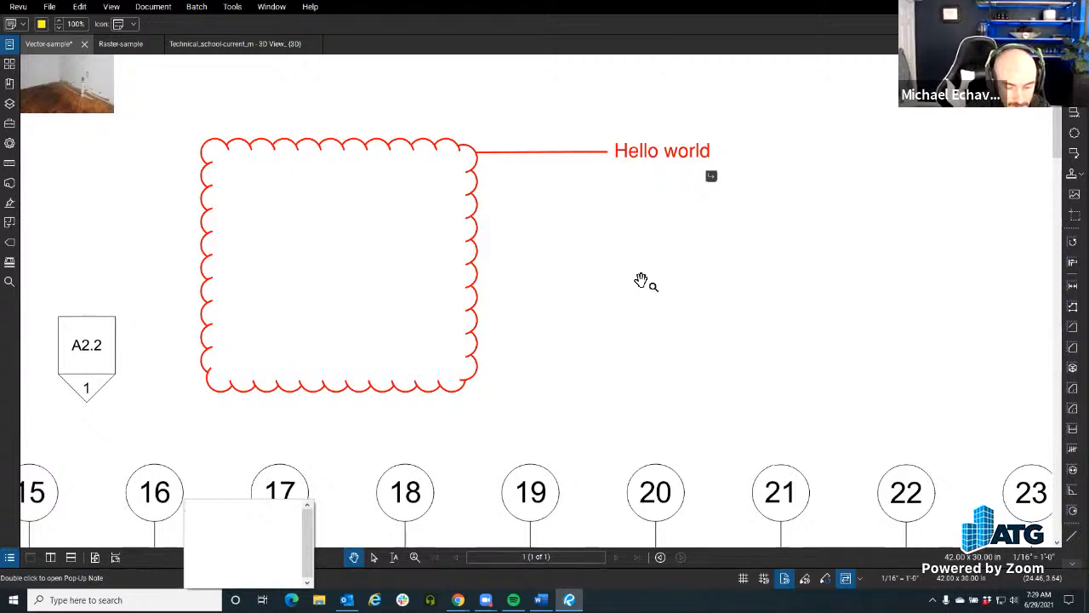
{"action": "type", "text": "go away"}
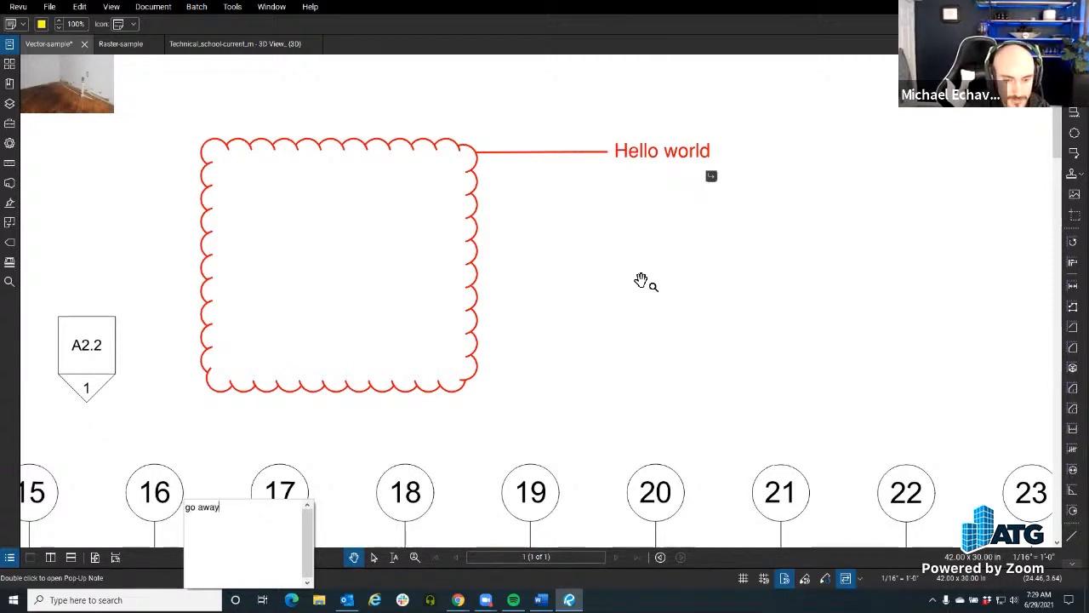
{"action": "left_click", "coordinate": [617, 339]}
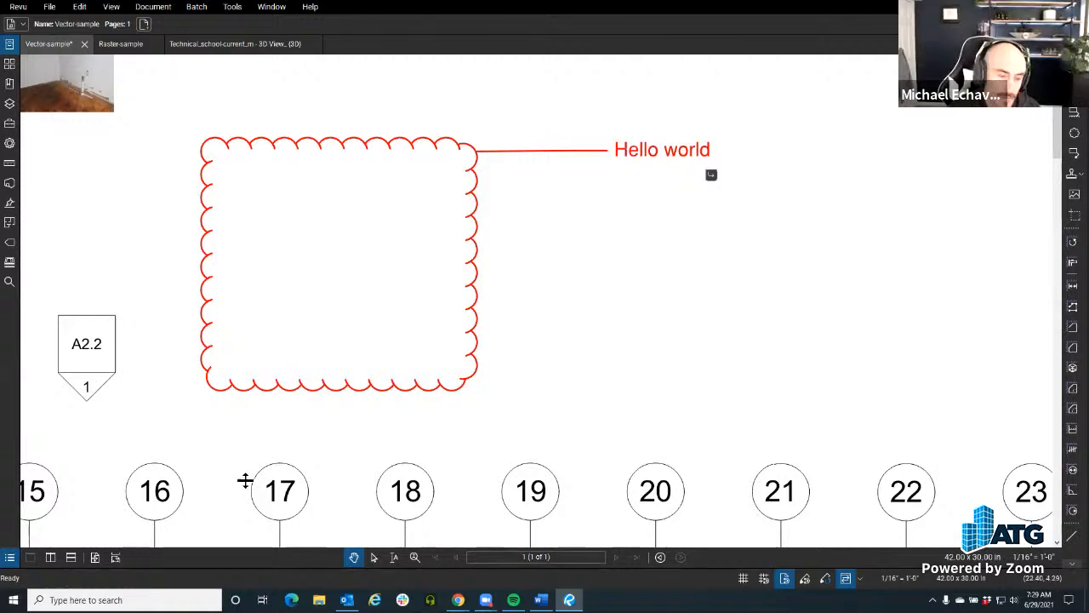
Step: Show the Markups List and hide the File Access list to free up drawing space
{"action": "left_click", "coordinate": [9, 557]}
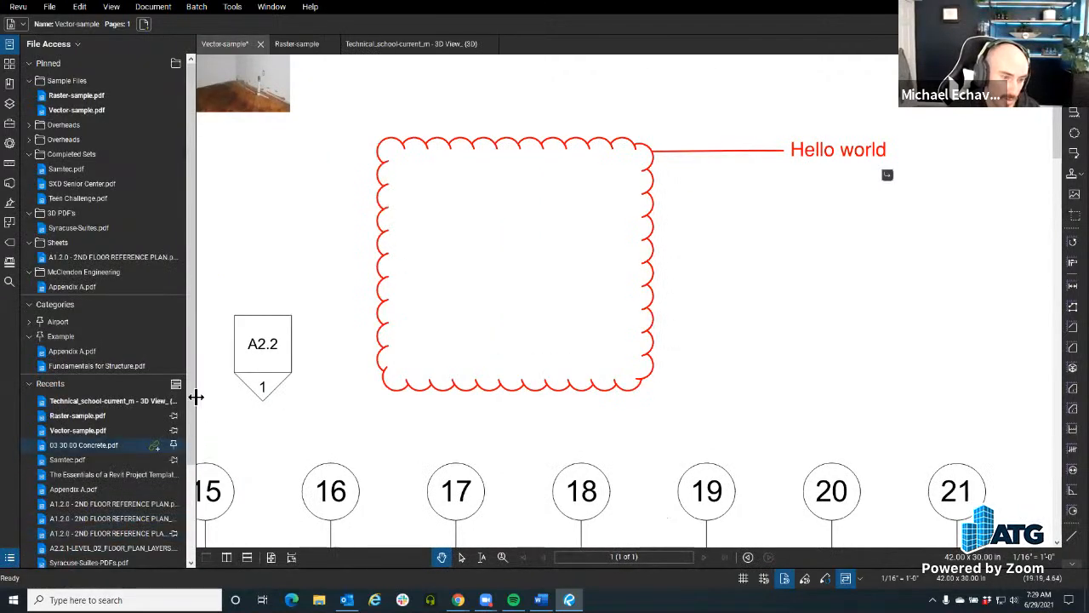
{"action": "left_click", "coordinate": [12, 558]}
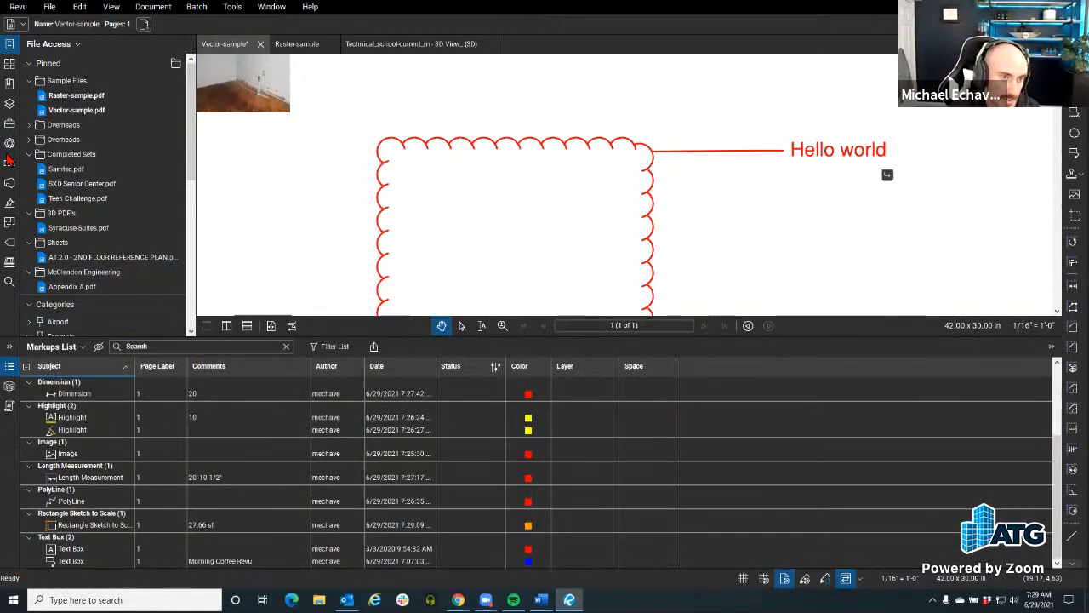
{"action": "left_click", "coordinate": [10, 43]}
Step: Select the "Hello world" markup and its "go away" reply in the Markups List, and widen the Date column
{"action": "left_click", "coordinate": [267, 158]}
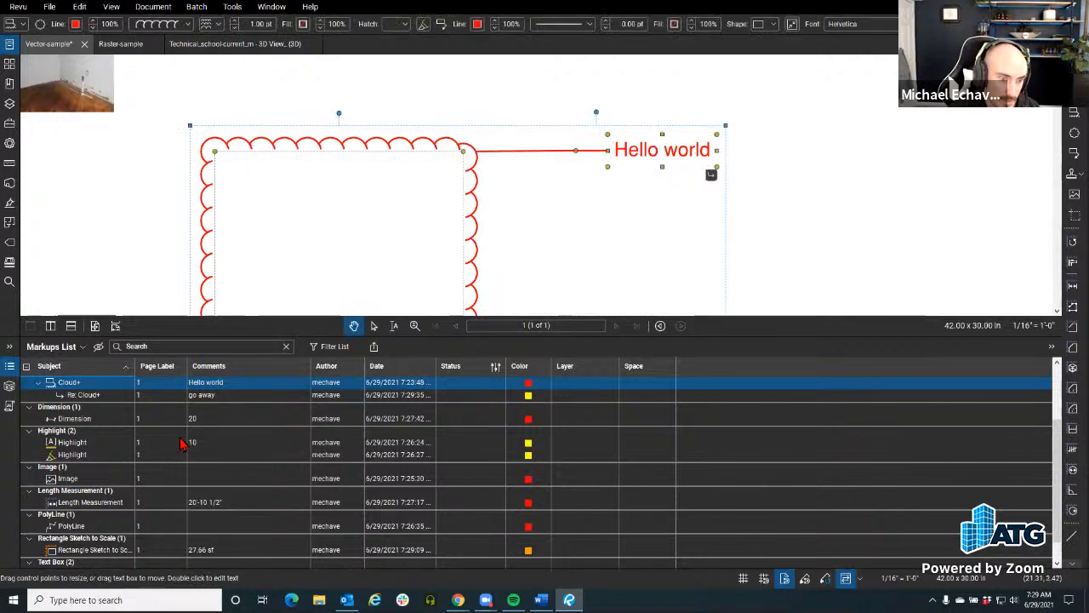
{"action": "left_click", "coordinate": [82, 396]}
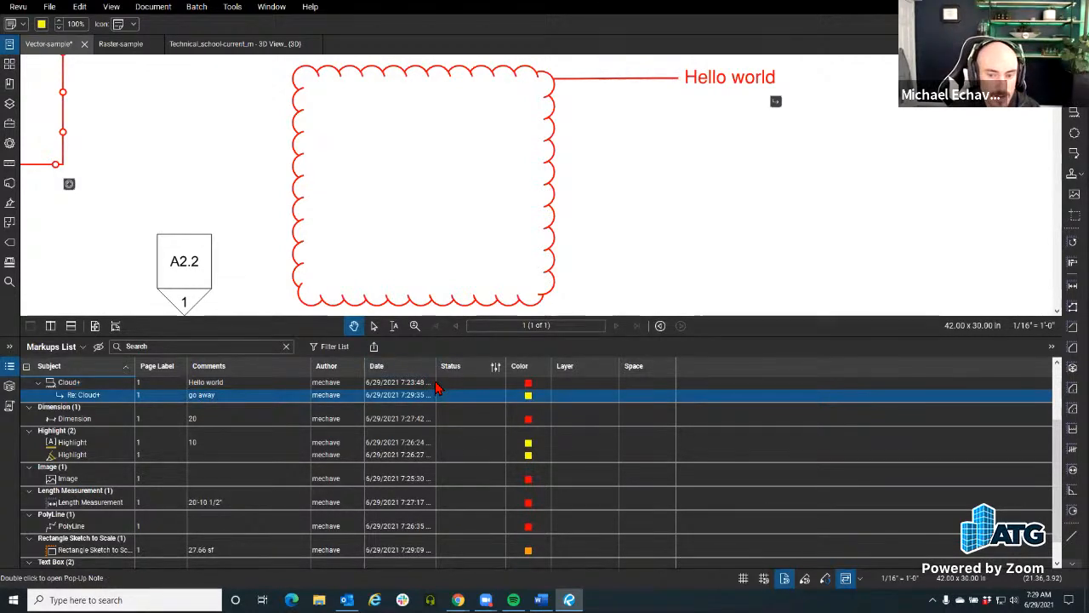
{"action": "left_click_drag", "start_coordinate": [436, 396], "coordinate": [691, 395]}
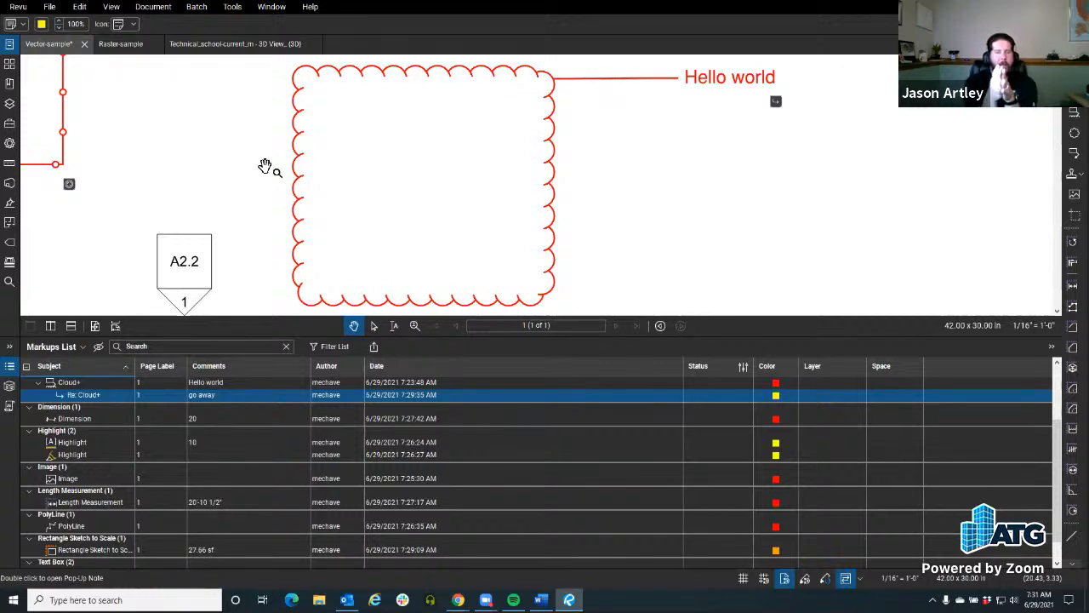
Step: Change both the cloud outline and the leader line of the "Hello world" Cloud+ markup to blue
{"action": "left_click", "coordinate": [297, 128]}
{"action": "left_click", "coordinate": [77, 25]}
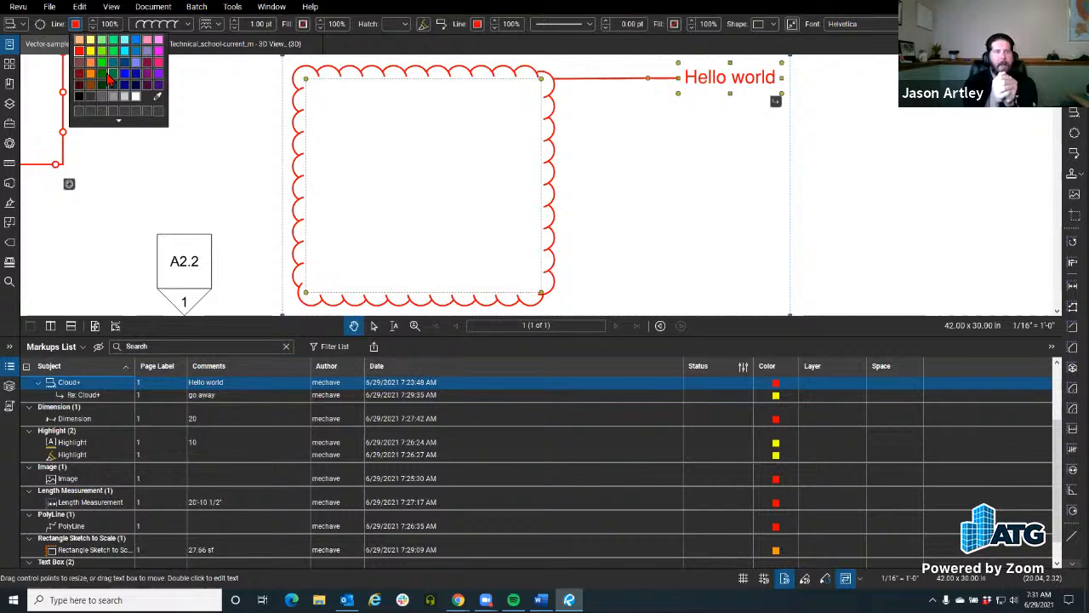
{"action": "left_click", "coordinate": [125, 80]}
{"action": "left_click", "coordinate": [478, 24]}
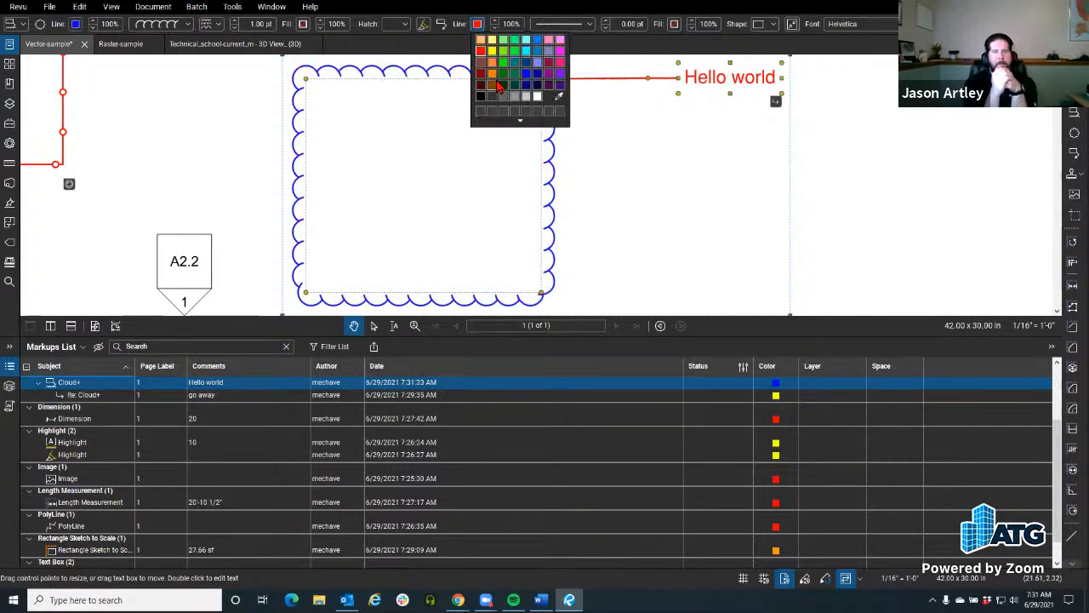
{"action": "left_click_drag", "start_coordinate": [566, 143], "coordinate": [515, 142]}
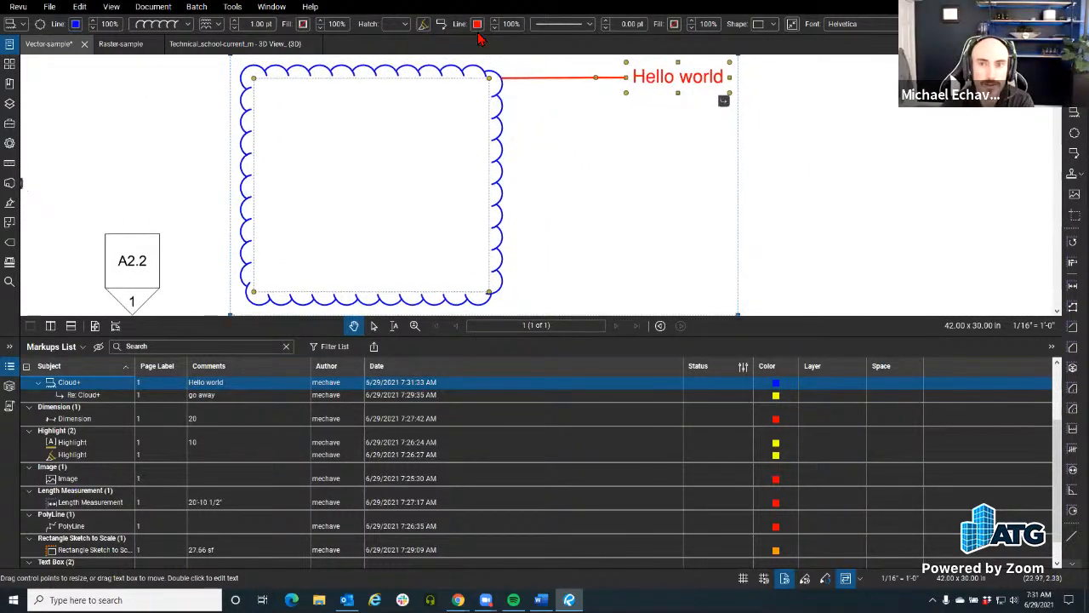
{"action": "left_click", "coordinate": [477, 24]}
{"action": "left_click", "coordinate": [527, 83]}
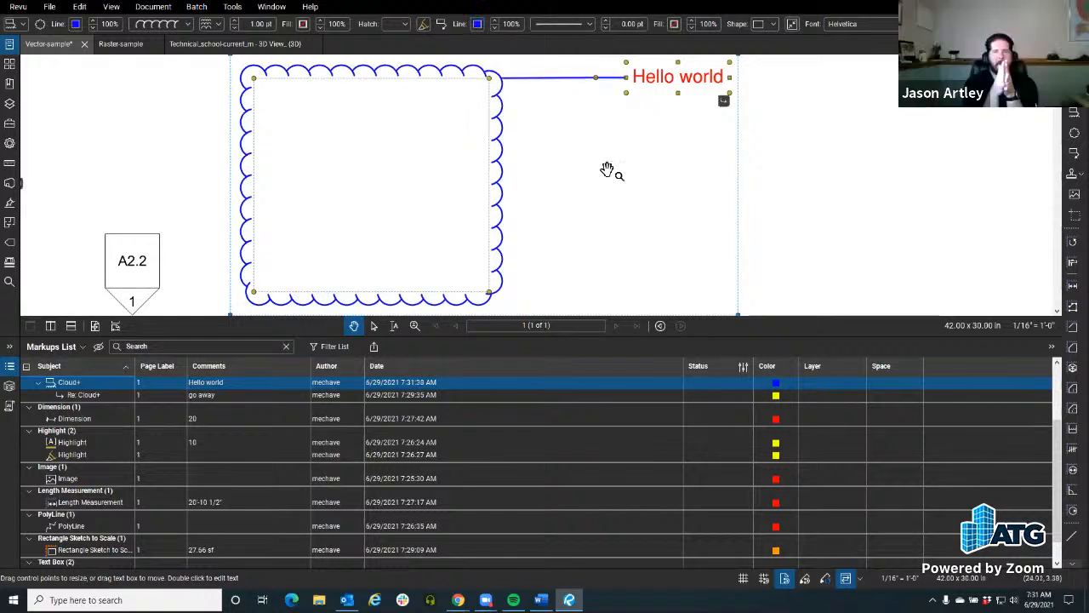
{"action": "left_click", "coordinate": [530, 159]}
{"action": "left_click", "coordinate": [500, 115]}
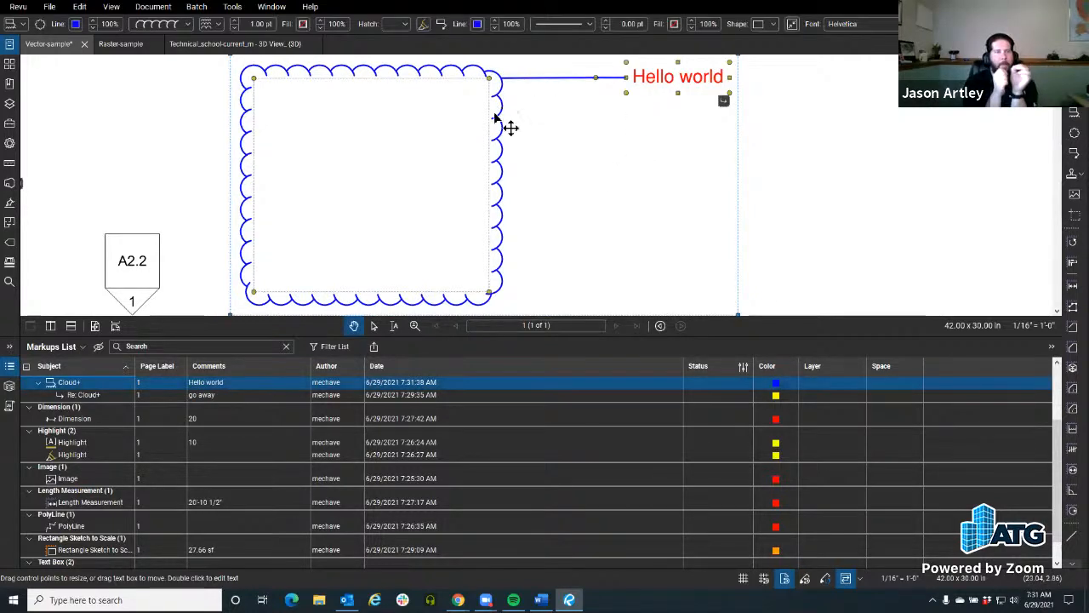
{"action": "right_click", "coordinate": [247, 92]}
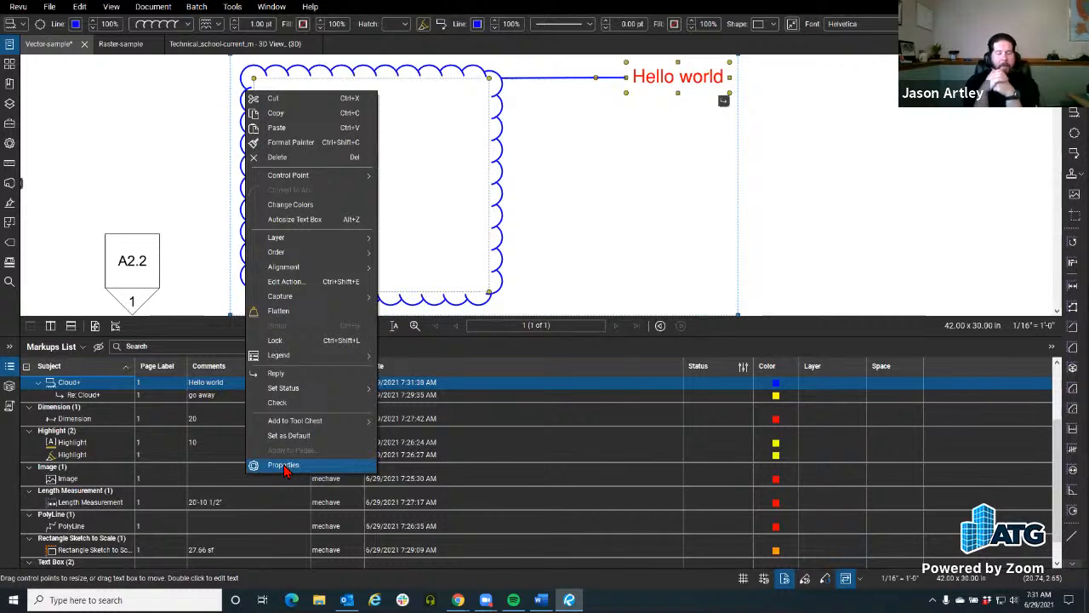
{"action": "left_click", "coordinate": [181, 189]}
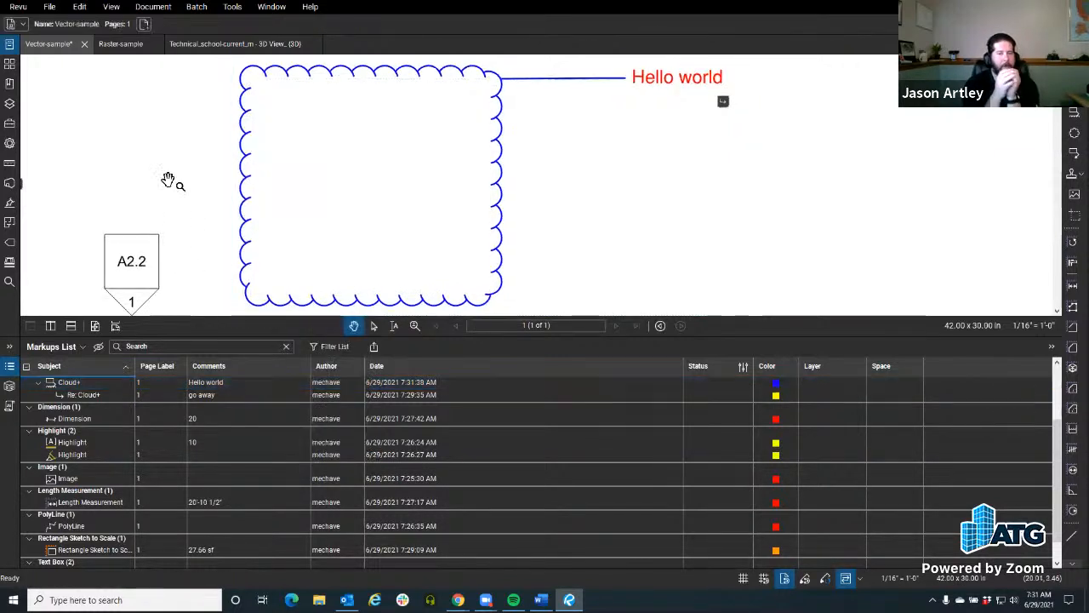
{"action": "left_click", "coordinate": [247, 172]}
{"action": "scroll", "coordinate": [245, 169], "scroll_direction": "down", "scroll_amount": 2}
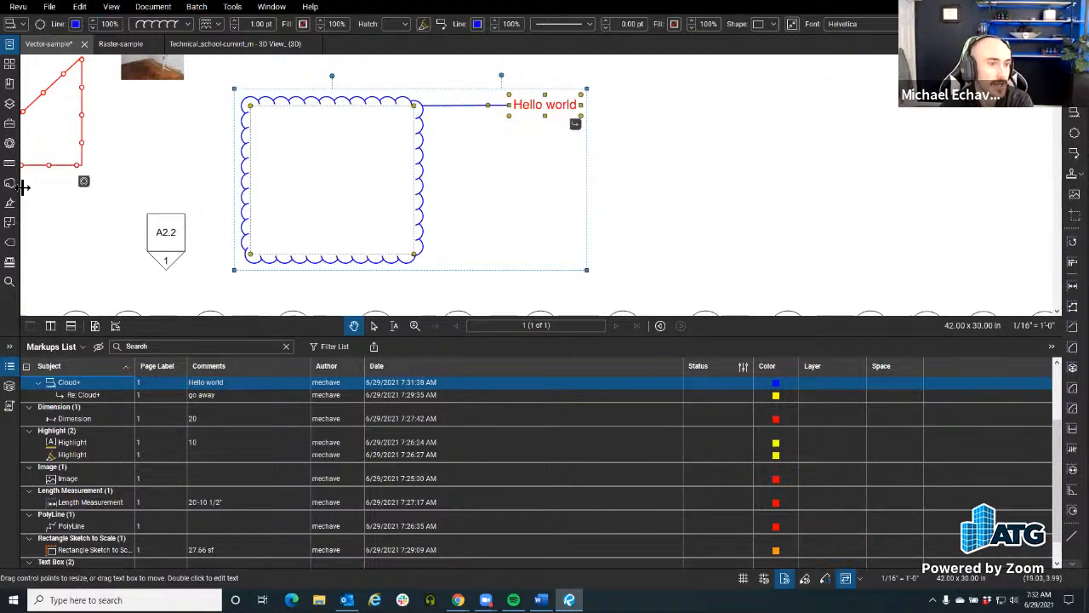
Step: Place the first My Tools preset from the Tool Chest as a brick-hatched rectangle with blue outline below the "Hello world" text
{"action": "left_click", "coordinate": [9, 124]}
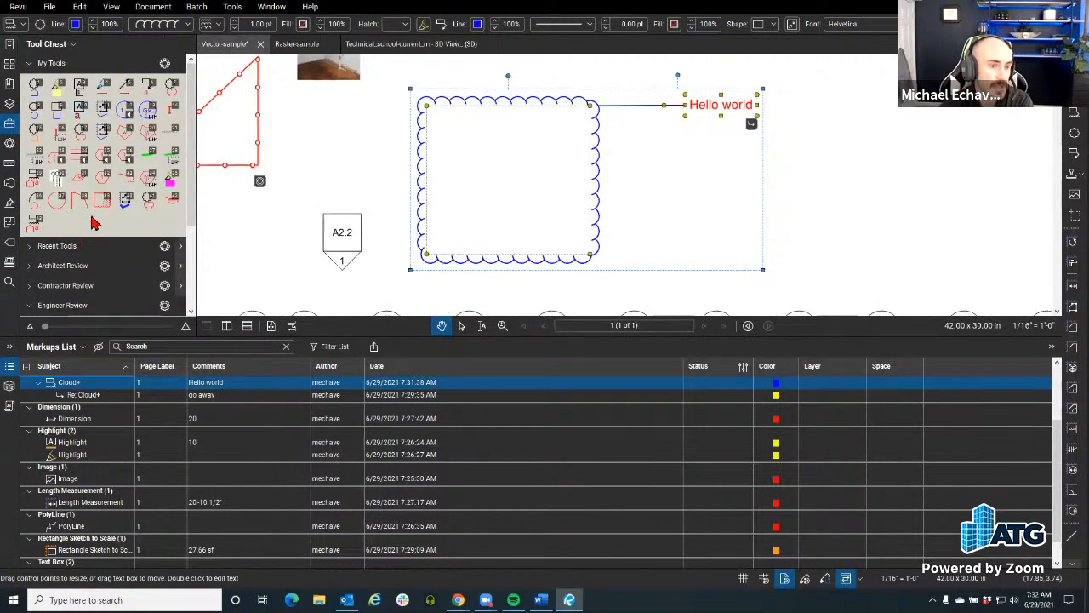
{"action": "left_click", "coordinate": [35, 86]}
{"action": "left_click_drag", "start_coordinate": [649, 174], "coordinate": [789, 246]}
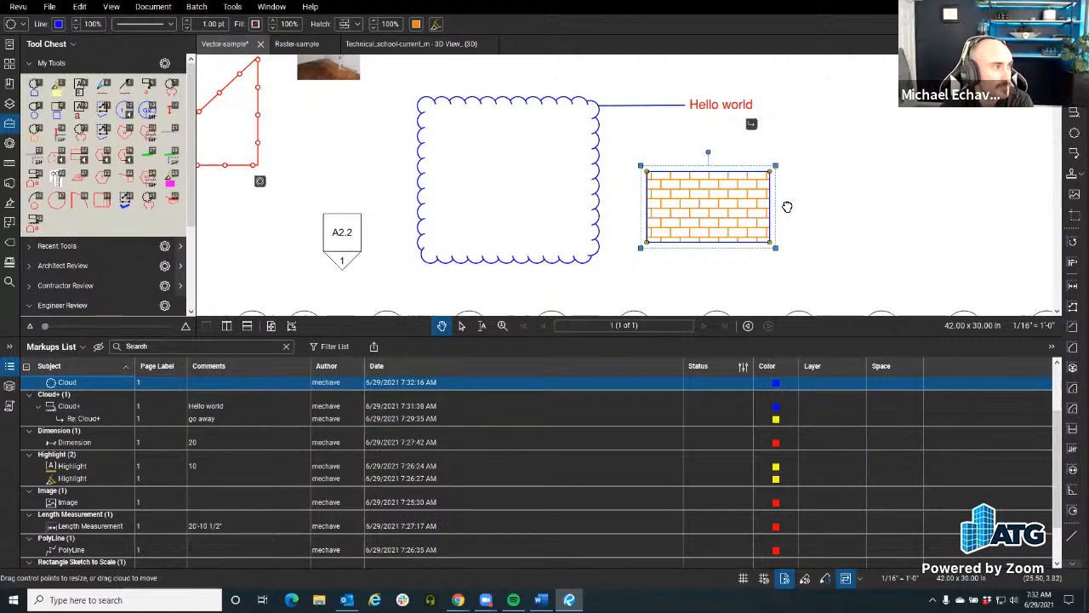
{"action": "key", "text": "Escape"}
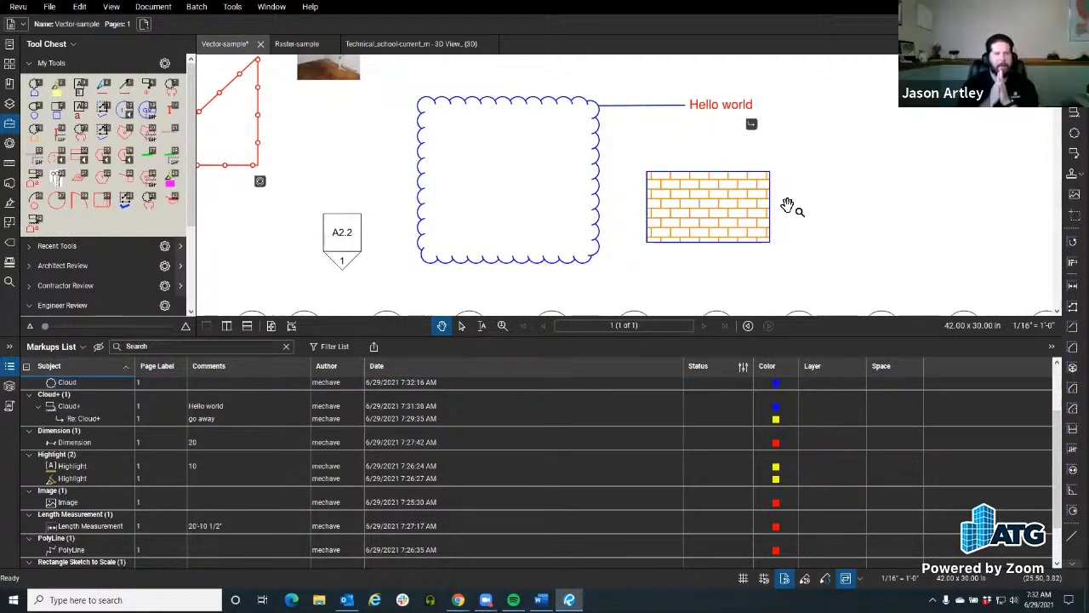